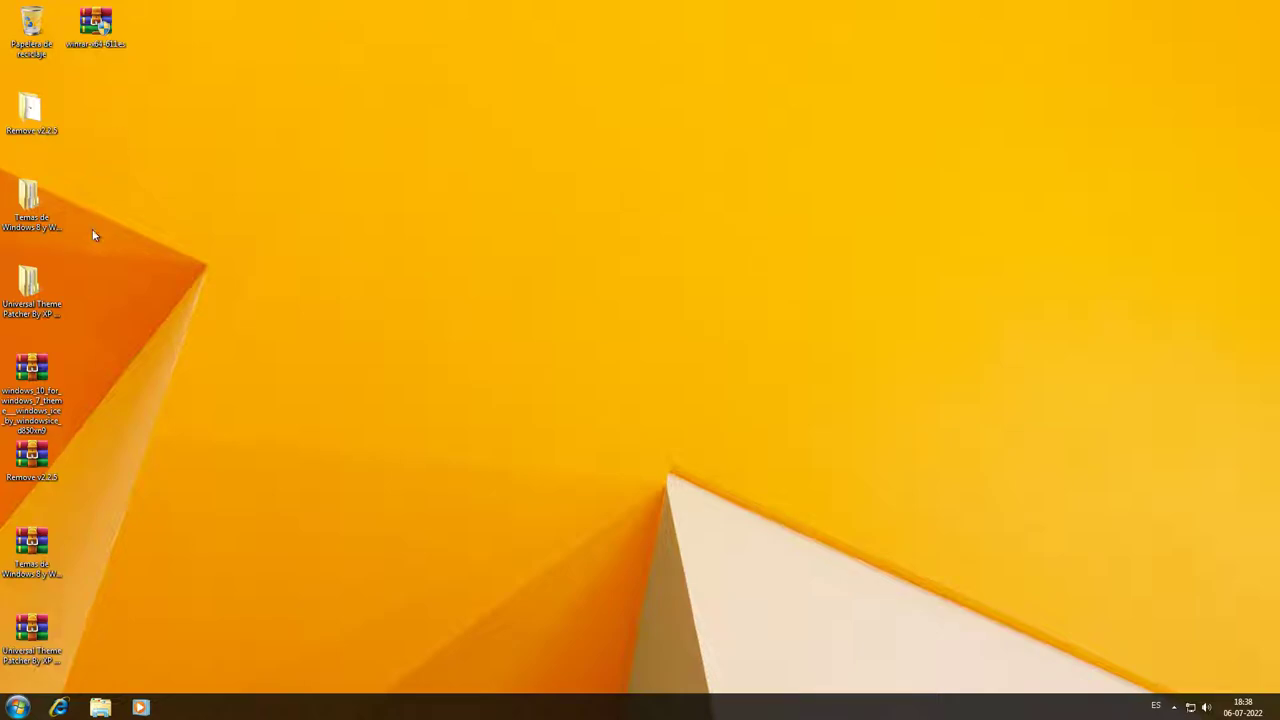
Extract the windows_10_for_windows_7_theme archive on the desktop into its own folder and open that folder.
right_click(49, 376)
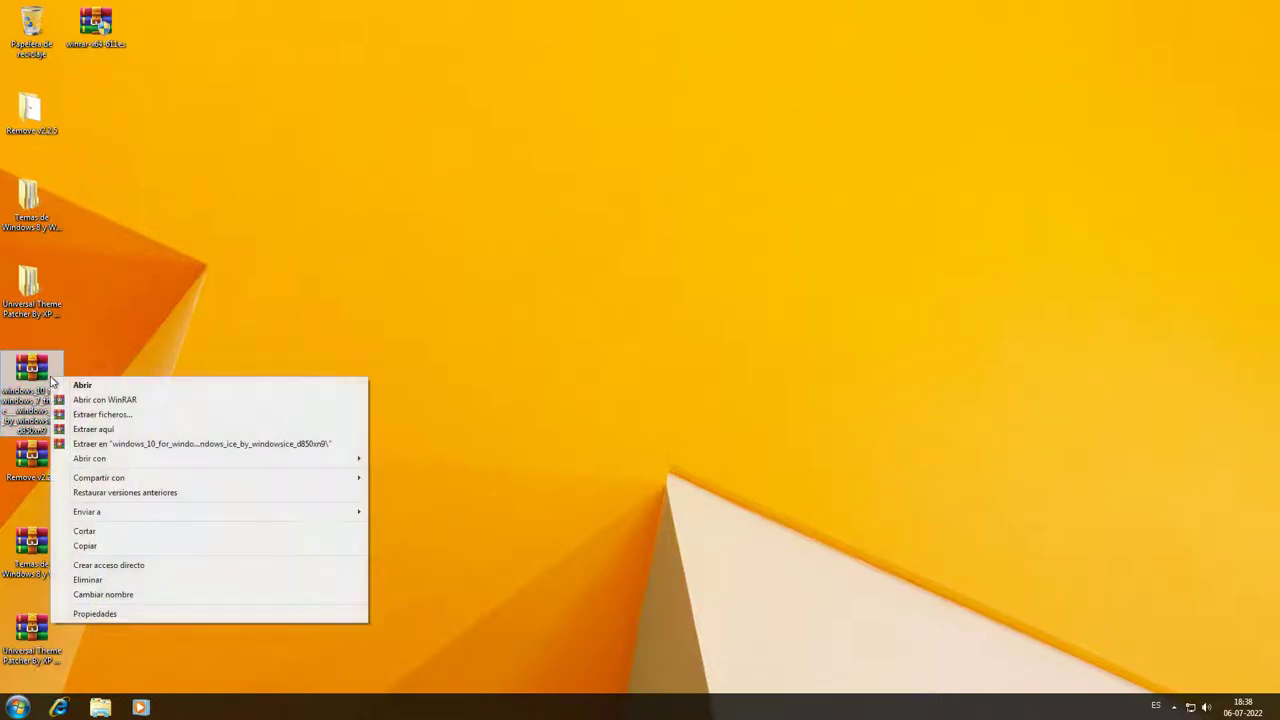
left_click(79, 443)
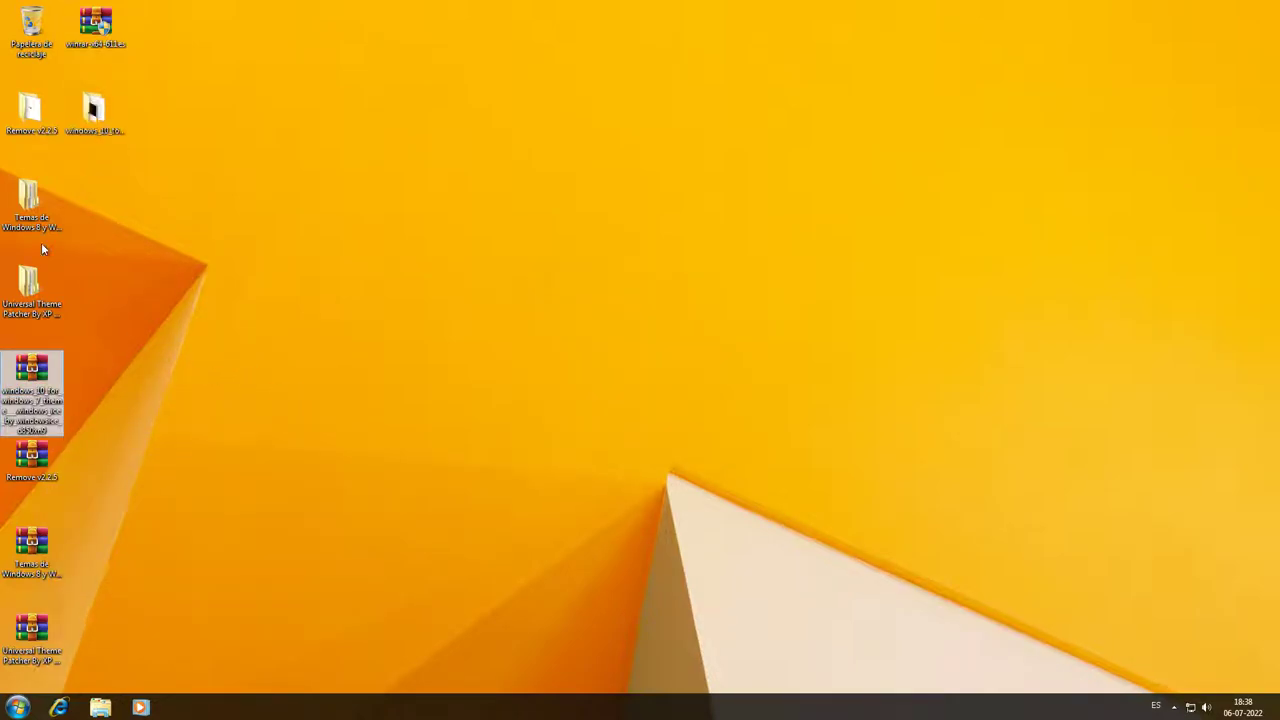
double_click(94, 110)
Read the Windows Ice text document in the extracted folder and close it.
left_click(445, 273)
left_click(448, 260)
double_click(452, 273)
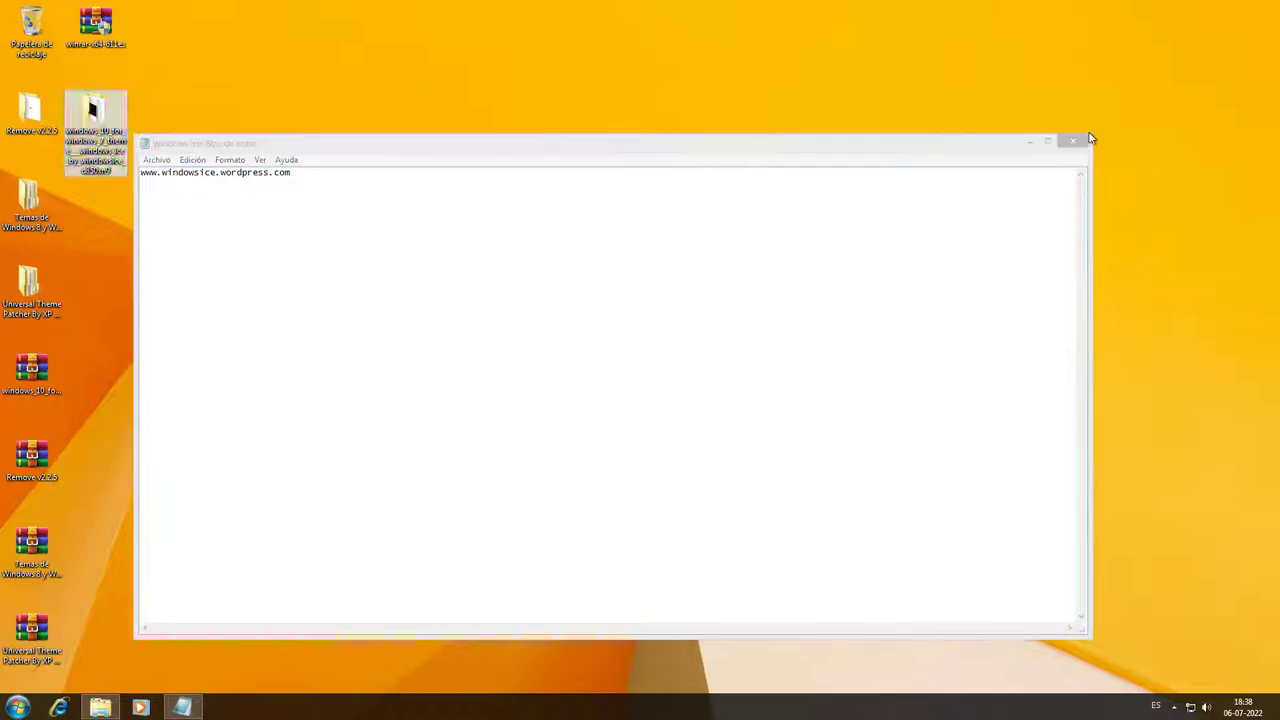
left_click(1073, 141)
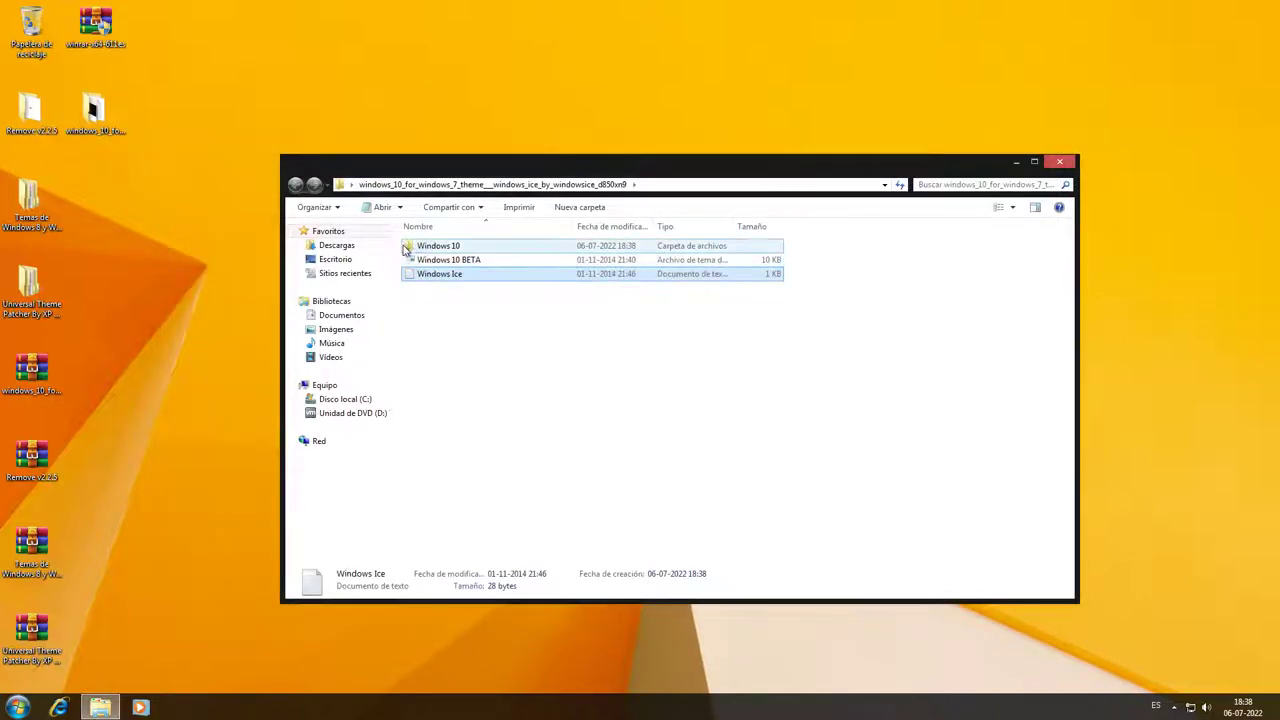
Copy the Windows 10 folder and the Windows 10 BETA theme file from the extracted folder.
left_click(438, 245)
left_click(418, 259, "ctrl")
right_click(418, 259)
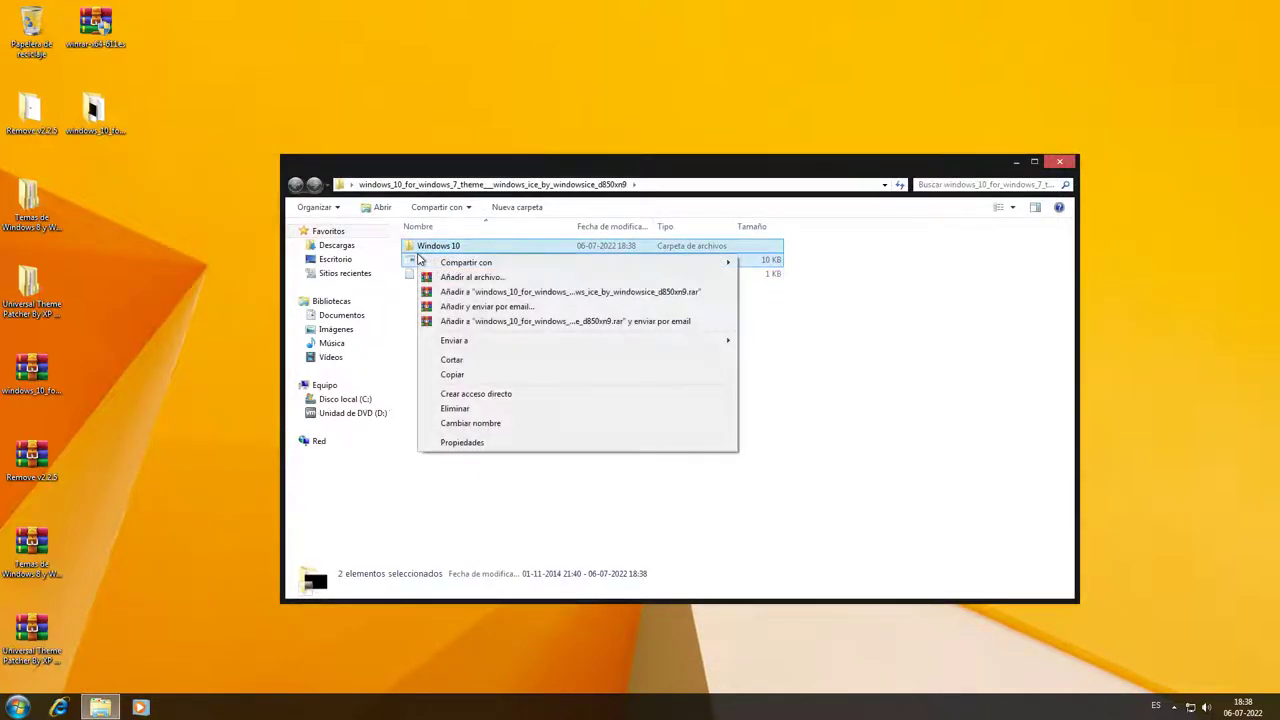
left_click(452, 374)
Open the C:\Windows\Resources\Themes folder.
left_click(365, 400)
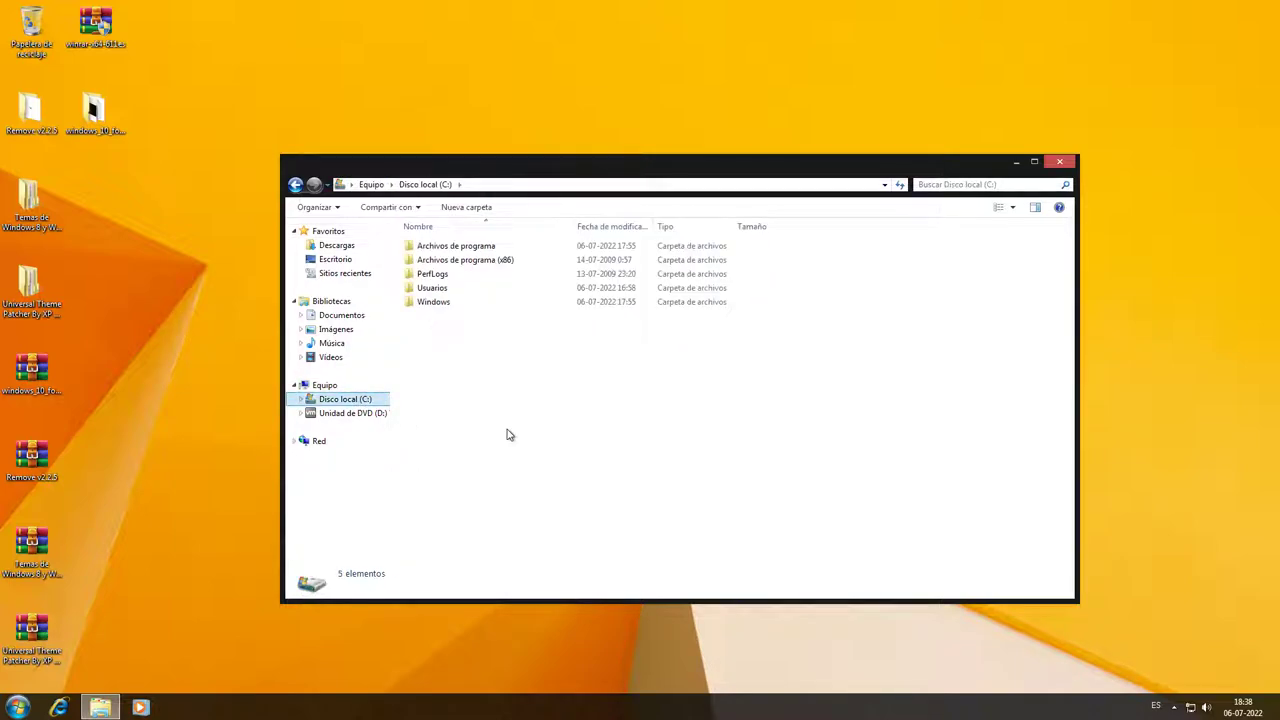
double_click(440, 302)
scroll(503, 434, "down", 9)
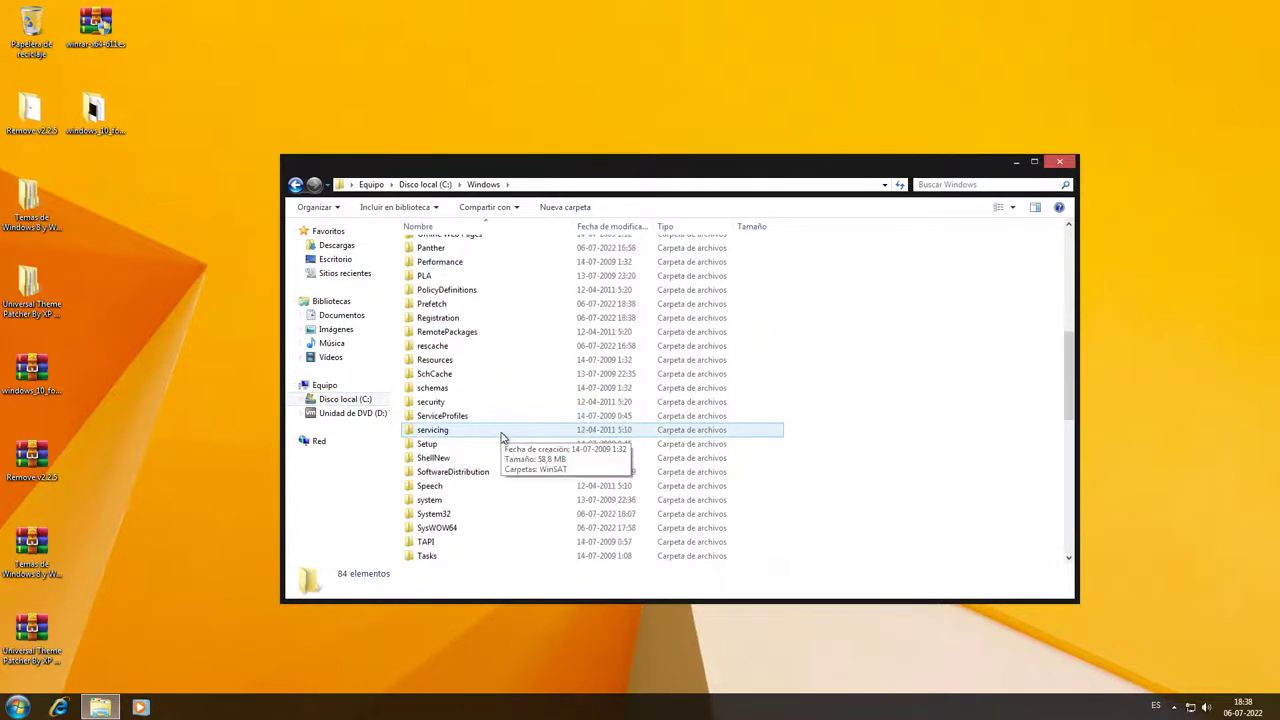
double_click(465, 360)
double_click(440, 265)
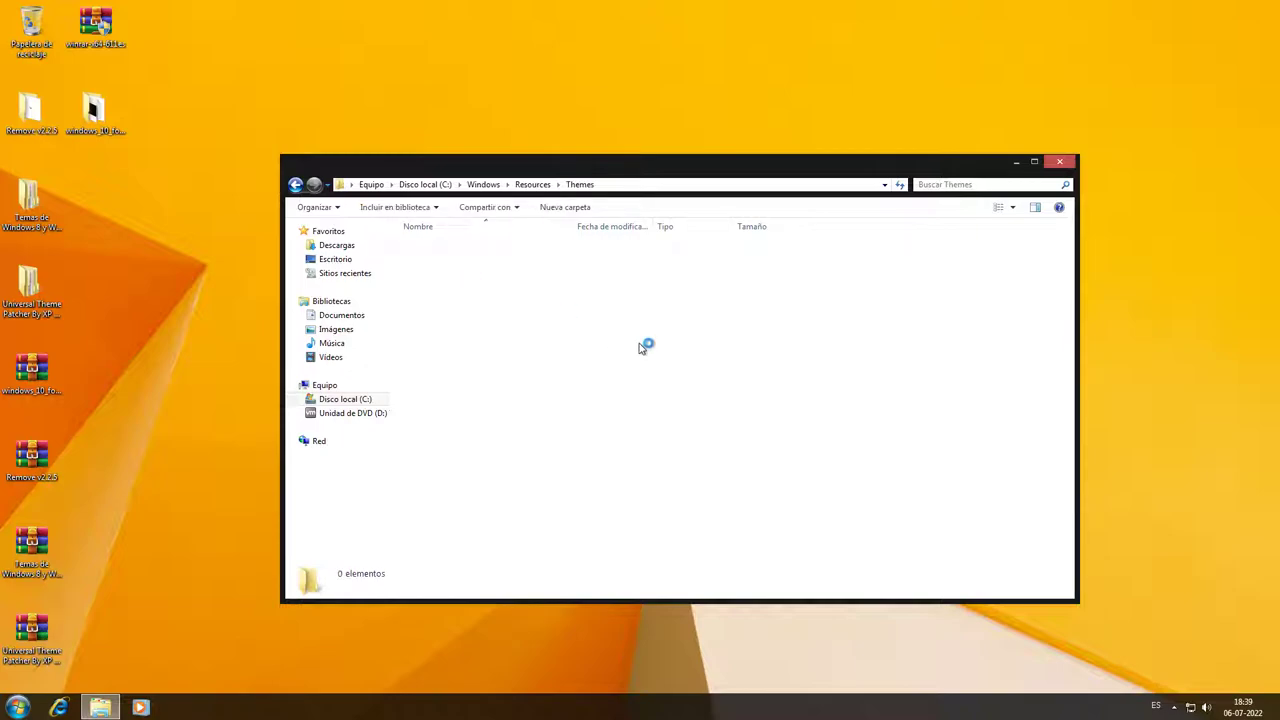
Paste the copied theme files into Themes, merging the Windows 10 folder and granting administrator permission for all items, and close the folder.
right_click(846, 332)
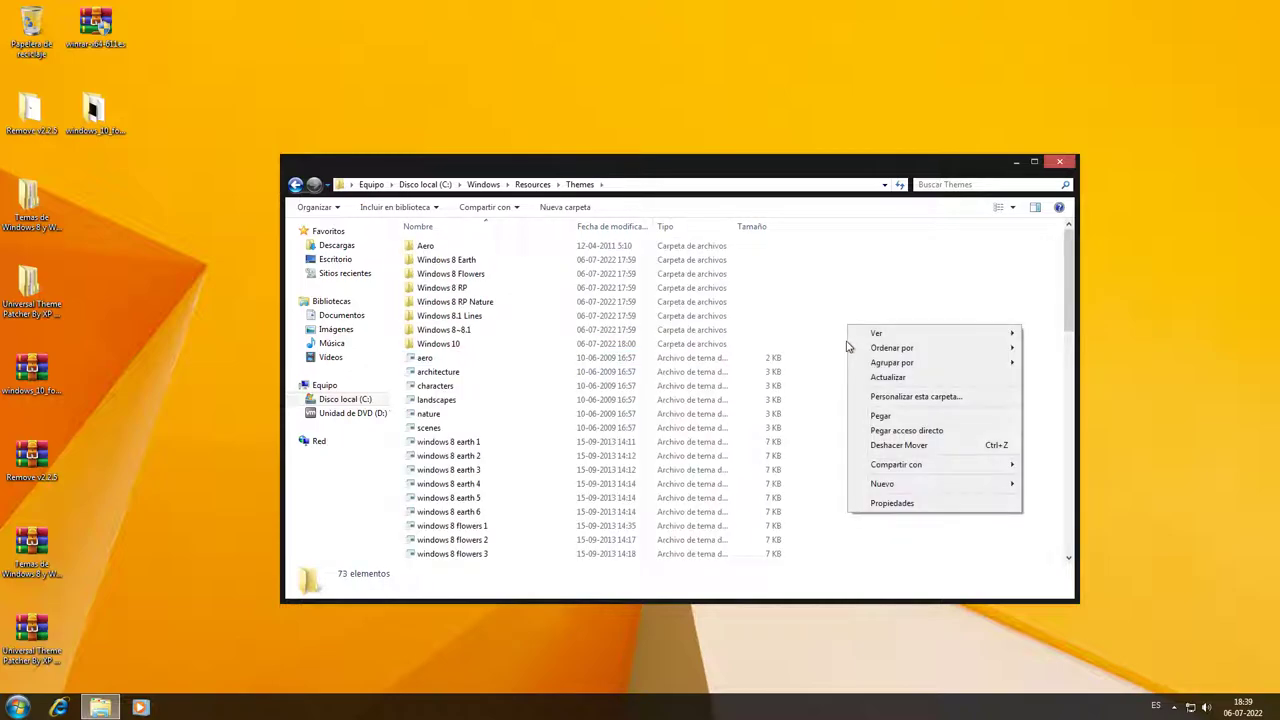
left_click(858, 415)
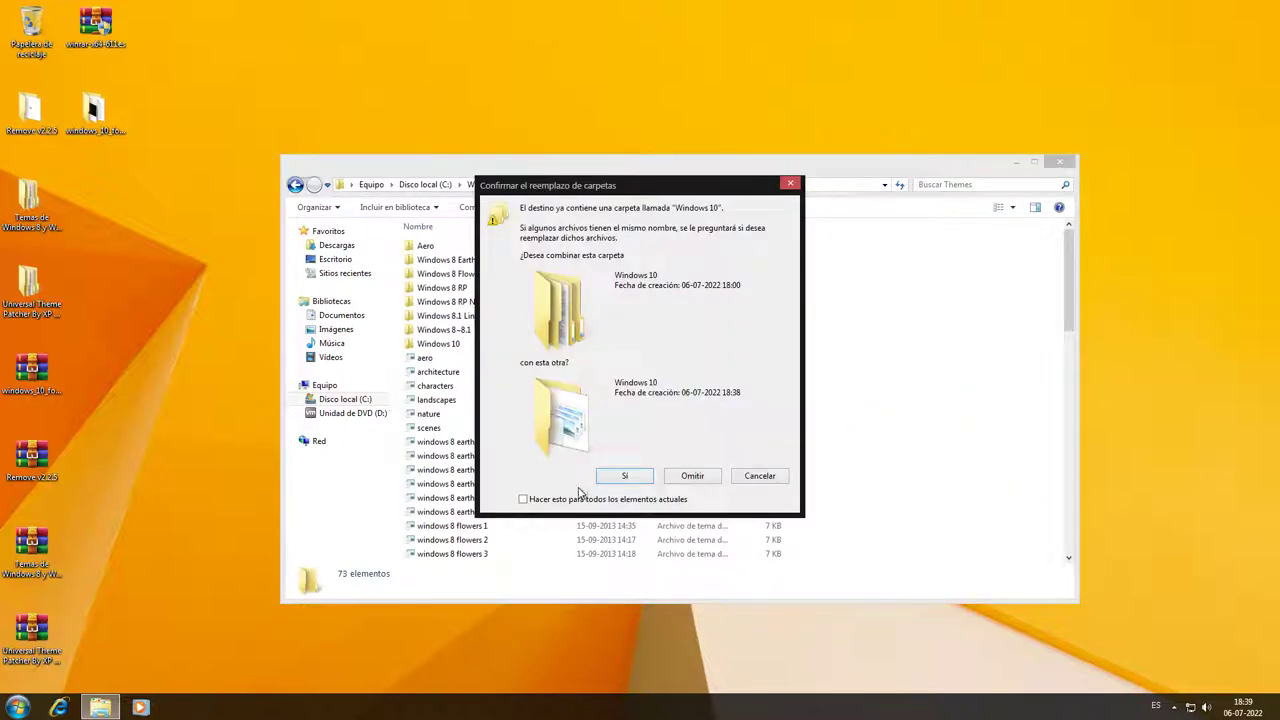
left_click(605, 478)
left_click(631, 404)
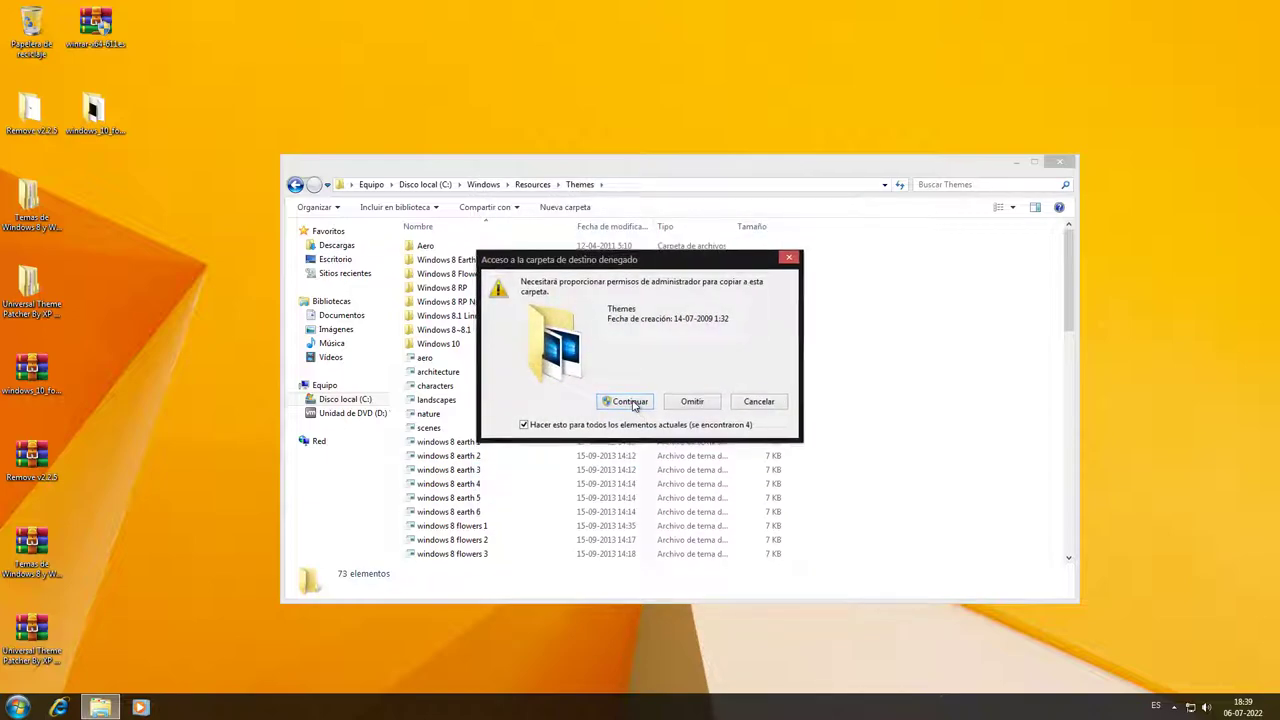
left_click(1059, 163)
Open the desktop personalization settings, apply the installed Windows 10 BETA theme, and restore the window to a smaller size.
right_click(443, 331)
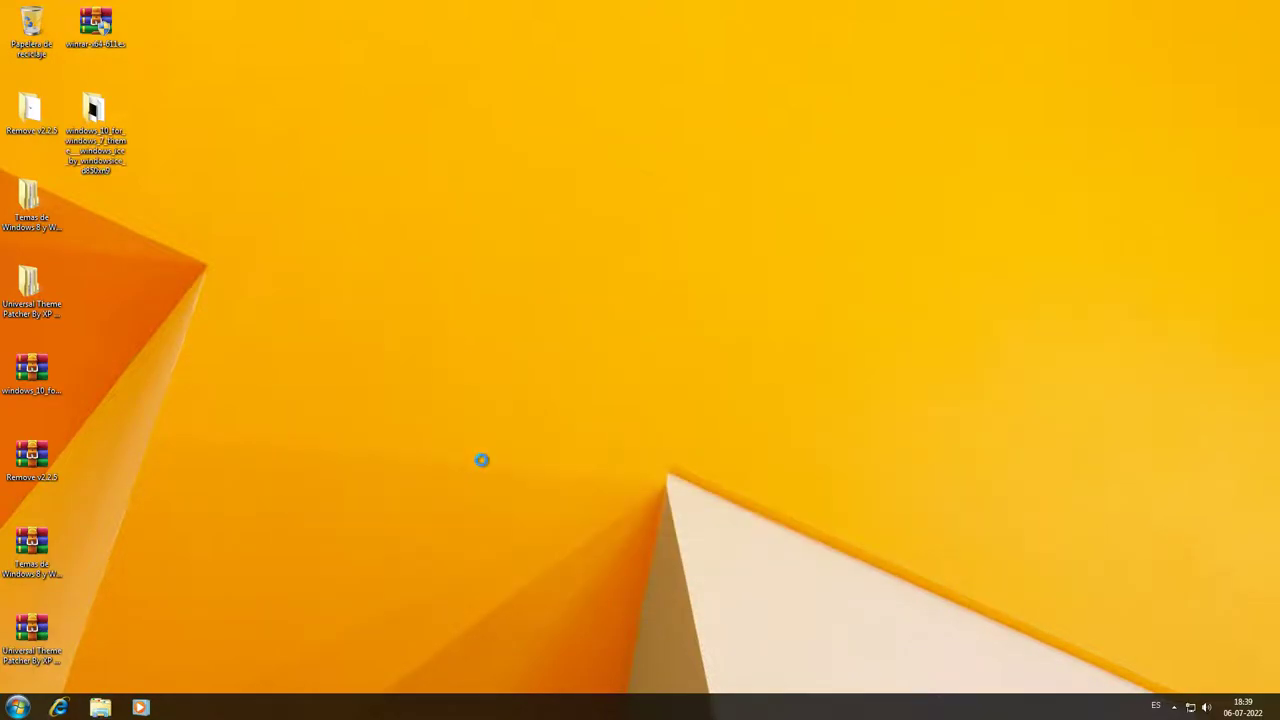
left_click(490, 483)
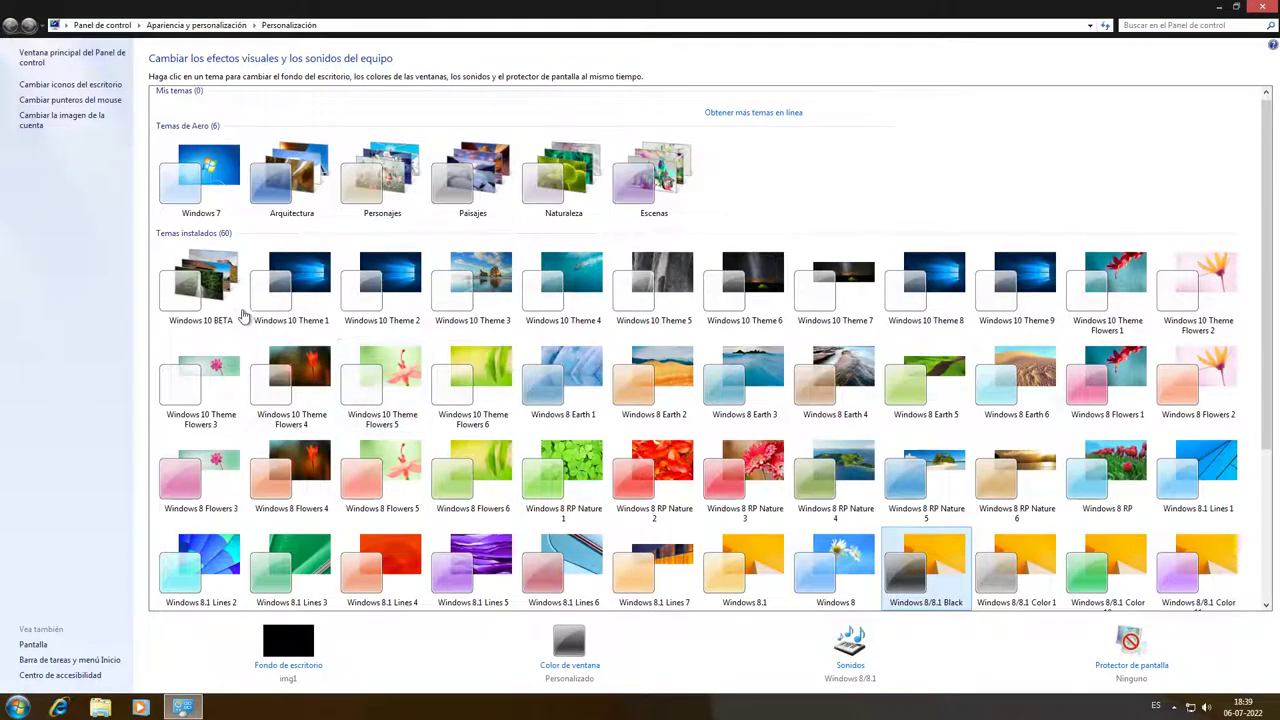
left_click(257, 298)
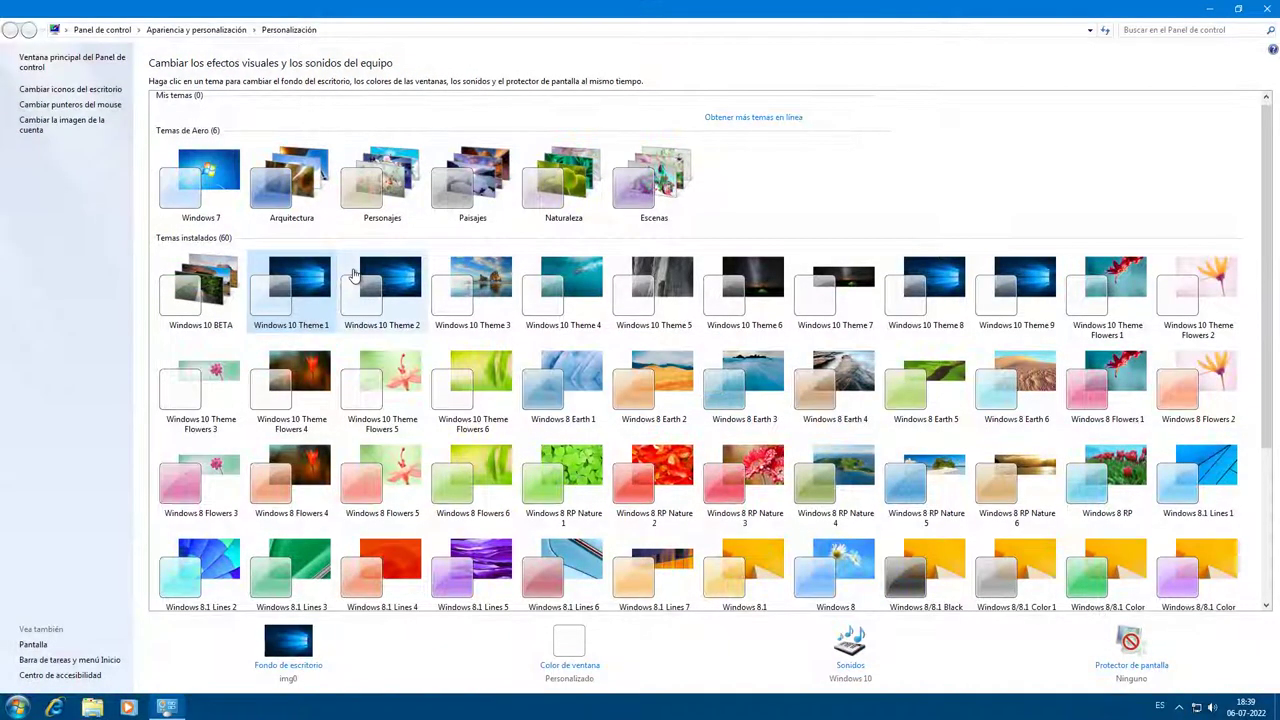
left_click(190, 306)
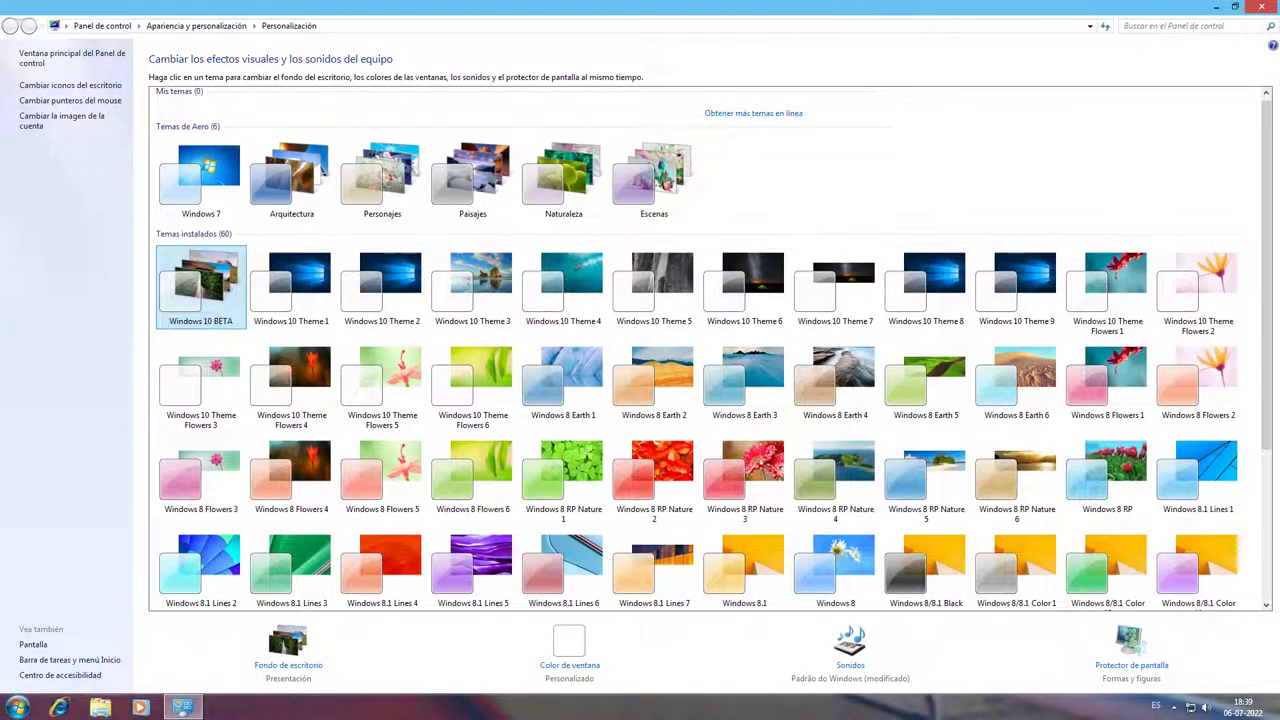
left_click_drag(698, 10, 676, 163)
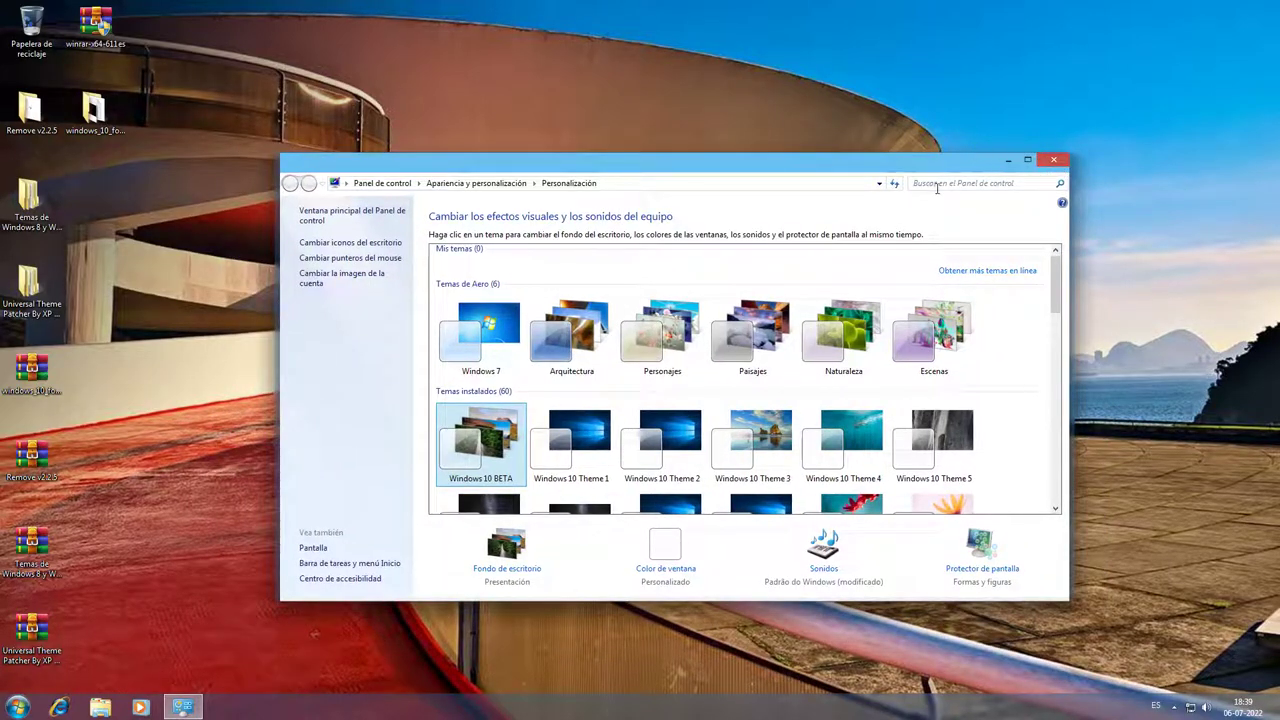
Check the Windows version information with winver and close it.
key("super+r")
type("winver")
key("Return")
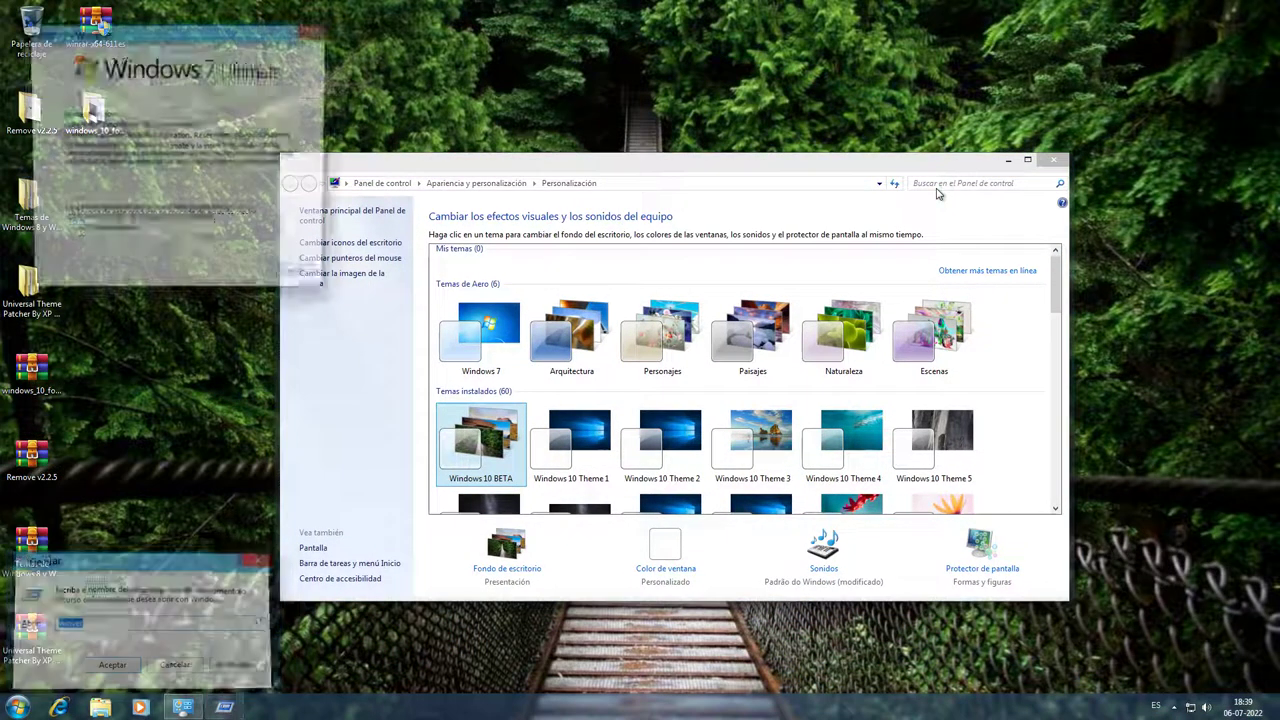
key("Return")
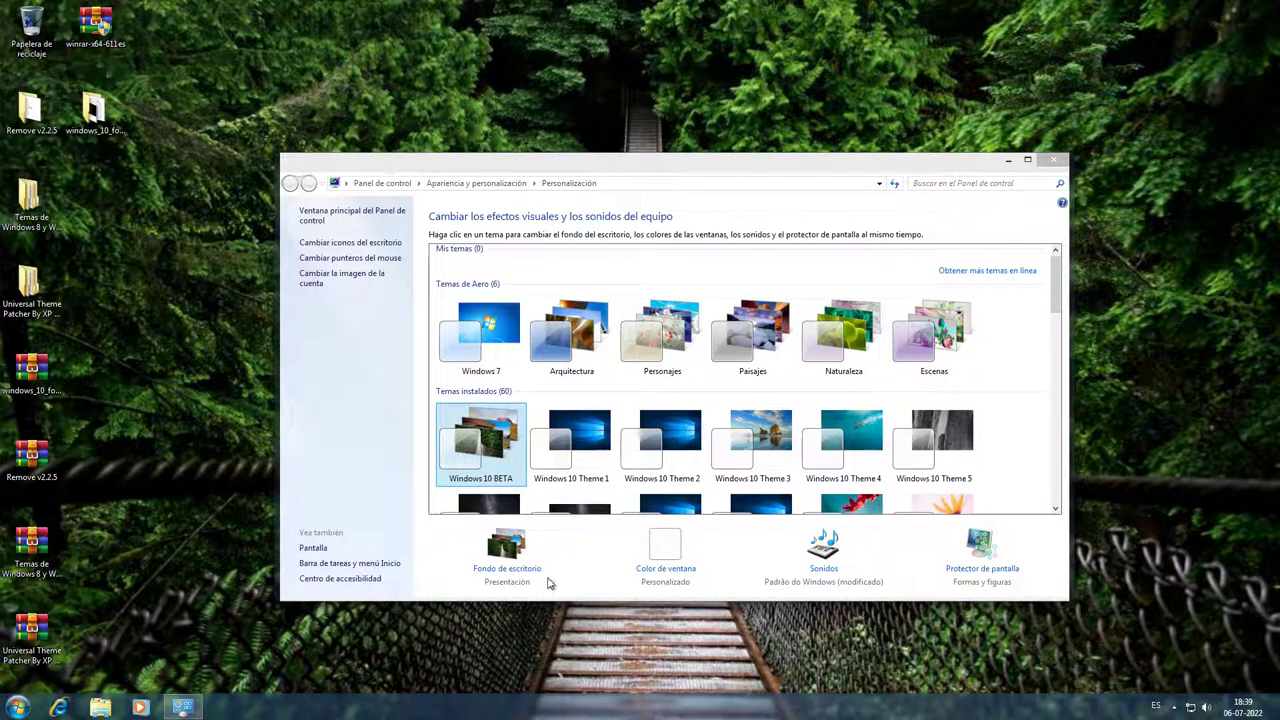
Set the blue picture with dark diagonal lines as the only desktop background and save the change.
left_click(494, 569)
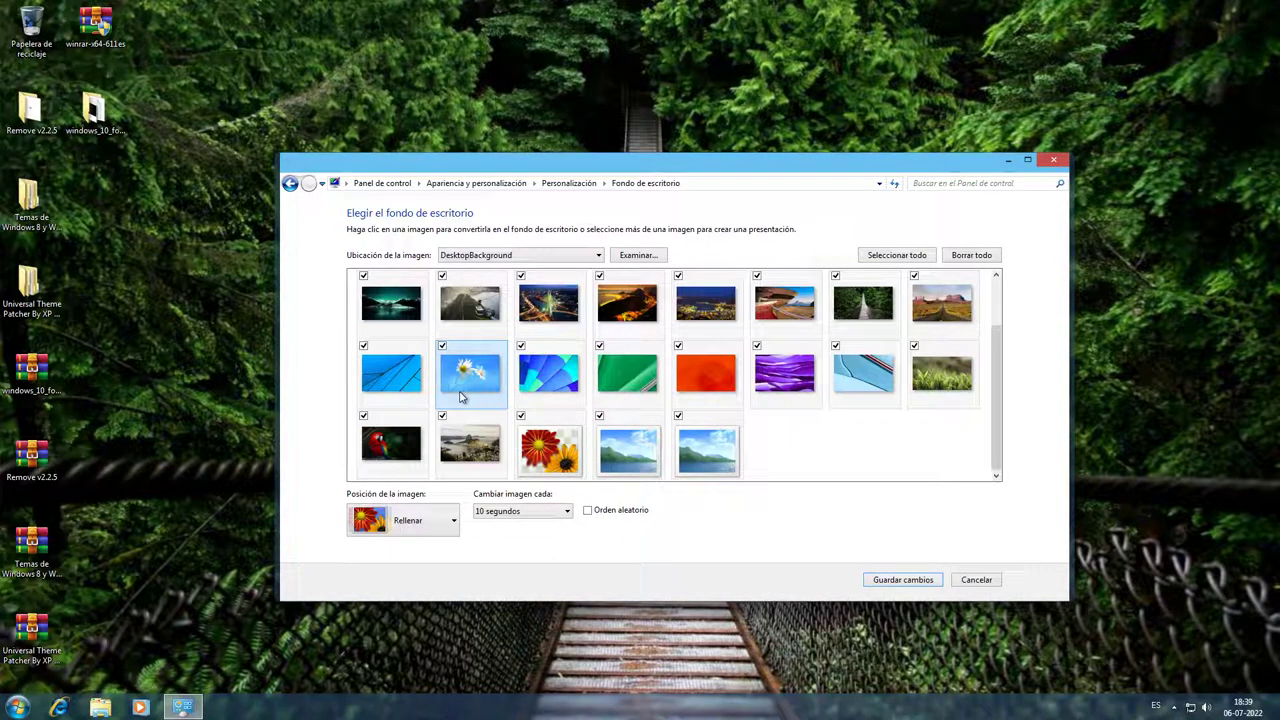
left_click(392, 378)
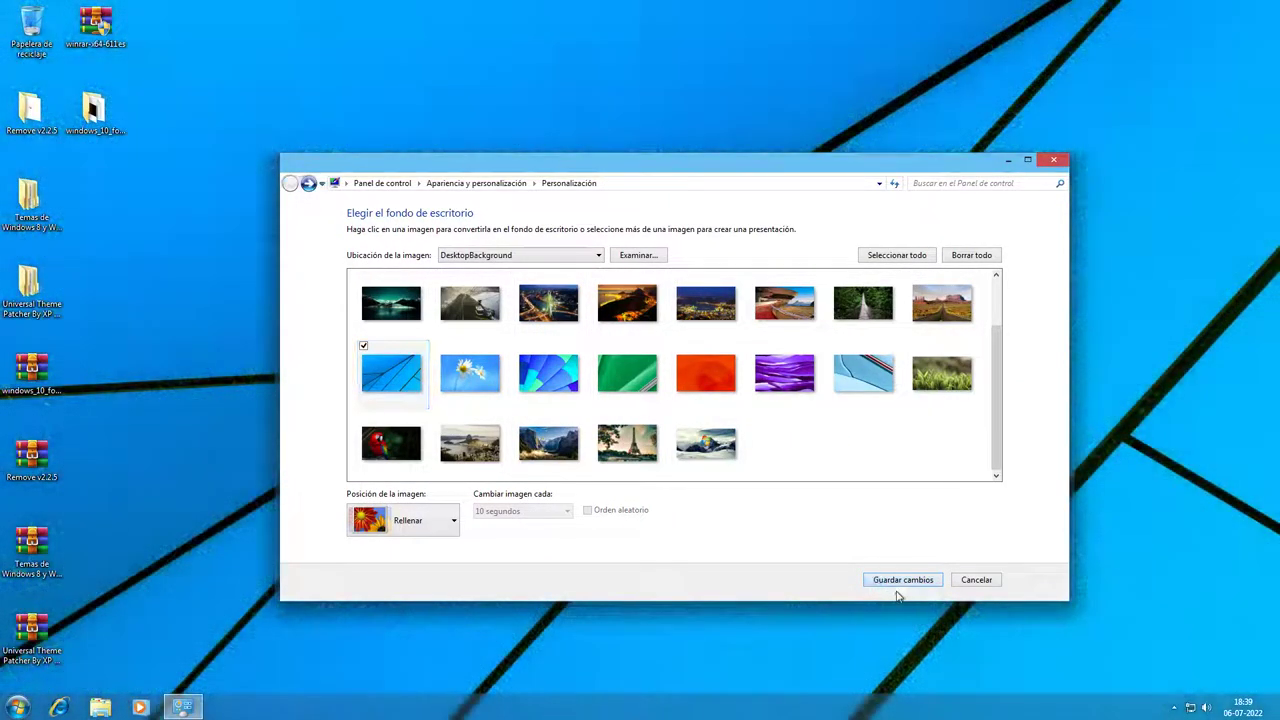
left_click(888, 581)
Save the unsaved theme under the name Windows Technical Preview.
right_click(502, 296)
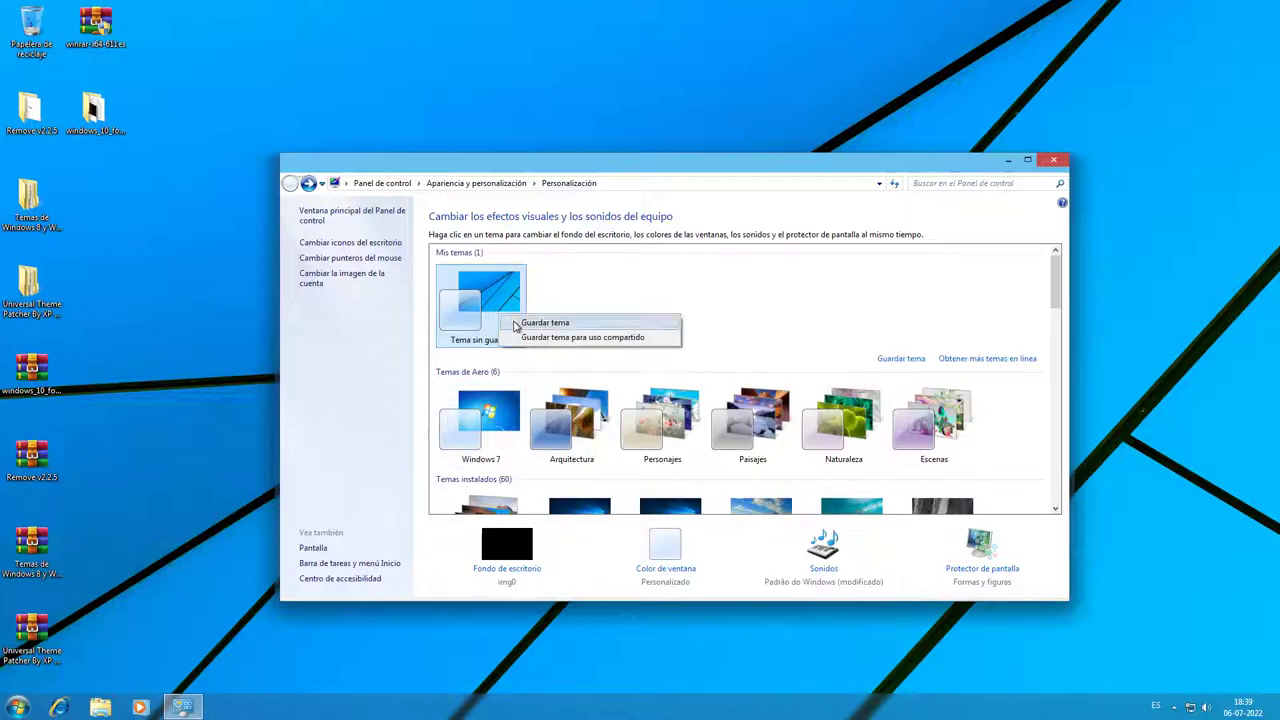
left_click(515, 323)
type("W")
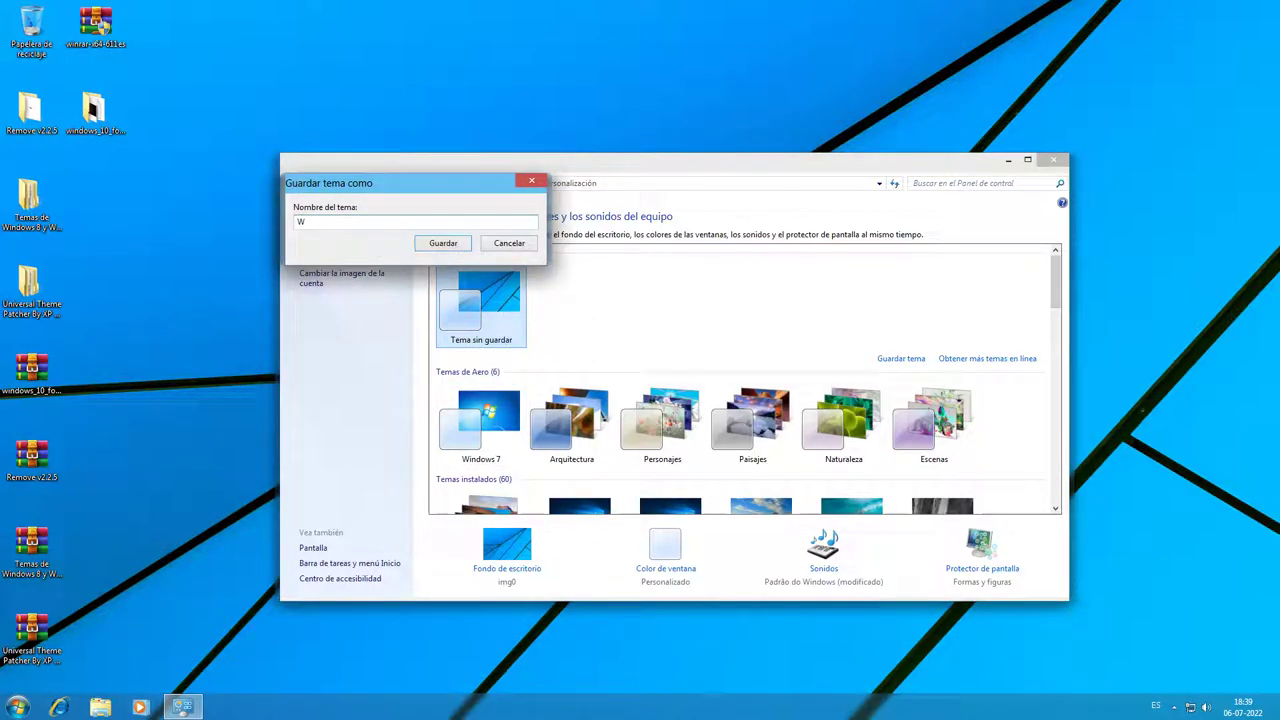
type("indows Tech")
type("nical Preview")
left_click(460, 248)
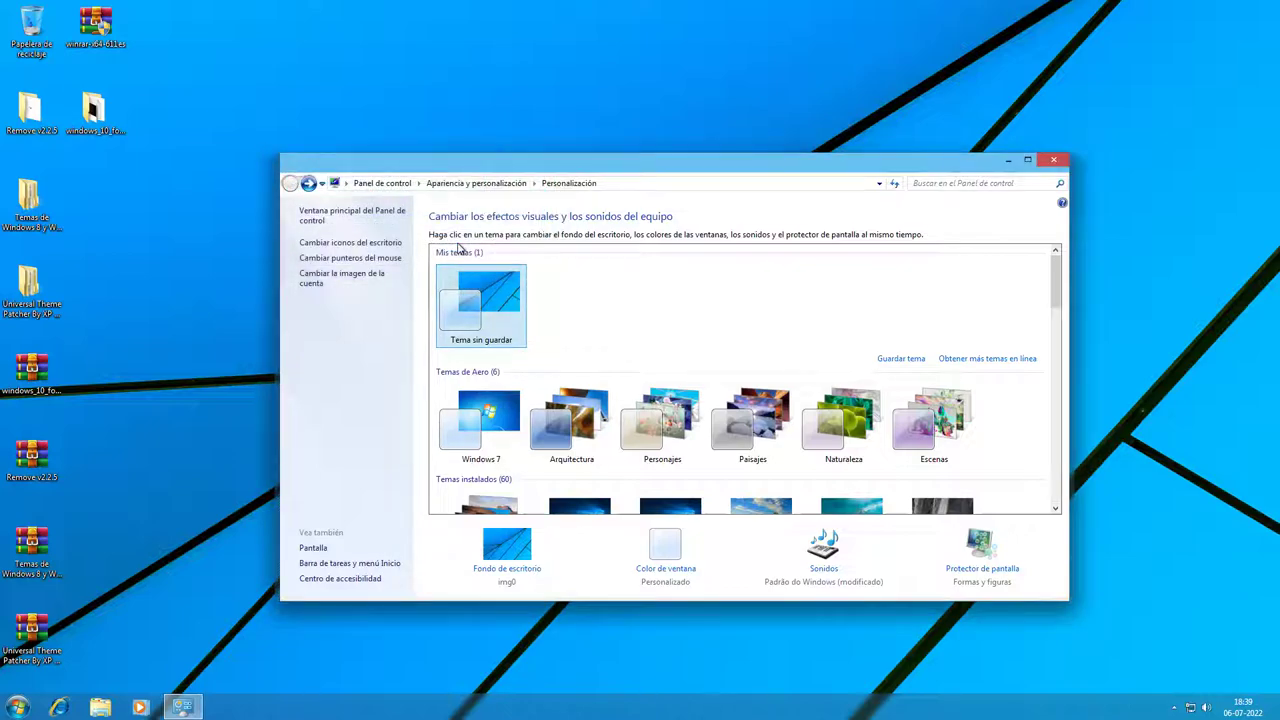
Apply the Predeterminado de Windows sound scheme and close the sound settings.
left_click(822, 565)
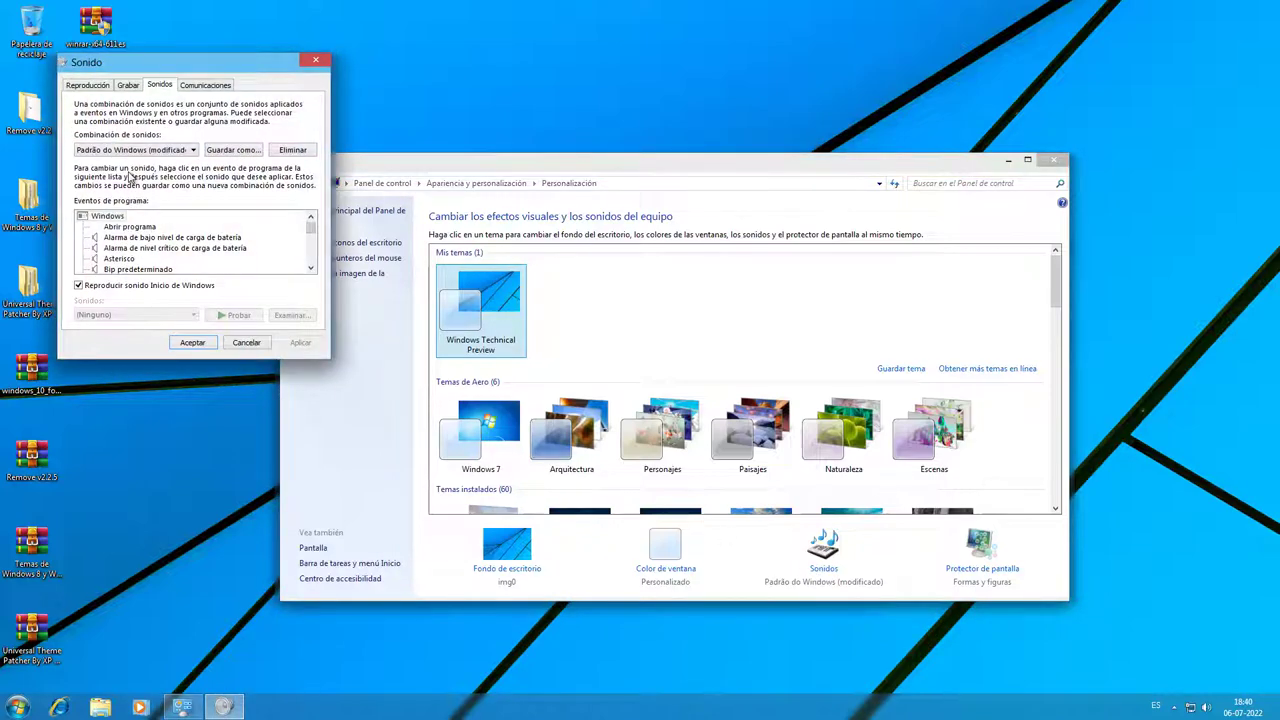
left_click(128, 151)
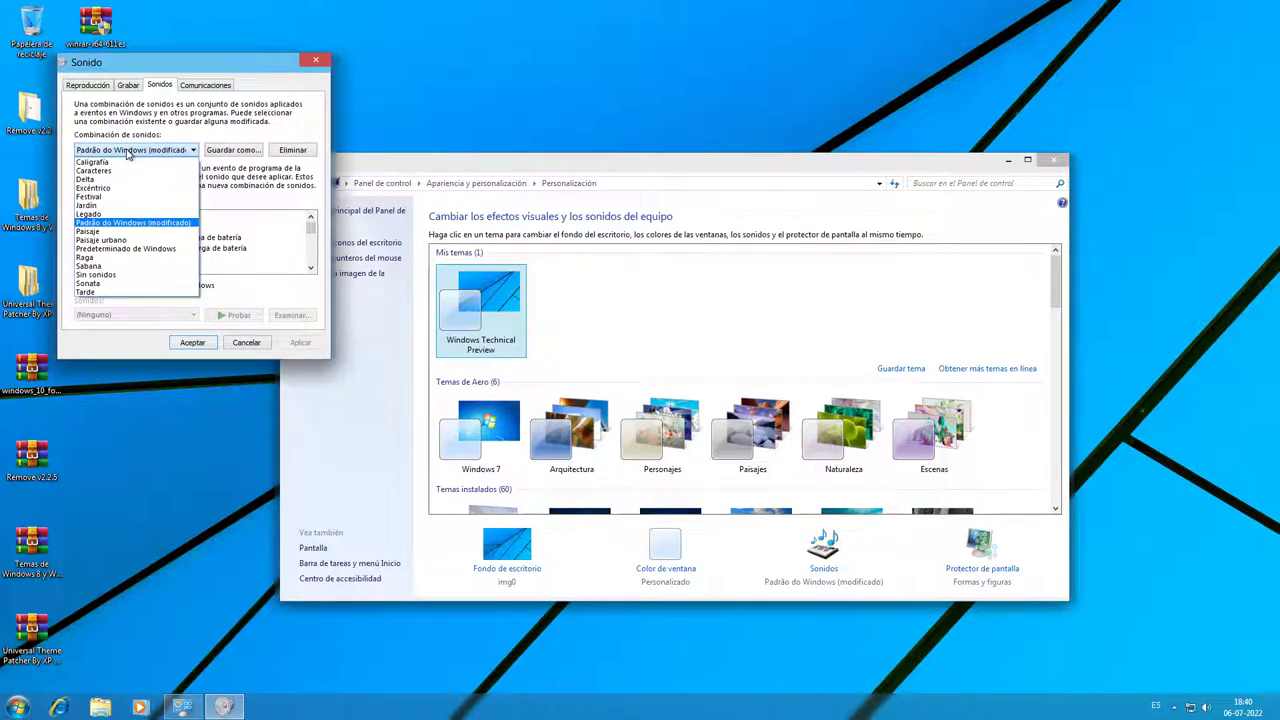
left_click(171, 256)
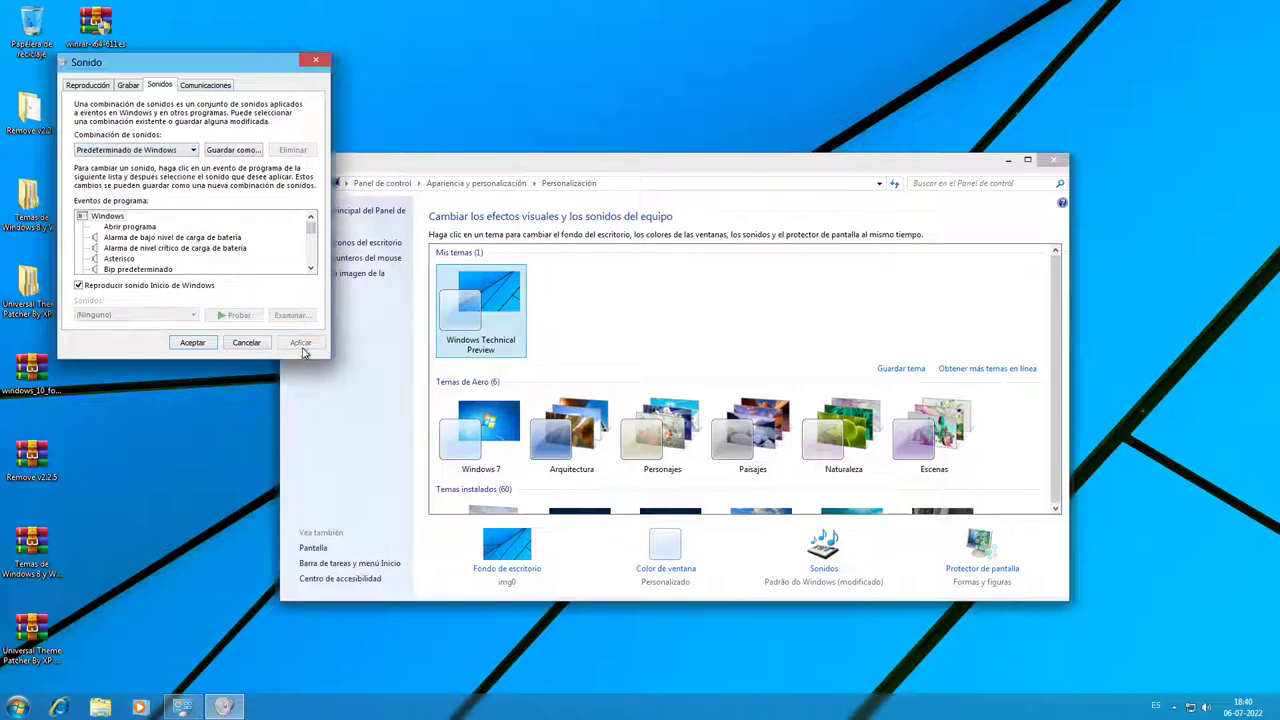
left_click(303, 344)
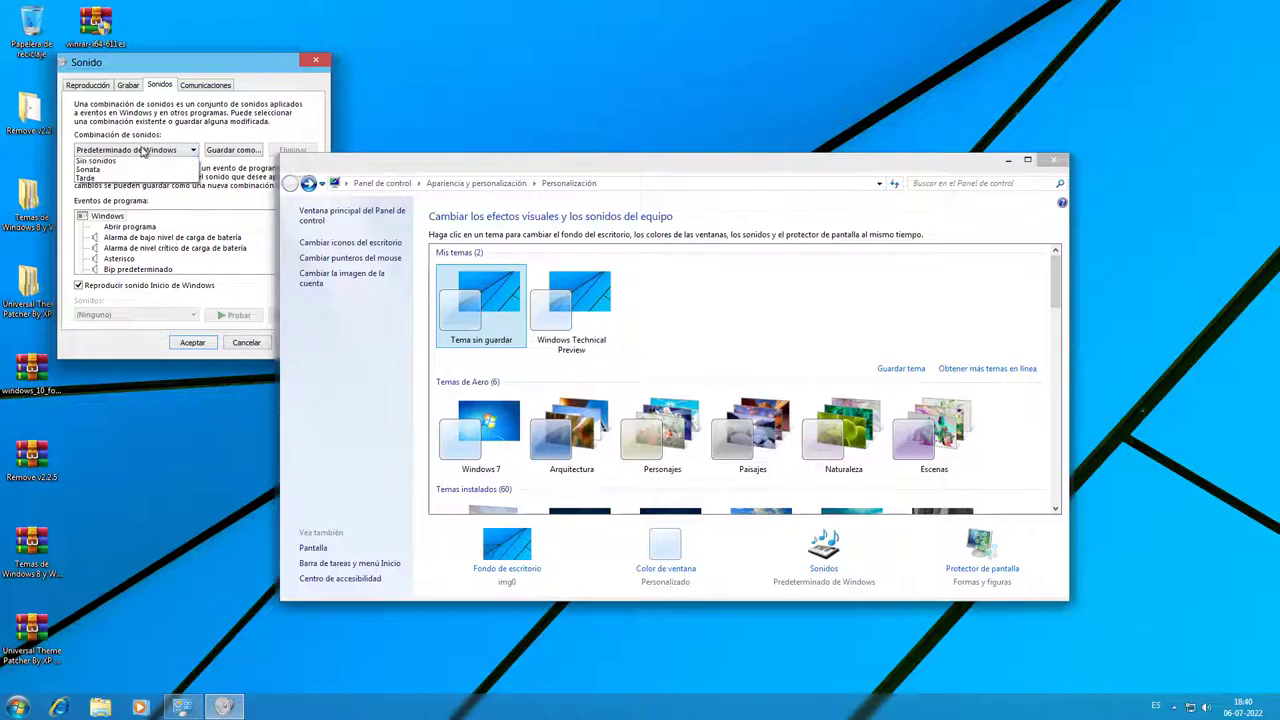
left_click(143, 150)
left_click(143, 150)
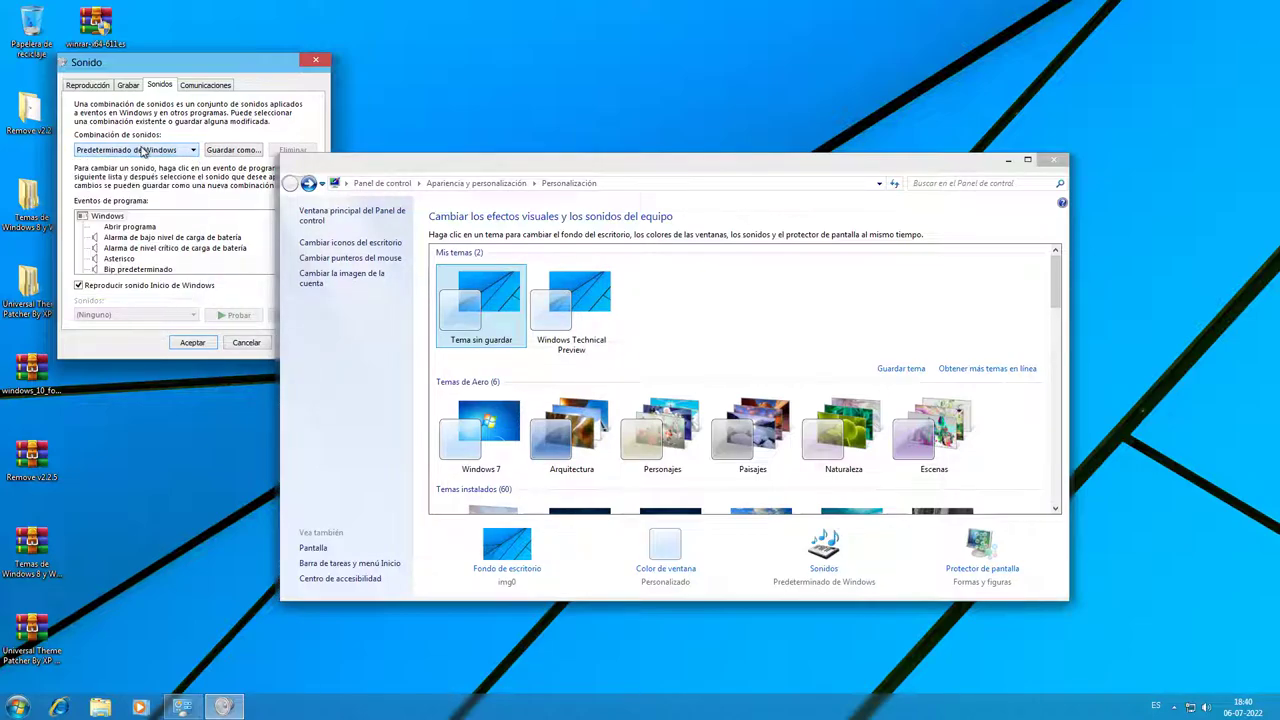
left_click(246, 343)
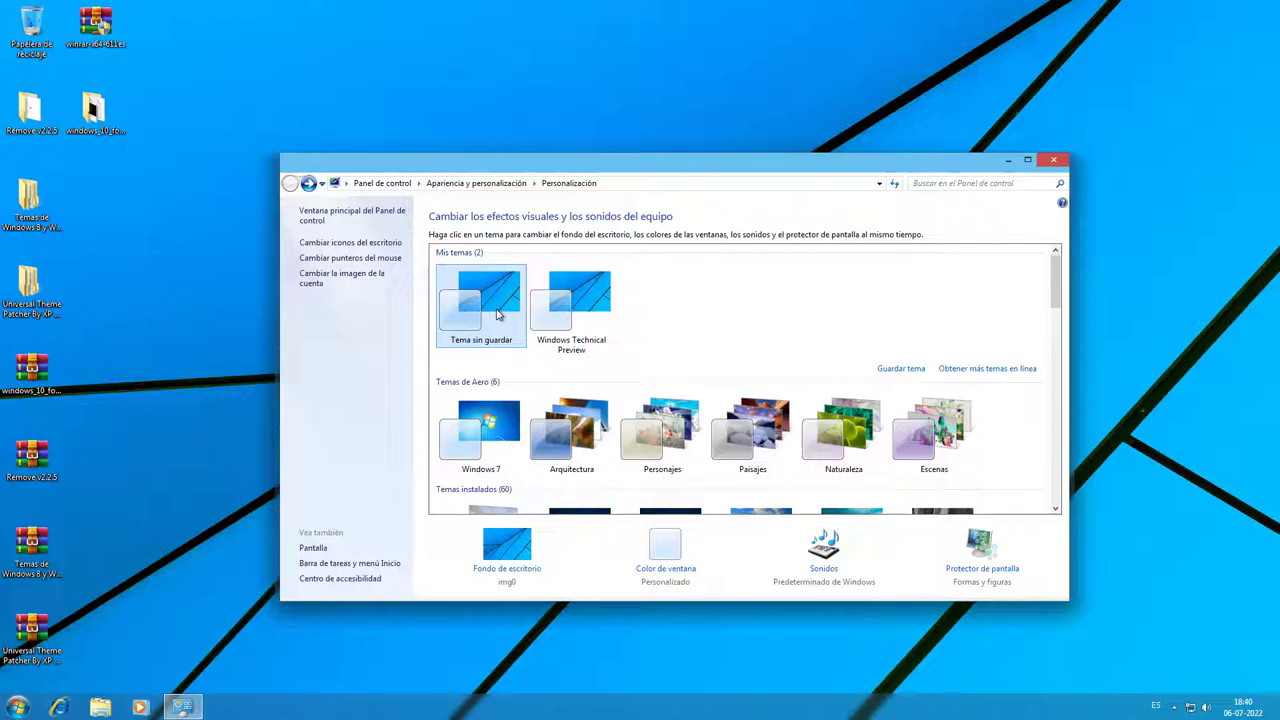
Reapply the saved Windows Technical Preview theme, and briefly maximize and restore the personalization window.
left_click(578, 334)
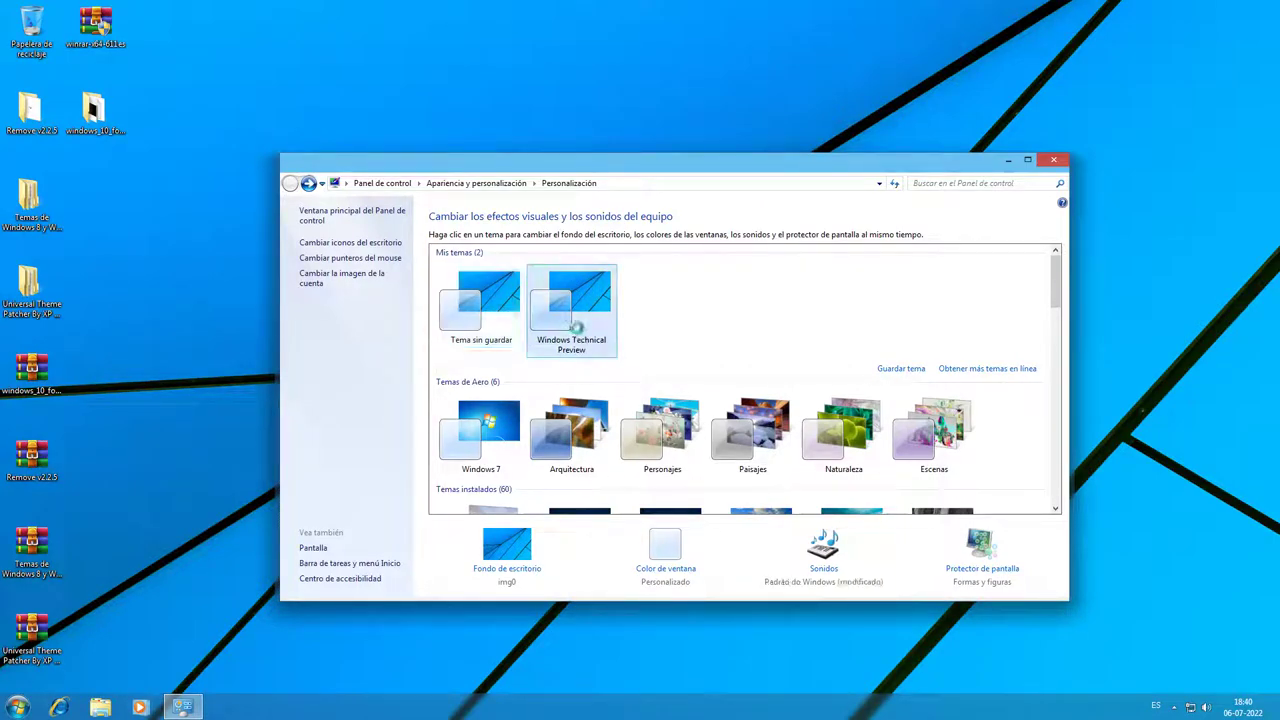
double_click(1027, 161)
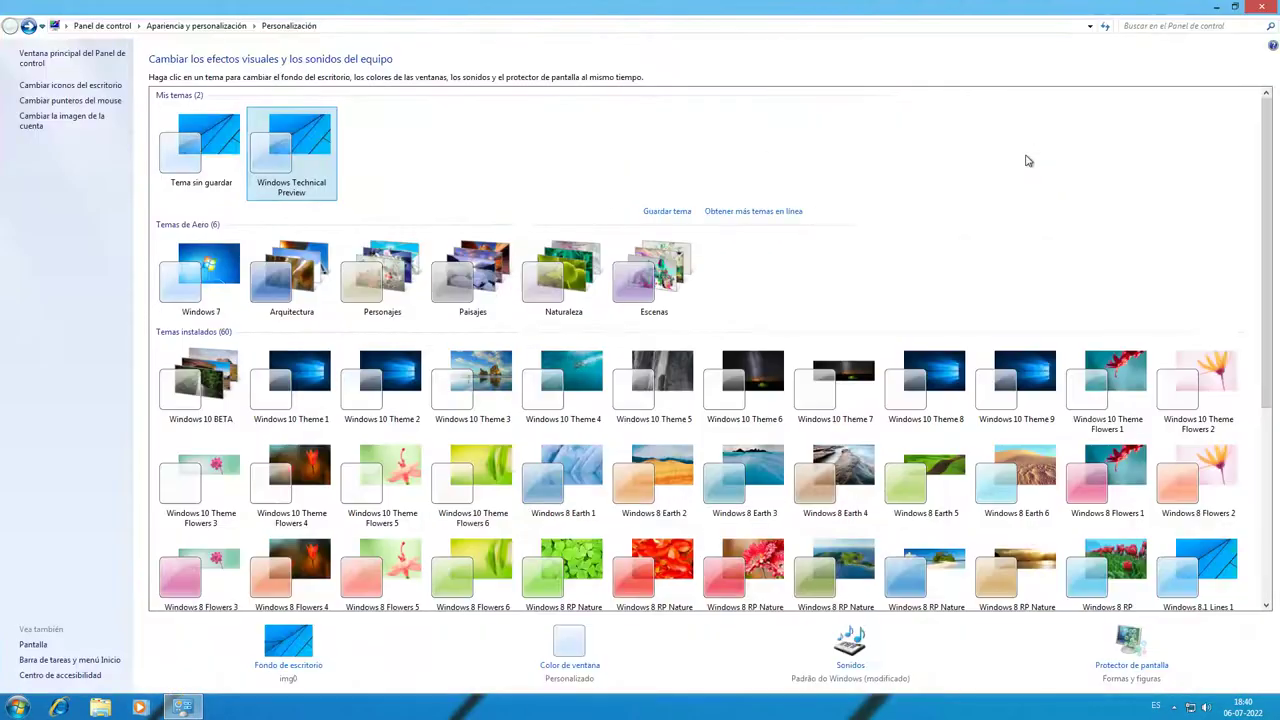
double_click(938, 6)
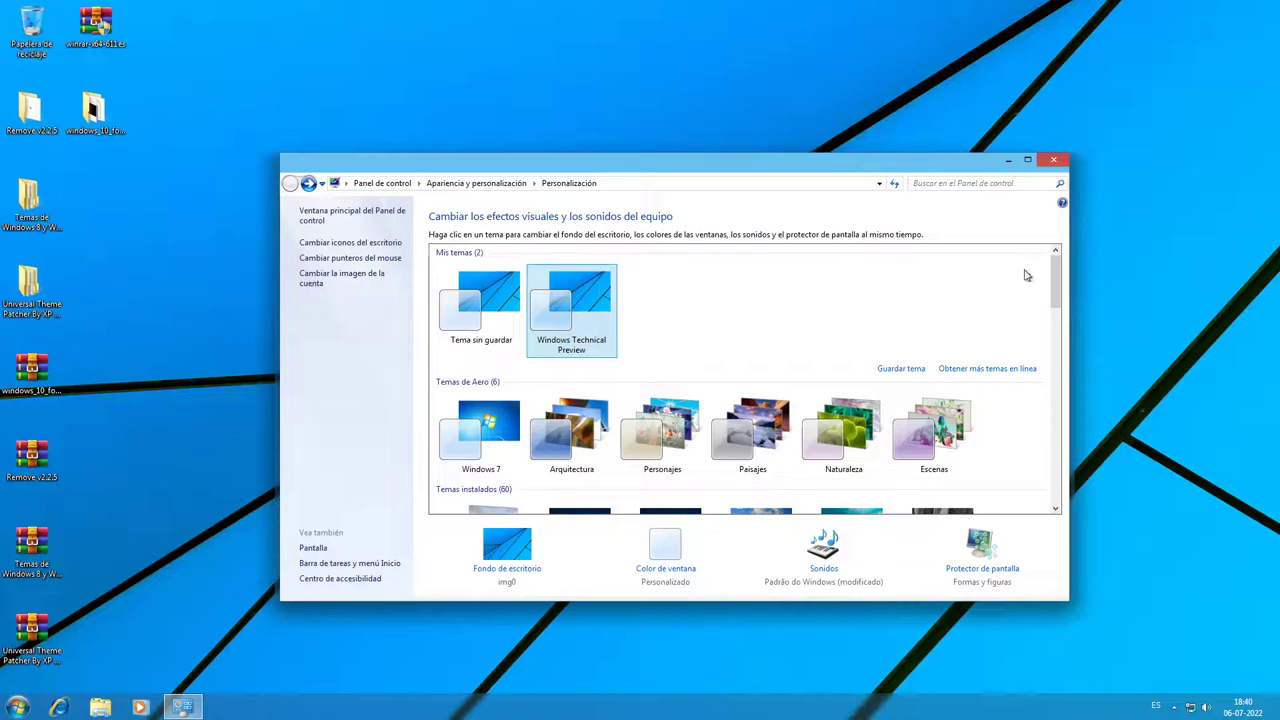
Open the sound settings and select the Padrão do Windows (modificado) sound scheme.
left_click(826, 569)
left_click(172, 266)
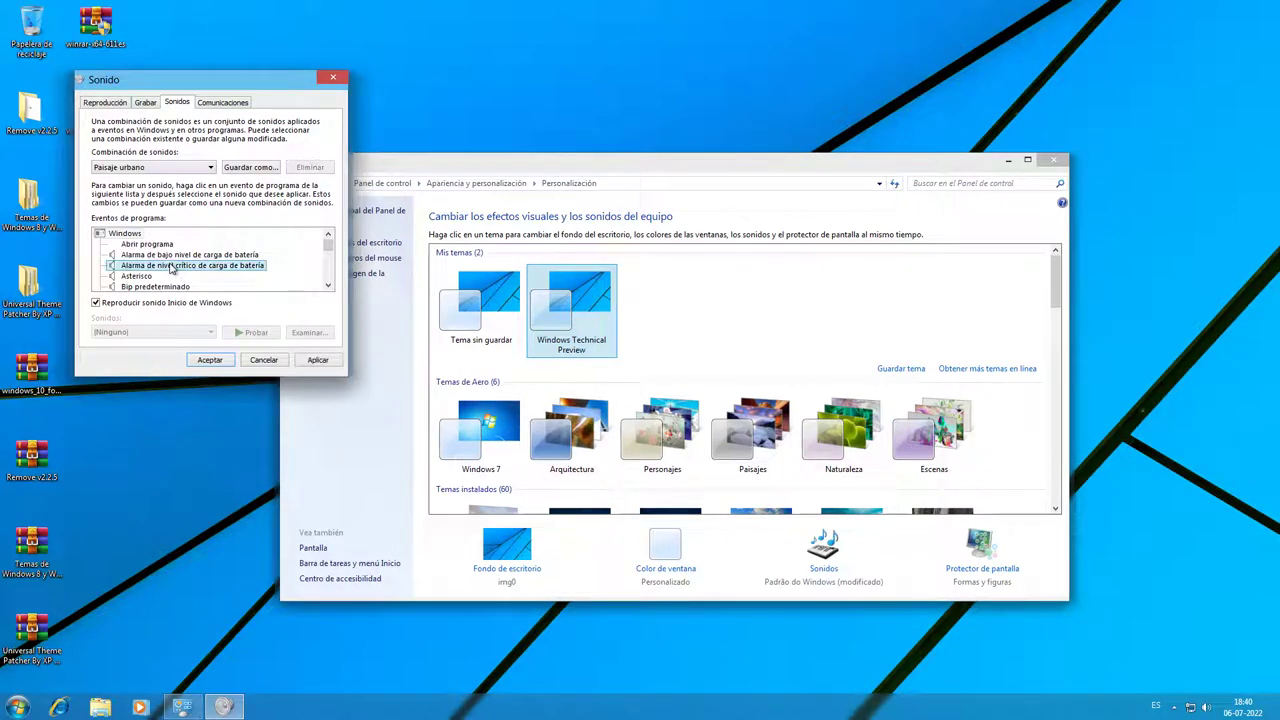
left_click(145, 168)
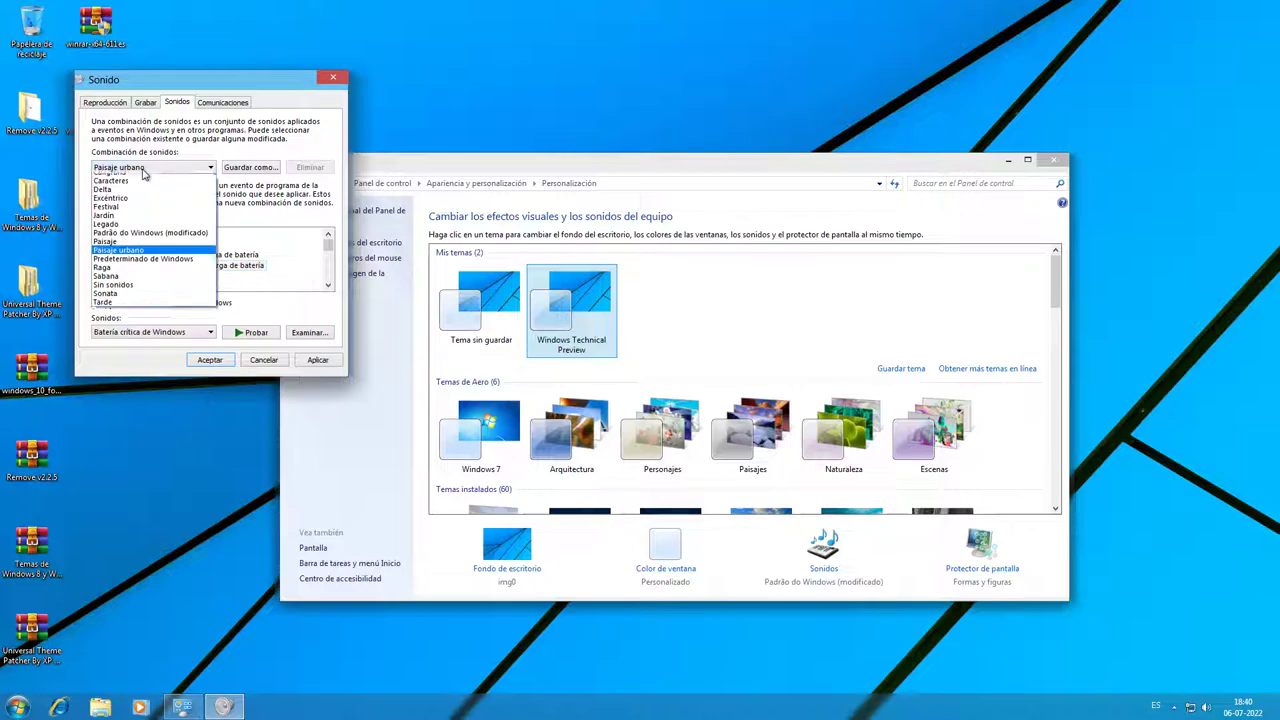
left_click(167, 246)
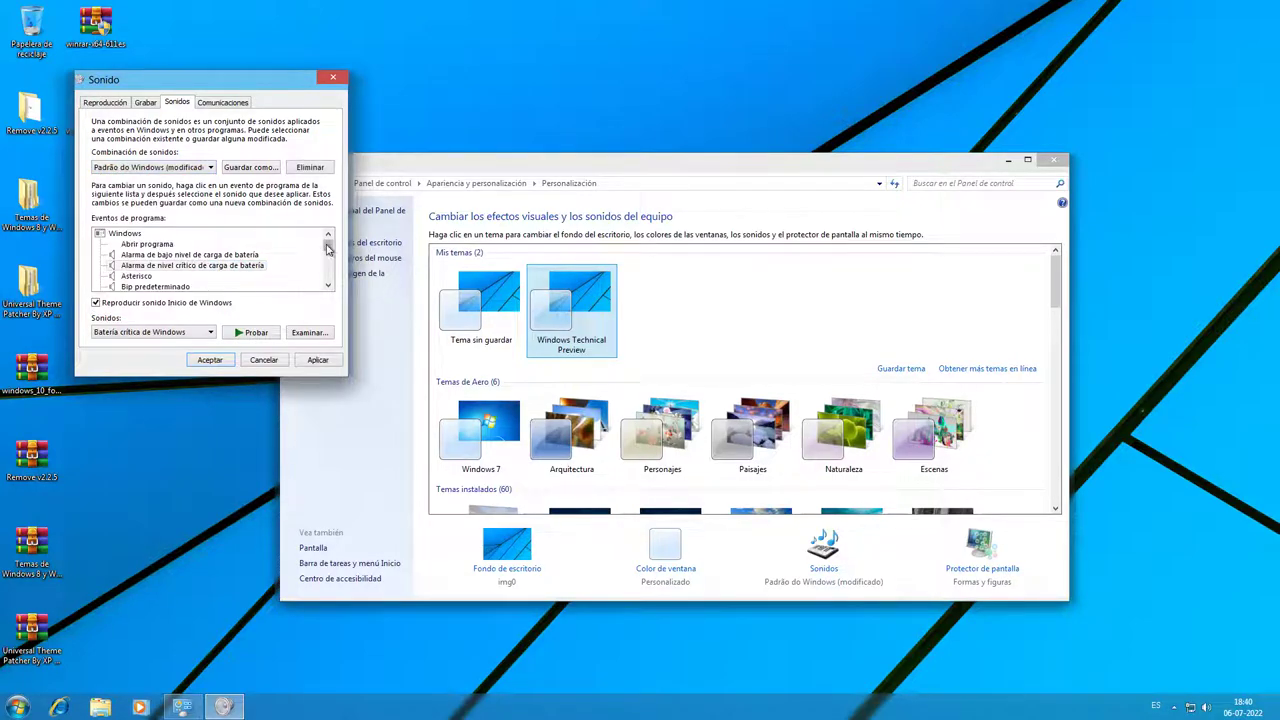
Go through the program events in the sound settings to check which ones have sounds assigned.
scroll(178, 268, "down", 15)
left_click(165, 256)
key("Up")
key("Up")
key("Up")
key("Up")
key("Up")
key("Up")
key("Up")
key("Up")
key("Up")
key("Up")
key("Up")
key("Up")
key("Up")
key("Up")
key("Up")
key("Up")
key("Up")
key("Up")
key("Up")
key("Up")
key("Up")
key("Up")
key("Up")
key("Down")
key("Down")
key("Down")
key("Down")
key("Down")
Try assigning a sound to the Salir de Windows event, and discard the sound changes.
left_click(179, 334)
scroll(160, 450, "down", 5)
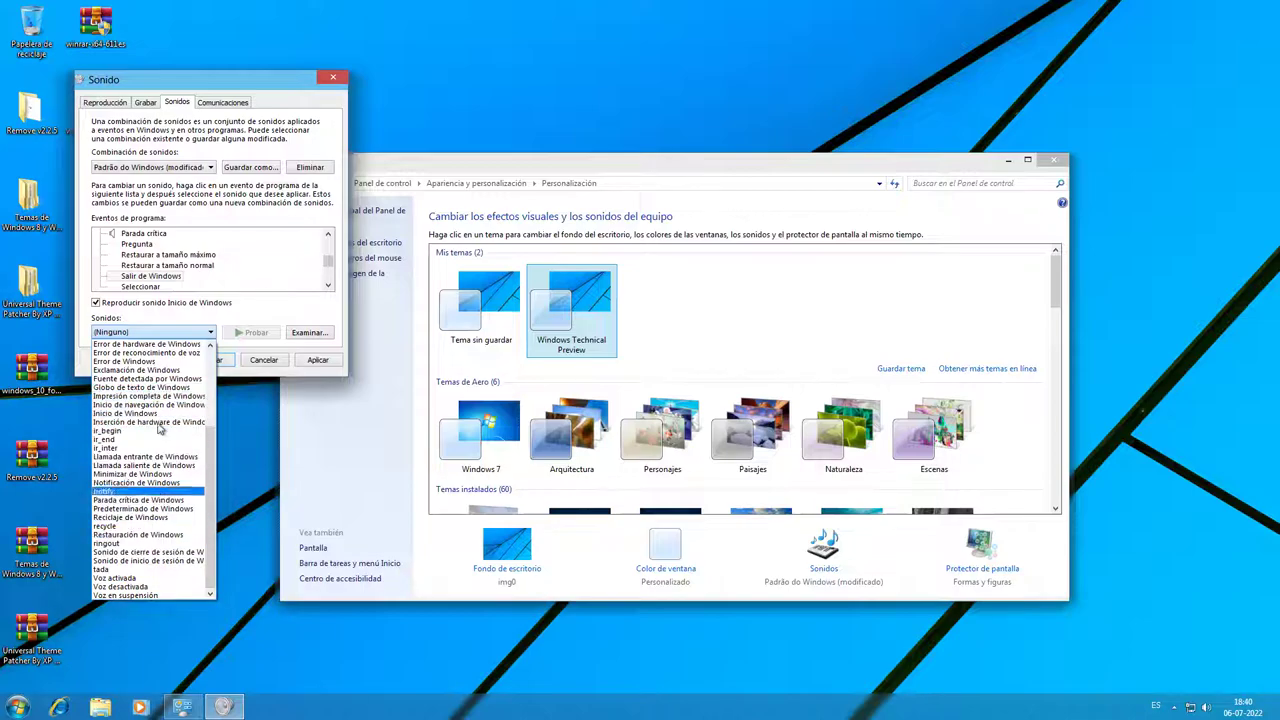
left_click(190, 508)
left_click(262, 362)
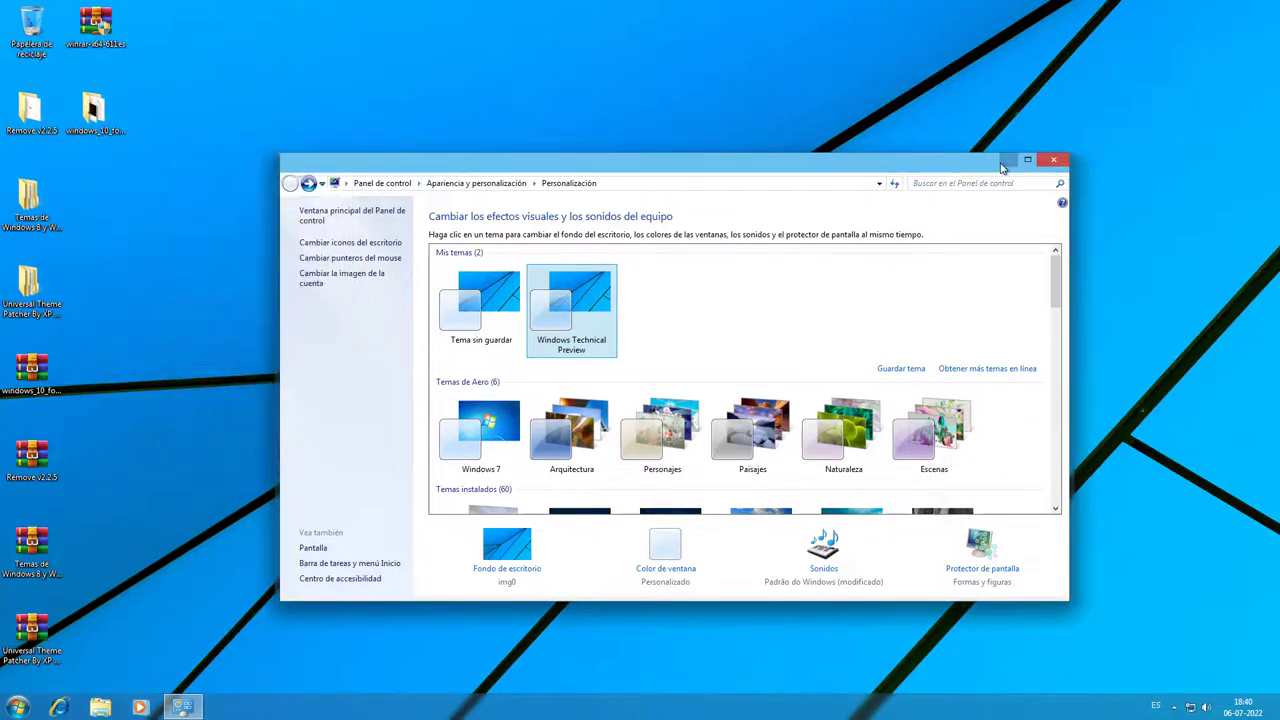
Close the personalization window and view Disco local (C:) and Equipo in the file explorer.
left_click(1054, 160)
left_click(110, 708)
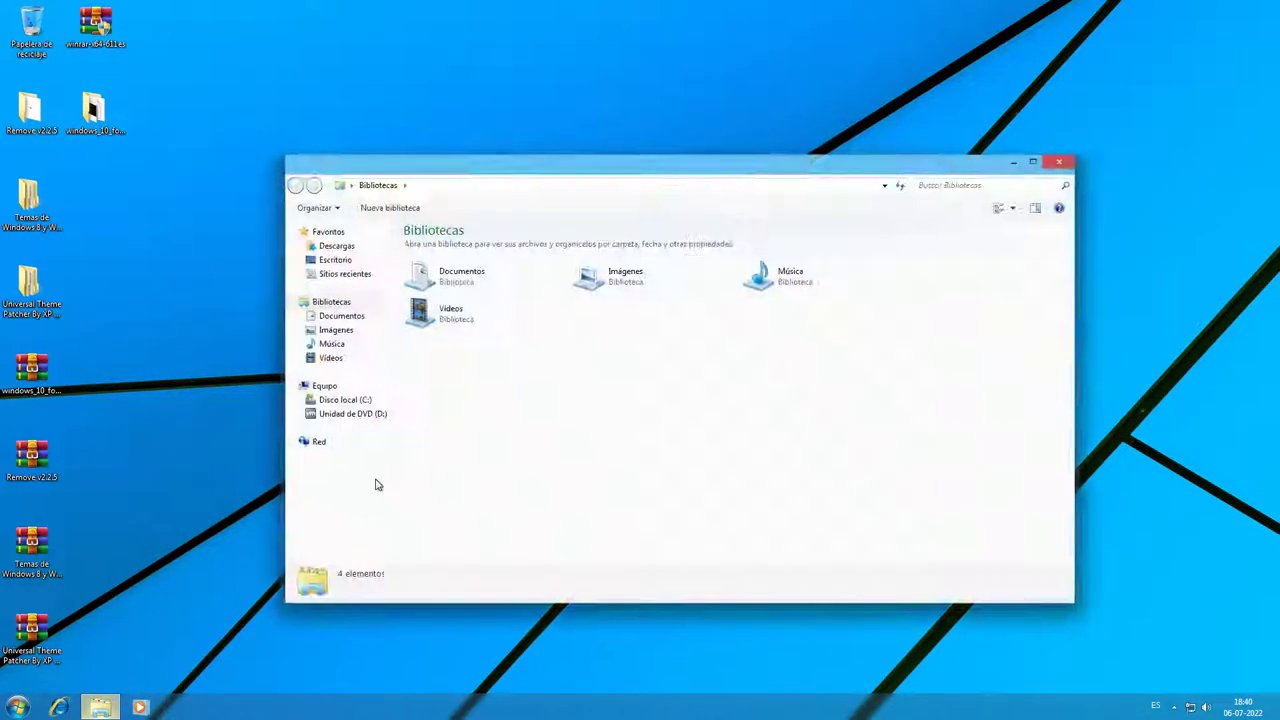
left_click(343, 401)
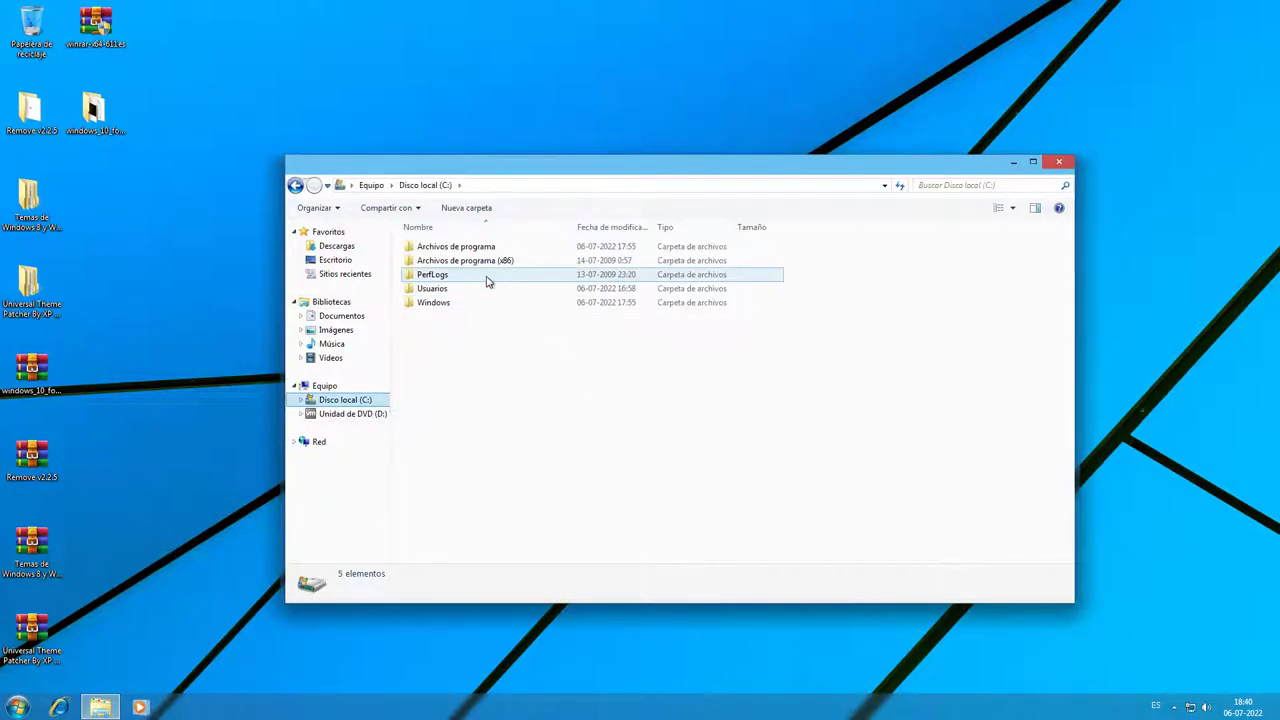
left_click(350, 386)
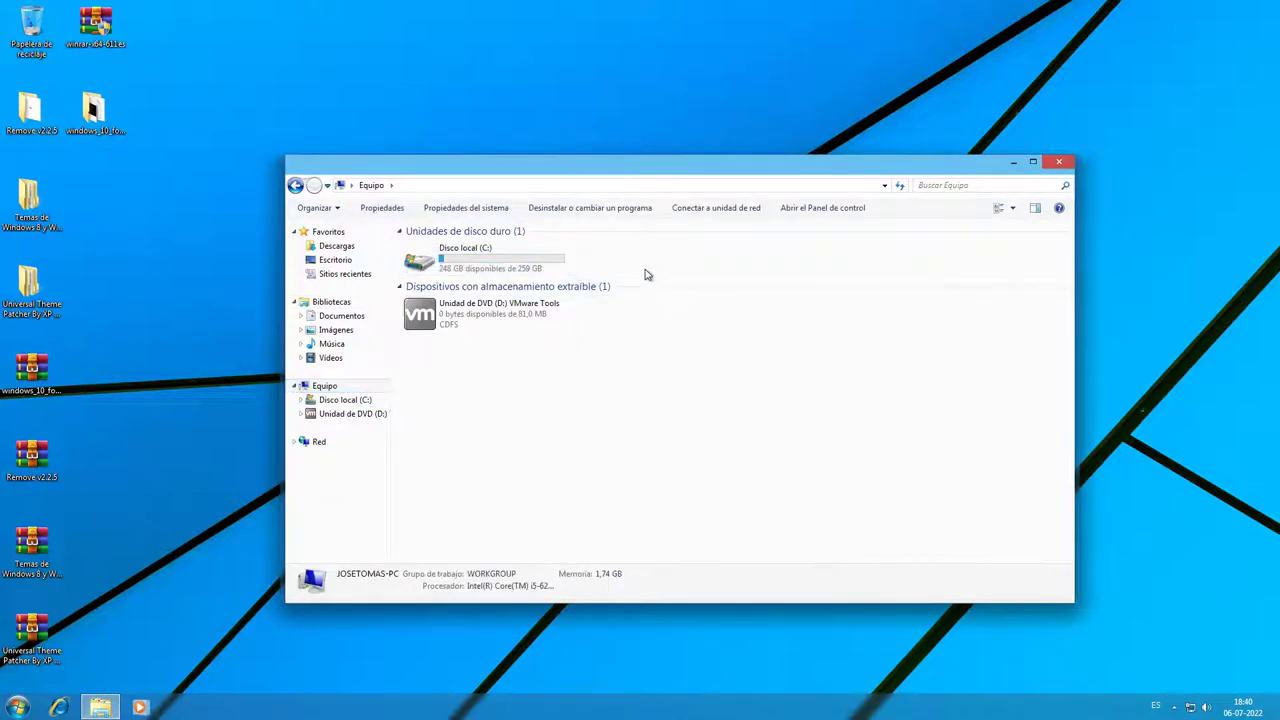
right_click(646, 272)
left_click(676, 412)
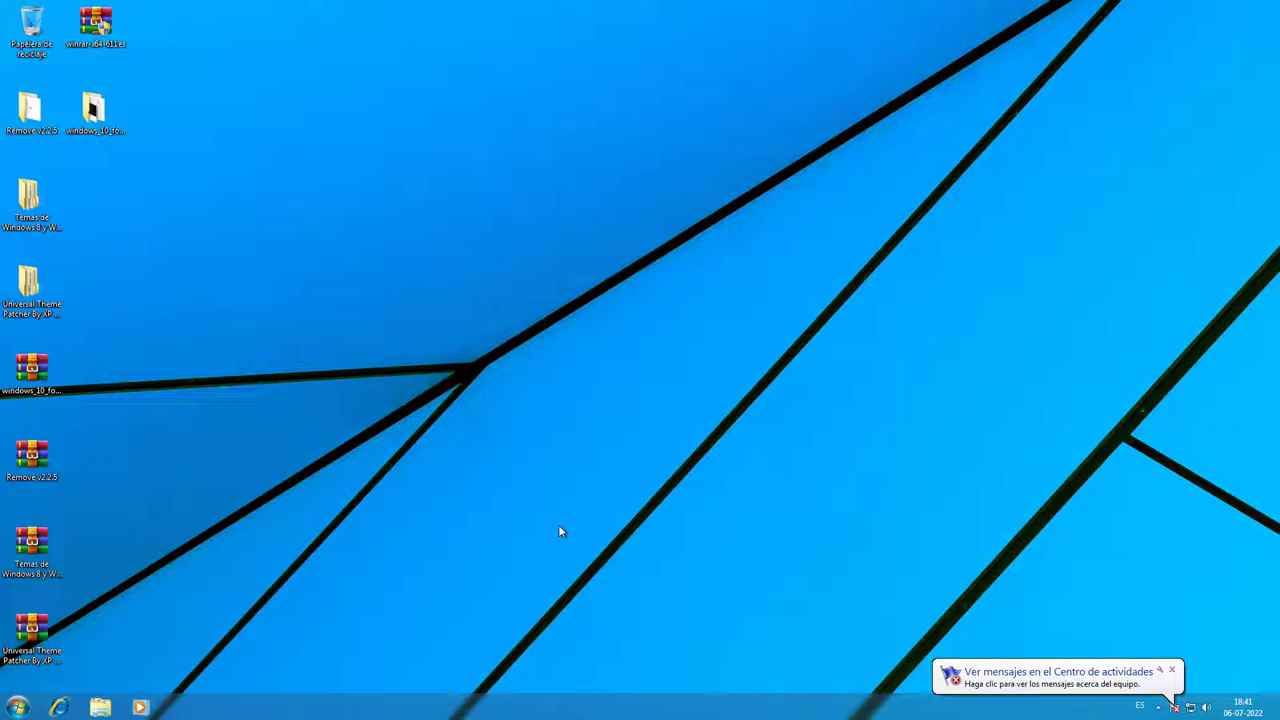
Dismiss the Centro de actividades notification and open Windows Update.
left_click(1171, 671)
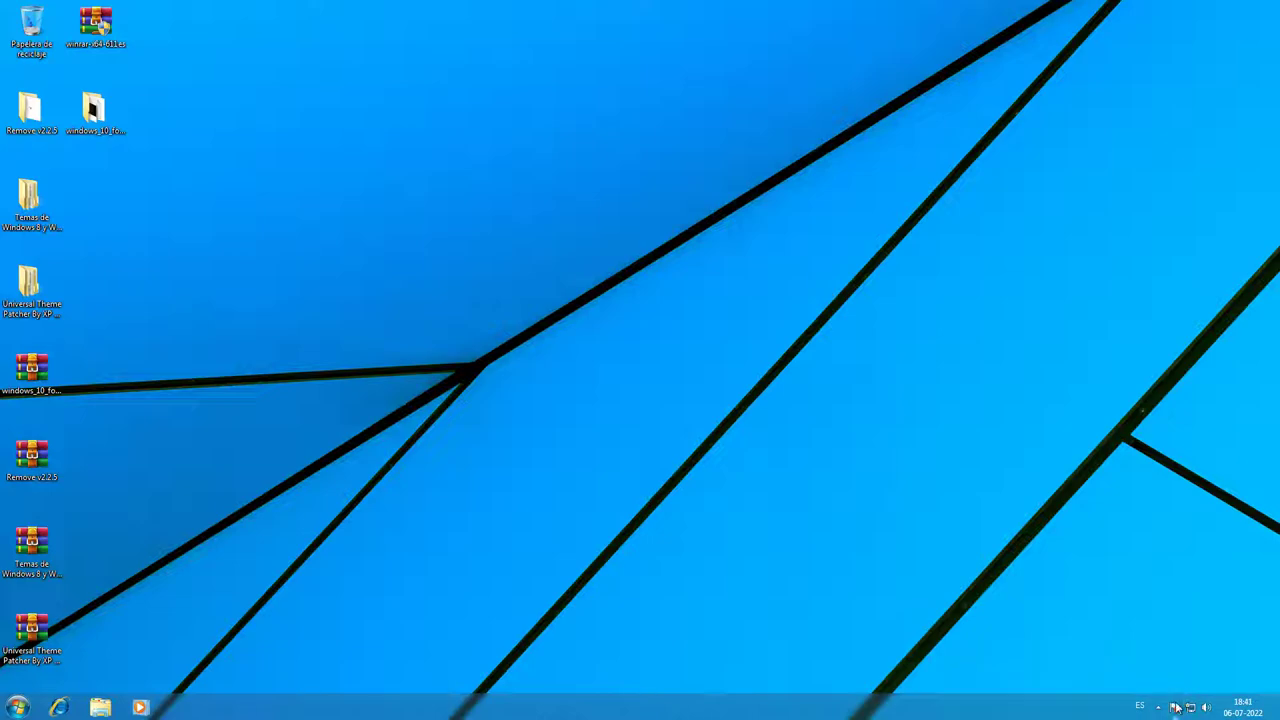
right_click(1176, 707)
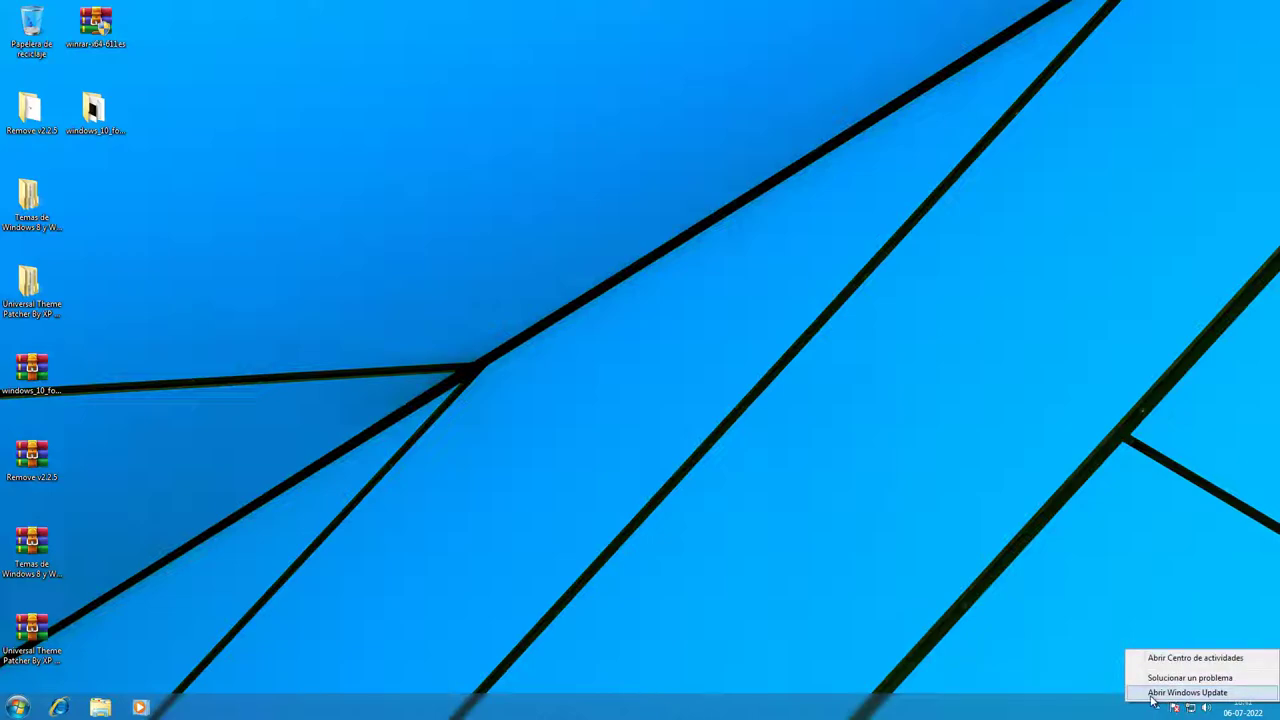
left_click(1153, 695)
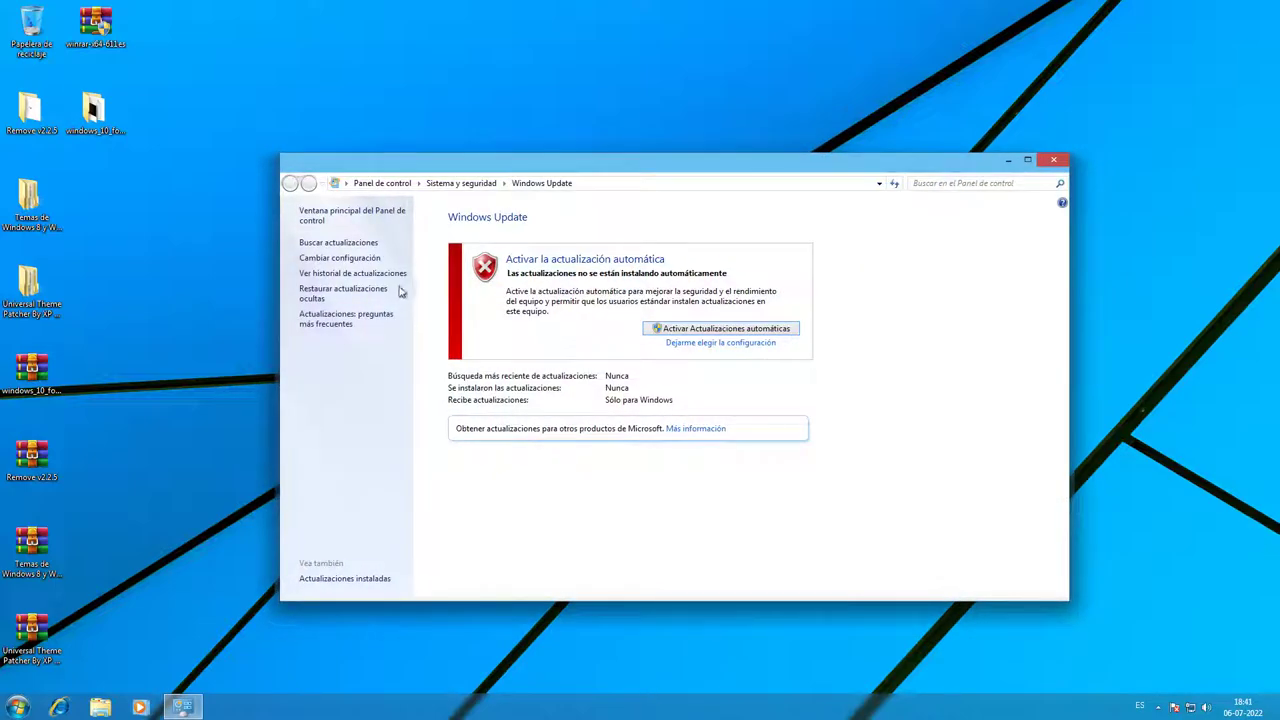
Go to the Control Panel home and open the Cuentas de usuario page.
left_click(379, 216)
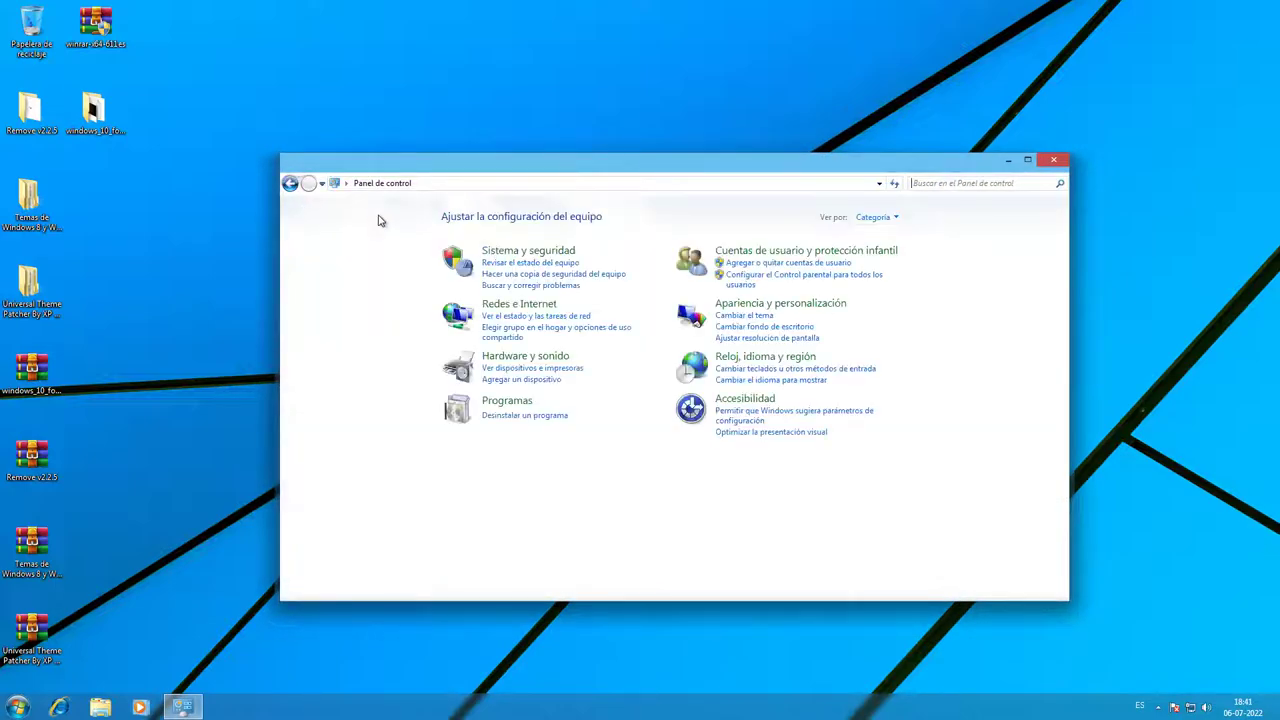
left_click(723, 251)
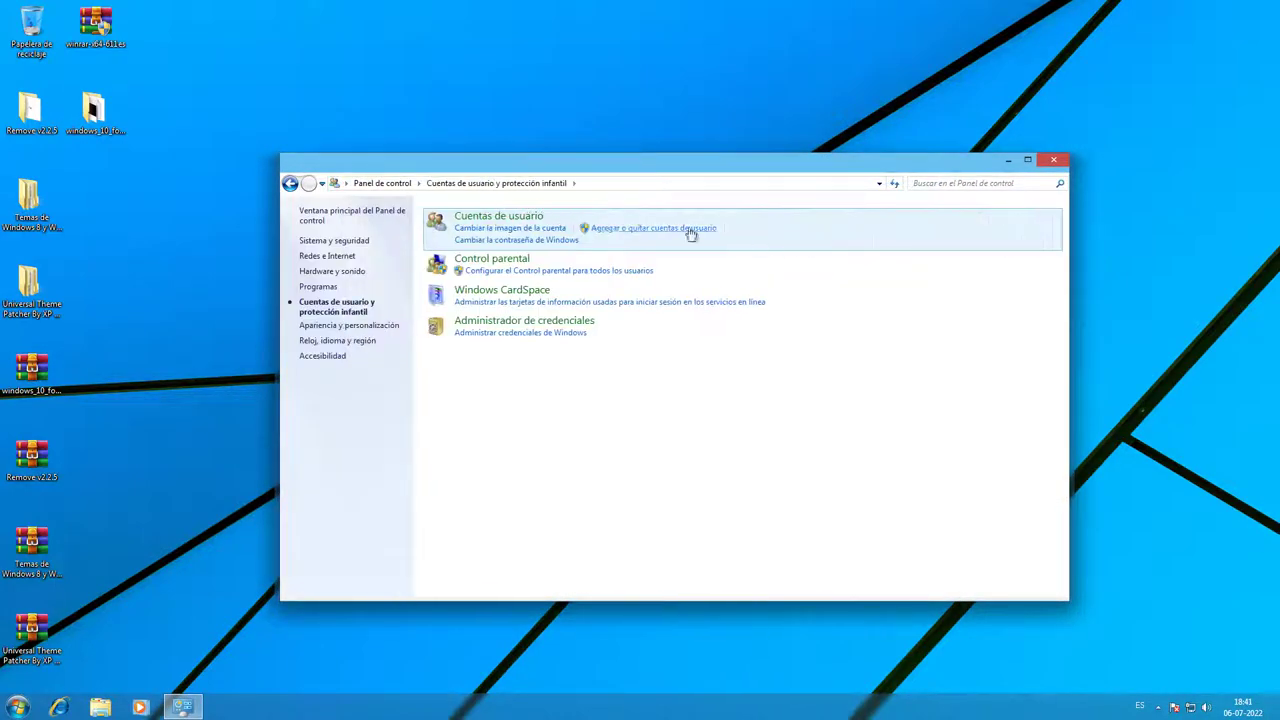
left_click(517, 215)
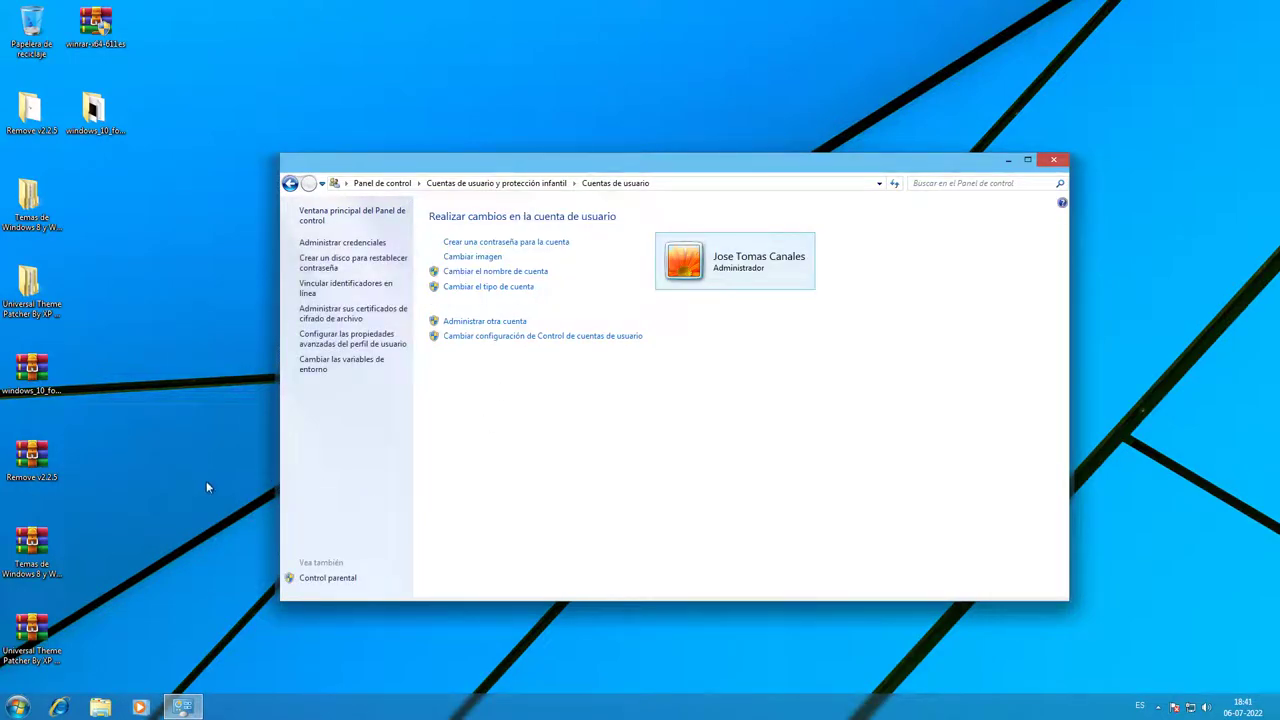
right_click(228, 452)
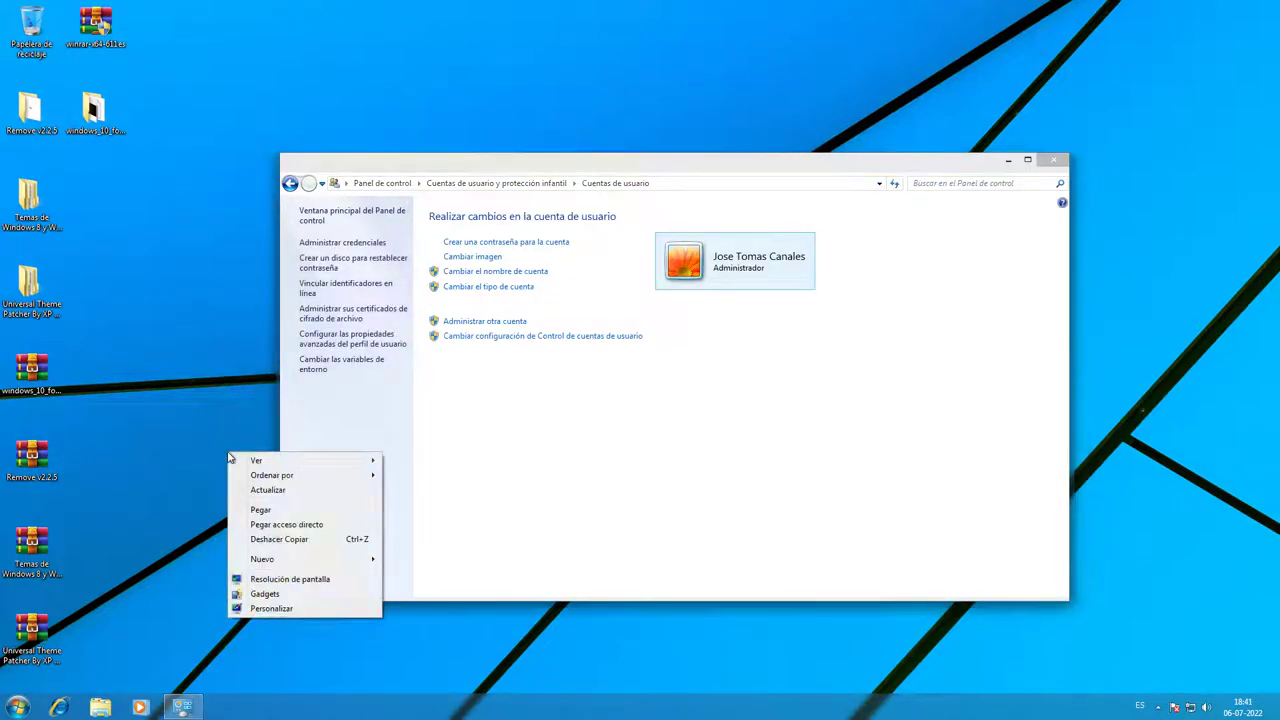
left_click(262, 607)
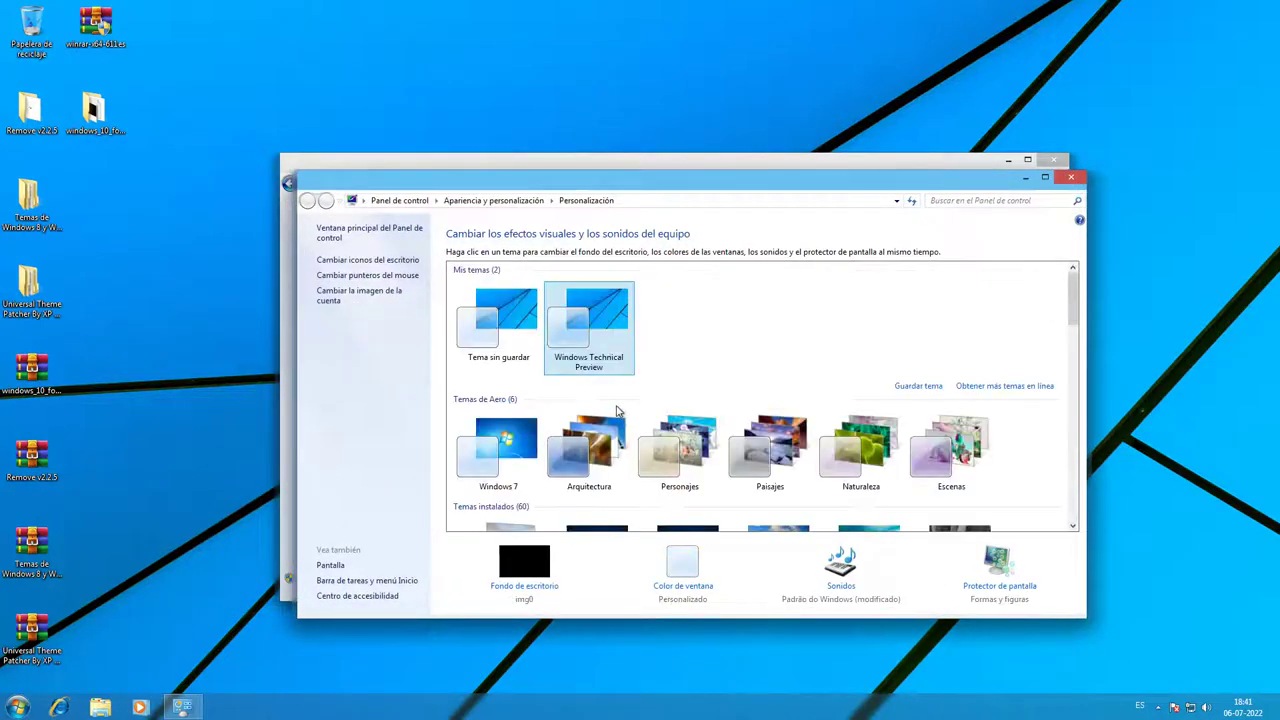
left_click(1071, 177)
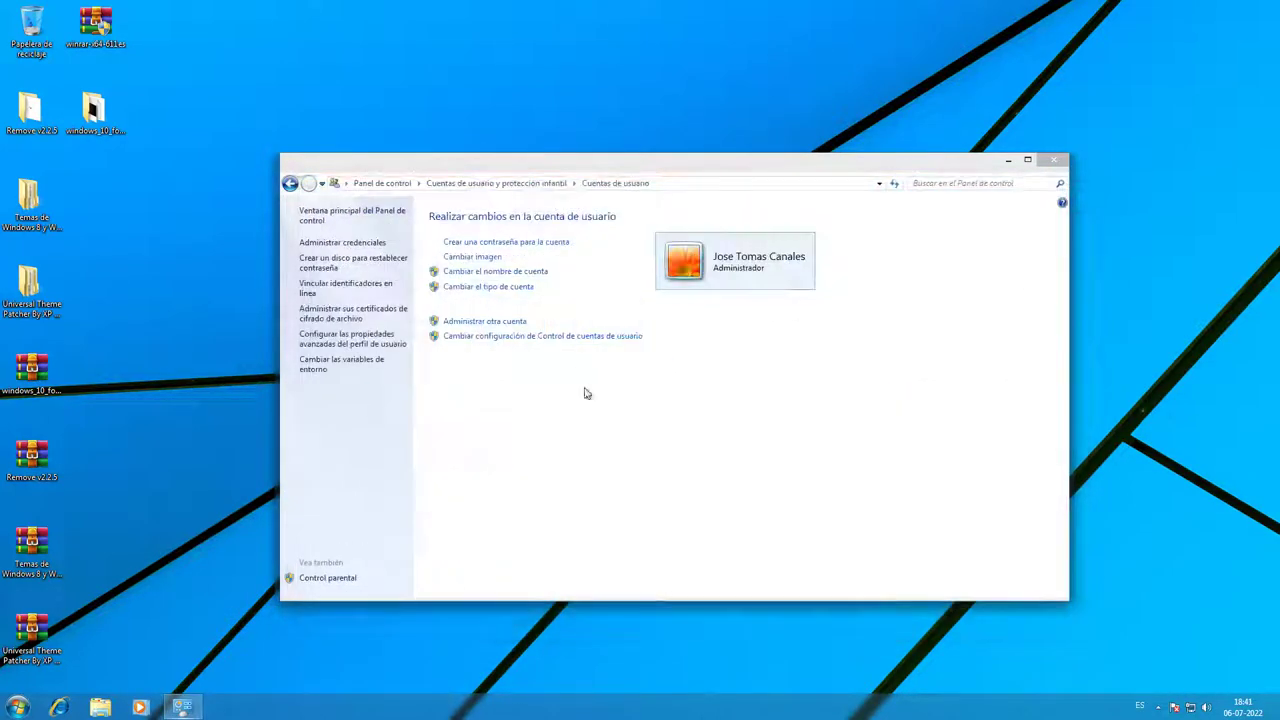
Run Lupa as administrator to view the user account control prompt, and decline it.
left_click(18, 707)
right_click(95, 570)
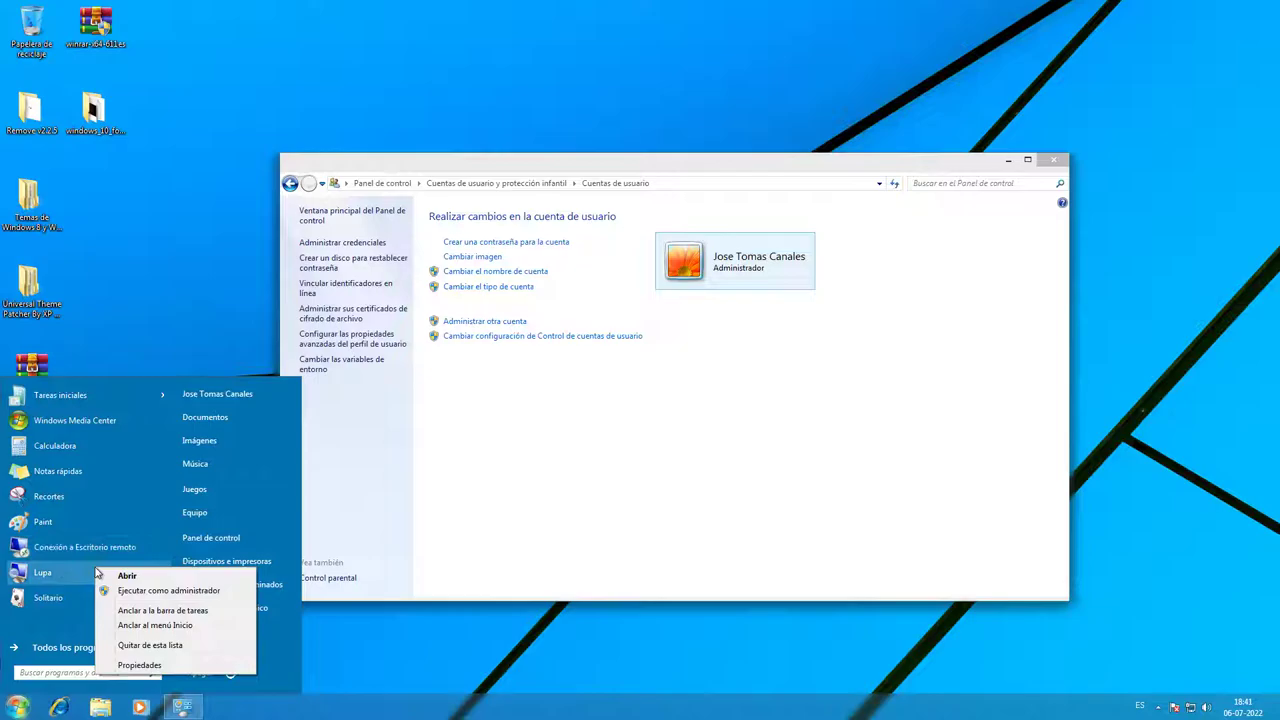
left_click(109, 589)
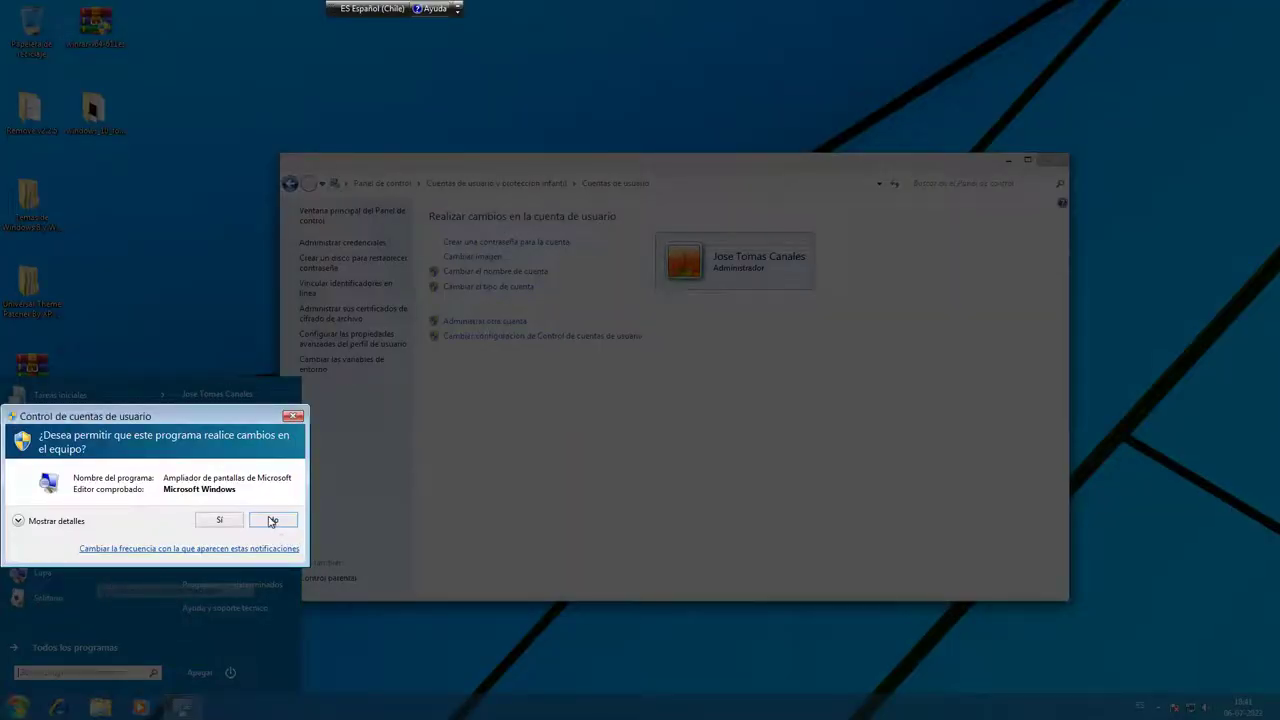
left_click(272, 520)
Reopen the personalization window and apply the installed Windows 10 Theme 8.
left_click(18, 706)
right_click(94, 638)
left_click(135, 629)
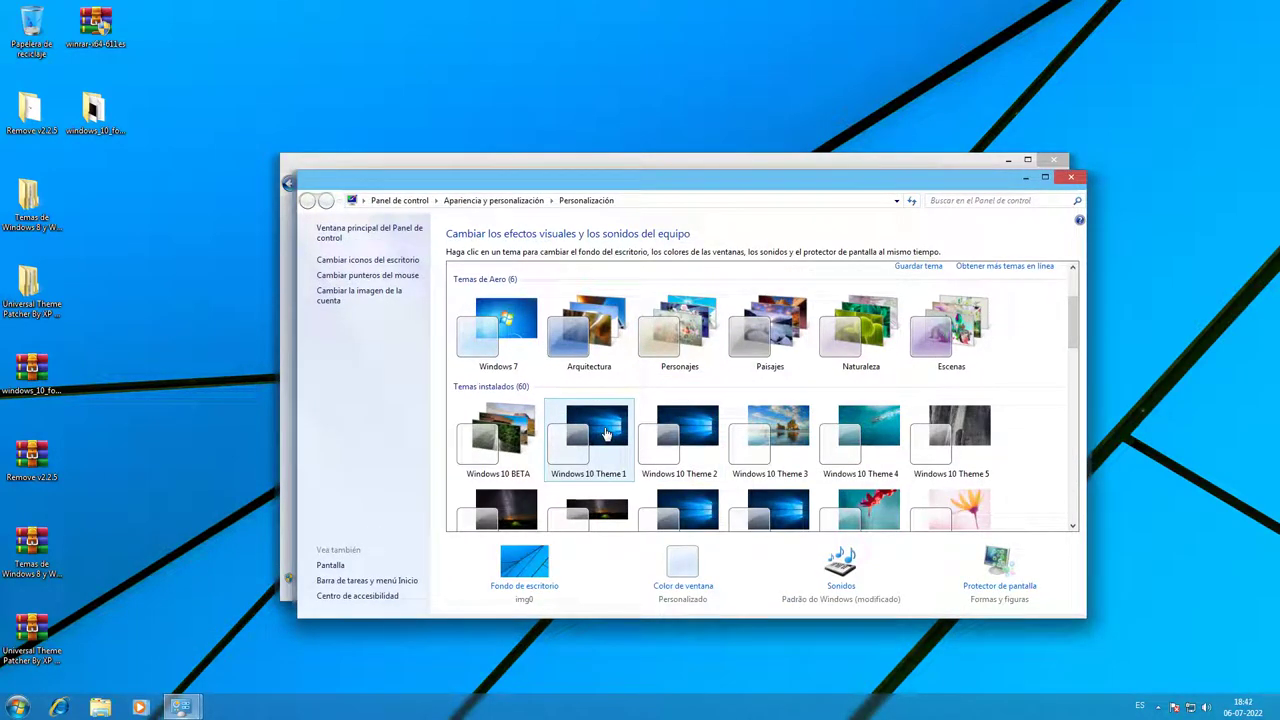
scroll(700, 457, "down", 3)
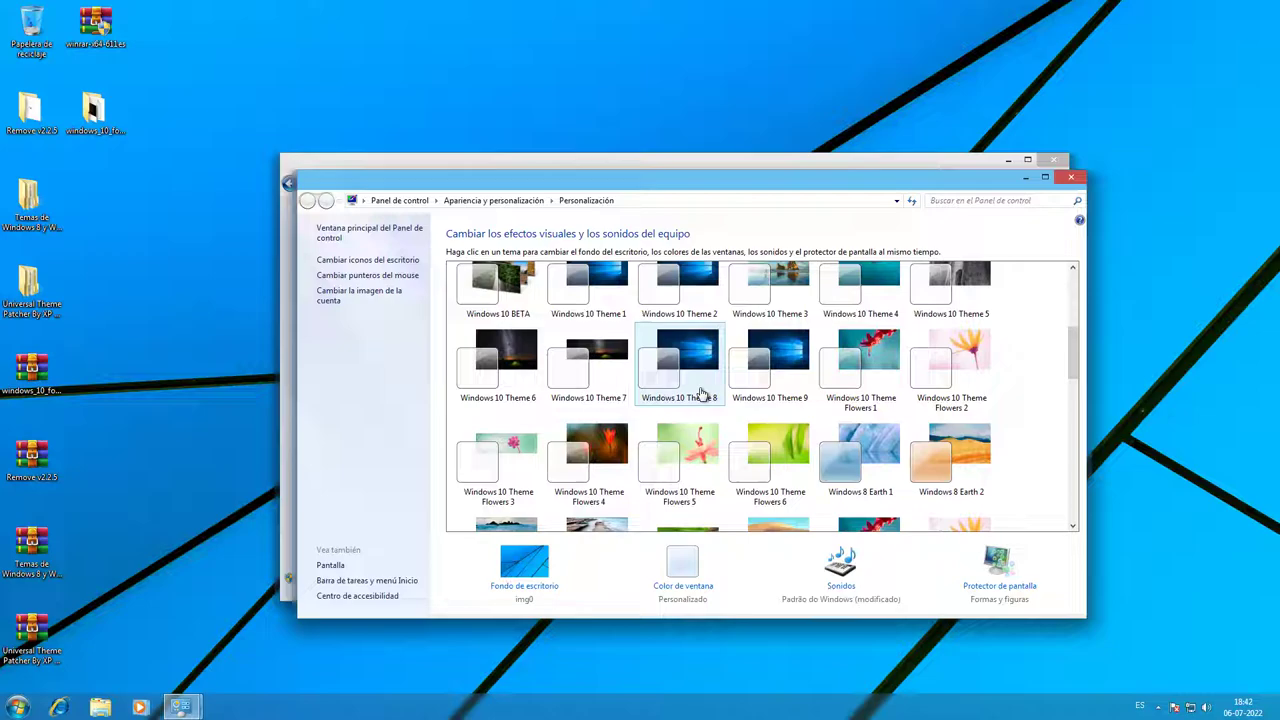
left_click(703, 394)
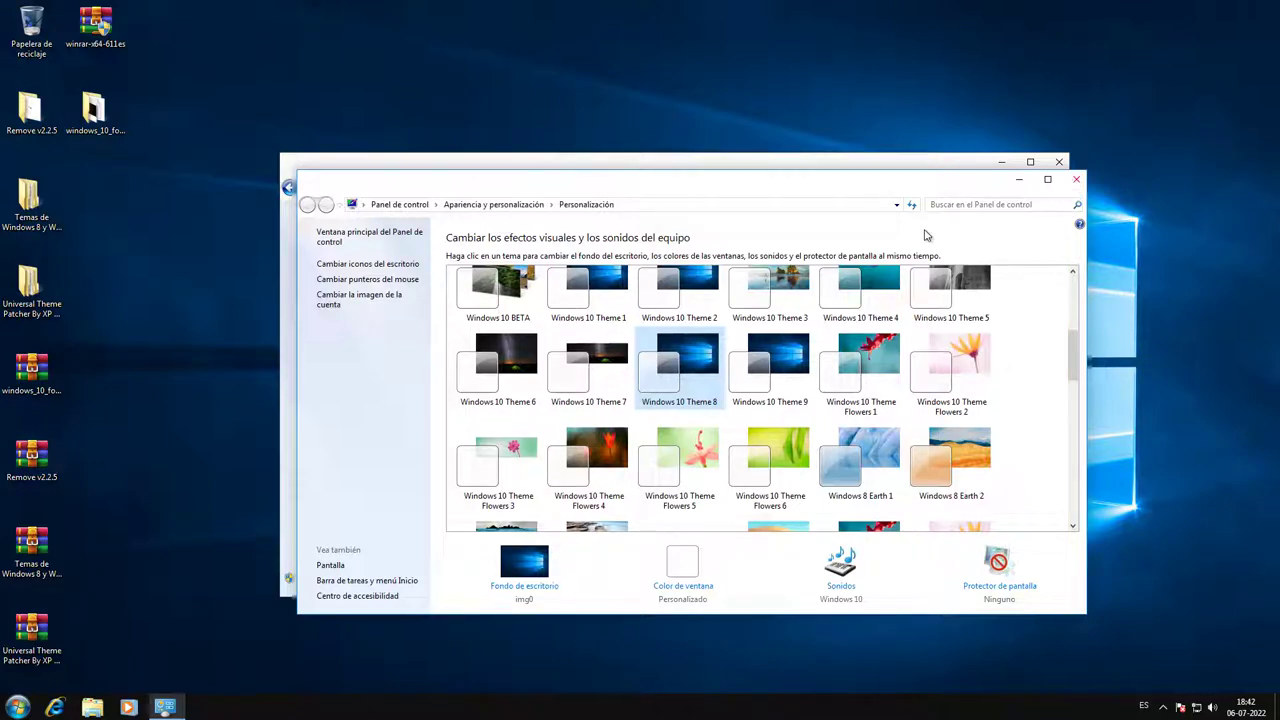
Run Lupa as administrator to view the permission prompt under Windows 10 Theme 8, and refuse it.
left_click(17, 707)
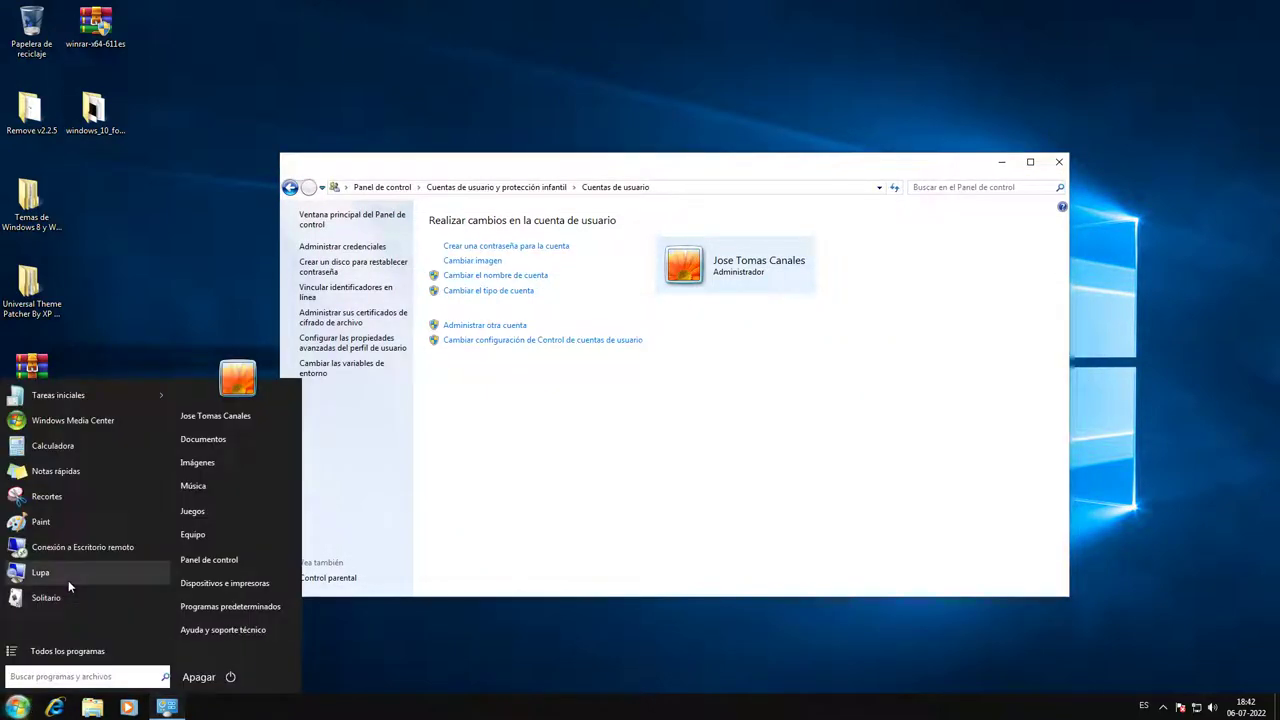
right_click(70, 587)
left_click(110, 601)
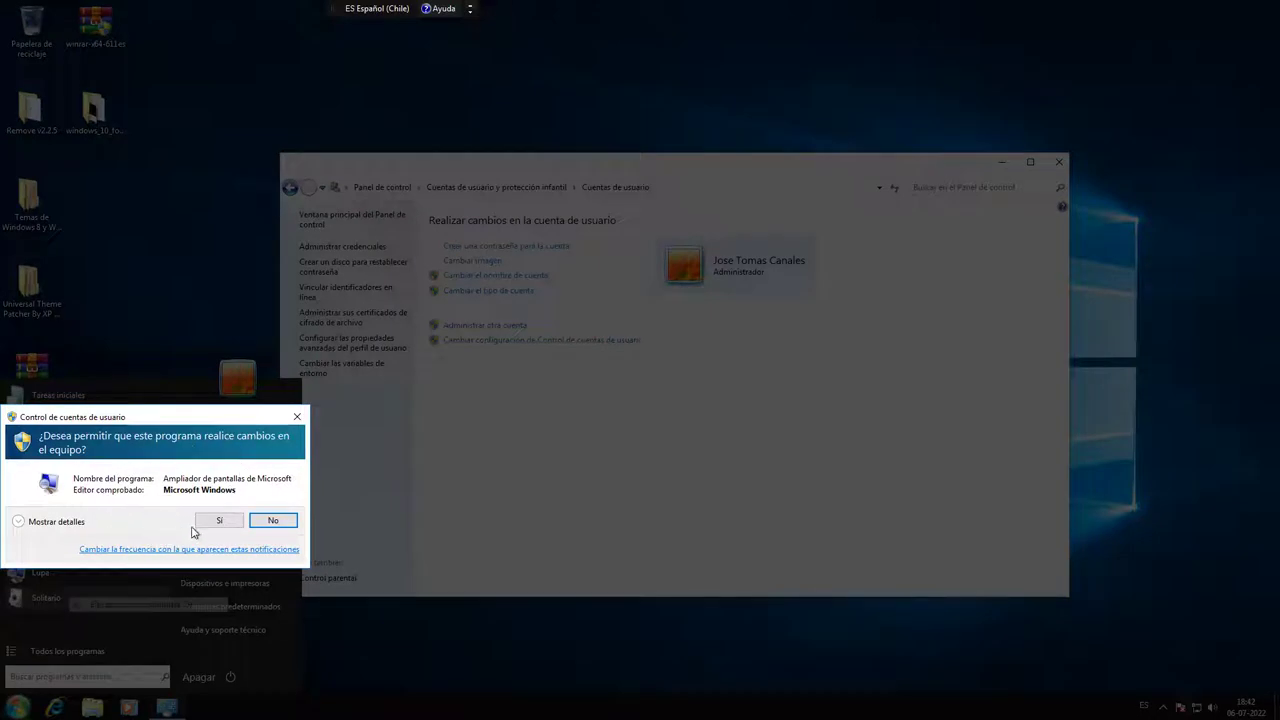
left_click(265, 520)
Open the personalization window again and apply the installed Windows 8 theme.
left_click(17, 707)
right_click(152, 596)
left_click(180, 578)
scroll(592, 438, "down", 5)
scroll(588, 437, "down", 10)
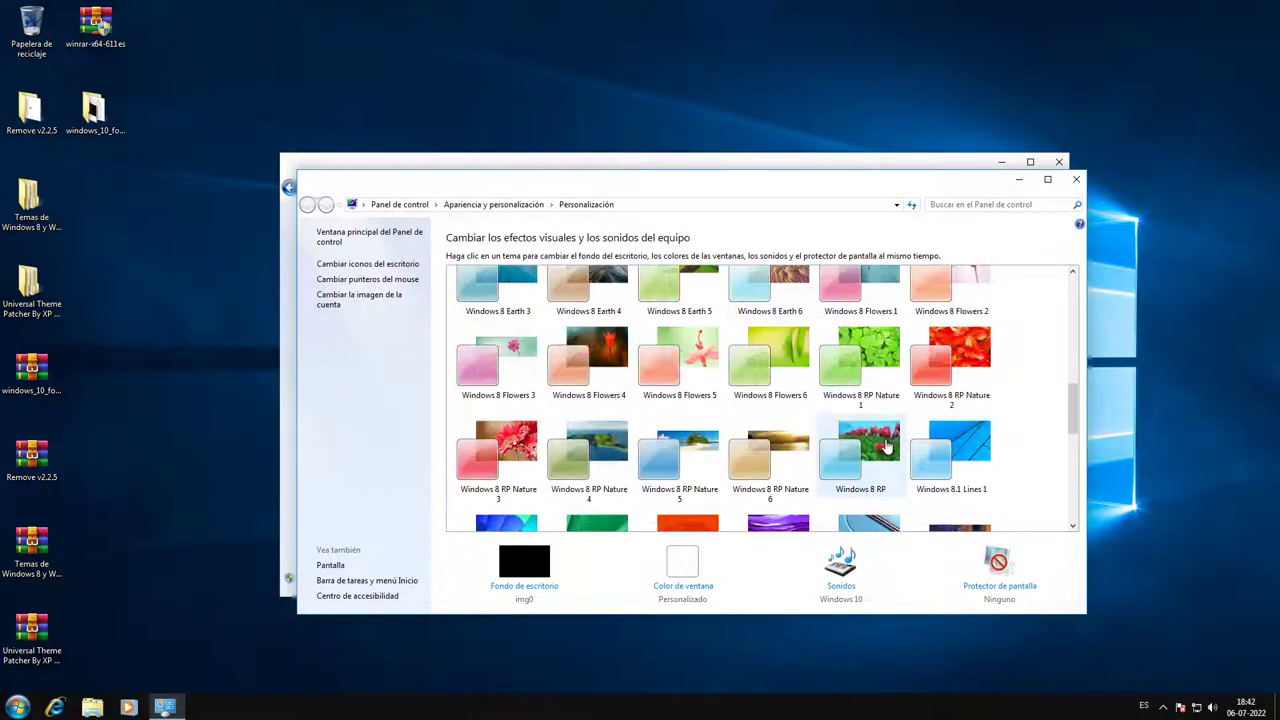
left_click(577, 424)
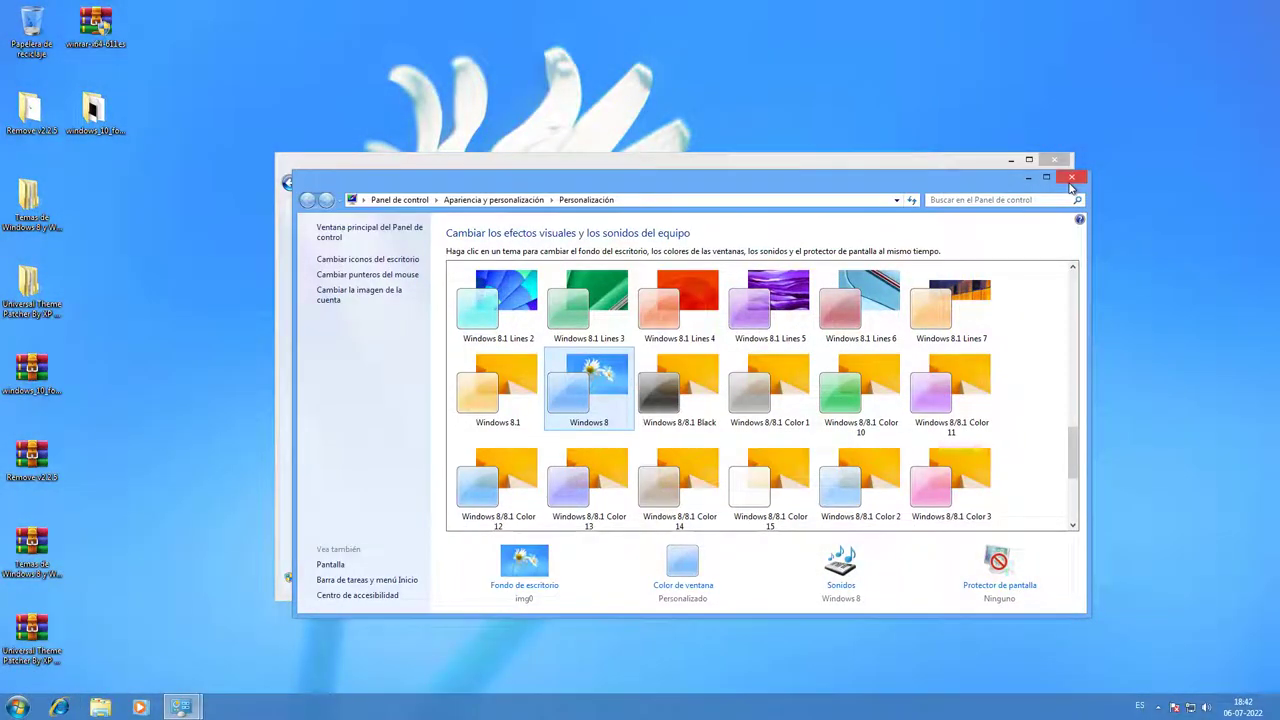
Close the personalization window and run Lupa as administrator twice under the Windows 8 theme, declining the permission prompt each time.
left_click(1075, 180)
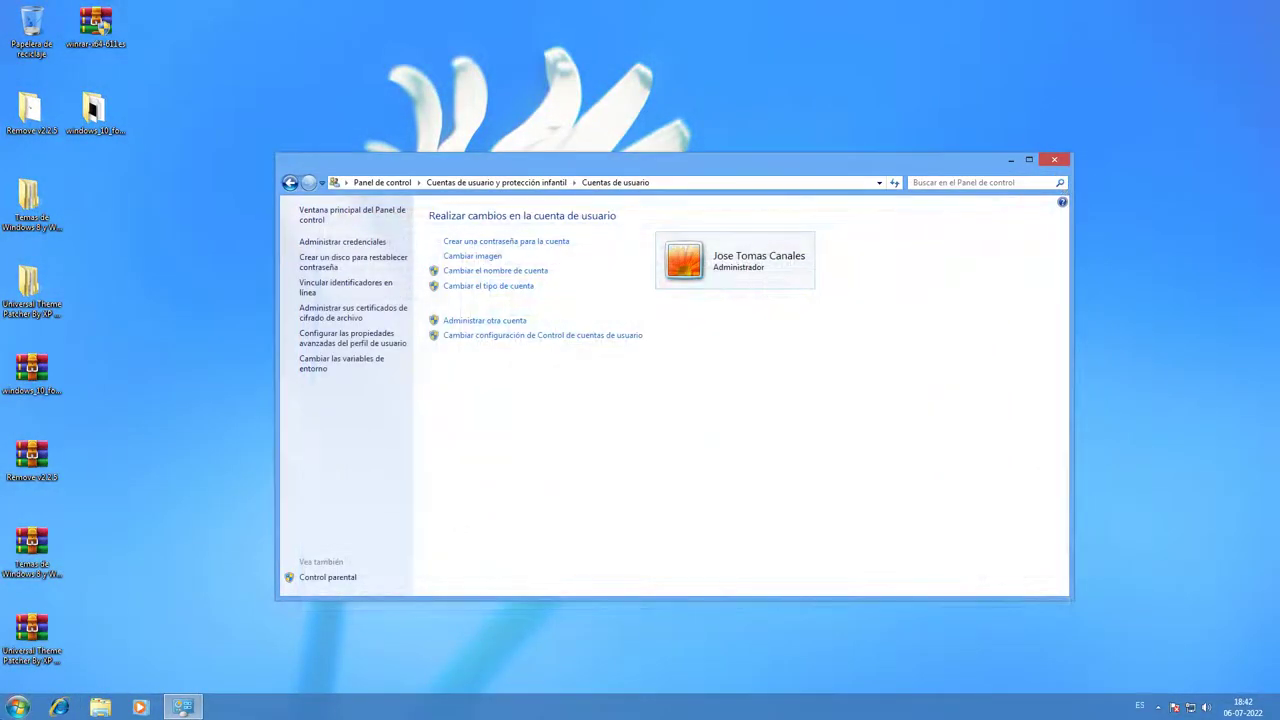
left_click(20, 706)
right_click(78, 572)
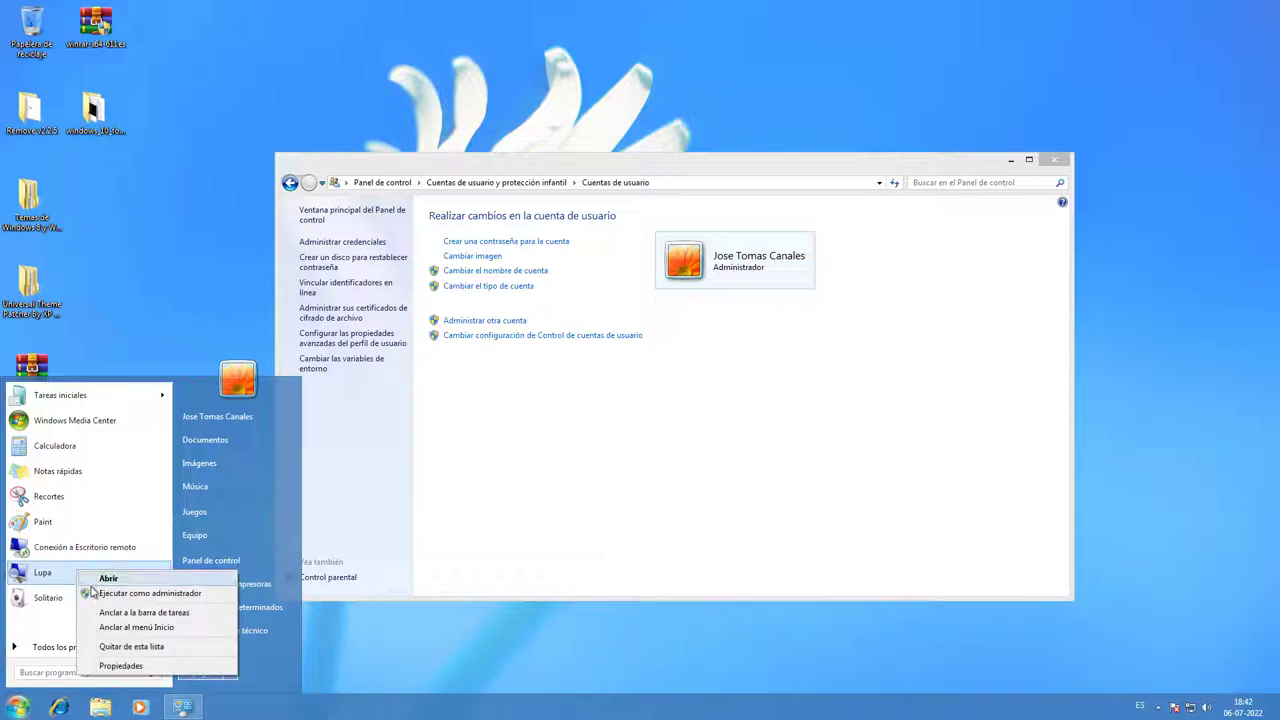
left_click(98, 596)
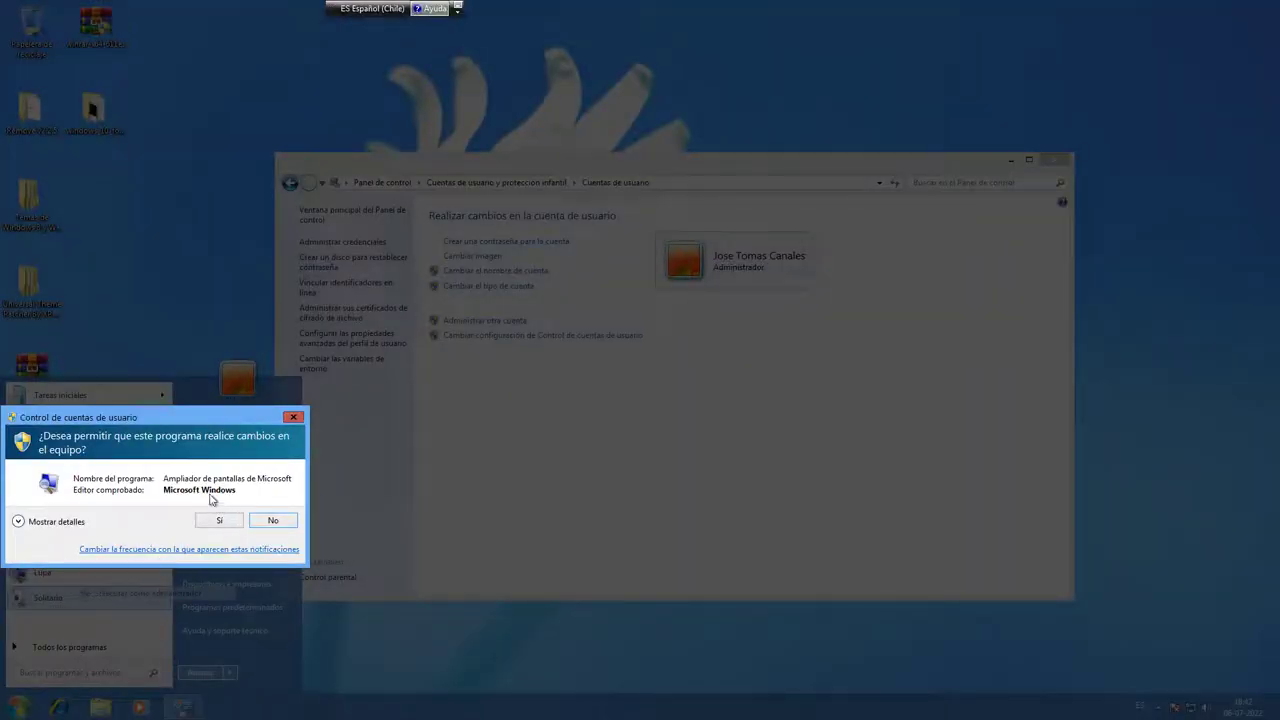
left_click(274, 521)
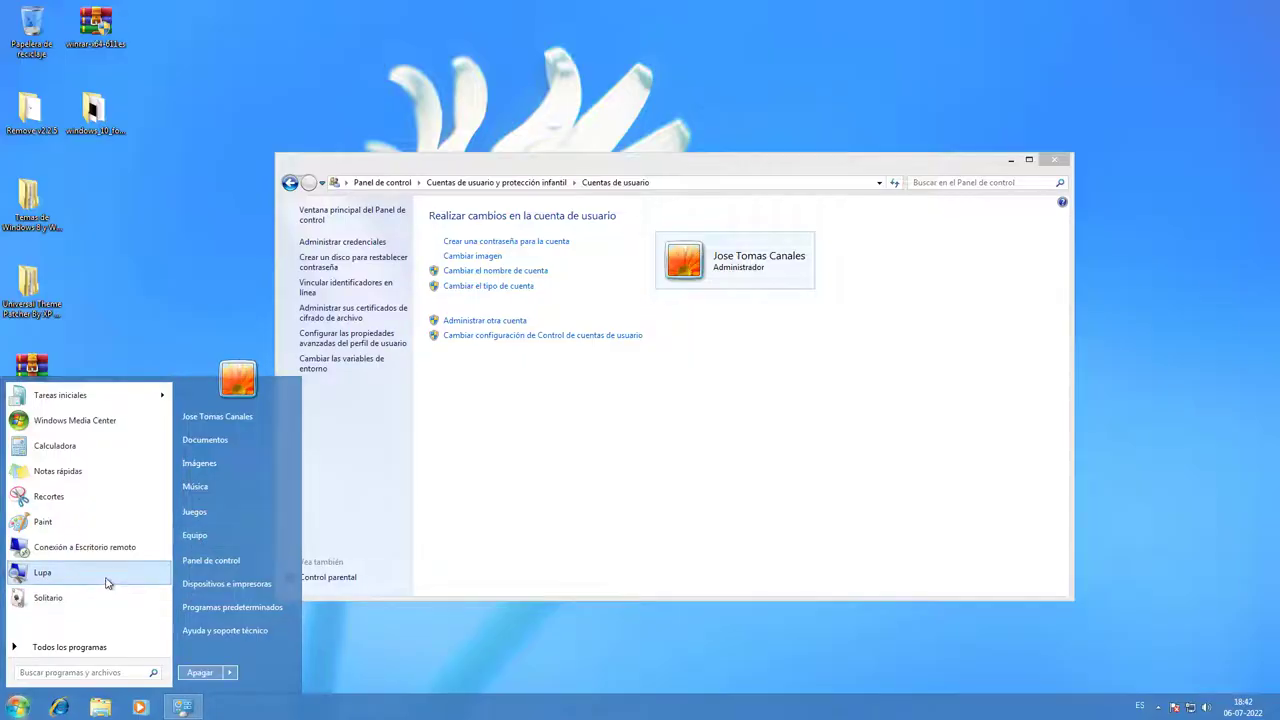
right_click(108, 583)
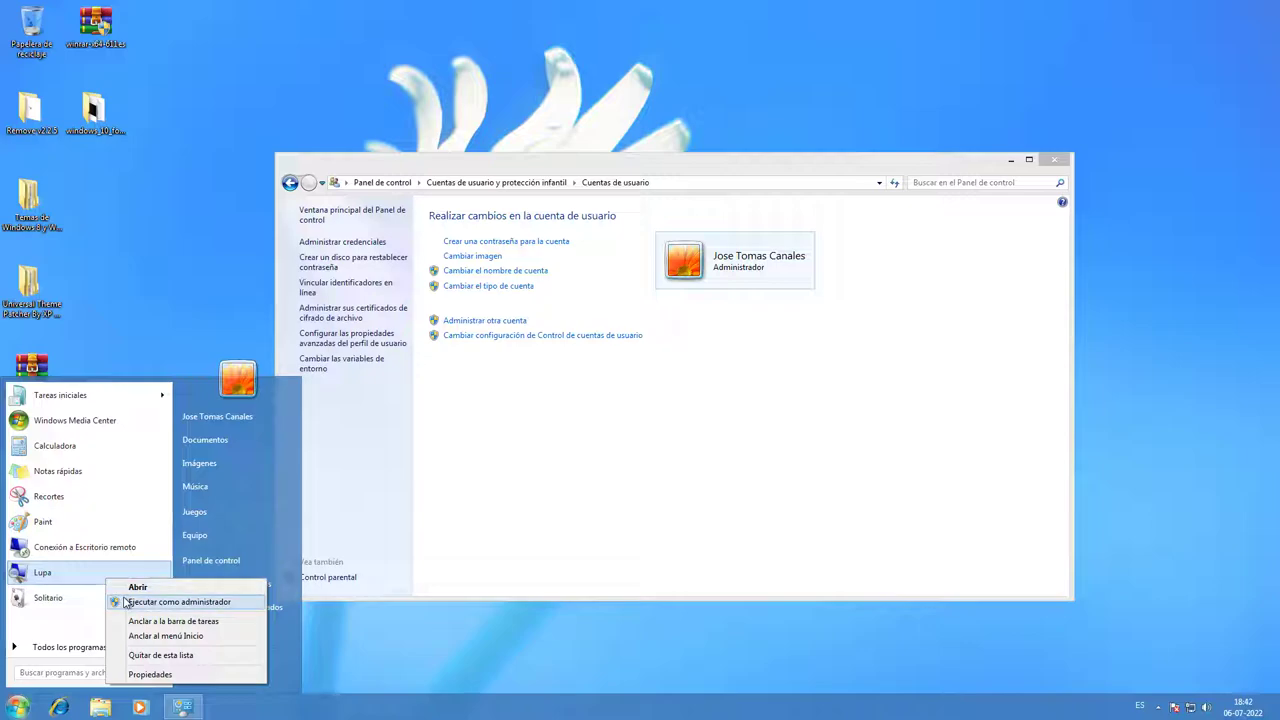
left_click(126, 601)
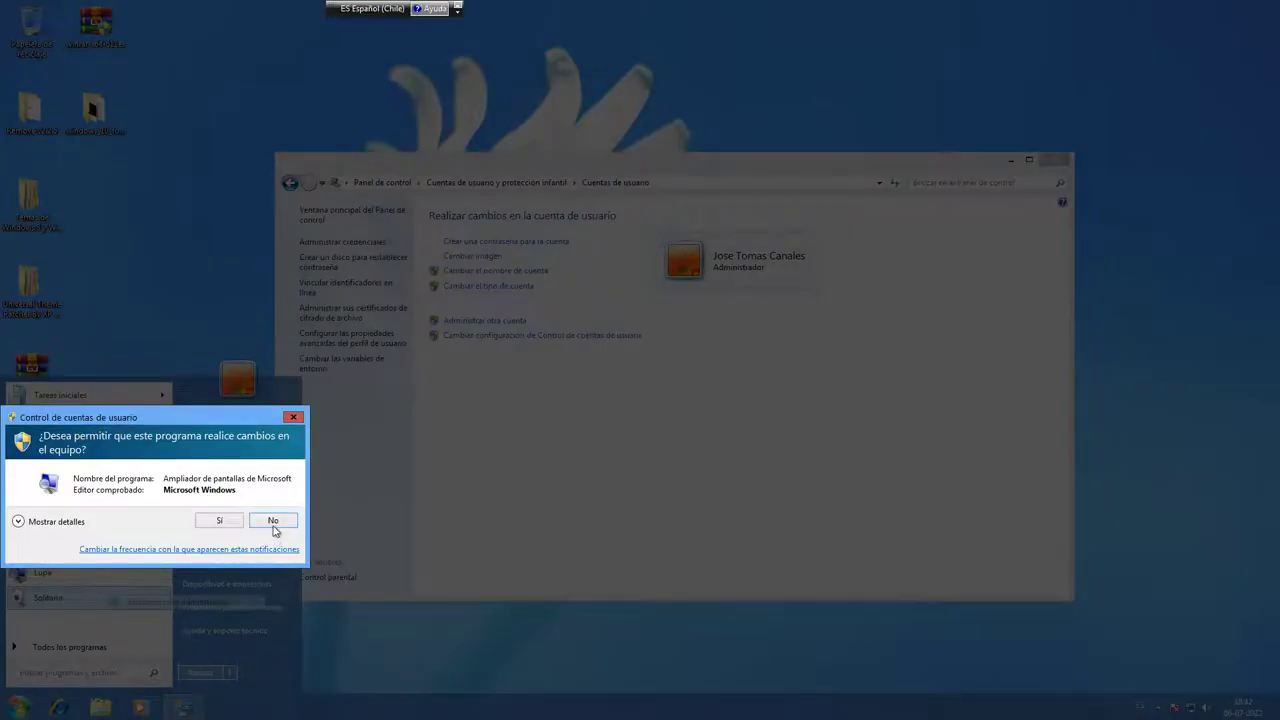
left_click(273, 524)
Open the personalization window, apply the installed Windows 8 RP theme, and close the window.
left_click(156, 345)
right_click(156, 345)
left_click(200, 501)
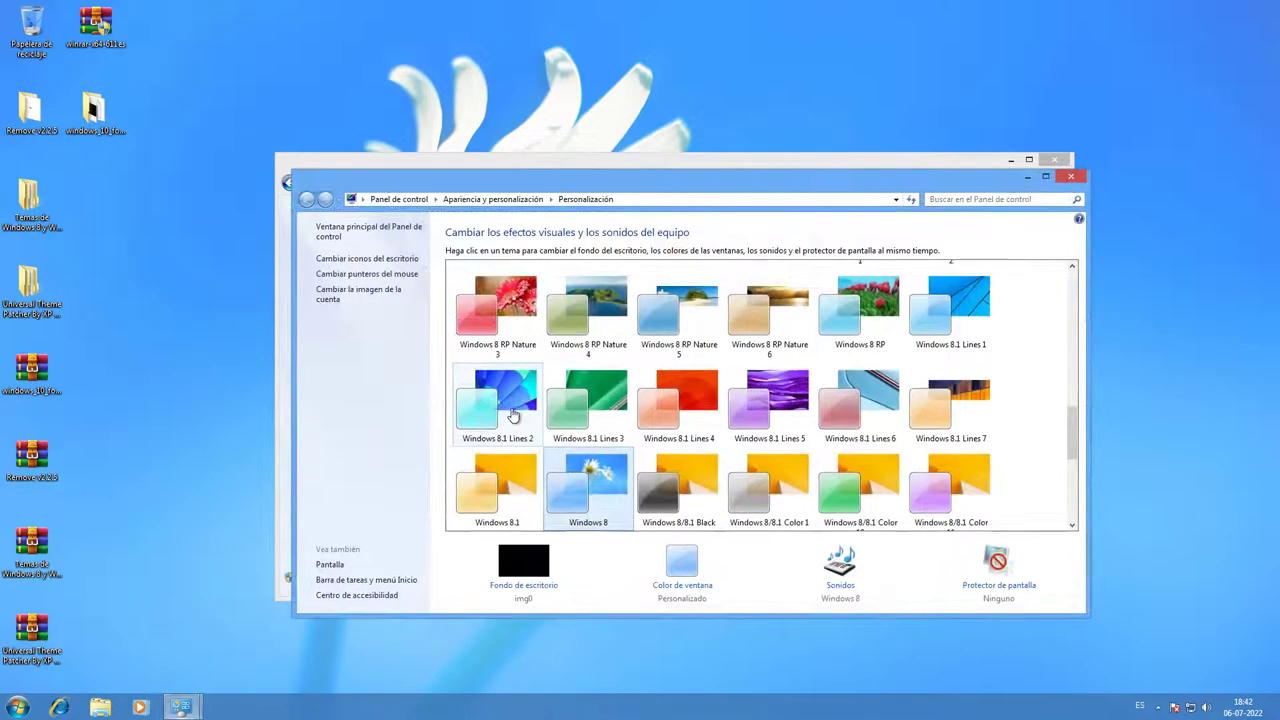
scroll(540, 420, "down", 3)
scroll(600, 410, "up", 2)
scroll(615, 419, "up", 3)
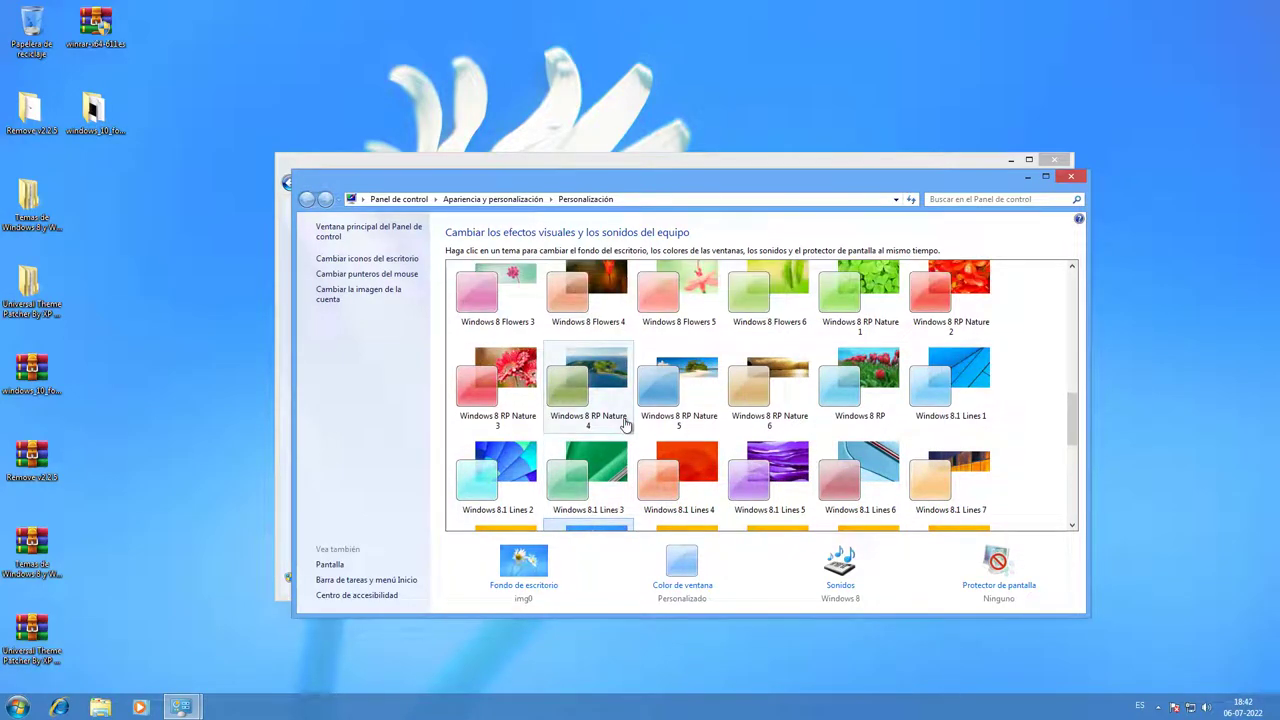
left_click(875, 390)
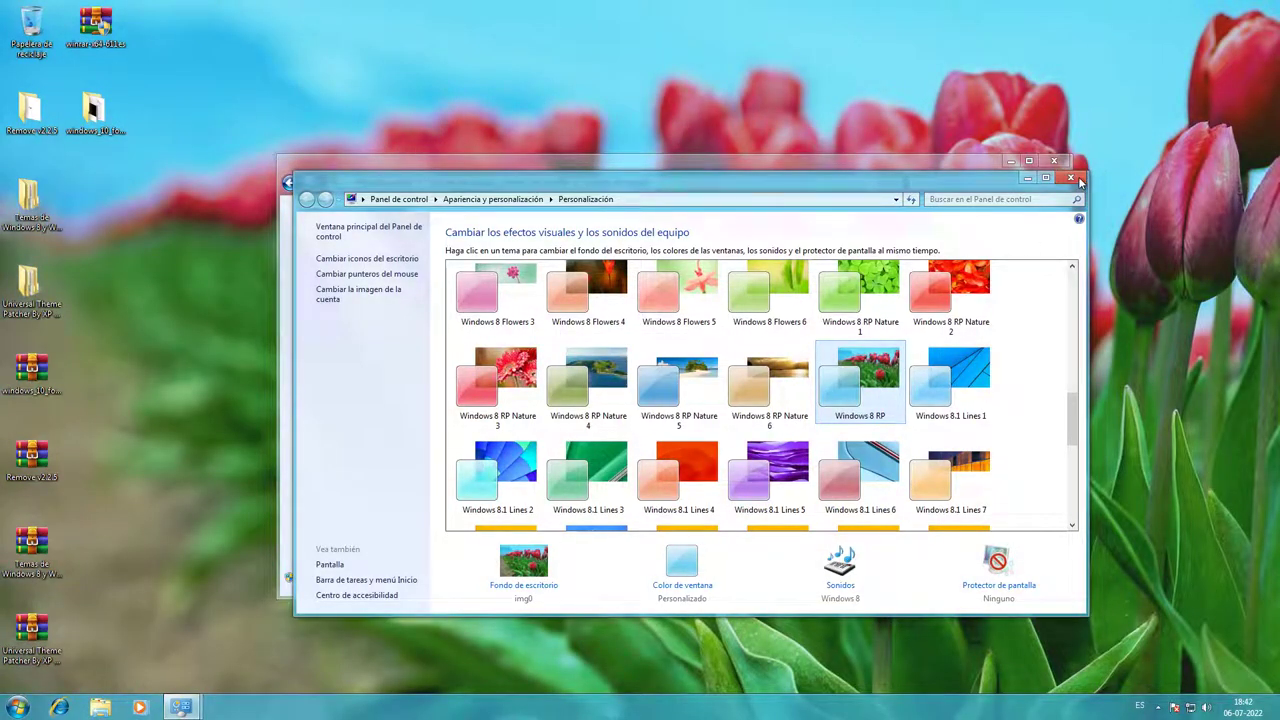
left_click(1078, 180)
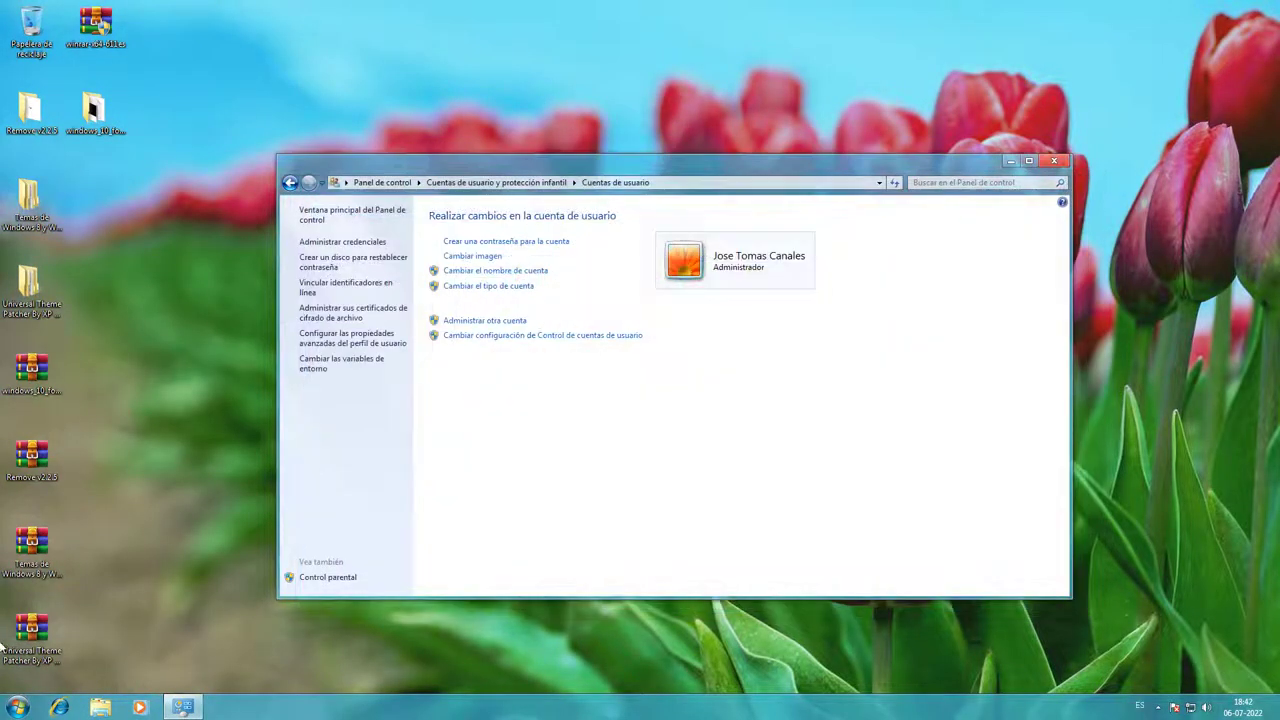
Run Lupa as administrator to view the permission prompt under the Windows 8 RP theme, and refuse it.
left_click(17, 707)
right_click(36, 583)
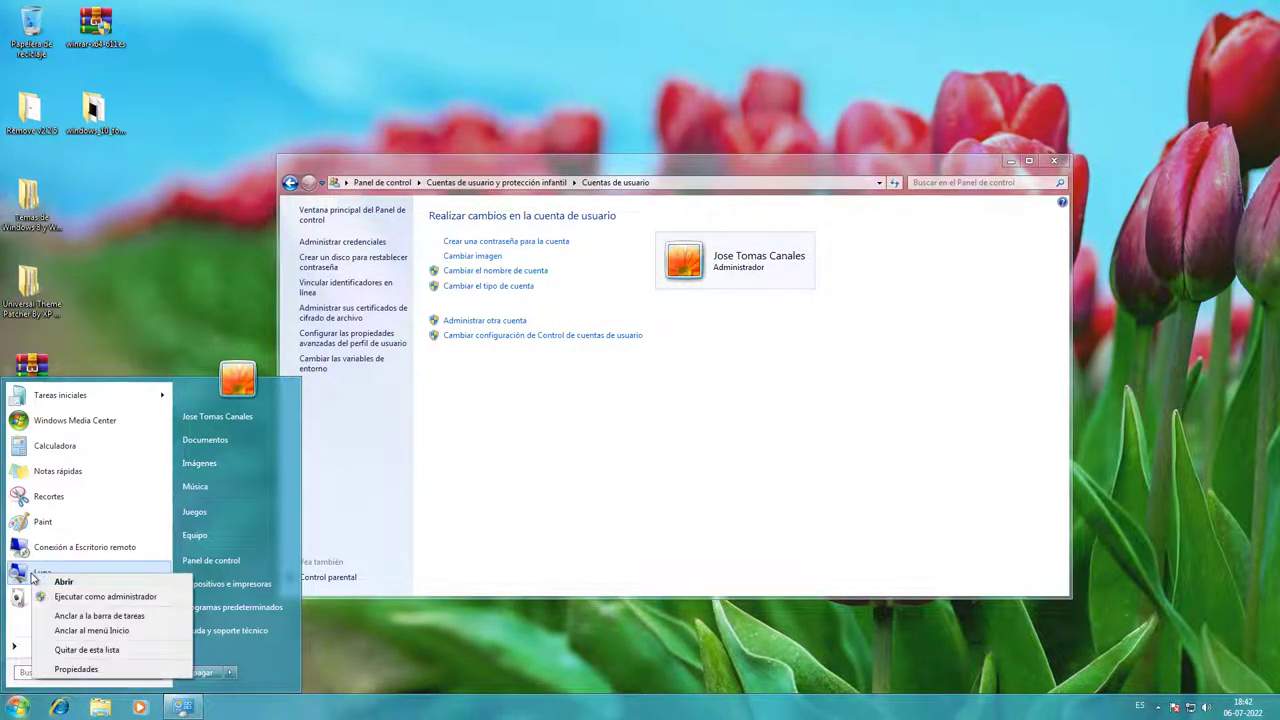
left_click(90, 594)
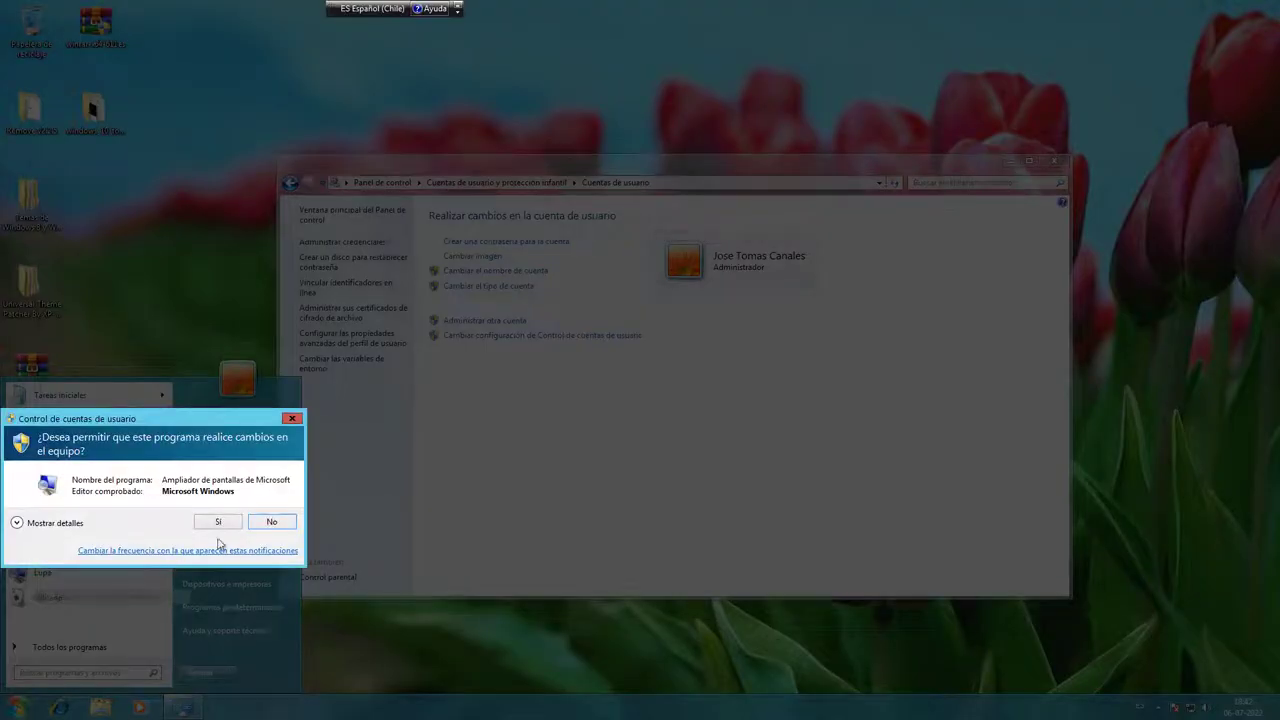
left_click(268, 521)
key("Escape")
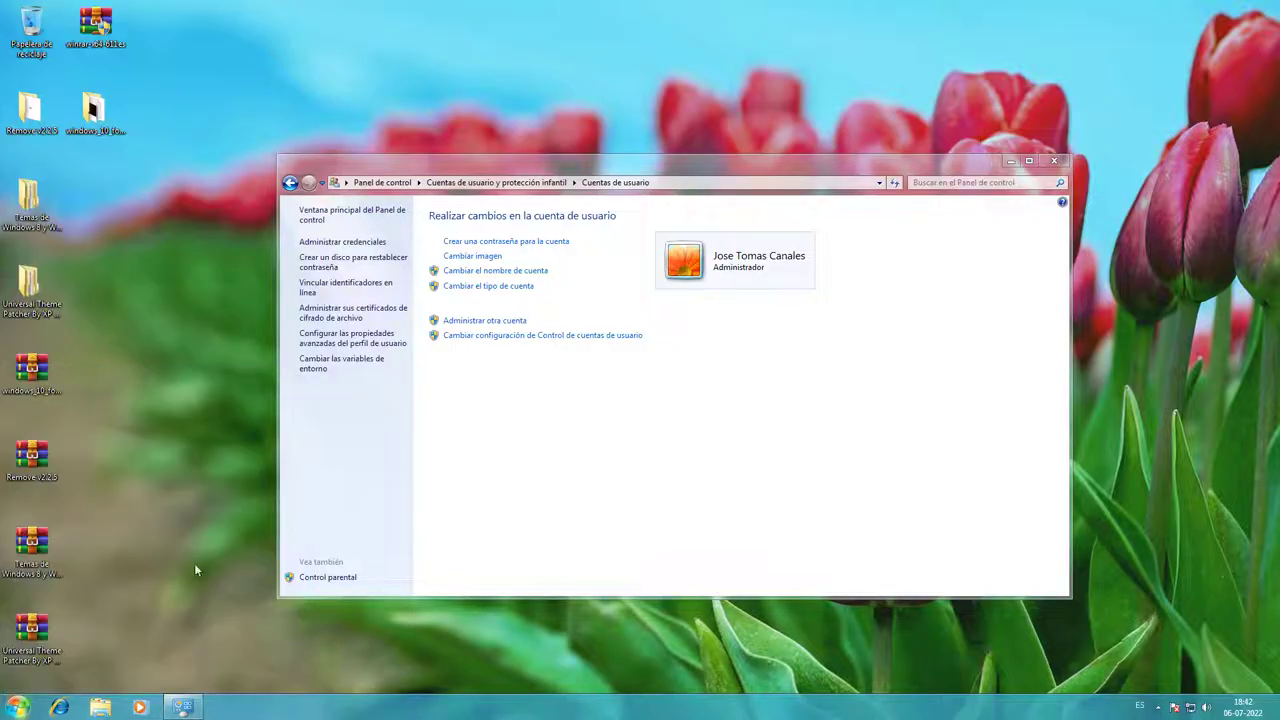
Move, maximize and restore the user accounts window to examine its frame under the Windows 8 RP theme.
left_click_drag(748, 159, 718, 159)
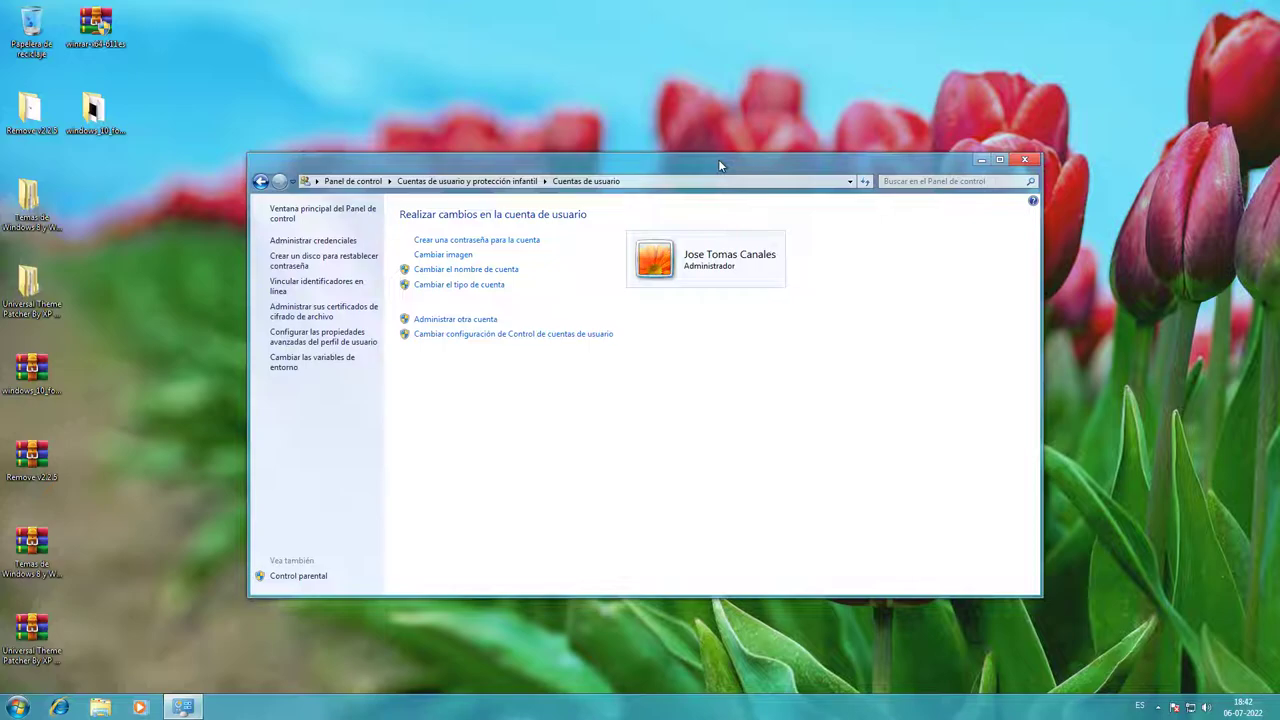
double_click(718, 159)
left_click_drag(1120, 6, 940, 150)
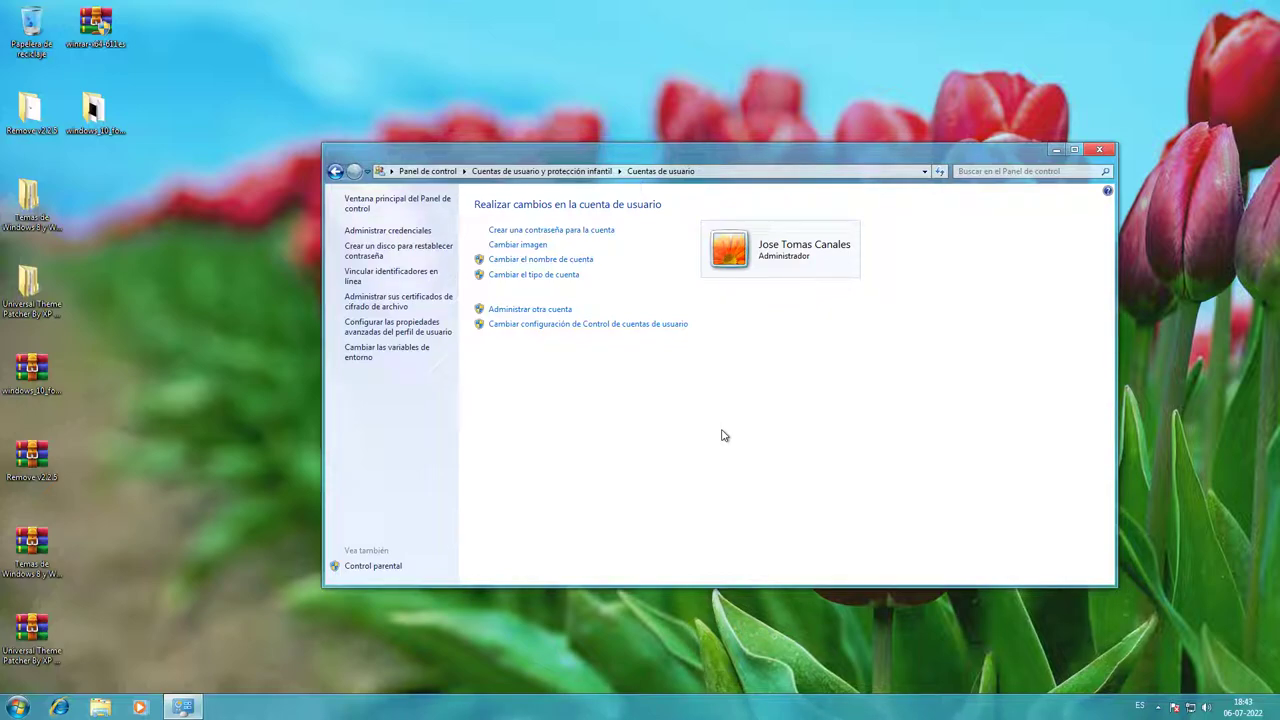
View the permission prompt from the User Account Control settings, refuse it, and close the settings and user accounts windows without changes.
left_click(641, 326)
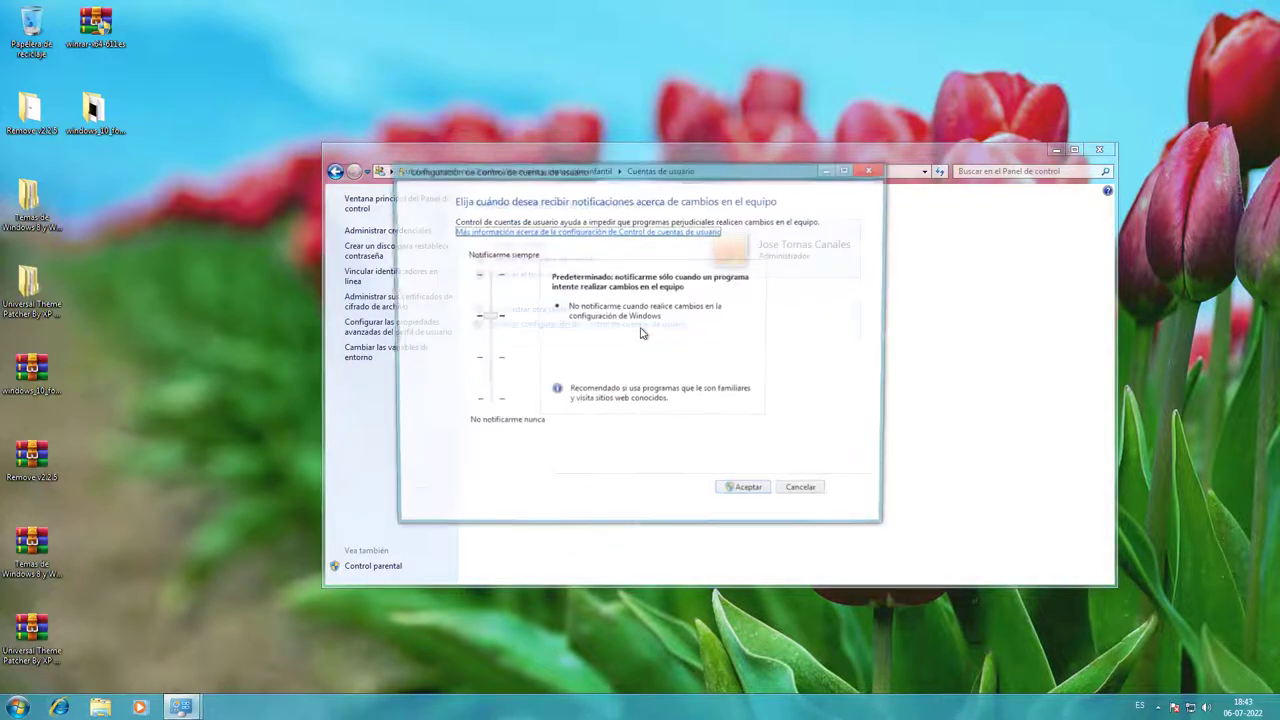
left_click(747, 500)
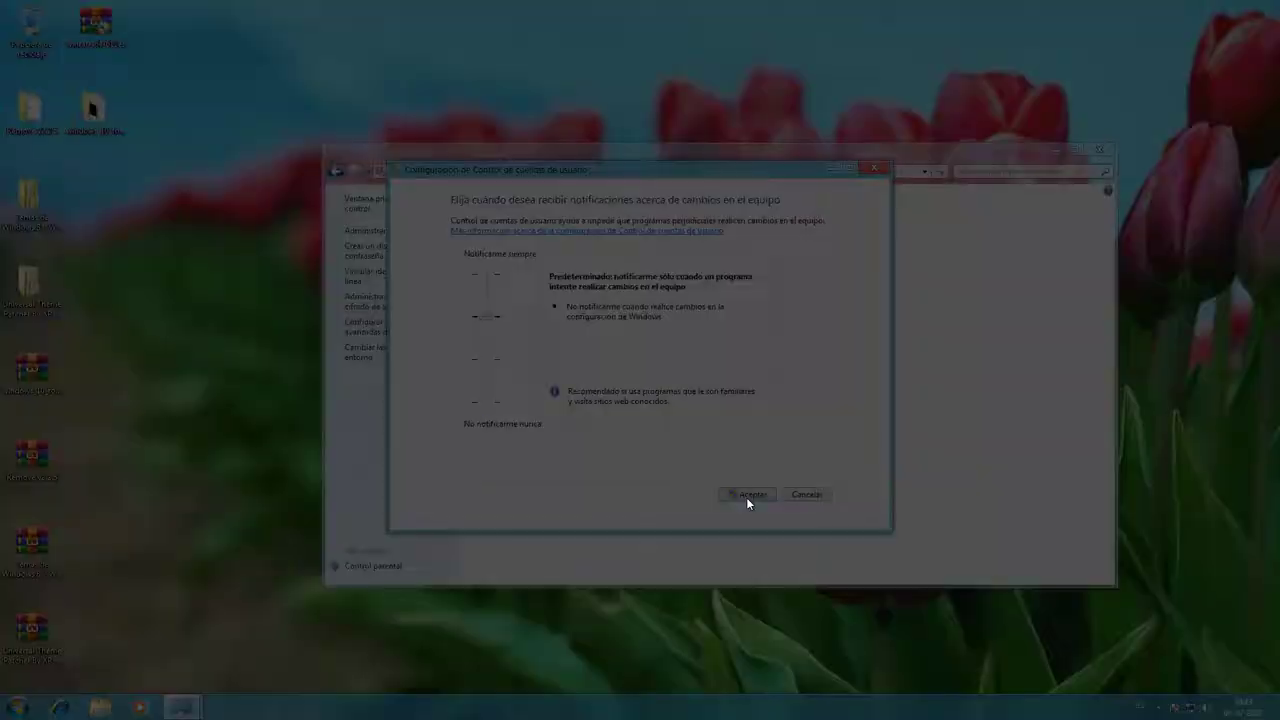
left_click(757, 370)
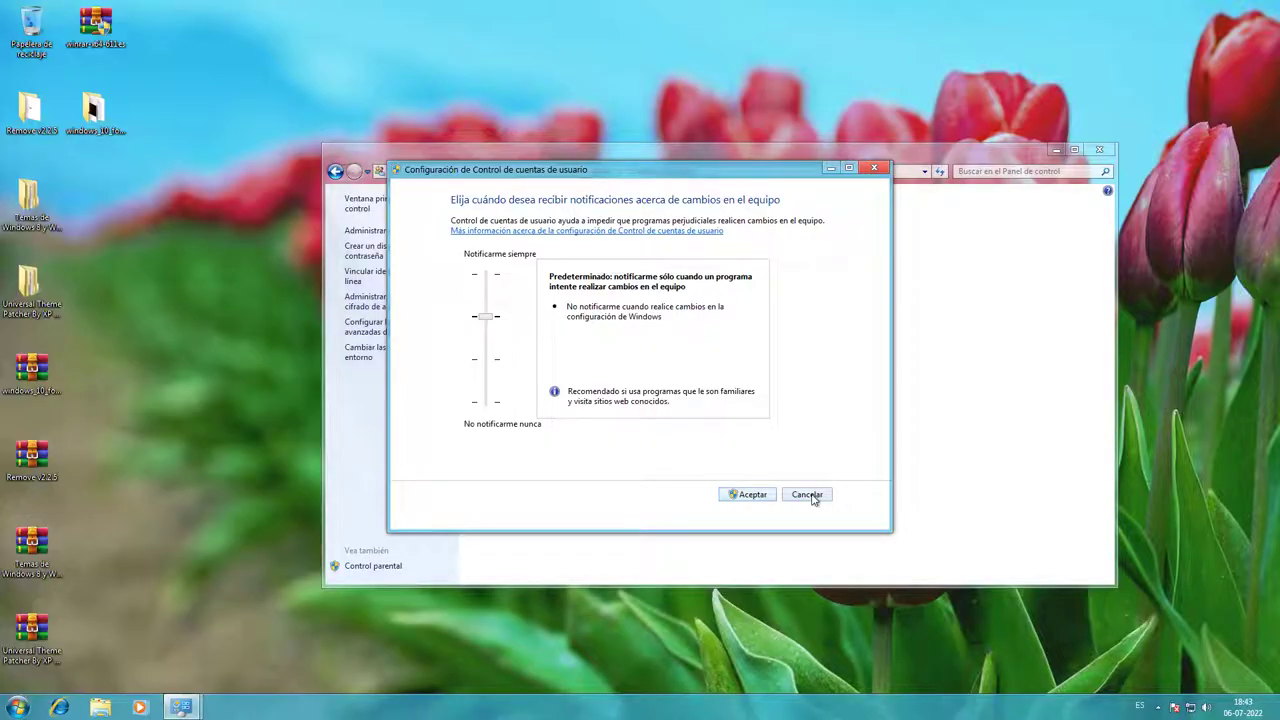
left_click(807, 495)
left_click(1100, 150)
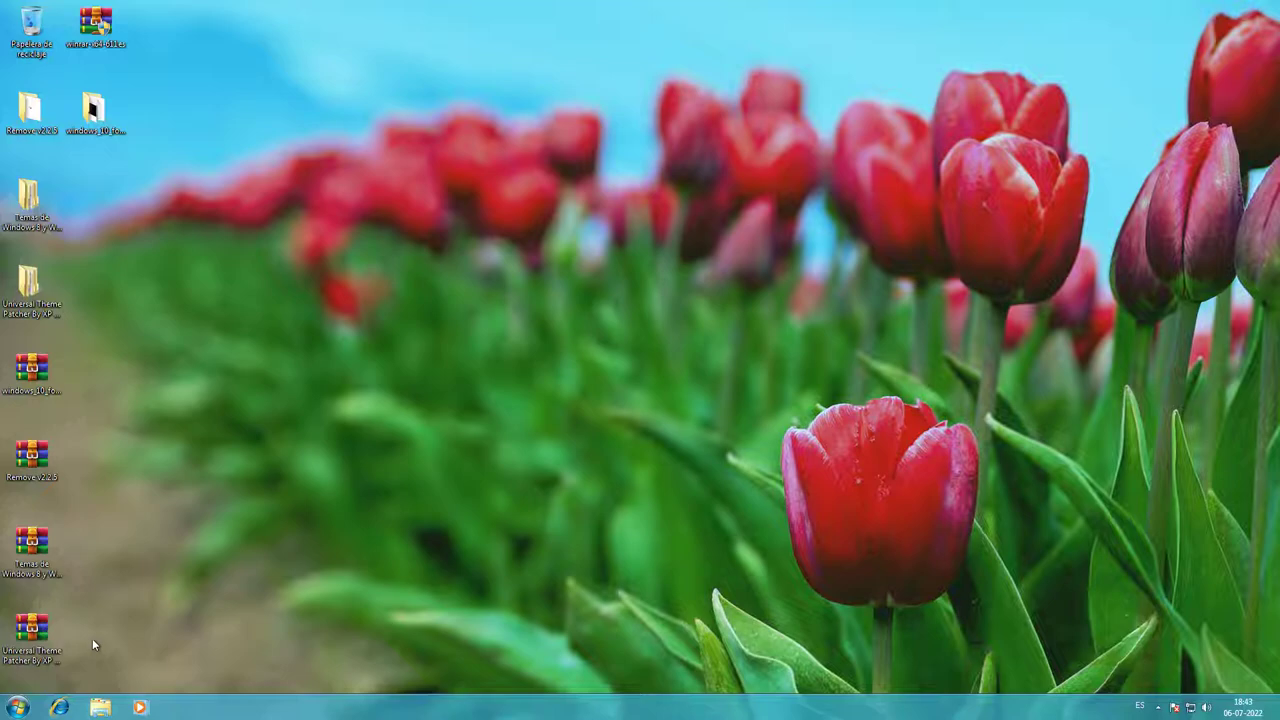
Open Internet Explorer, move its window towards the middle of the desktop, and search the web for chrome.
left_click(59, 707)
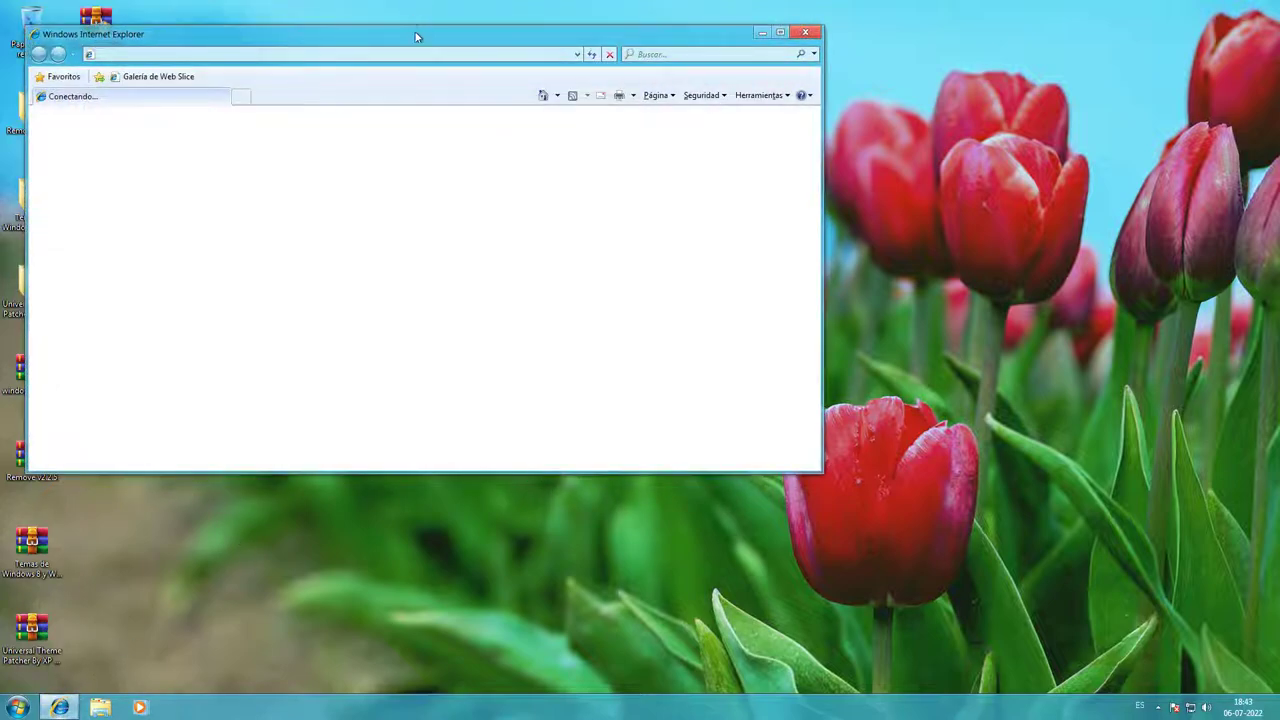
left_click_drag(419, 40, 610, 140)
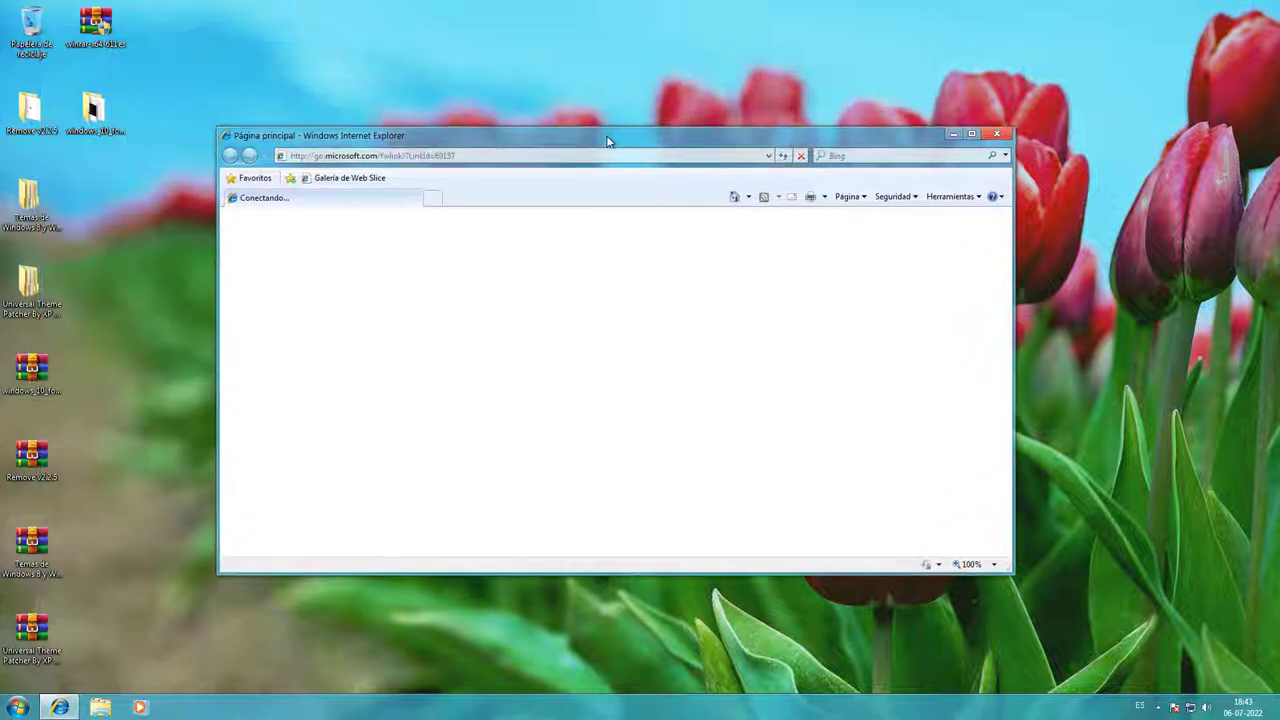
left_click(906, 155)
type("ch")
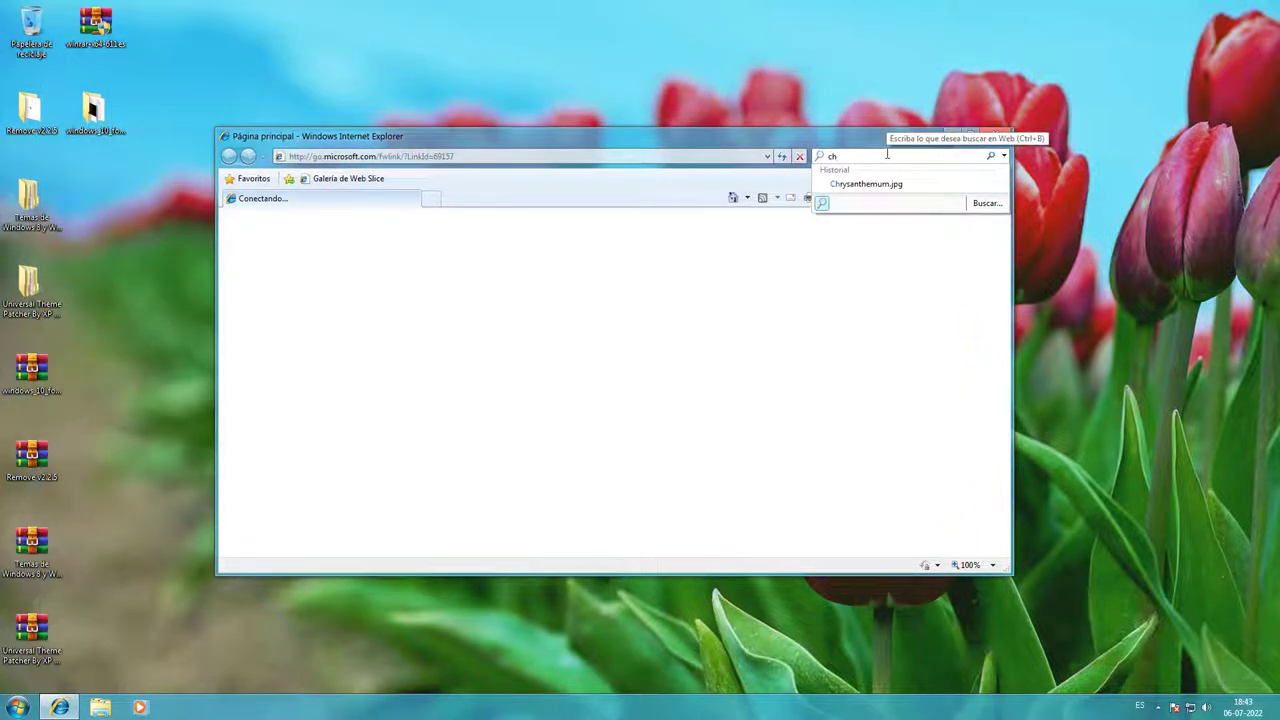
type("rome")
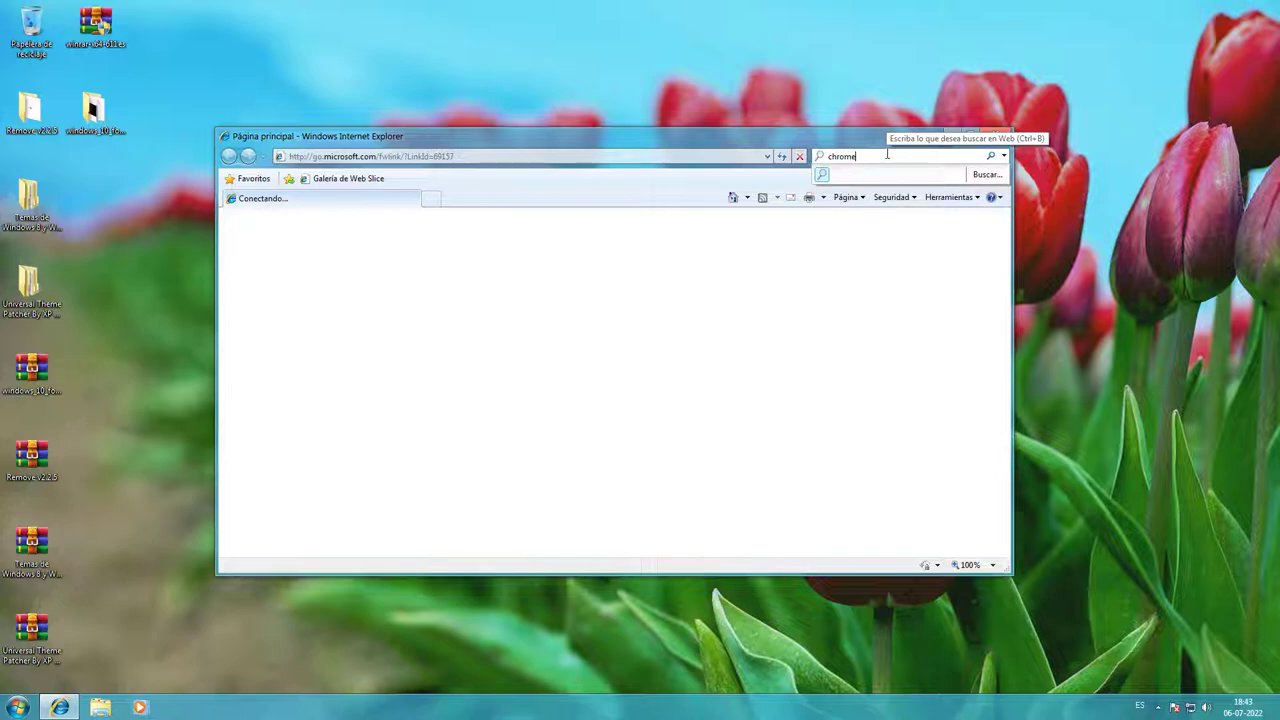
key("Return")
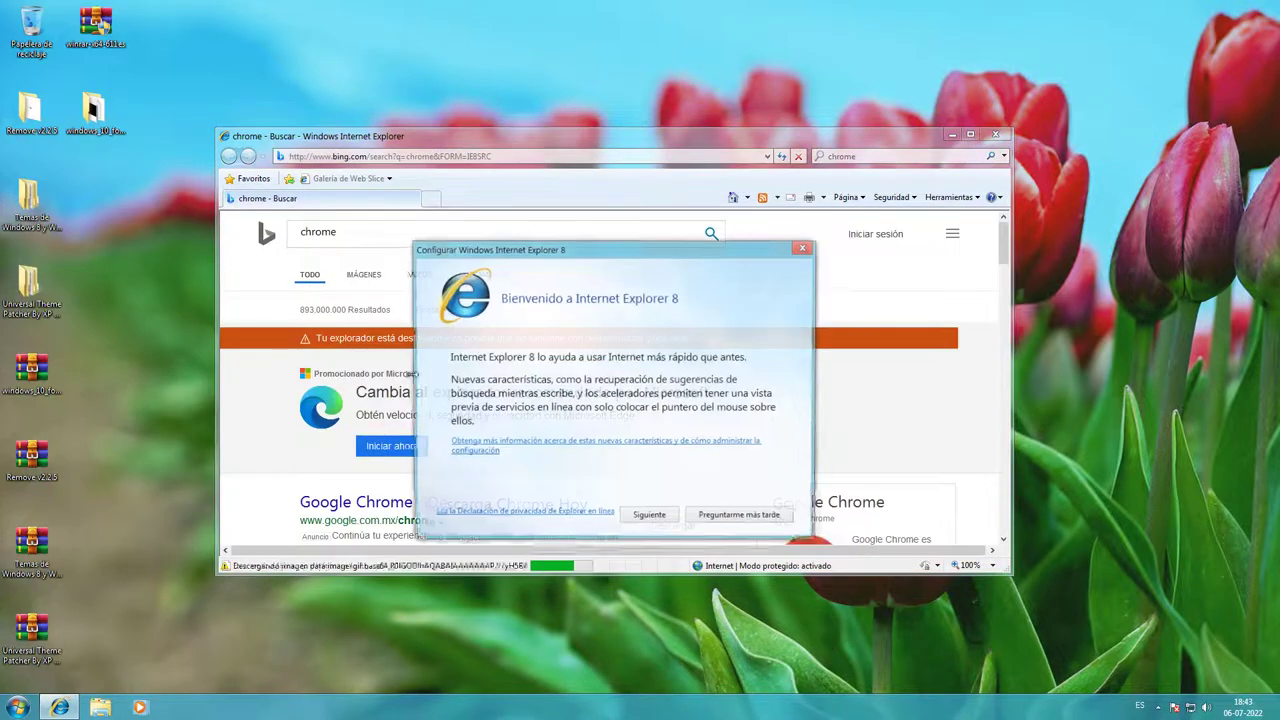
Dismiss the Internet Explorer 8 welcome setup and its extra tab, and open the Google Chrome download result.
left_click(801, 250)
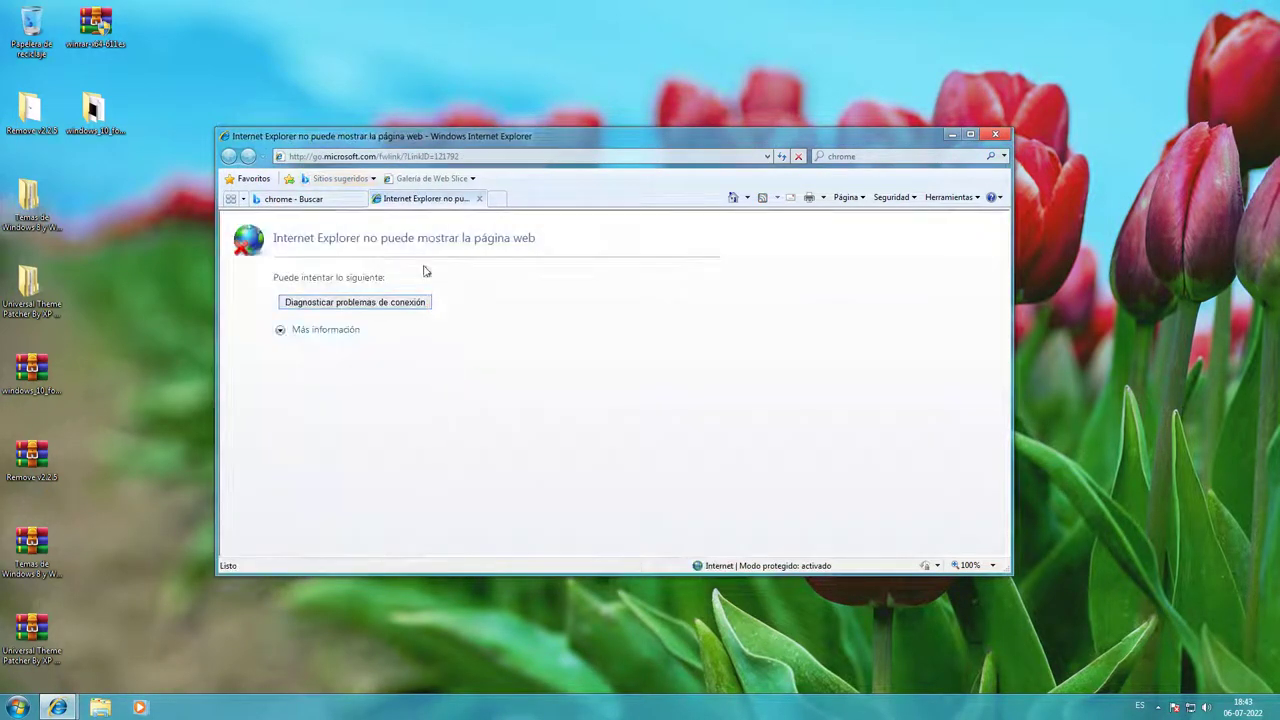
left_click(479, 200)
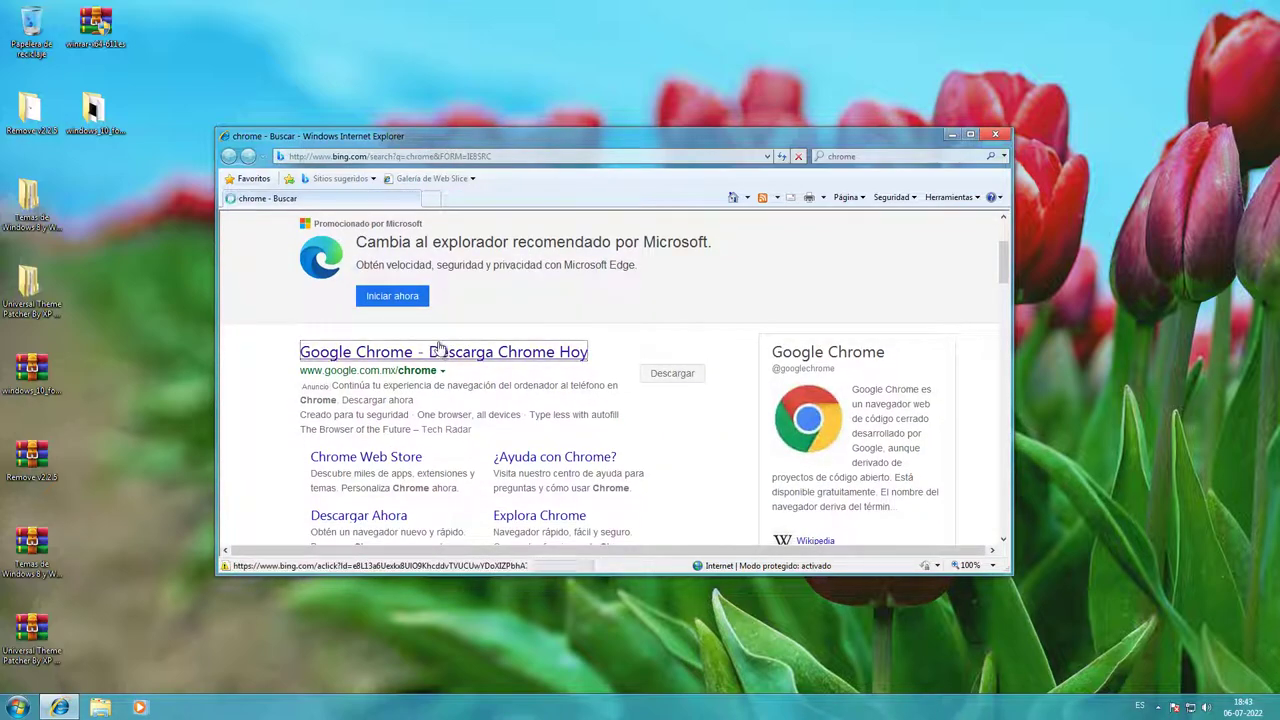
left_click(438, 350)
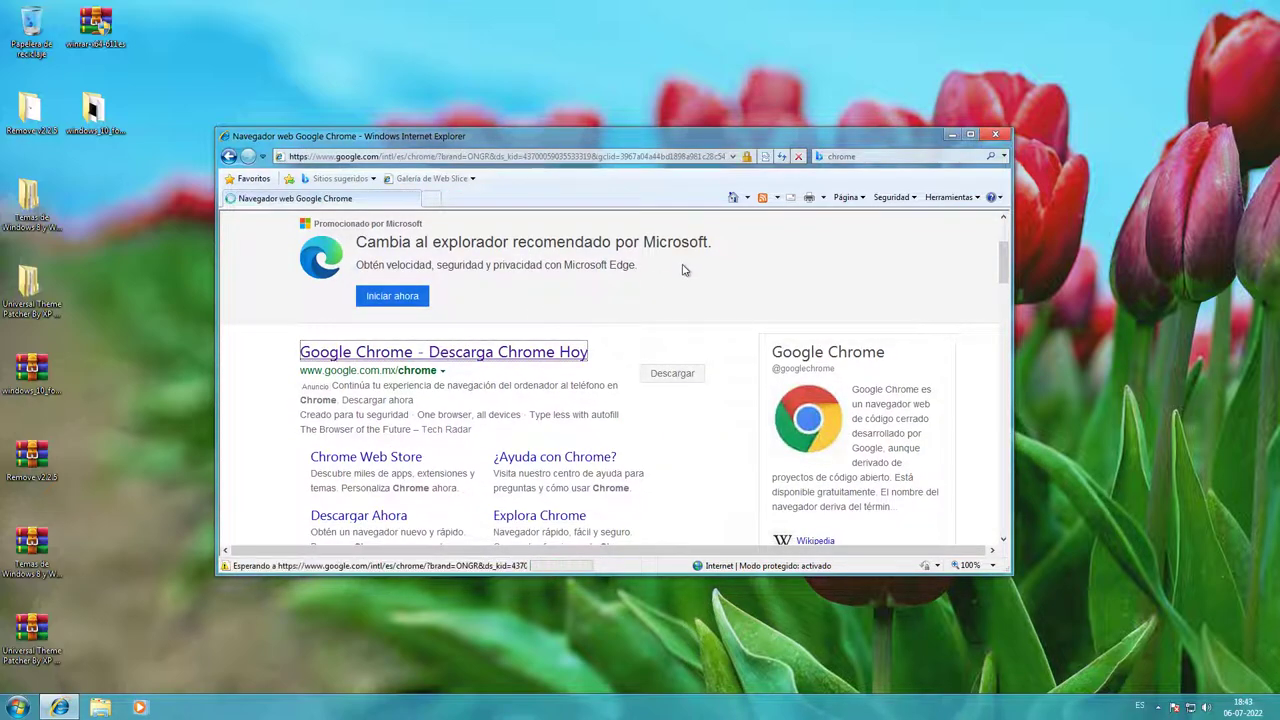
Try to download ChromeSetup.exe and run it directly from the browser.
left_click(606, 403)
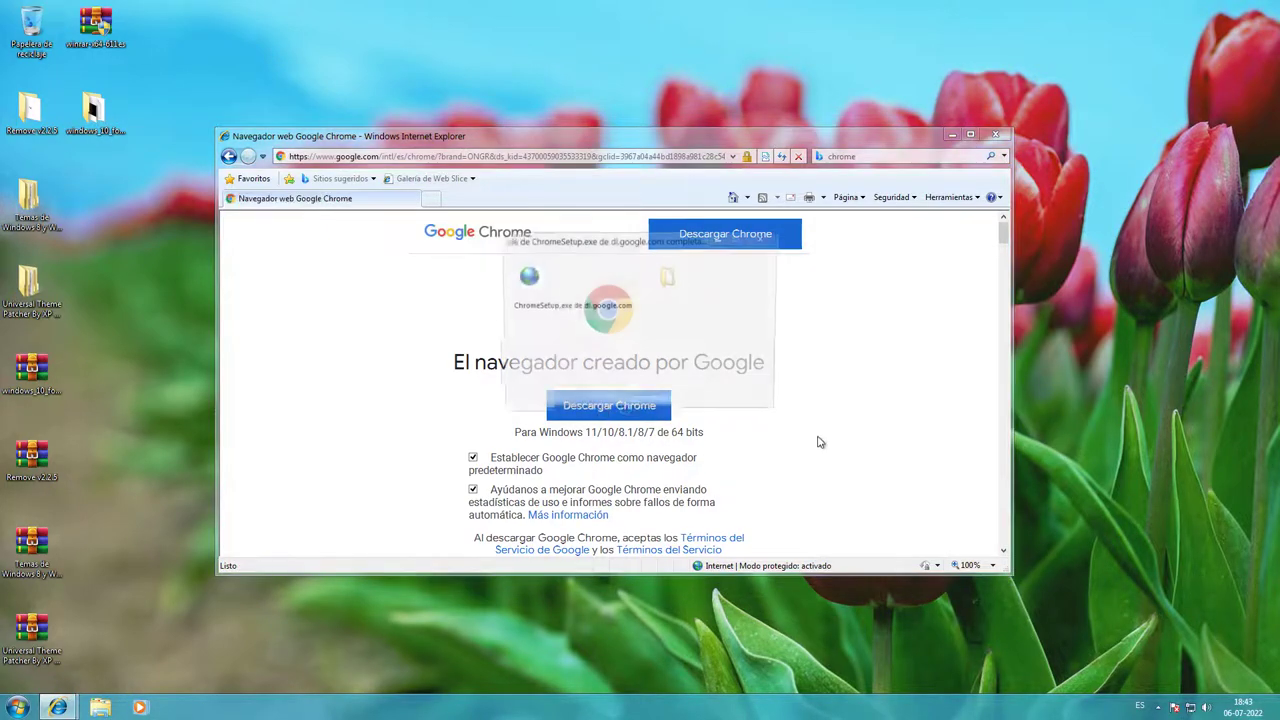
left_click(632, 364)
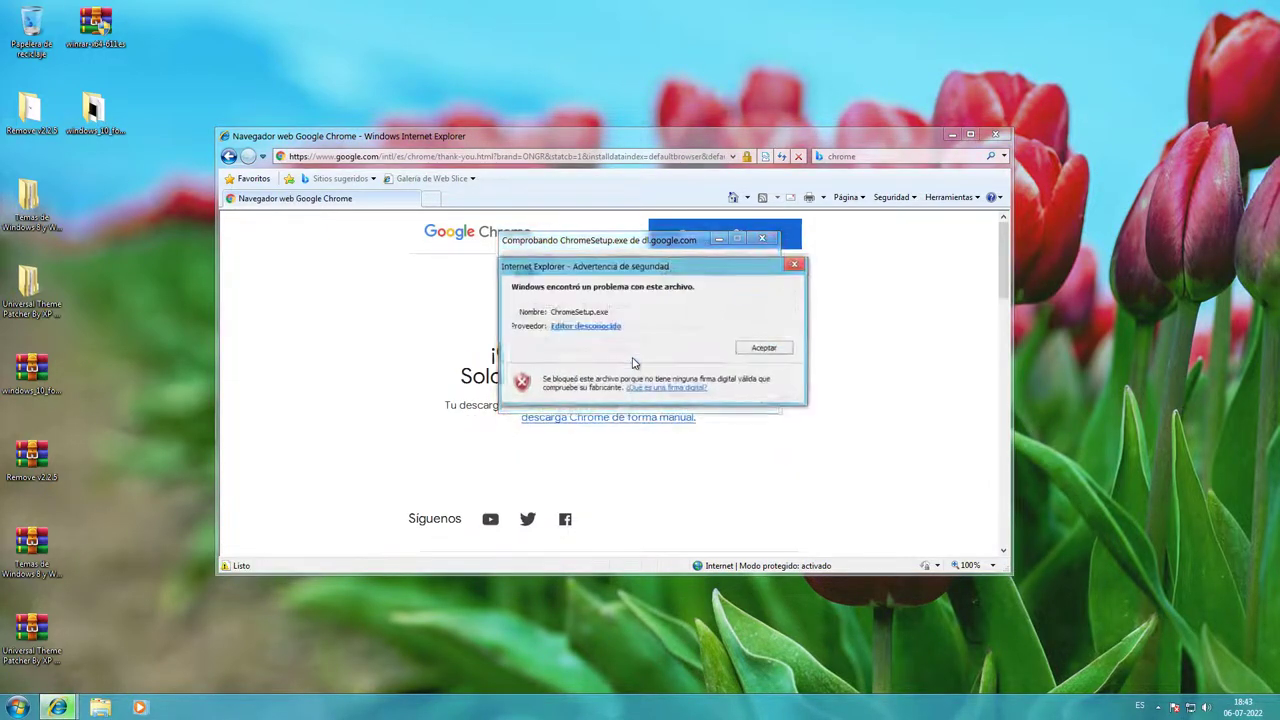
left_click(745, 347)
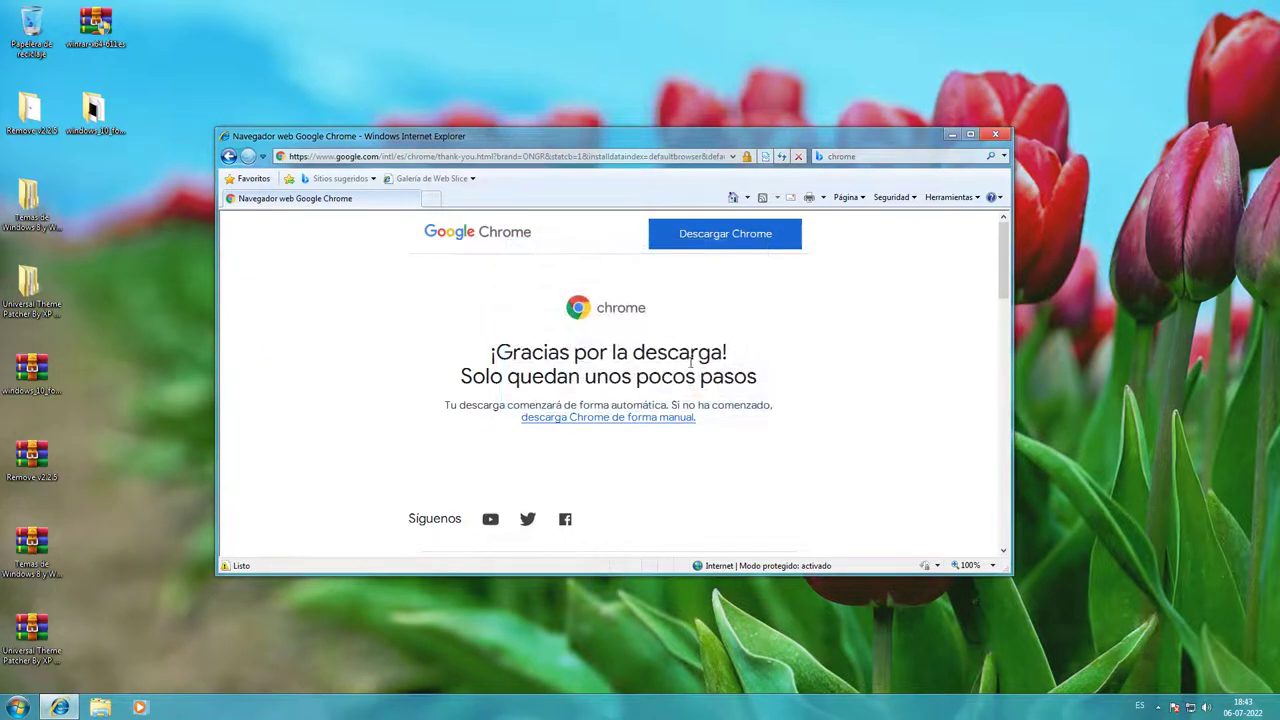
Return to the Chrome download page, save ChromeSetup in the Descargas folder, and open that folder.
left_click(228, 156)
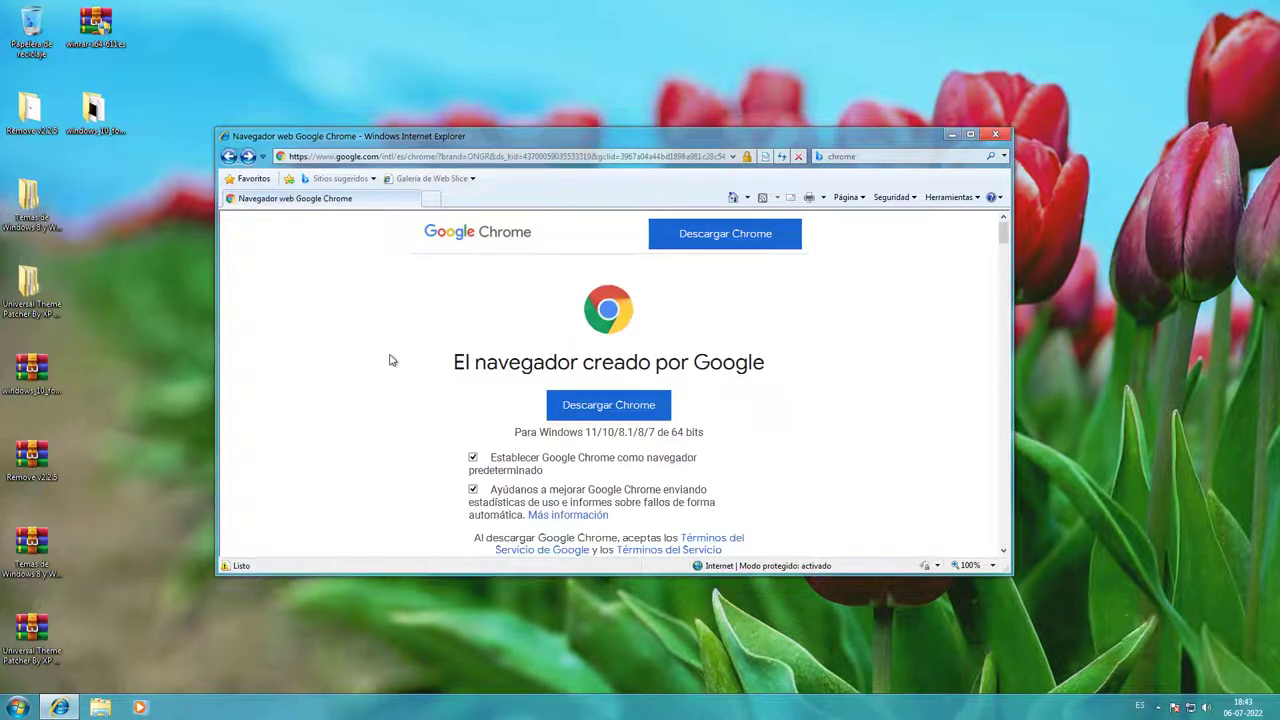
left_click(453, 345)
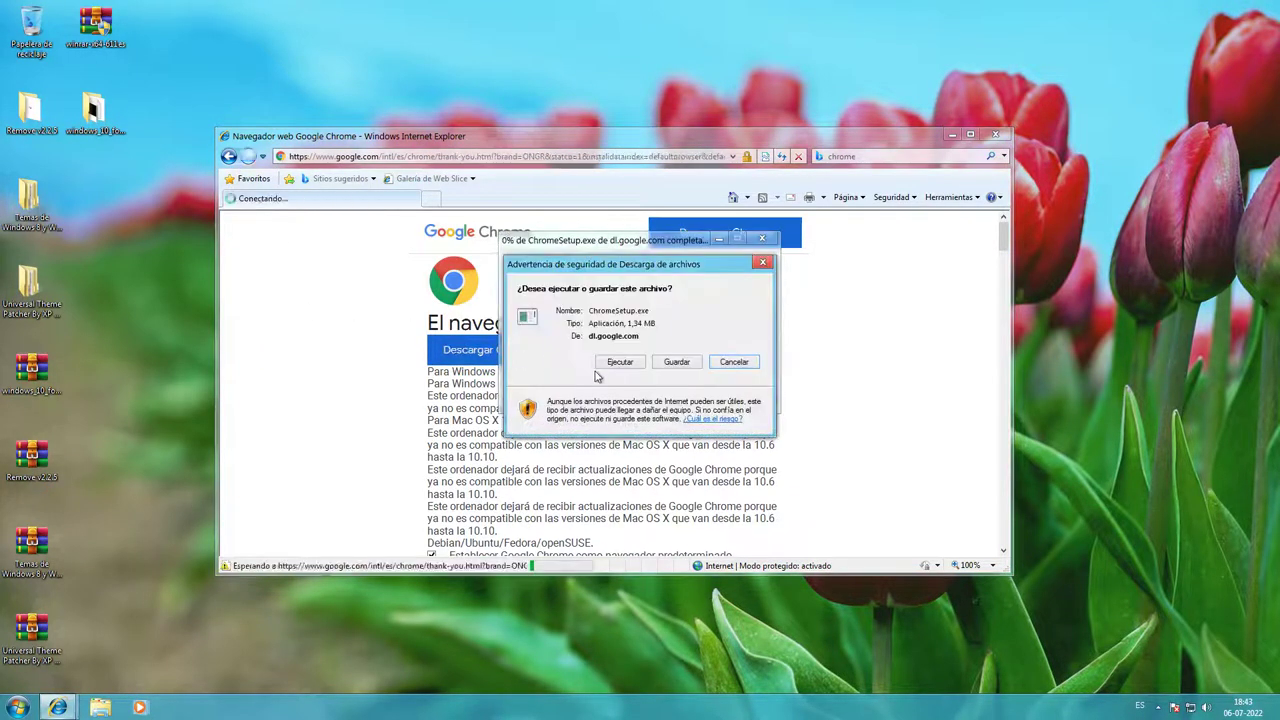
left_click(684, 363)
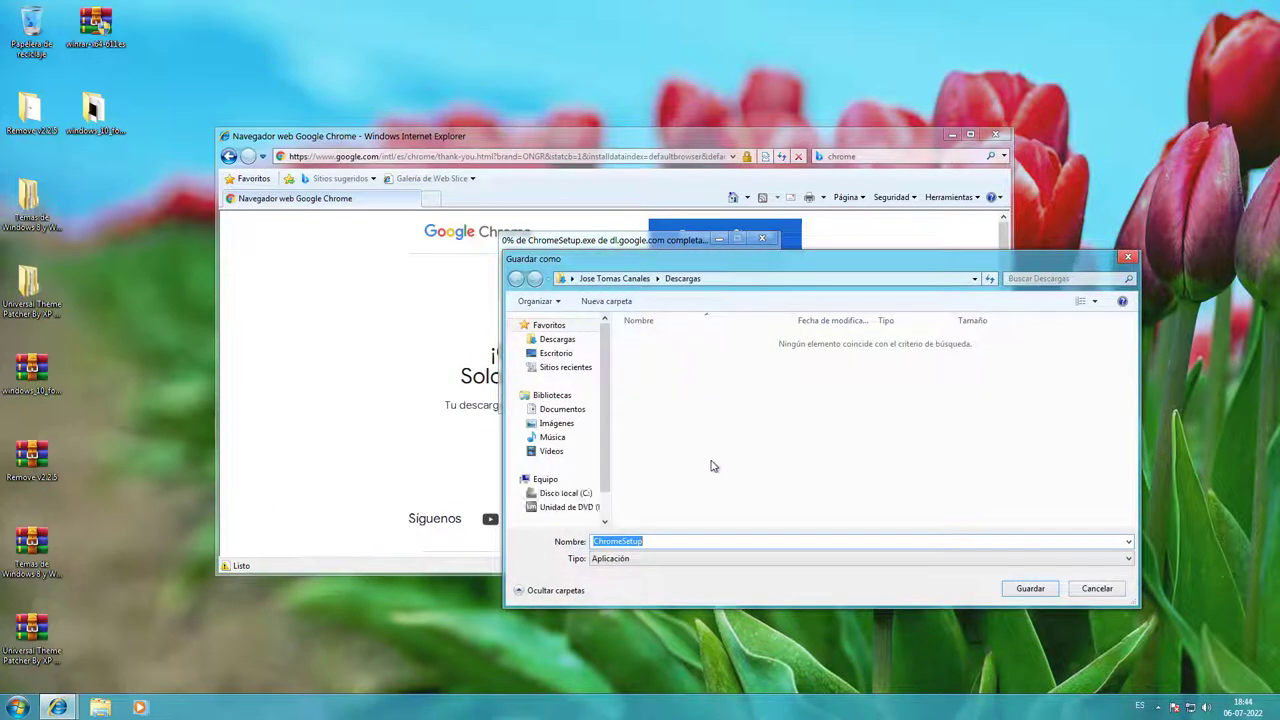
left_click(1050, 589)
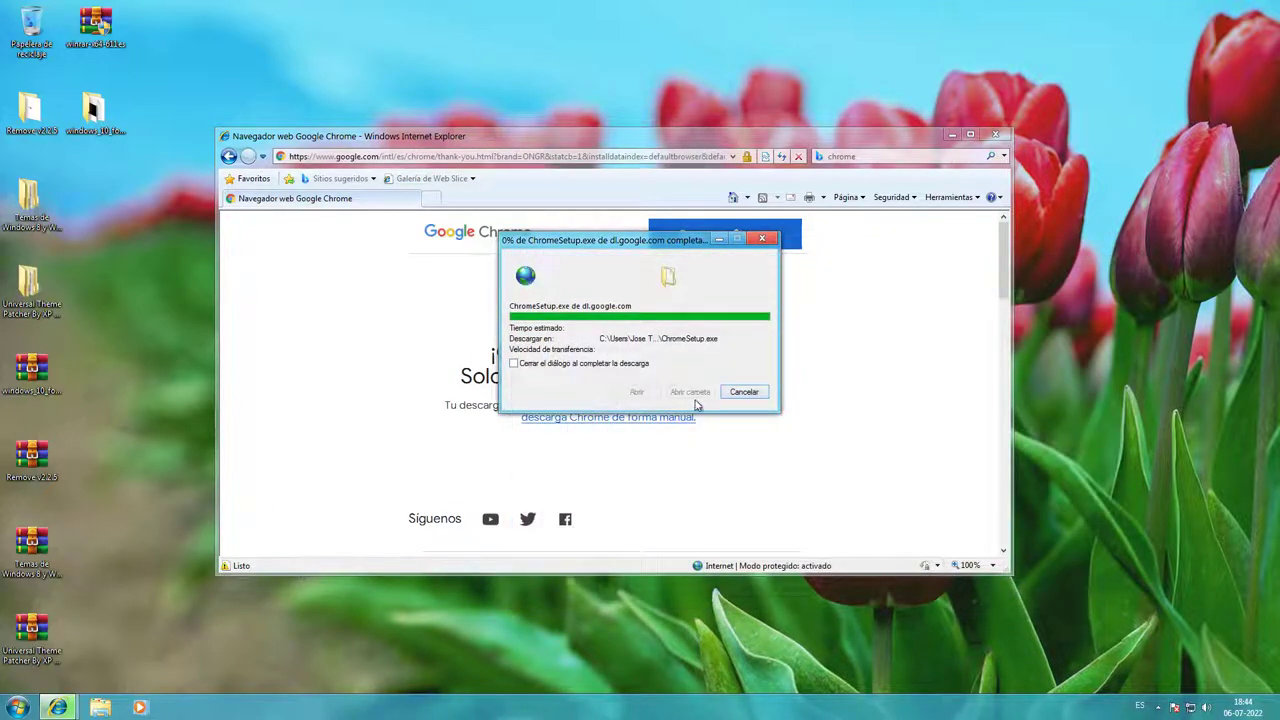
left_click(690, 394)
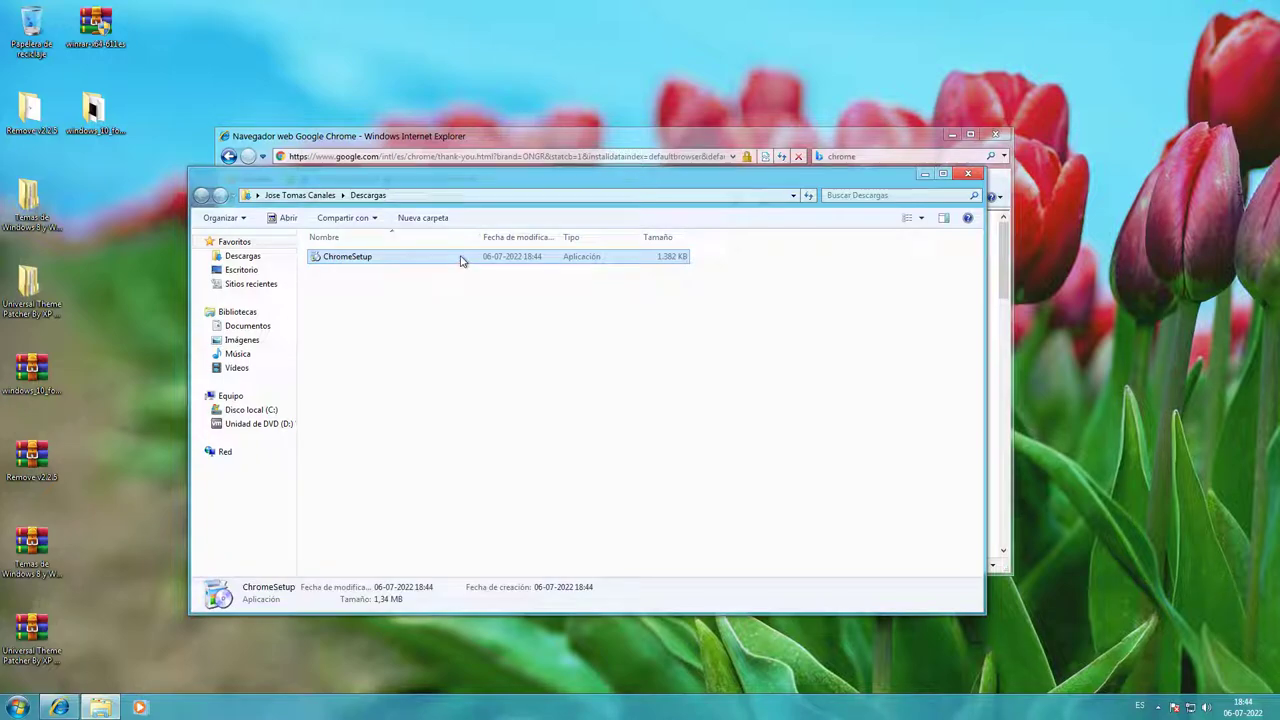
Run ChromeSetup from the Descargas folder, allow it to make changes to the computer, and minimize the folder window.
double_click(461, 261)
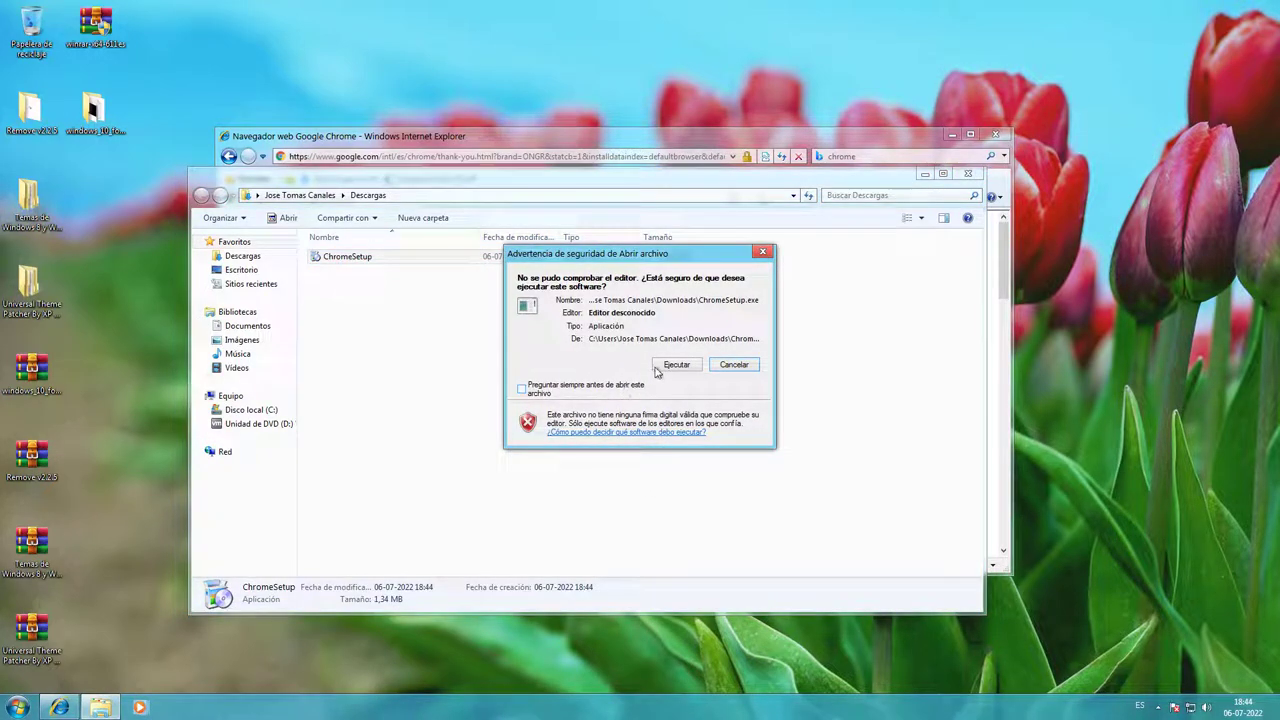
left_click(666, 364)
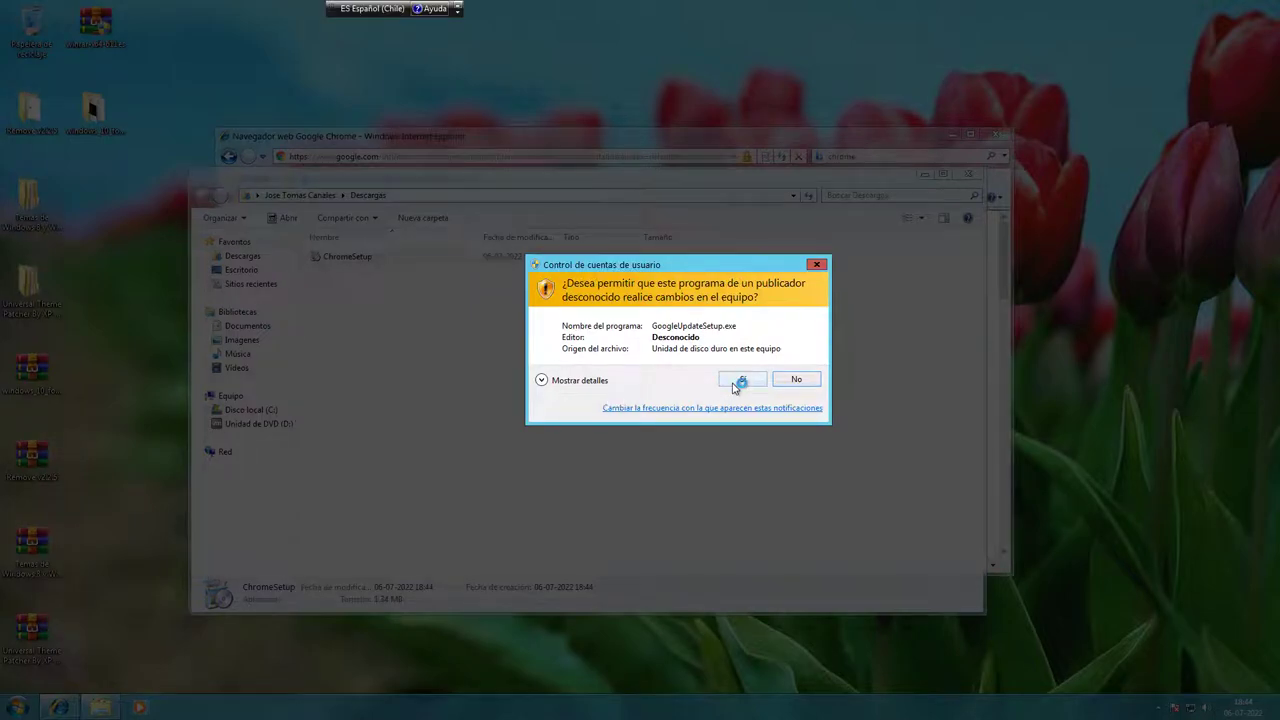
left_click(736, 384)
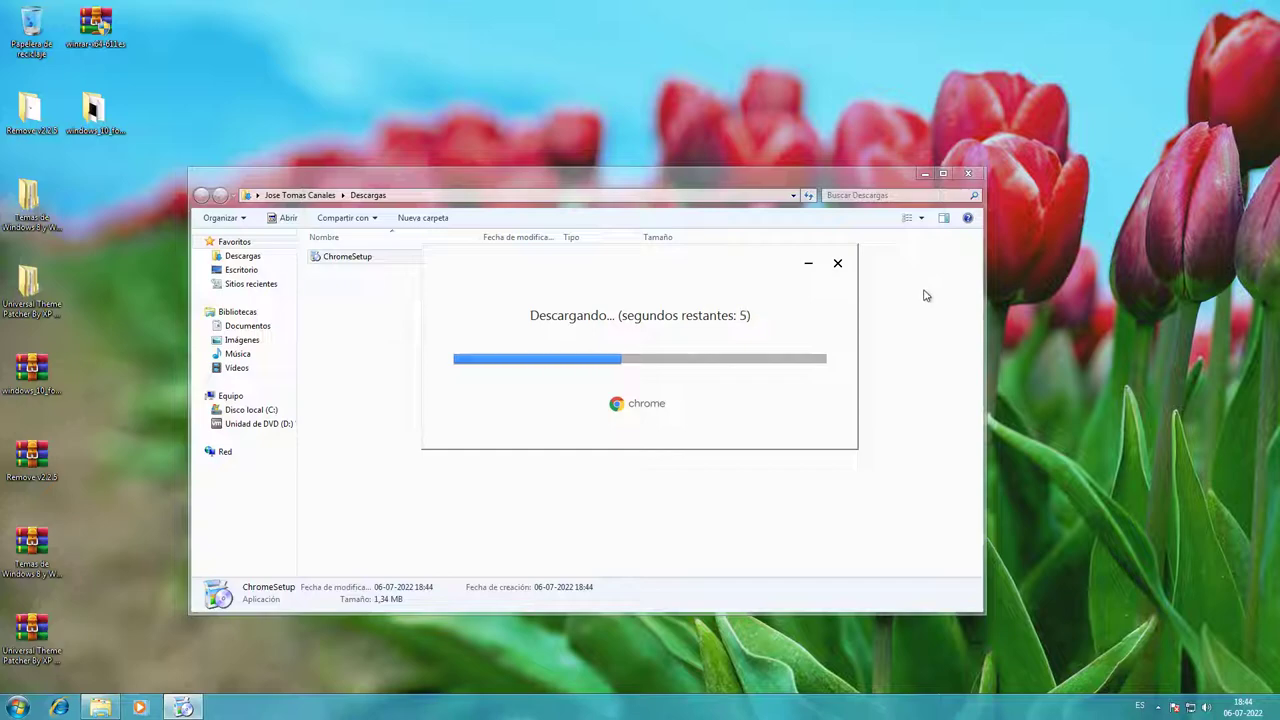
left_click(924, 173)
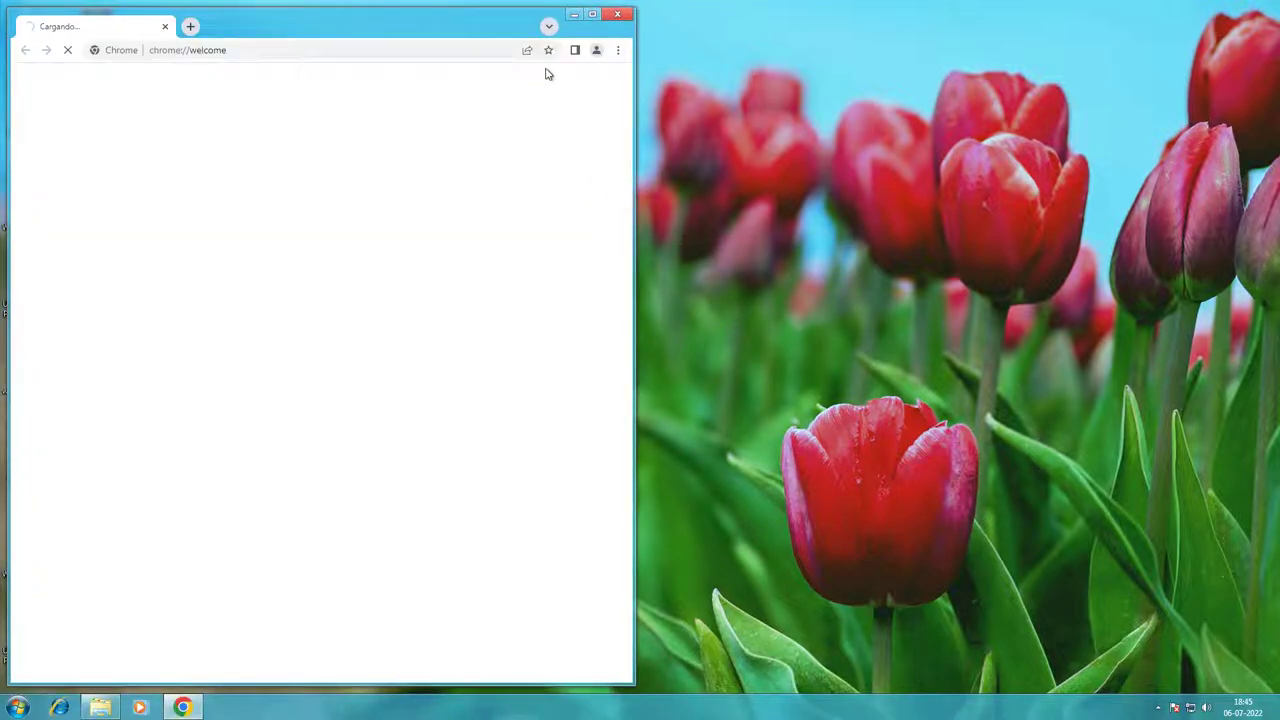
Maximize Chrome and complete its welcome setup with Gmail, YouTube and Maps bookmarks, the Predeterminado background, and no account sign-in.
double_click(455, 27)
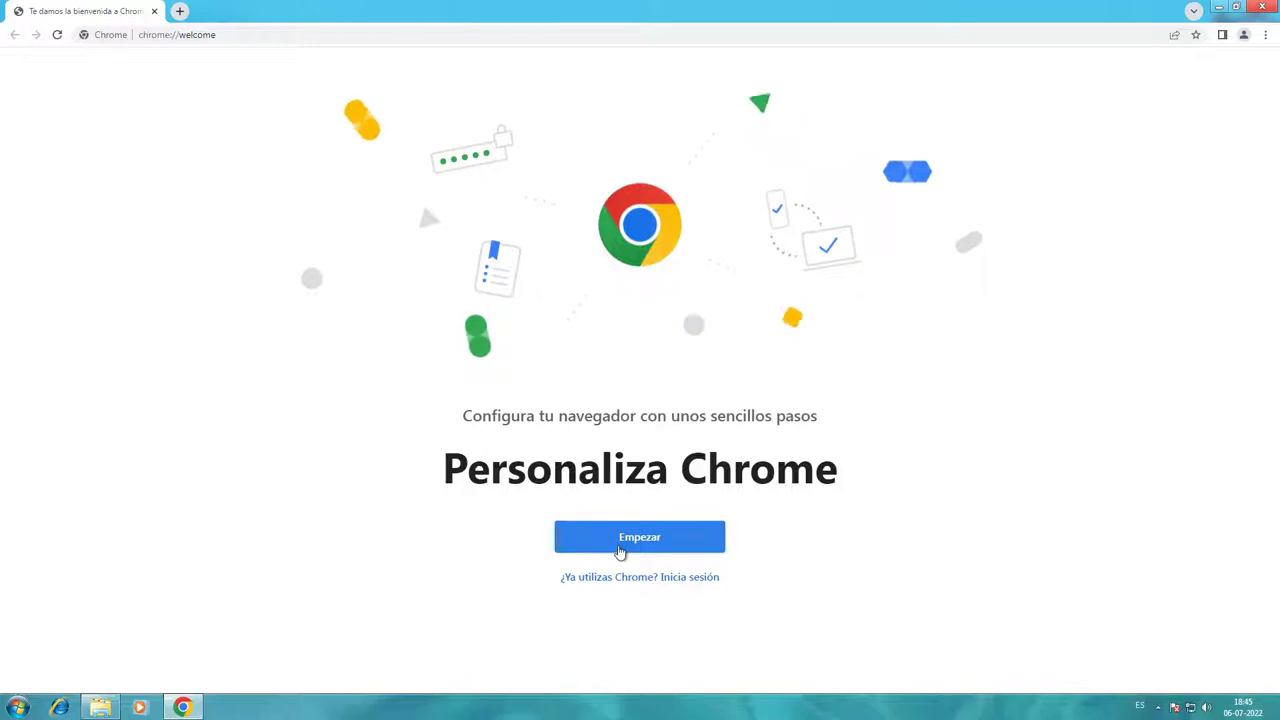
left_click(619, 550)
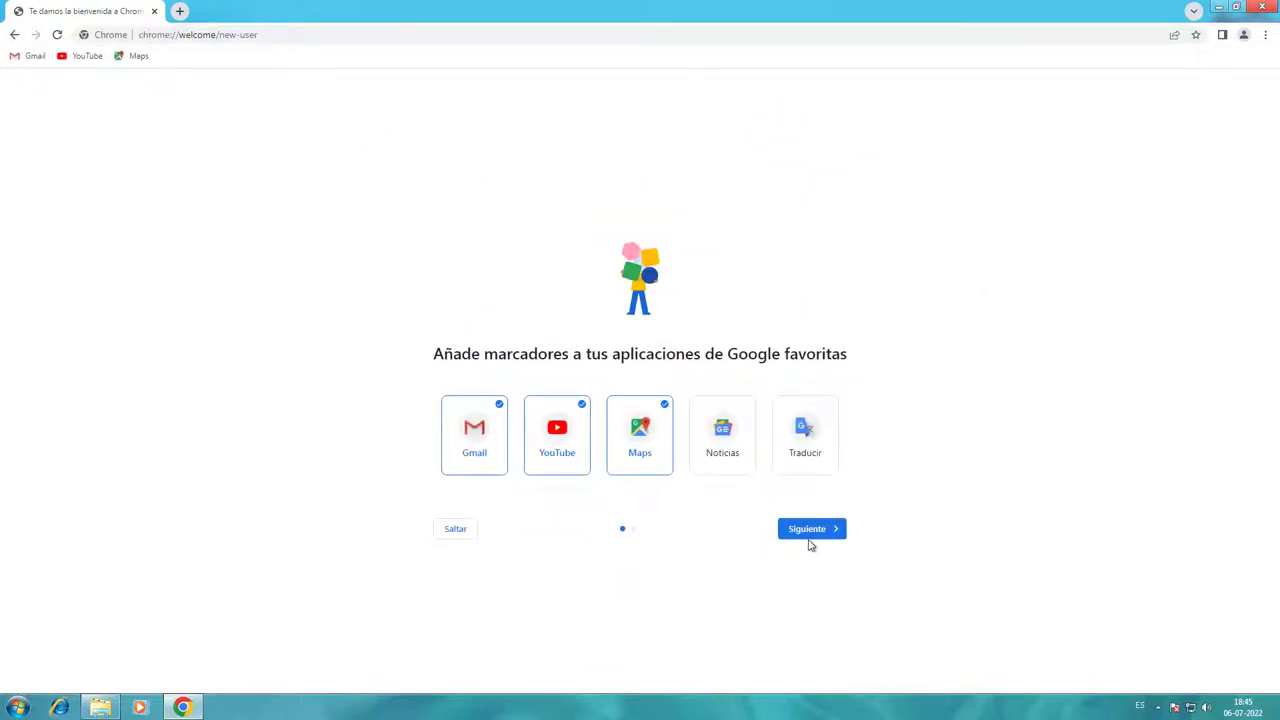
left_click(810, 541)
left_click(782, 596)
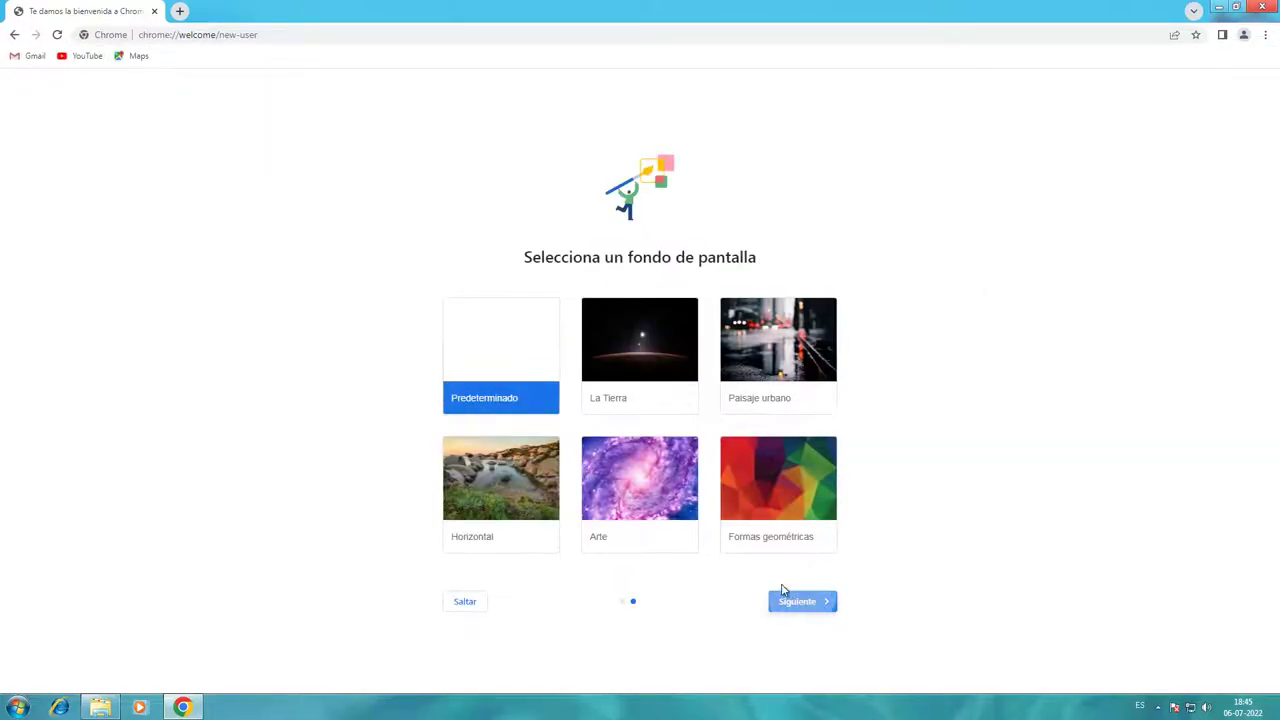
left_click(620, 587)
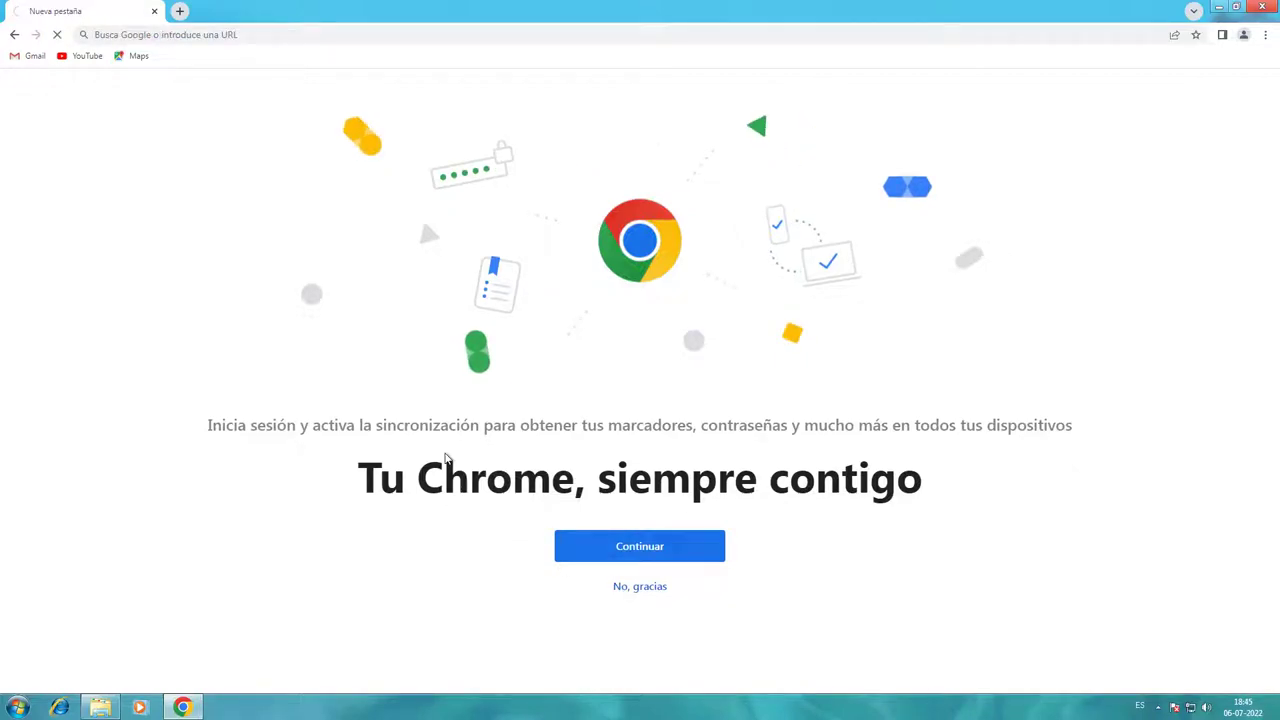
Search Google for "windows 8 builds theme for windows 7".
left_click(498, 272)
type("w")
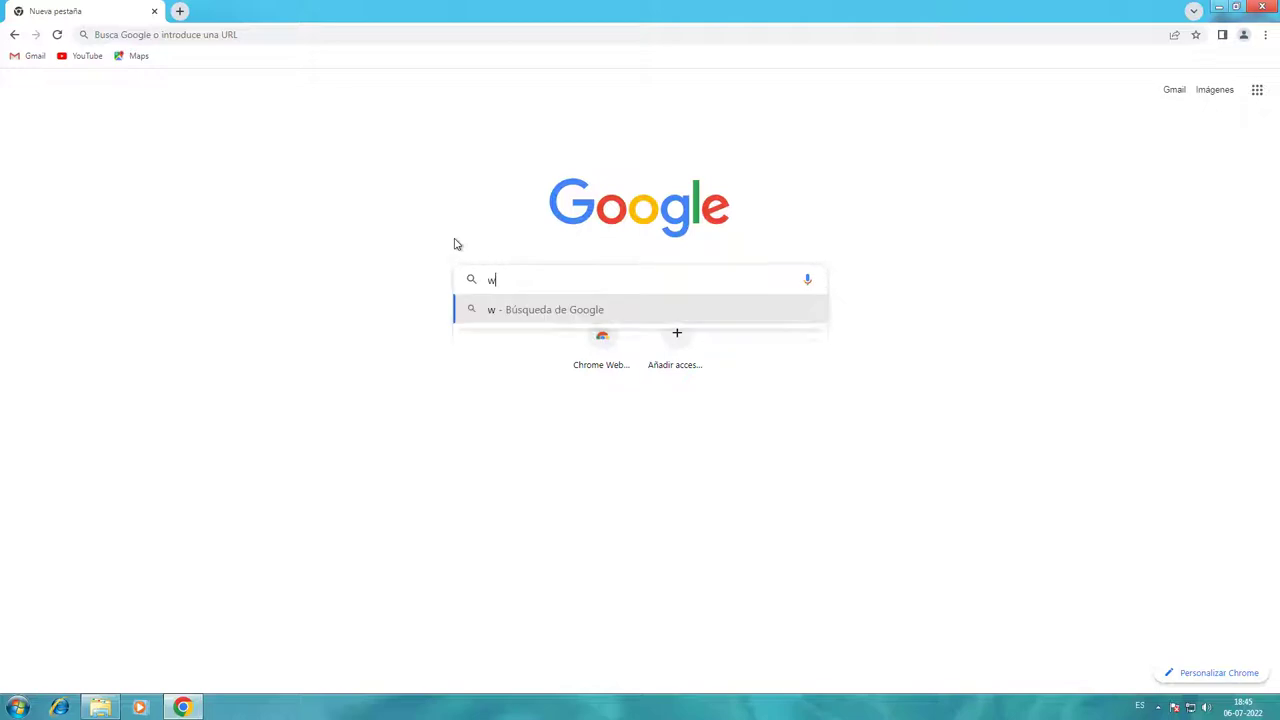
type("indo")
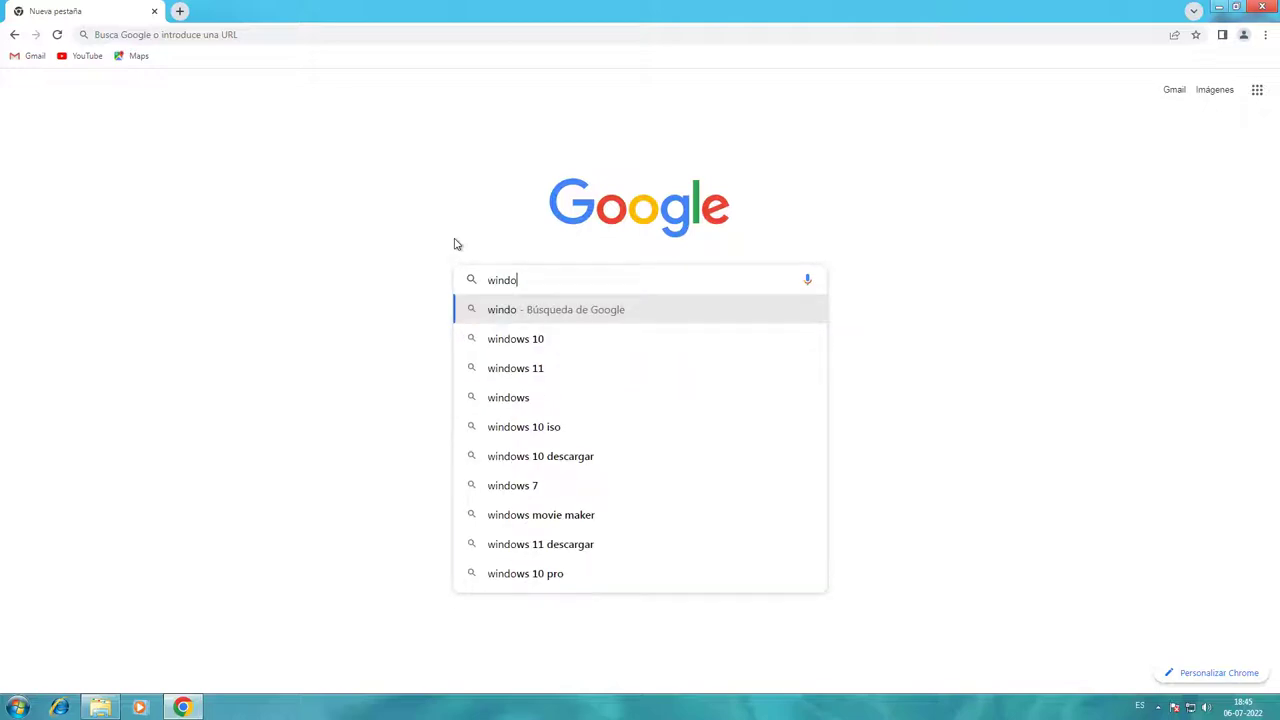
type("ws 8 b")
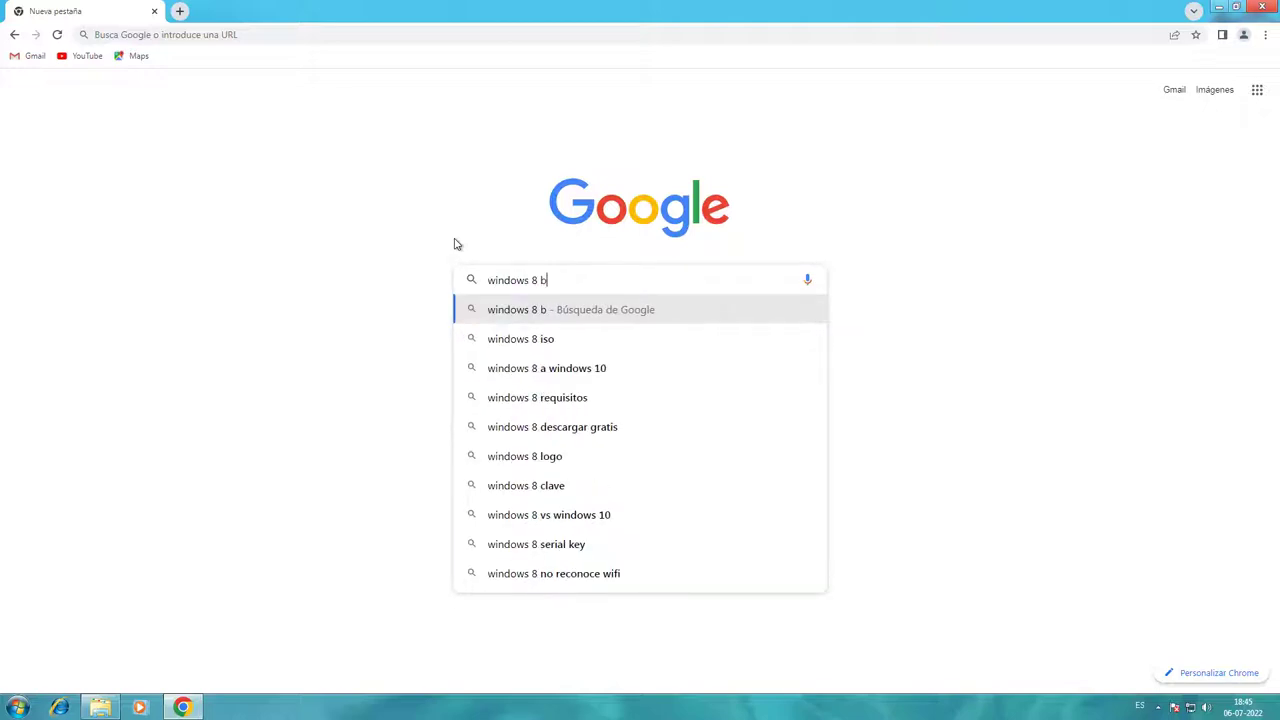
type("uilds")
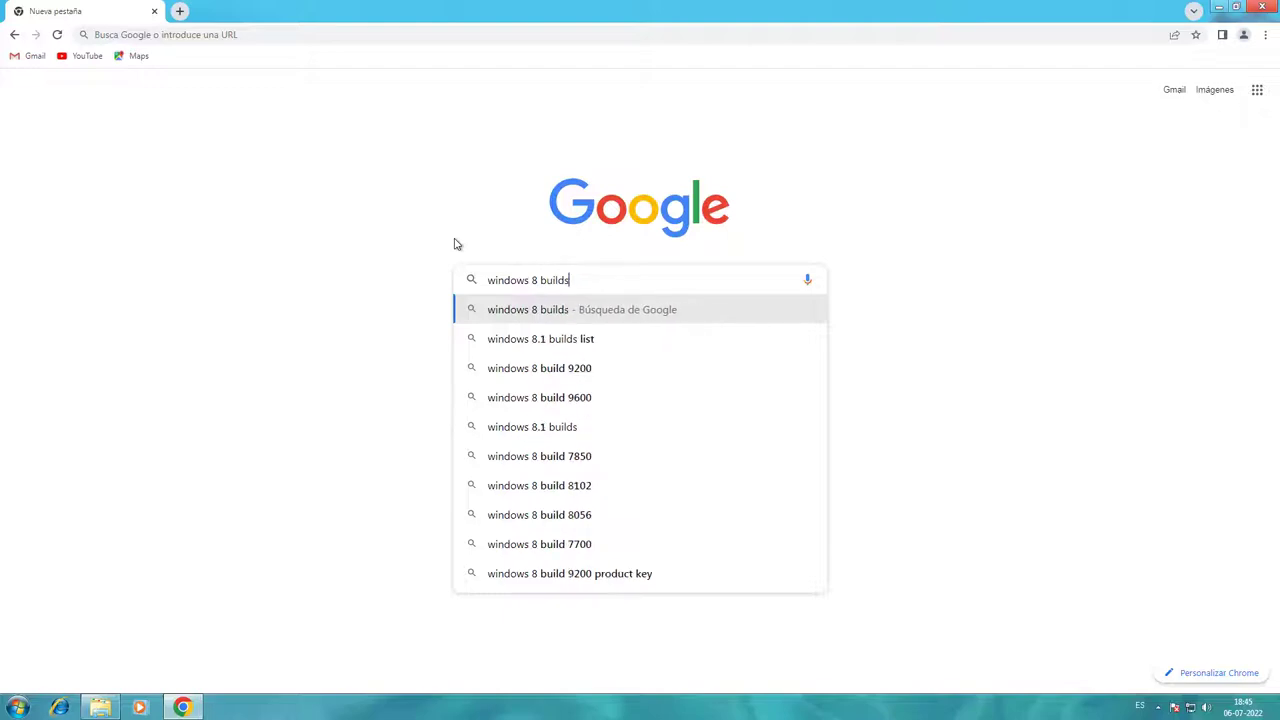
type(" theme")
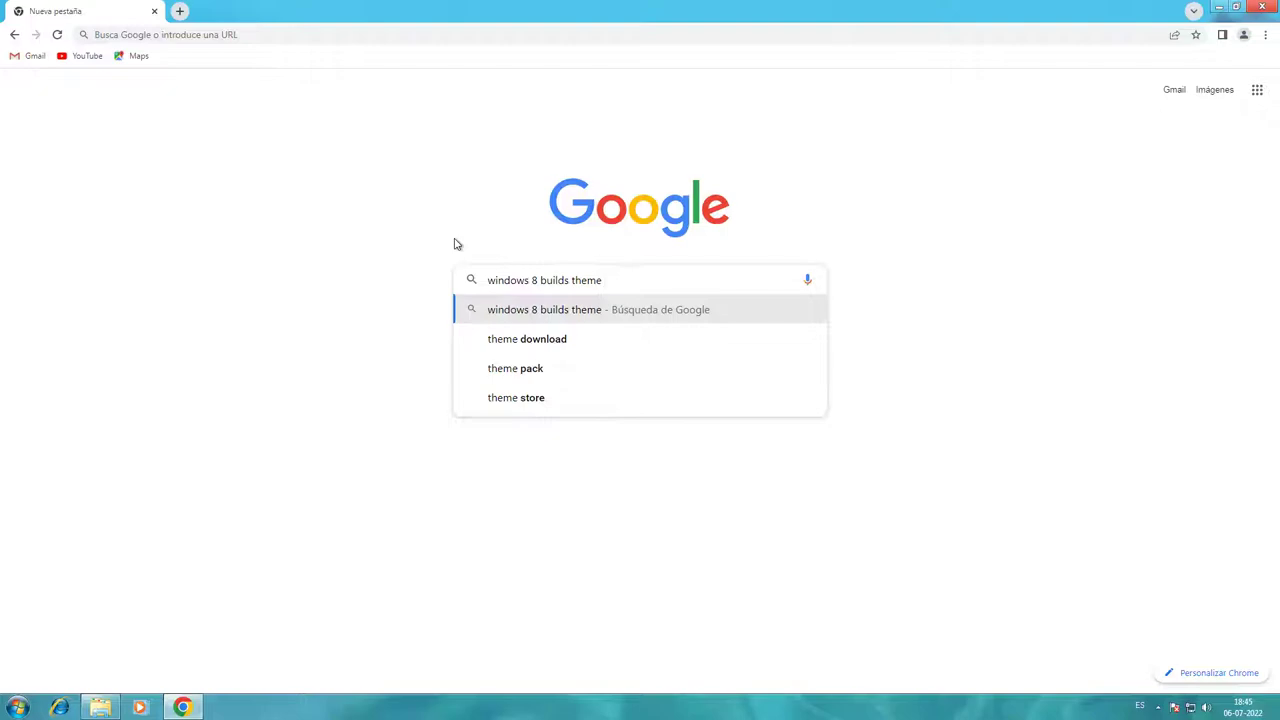
type("for ")
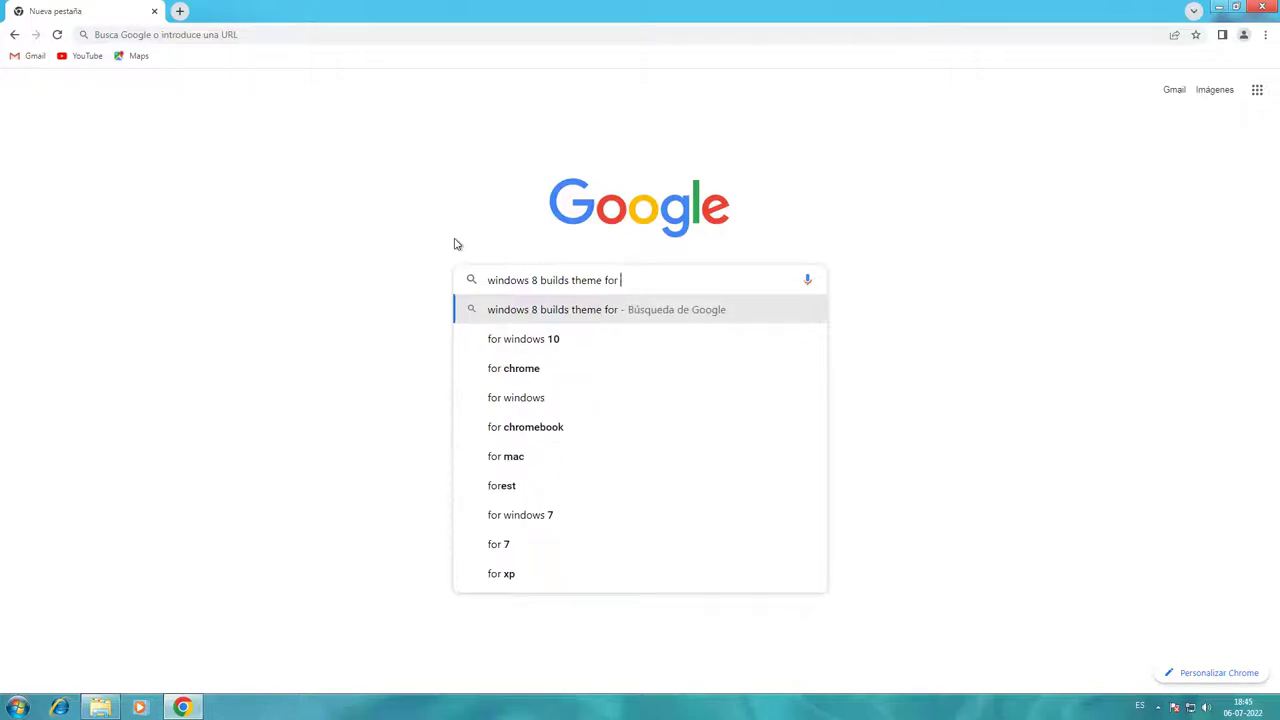
type("window")
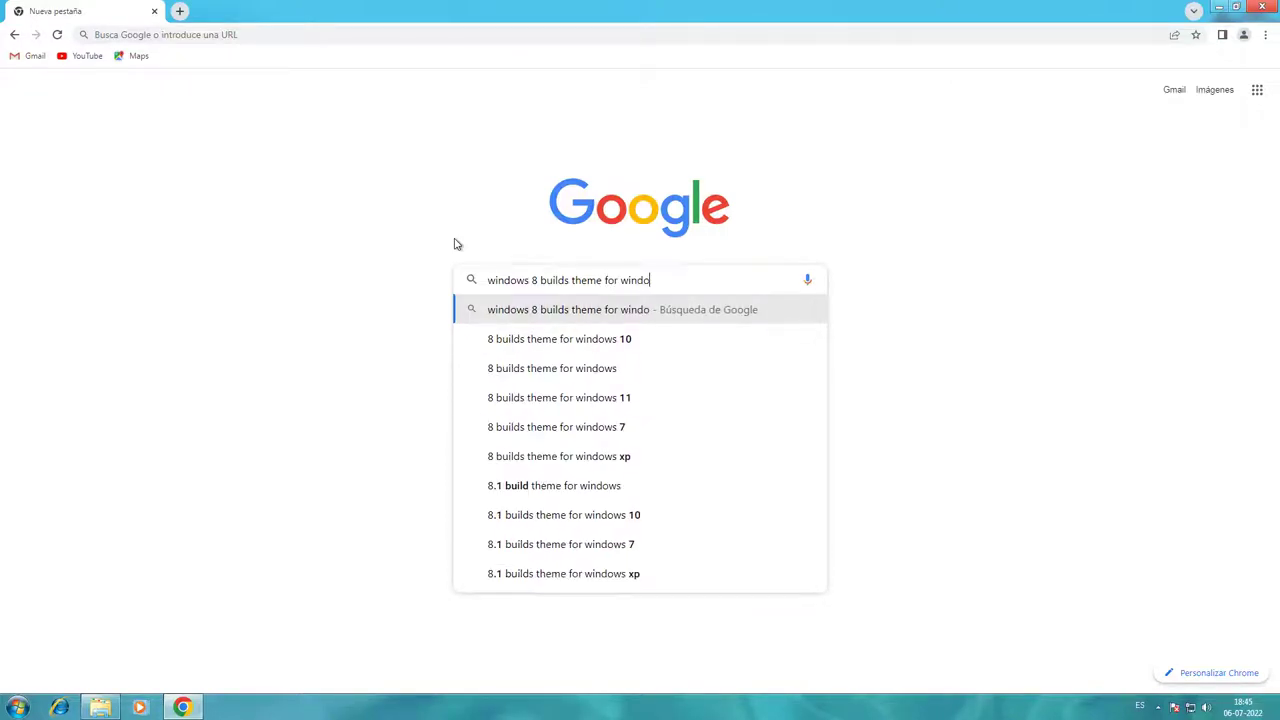
type("s 7")
key("Return")
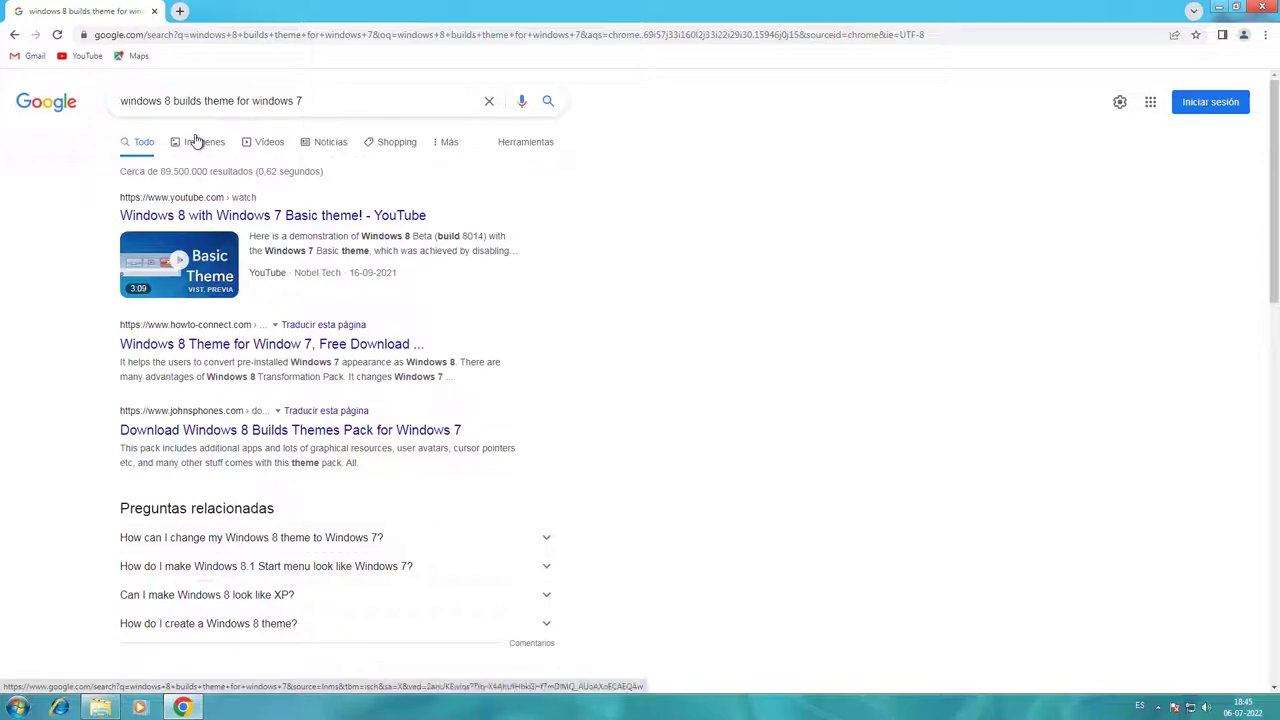
From the image results, visit Winaero's "Download Great pack of Windows 8 Themes by PainteR" page, proceeding past the privacy warning.
left_click(200, 143)
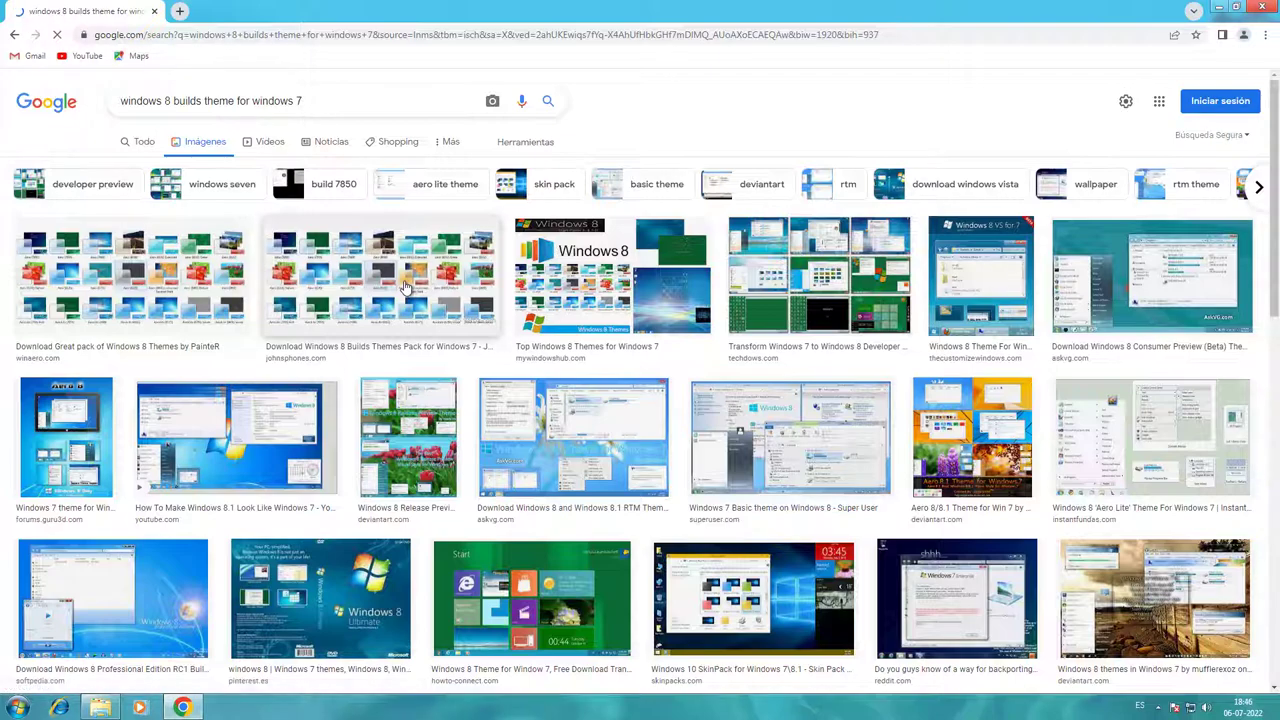
left_click(405, 287)
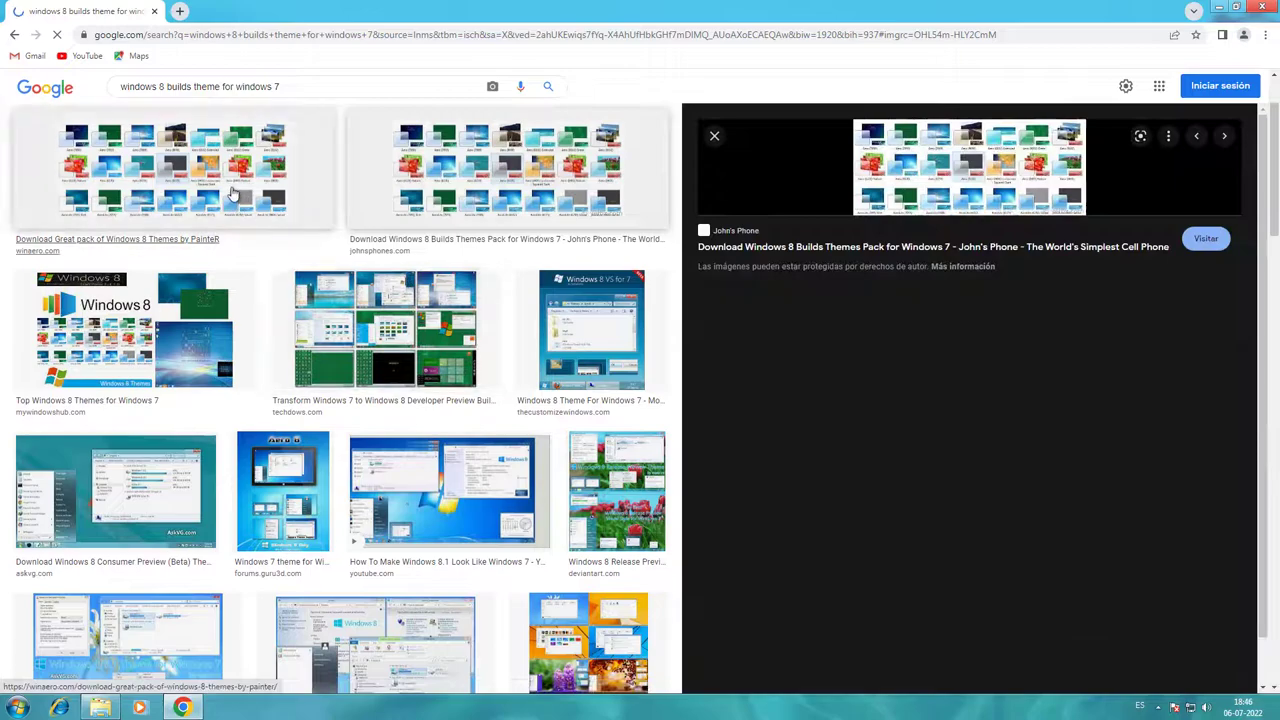
left_click(232, 192)
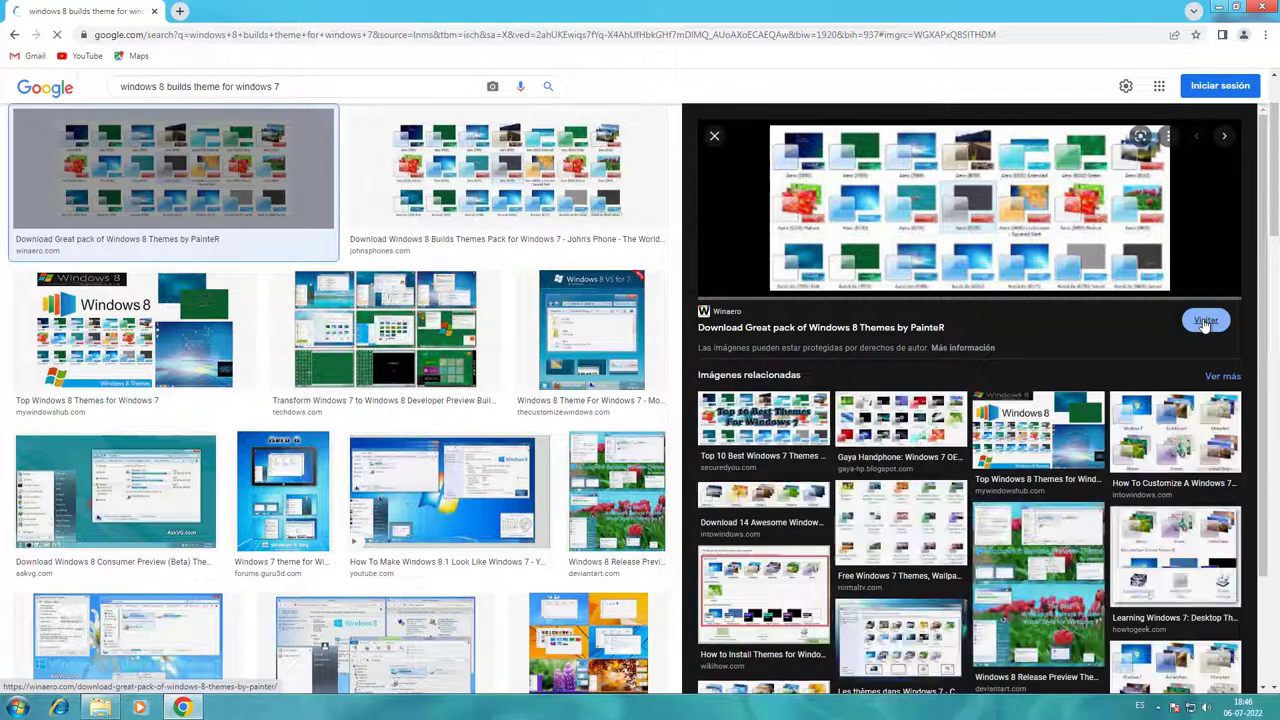
left_click(1205, 322)
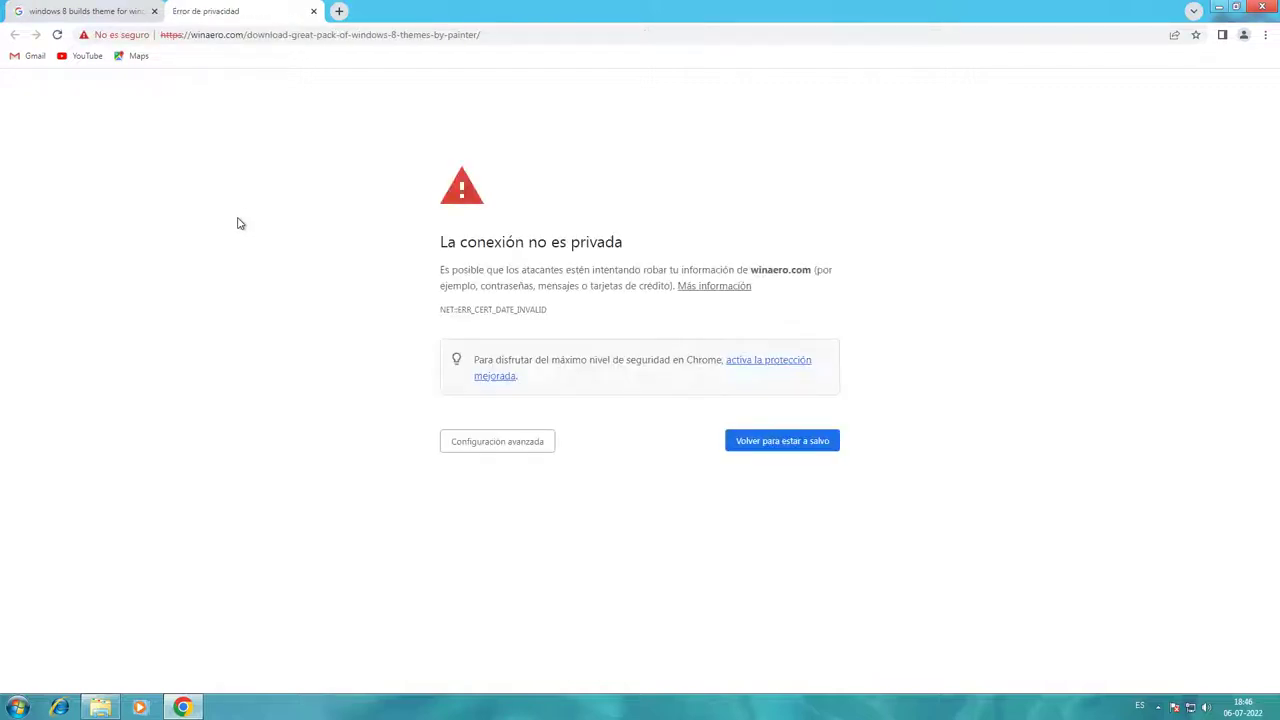
left_click(518, 445)
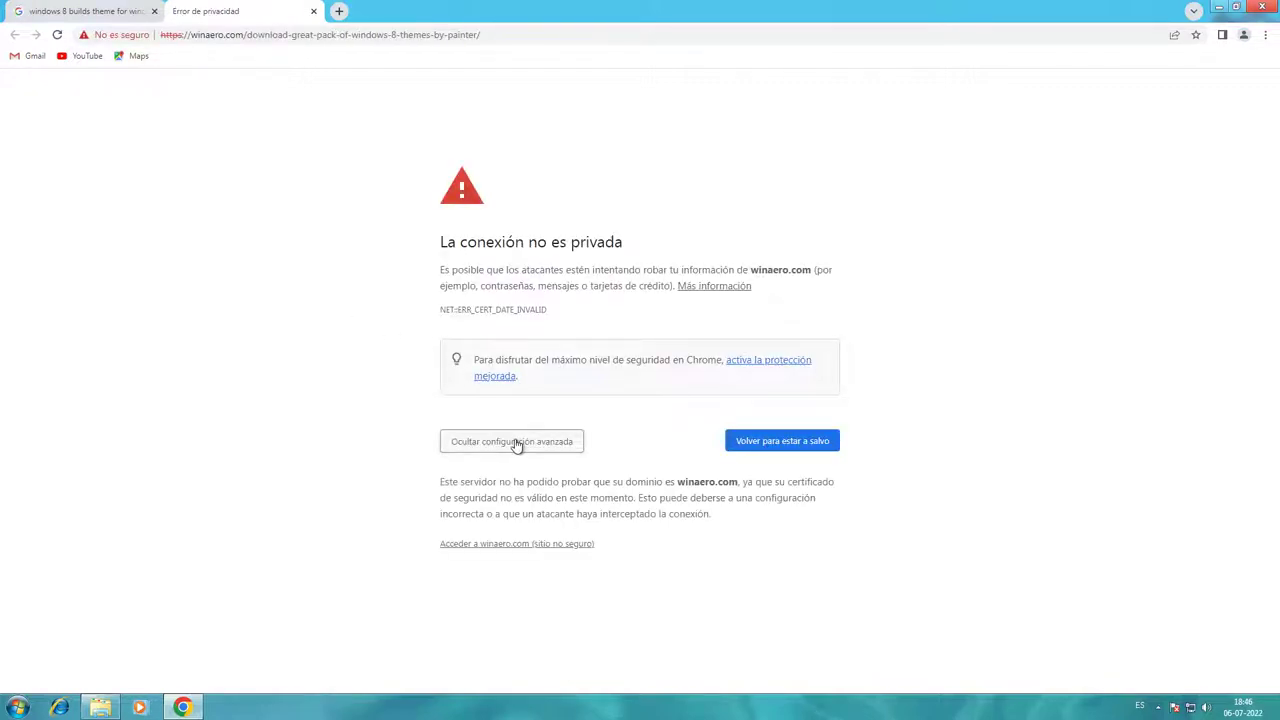
left_click(490, 546)
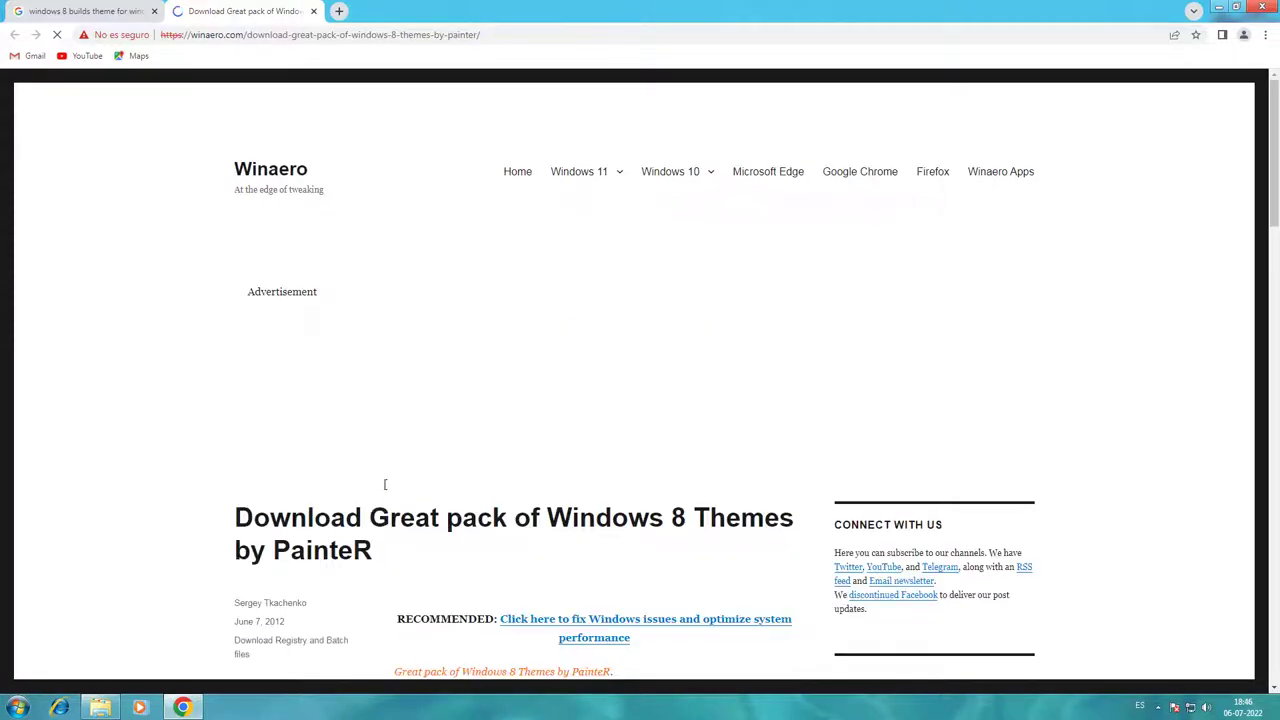
Download the Windows 8 themes pack zip using the download link on the Winaero page.
scroll(377, 467, "down", 2)
scroll(377, 467, "down", 4)
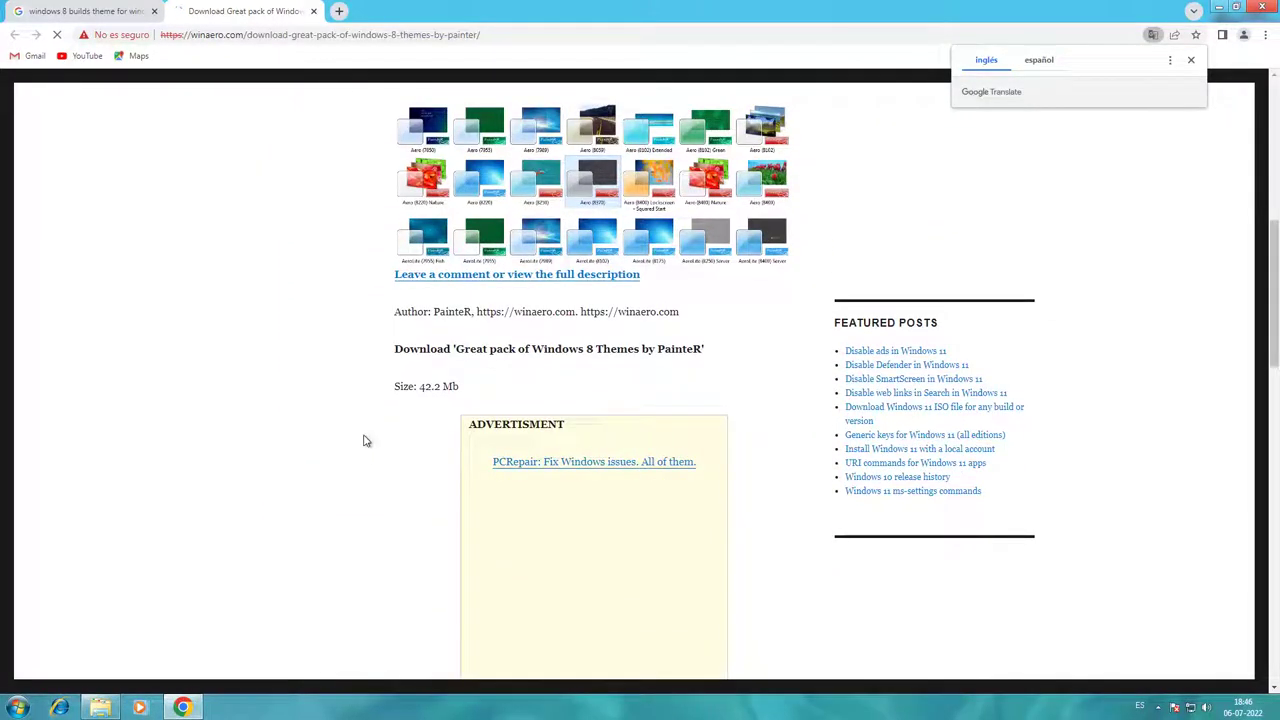
scroll(367, 380, "down", 4)
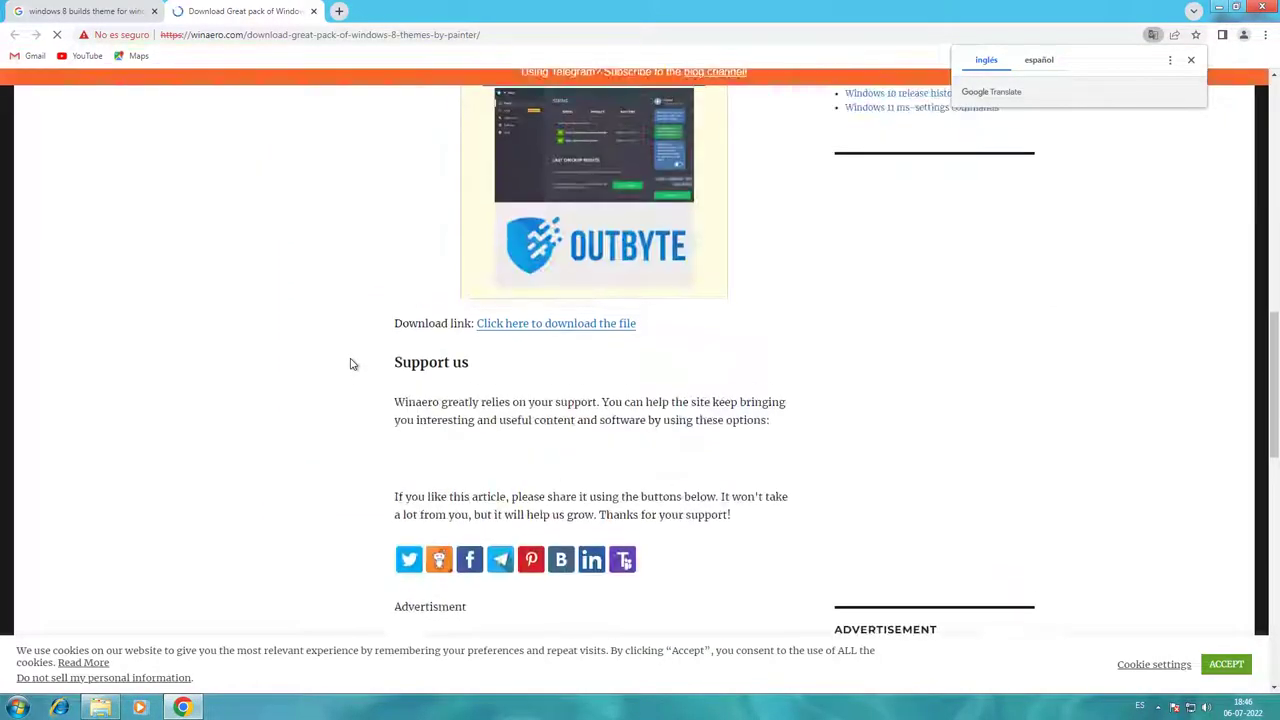
left_click(492, 336)
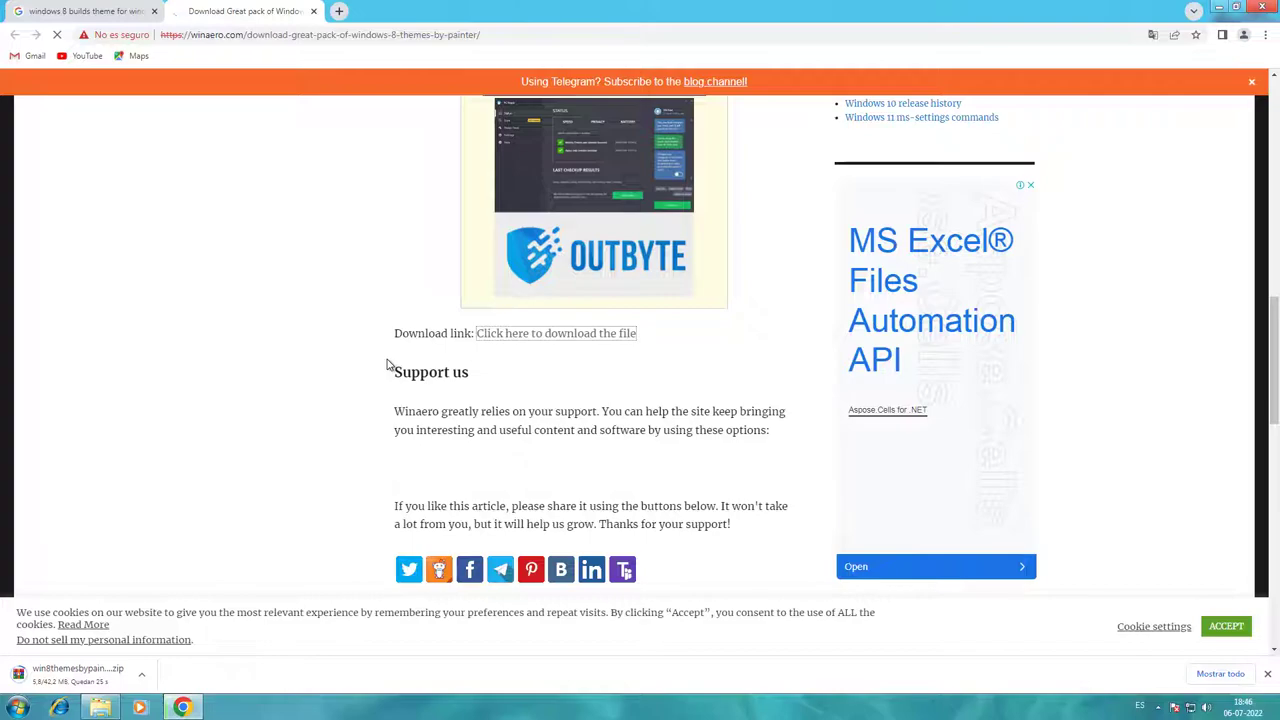
scroll(368, 361, "up", 2)
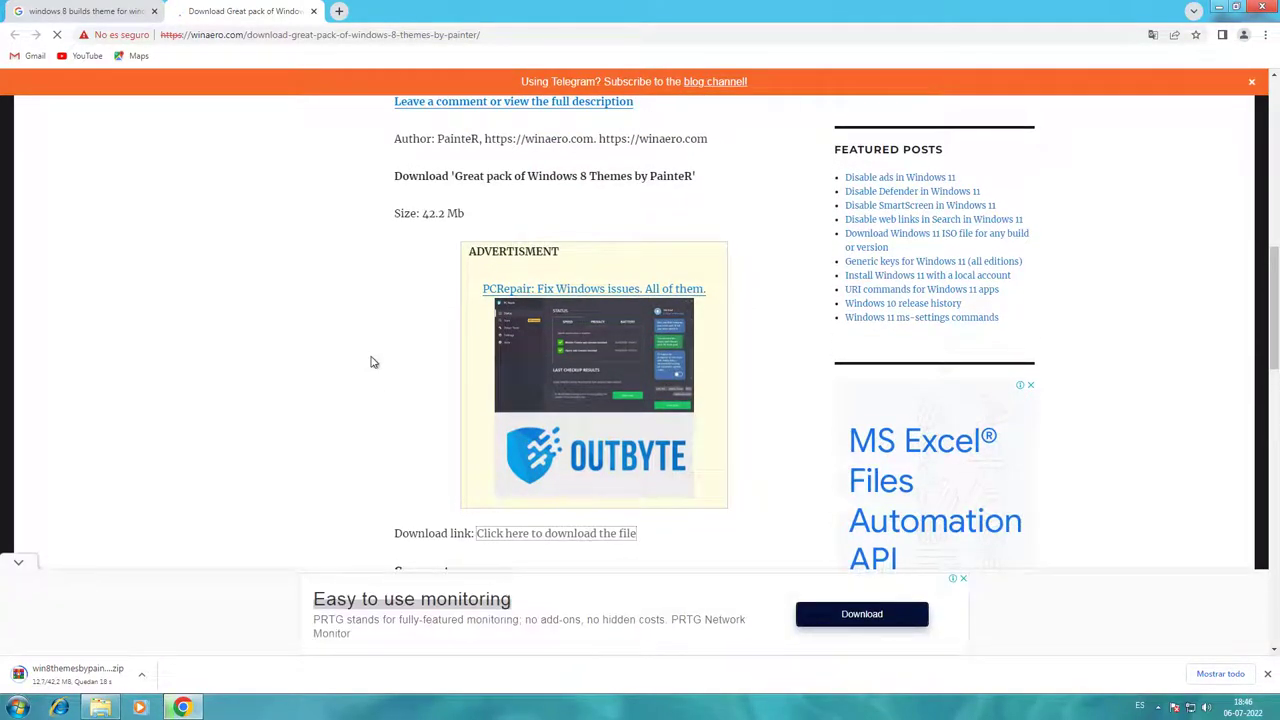
Open the downloads list, close the other two tabs, and show the finished win8themesbypainter.zip in its folder.
key("ctrl+j")
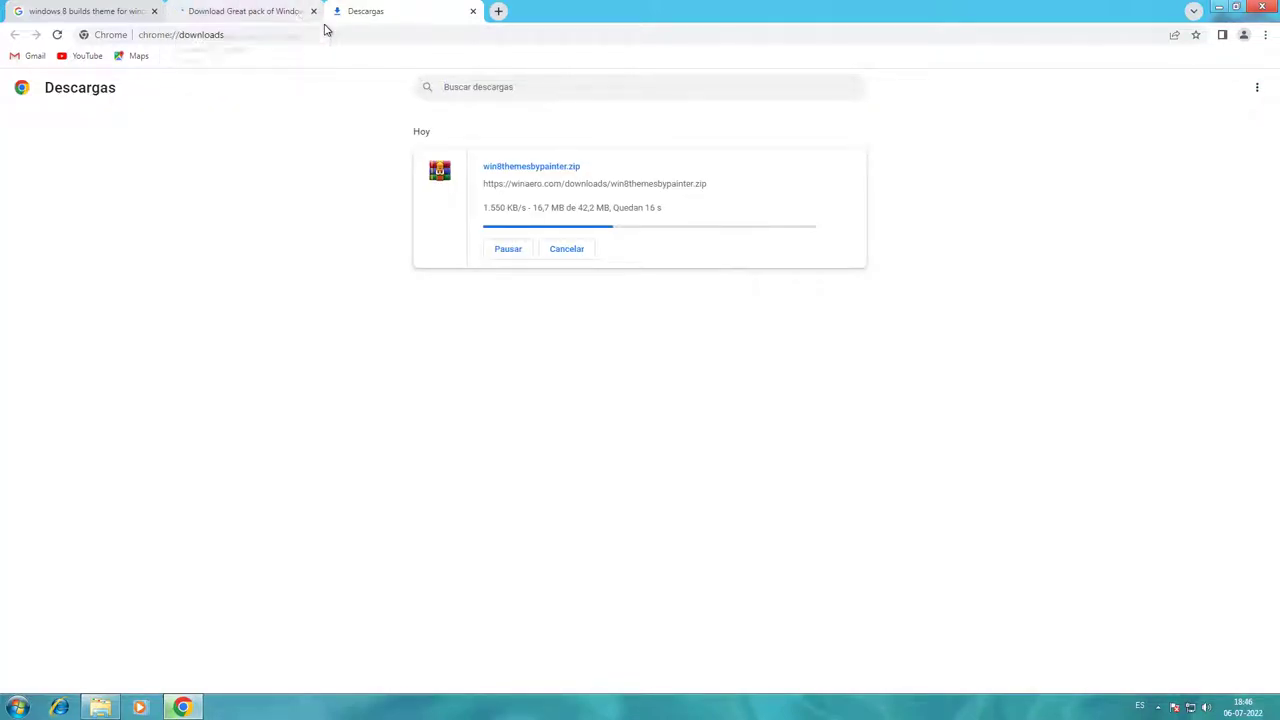
left_click(314, 12)
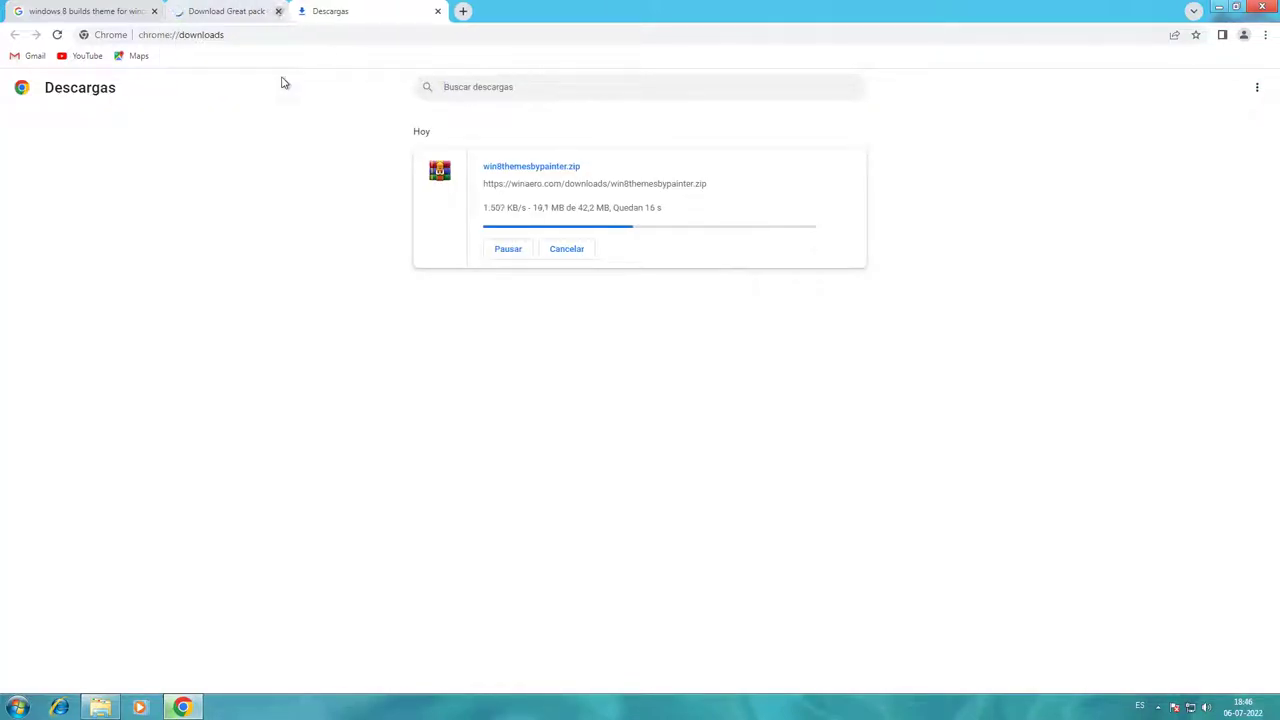
left_click(155, 12)
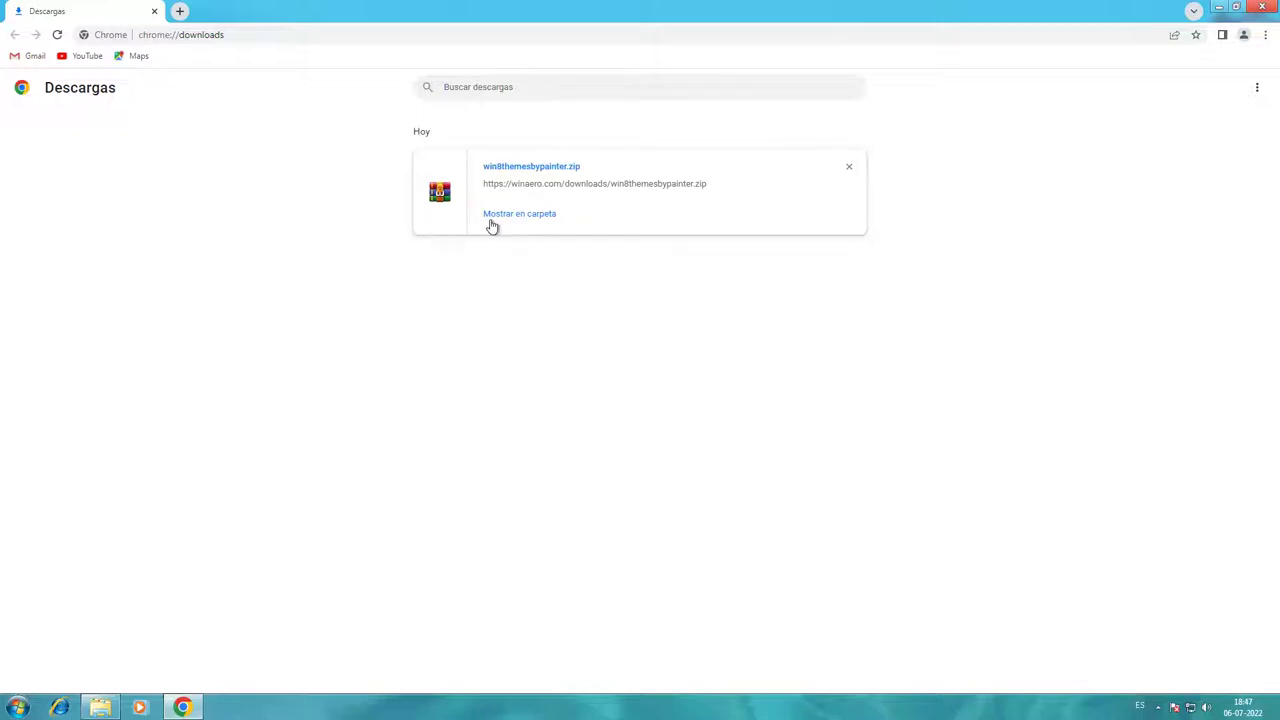
left_click(495, 220)
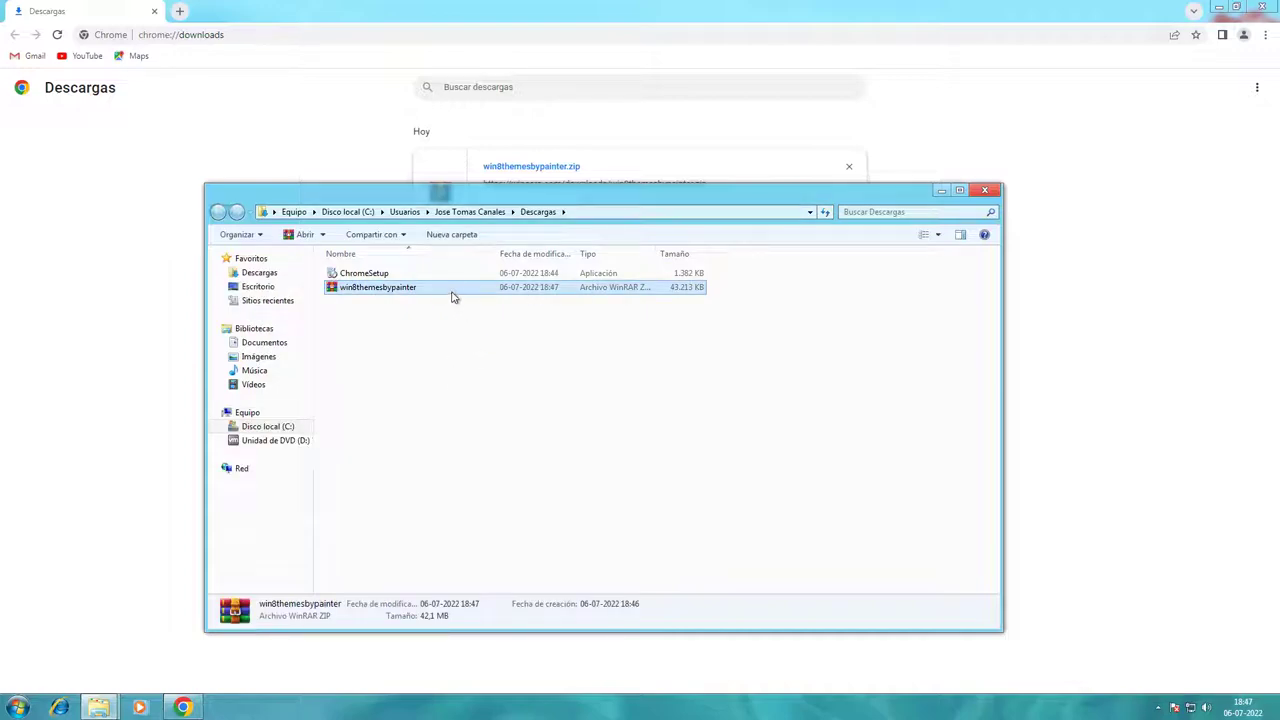
Extract win8themesbypainter.zip into its own win8themesbypainter folder and open the Themes folder inside it.
right_click(452, 290)
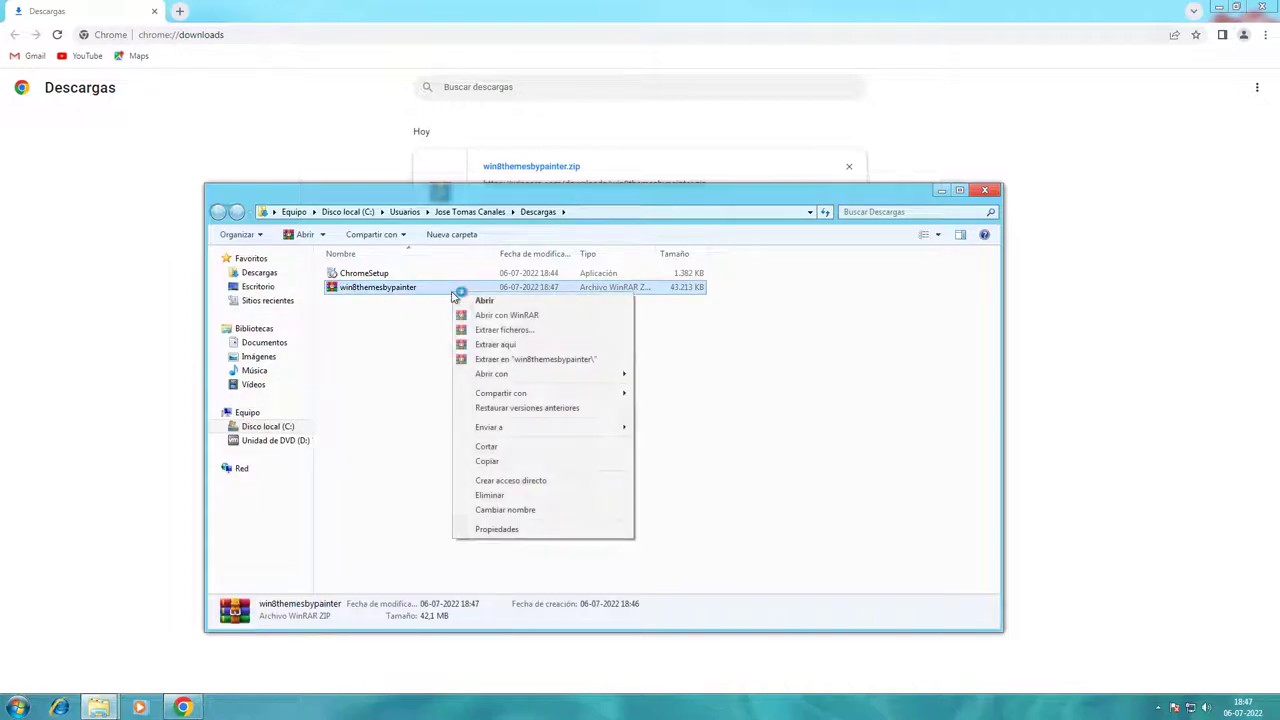
left_click(473, 359)
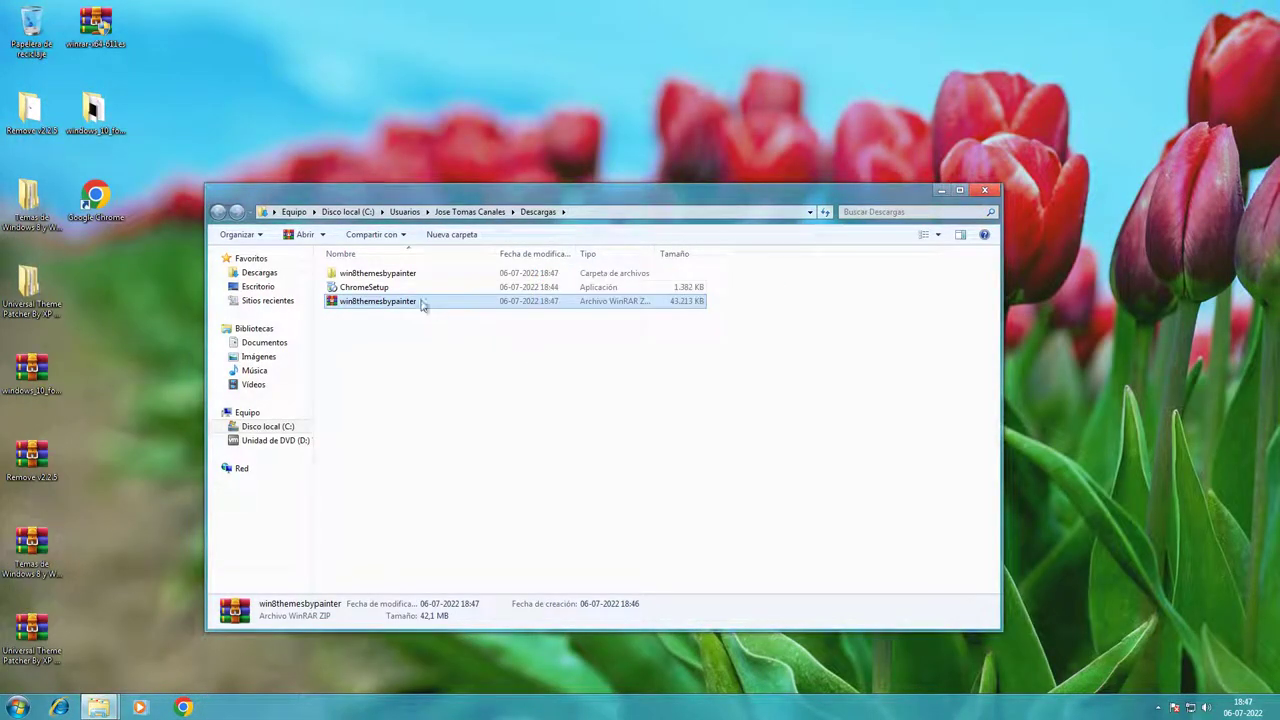
double_click(390, 273)
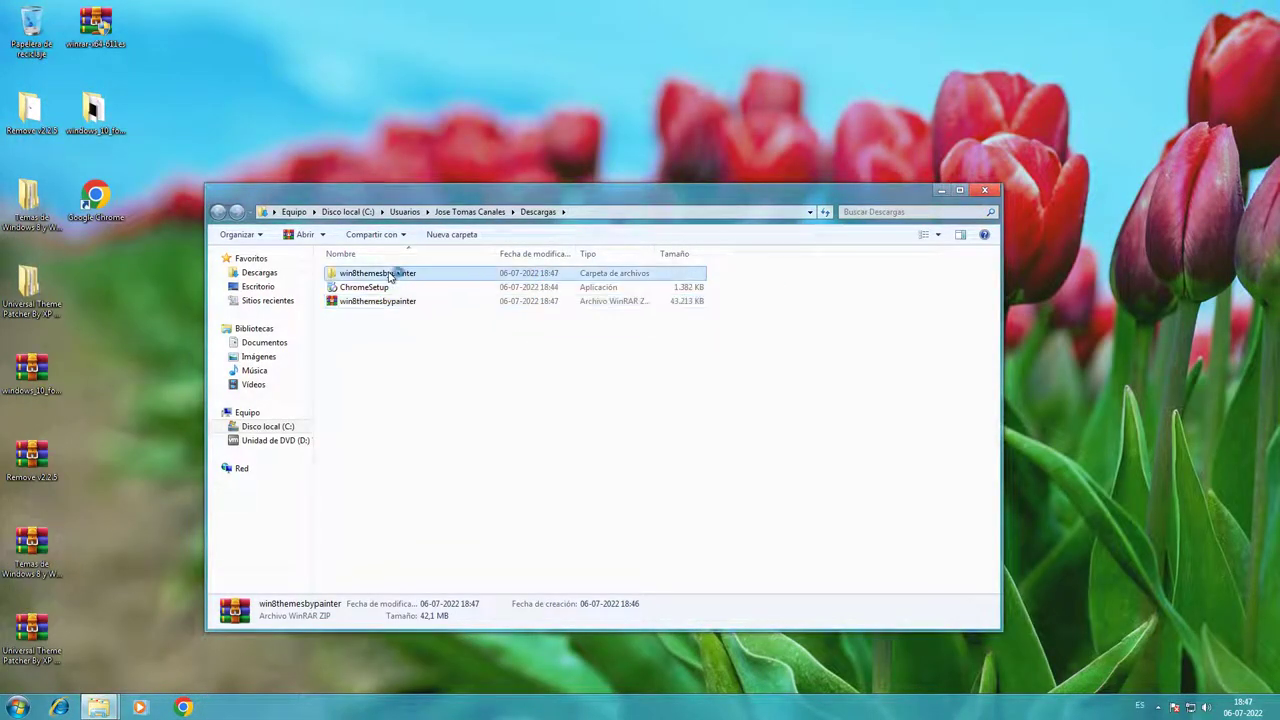
double_click(393, 302)
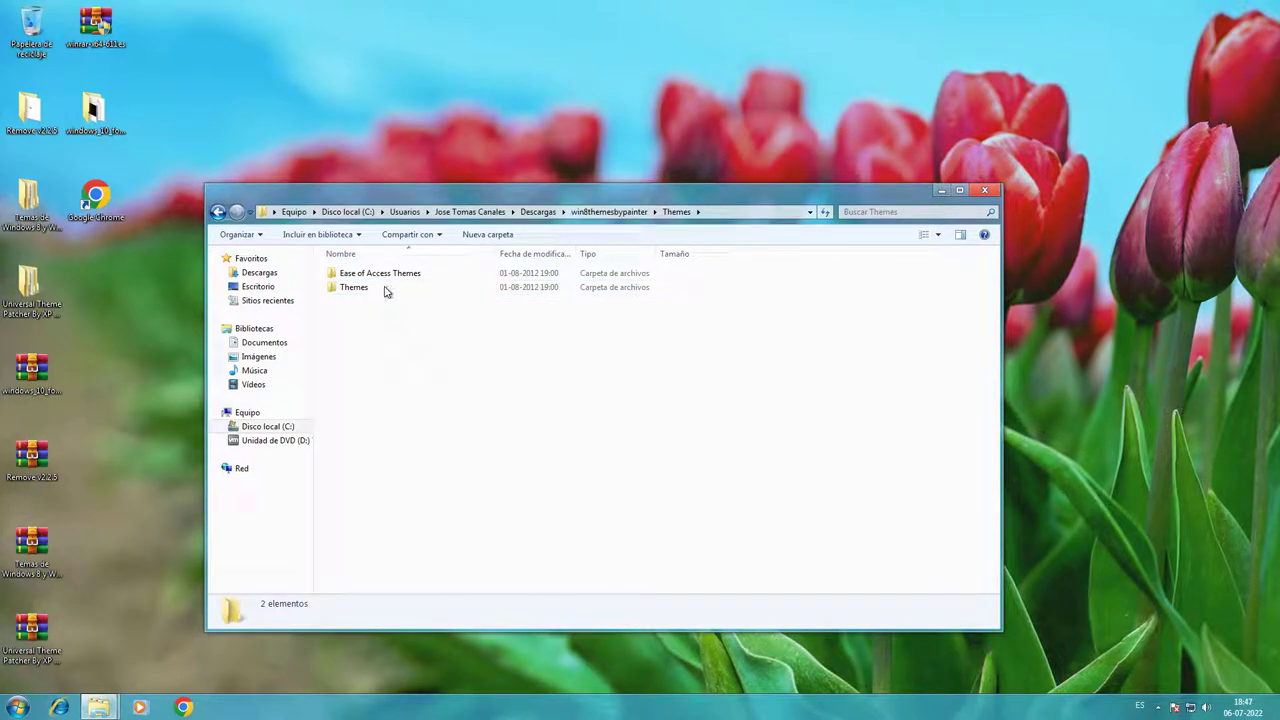
Copy both the Ease of Access Themes and Themes folders from the extracted pack.
left_click(386, 290)
left_click(381, 277, "ctrl")
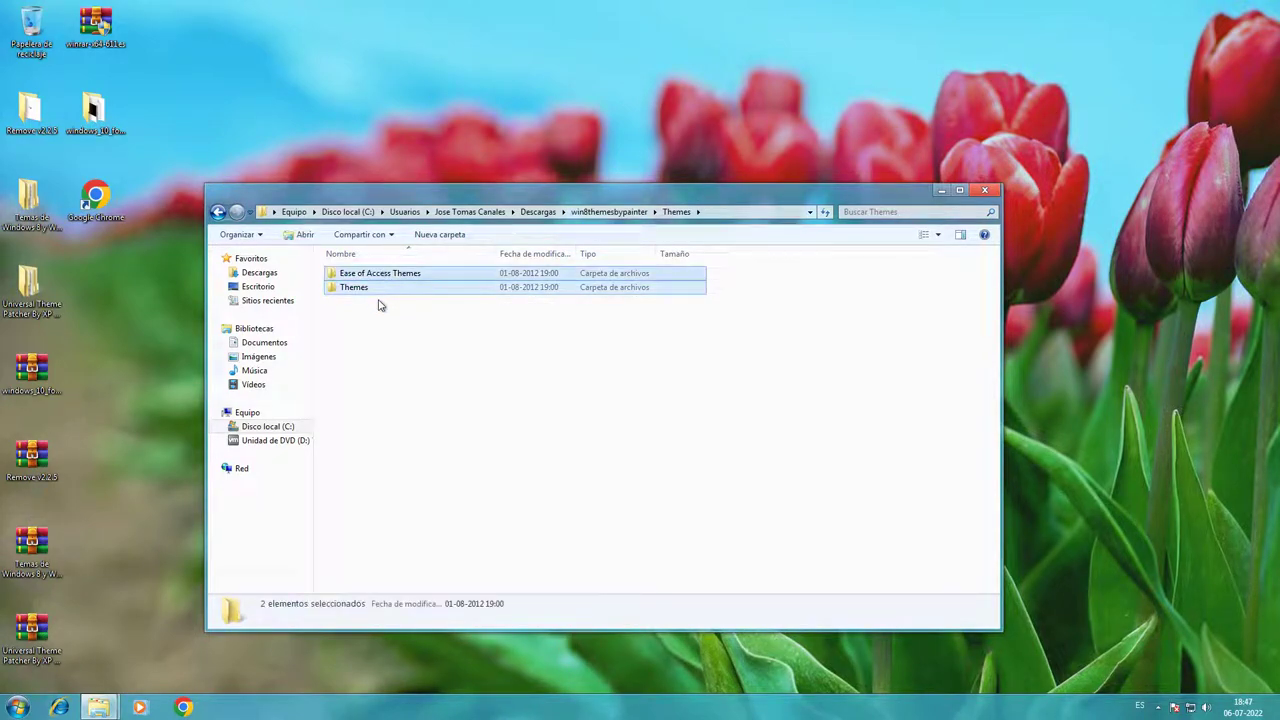
right_click(369, 280)
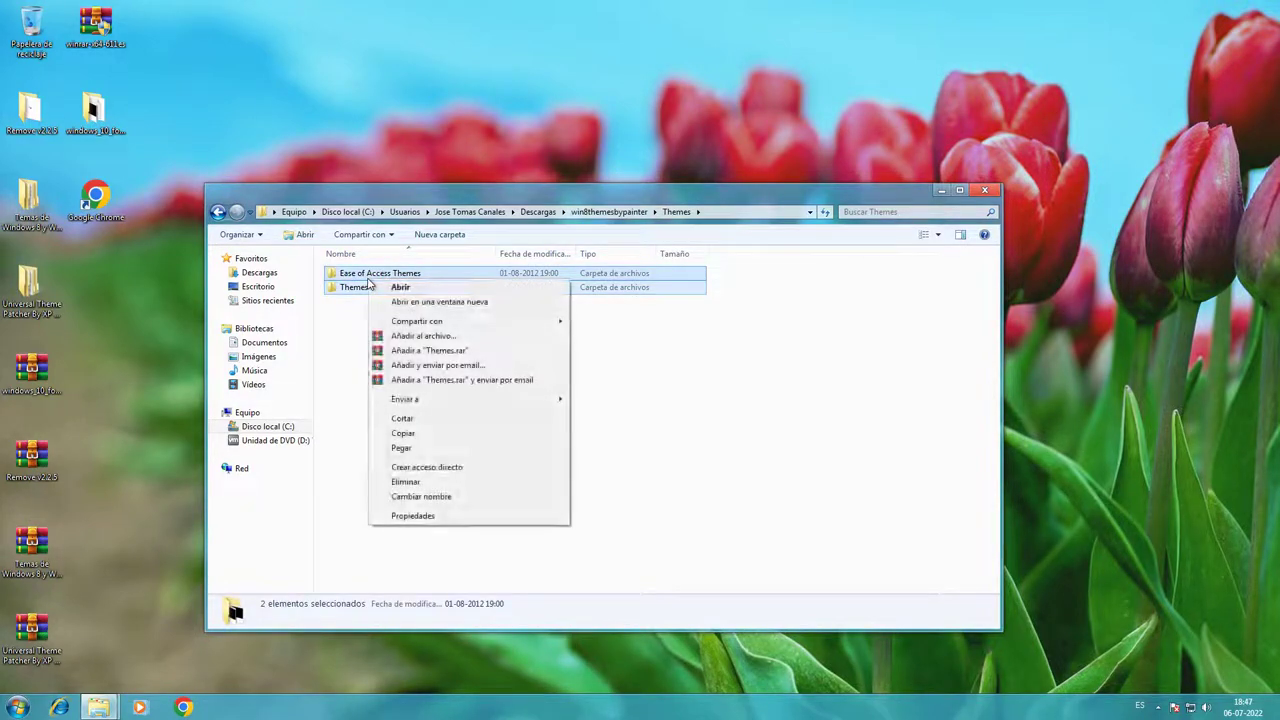
left_click(402, 432)
Open the Resources folder inside the Windows folder on the local disk (C:).
left_click(305, 426)
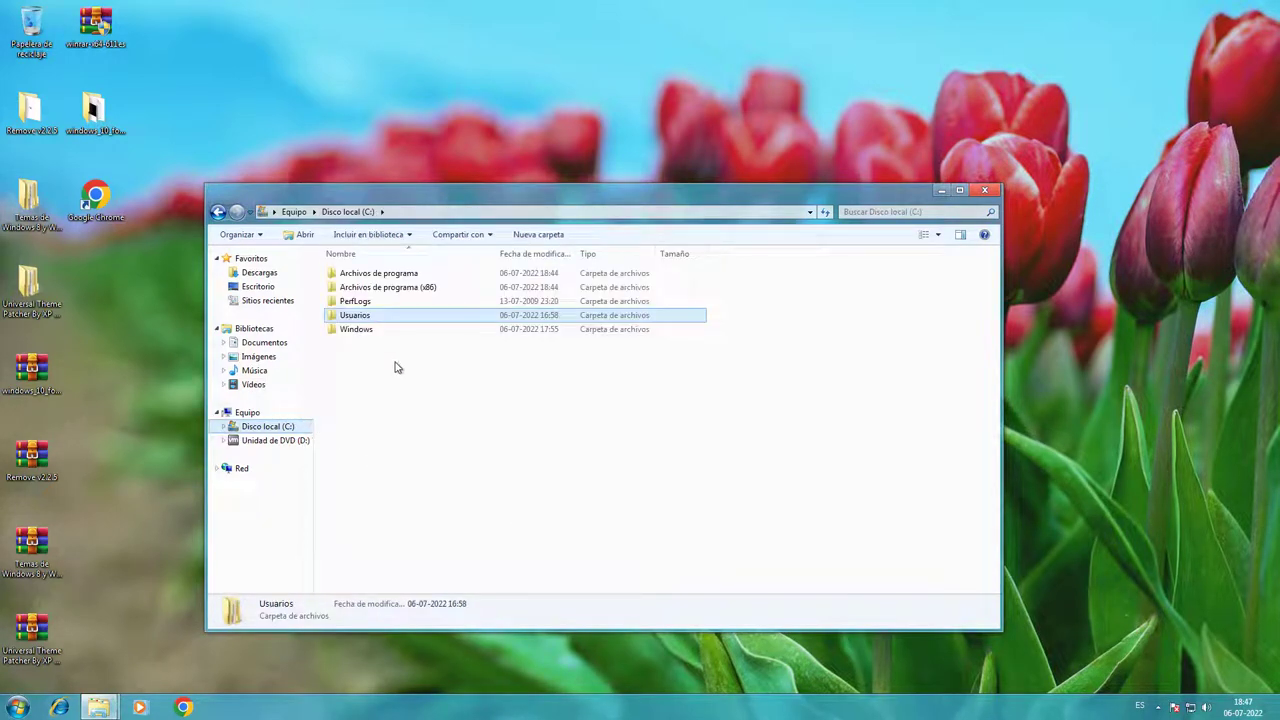
double_click(392, 336)
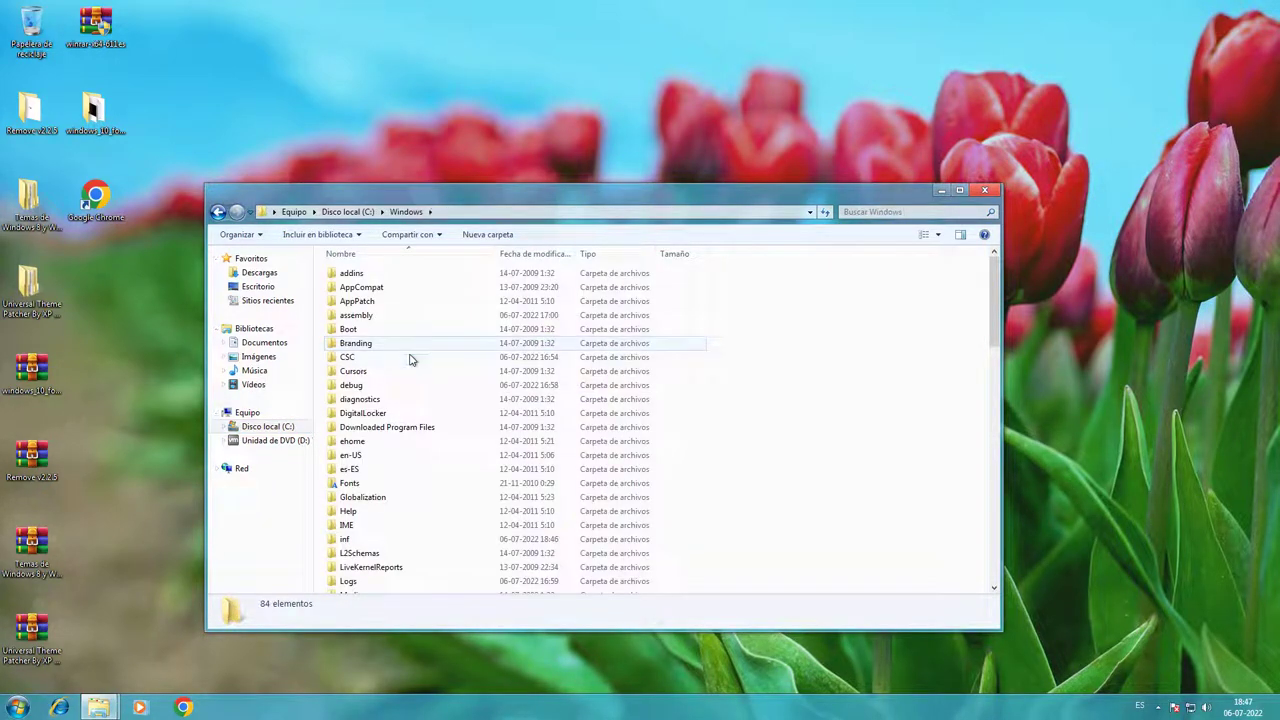
scroll(409, 360, "down", 6)
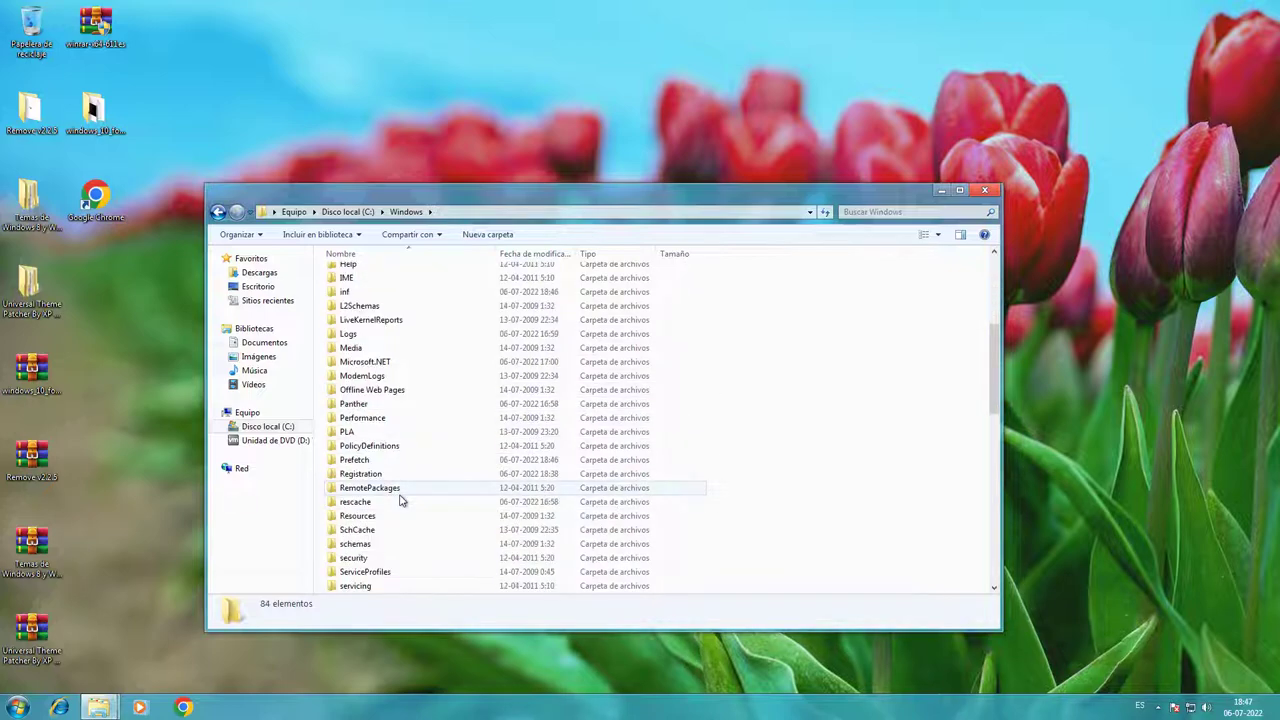
double_click(403, 519)
Paste the copied theme folders into Resources, merging them with the existing folders under administrator permission, and close the folder window.
right_click(421, 470)
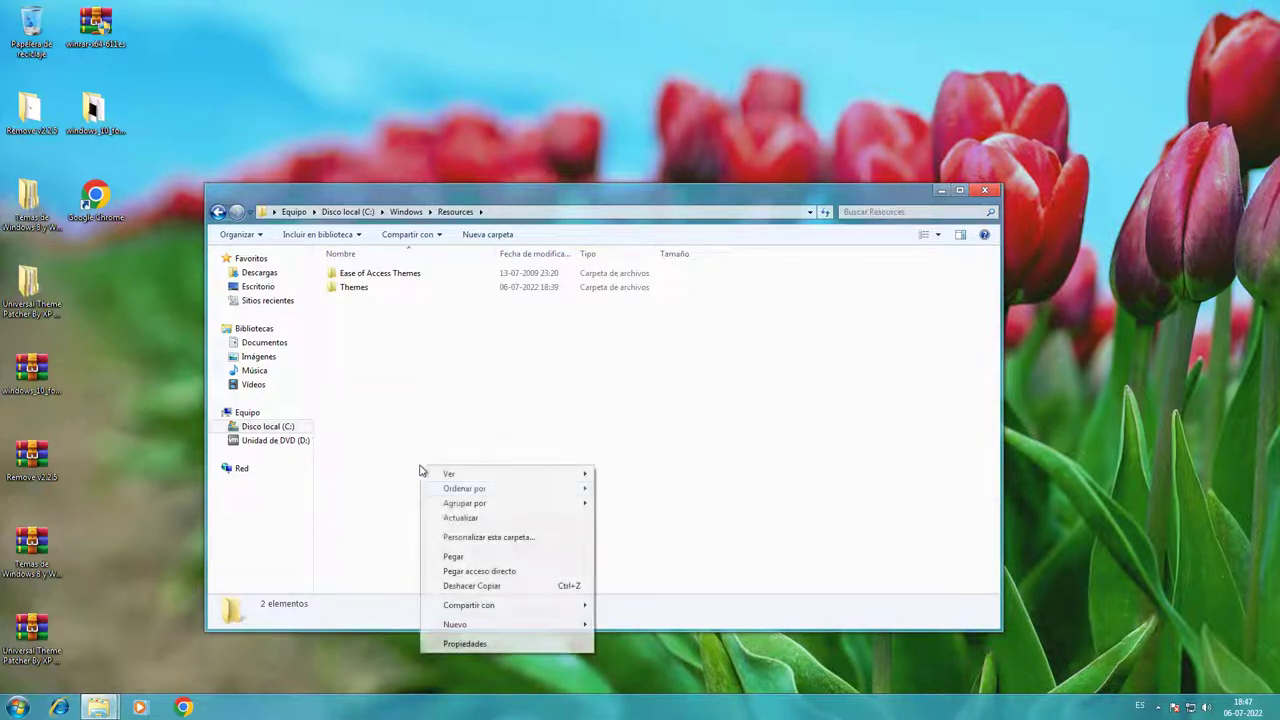
left_click(453, 556)
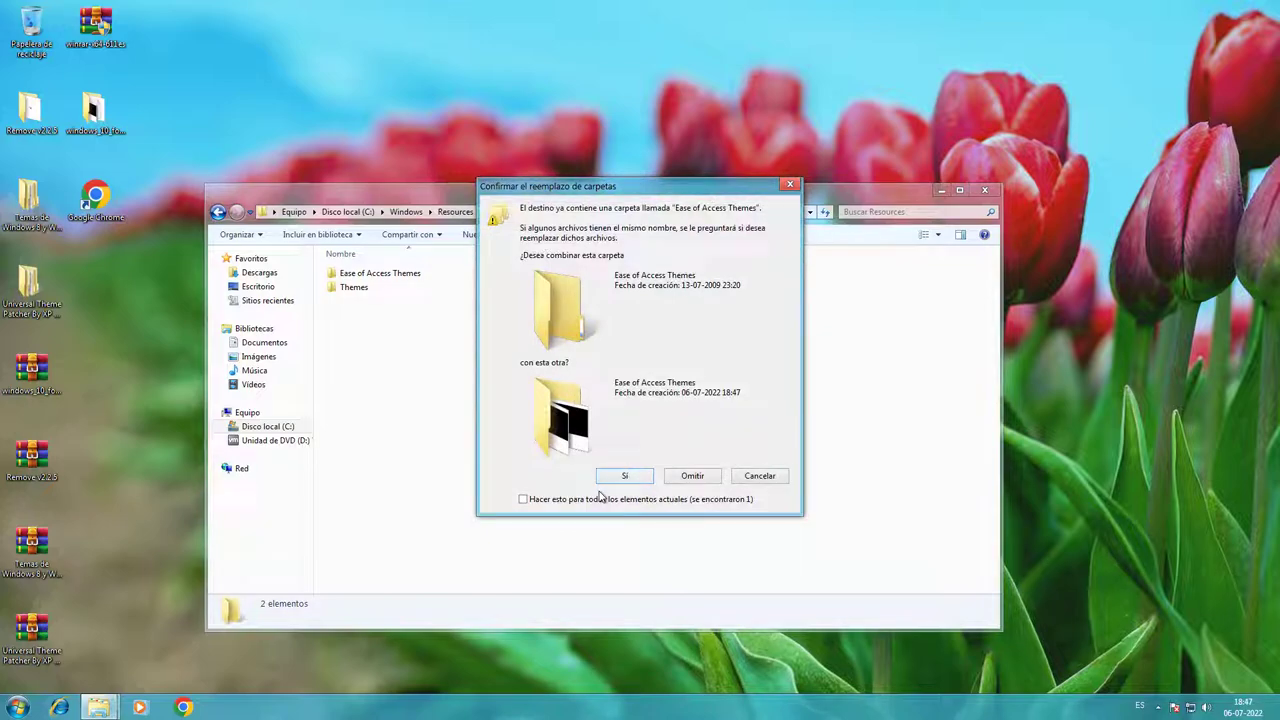
left_click(612, 479)
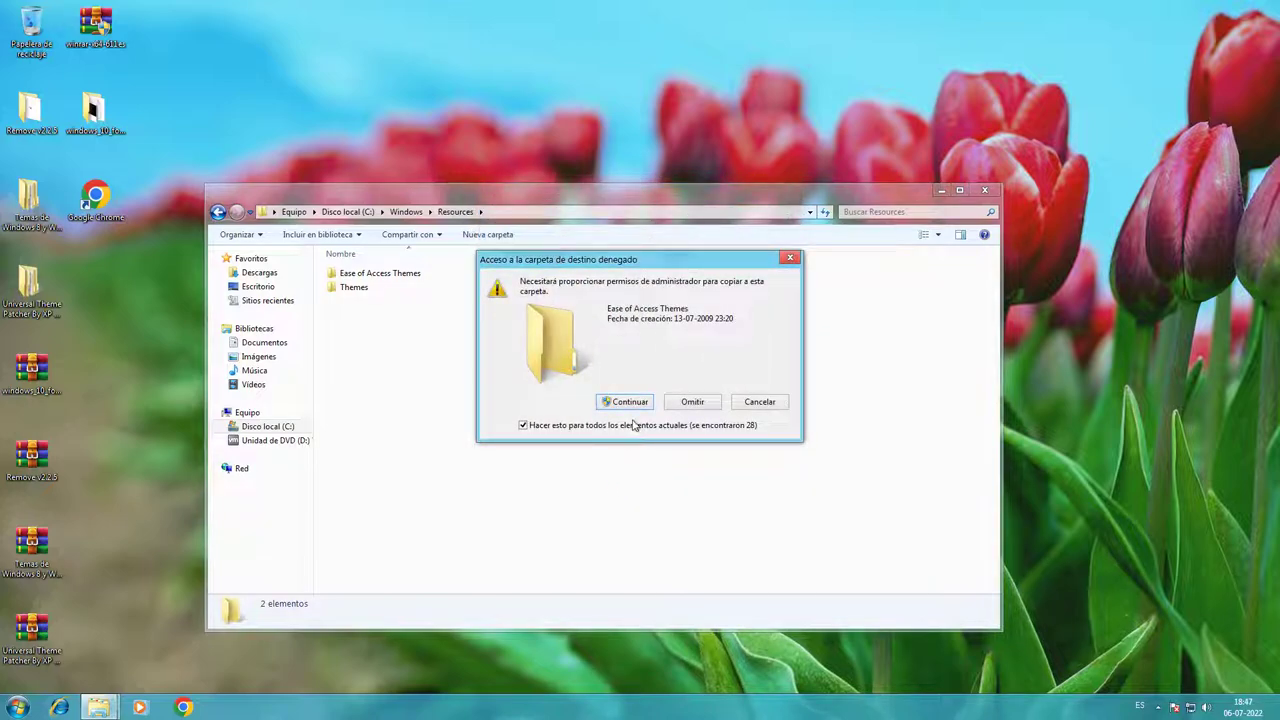
left_click(629, 405)
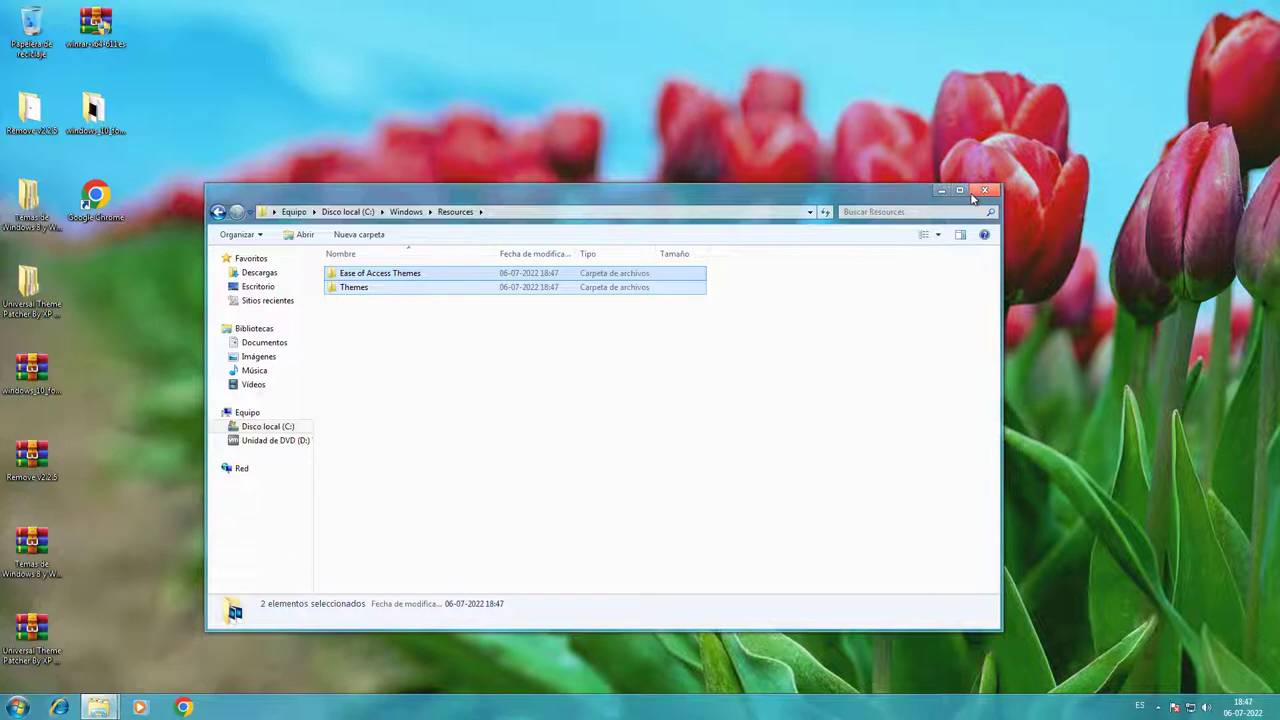
left_click(972, 195)
Open the desktop personalization settings and apply the Windows 7 Aero theme.
right_click(591, 277)
left_click(632, 436)
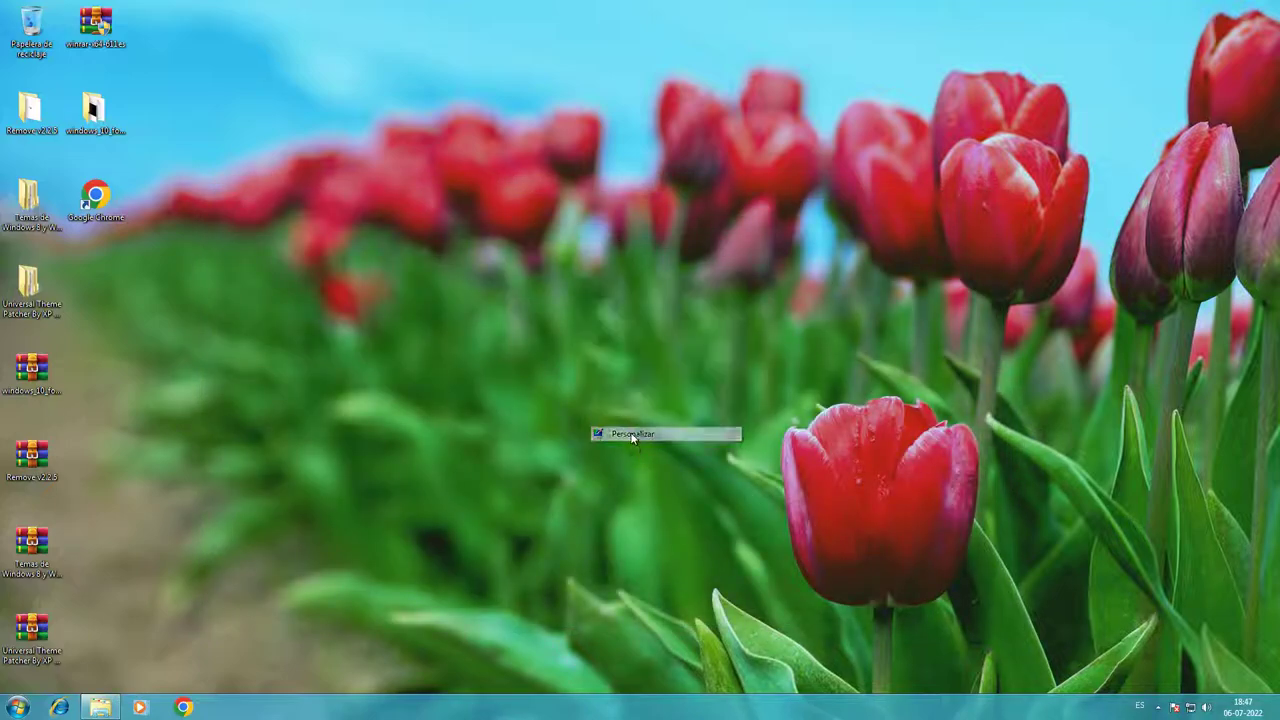
mouse_move(106, 708)
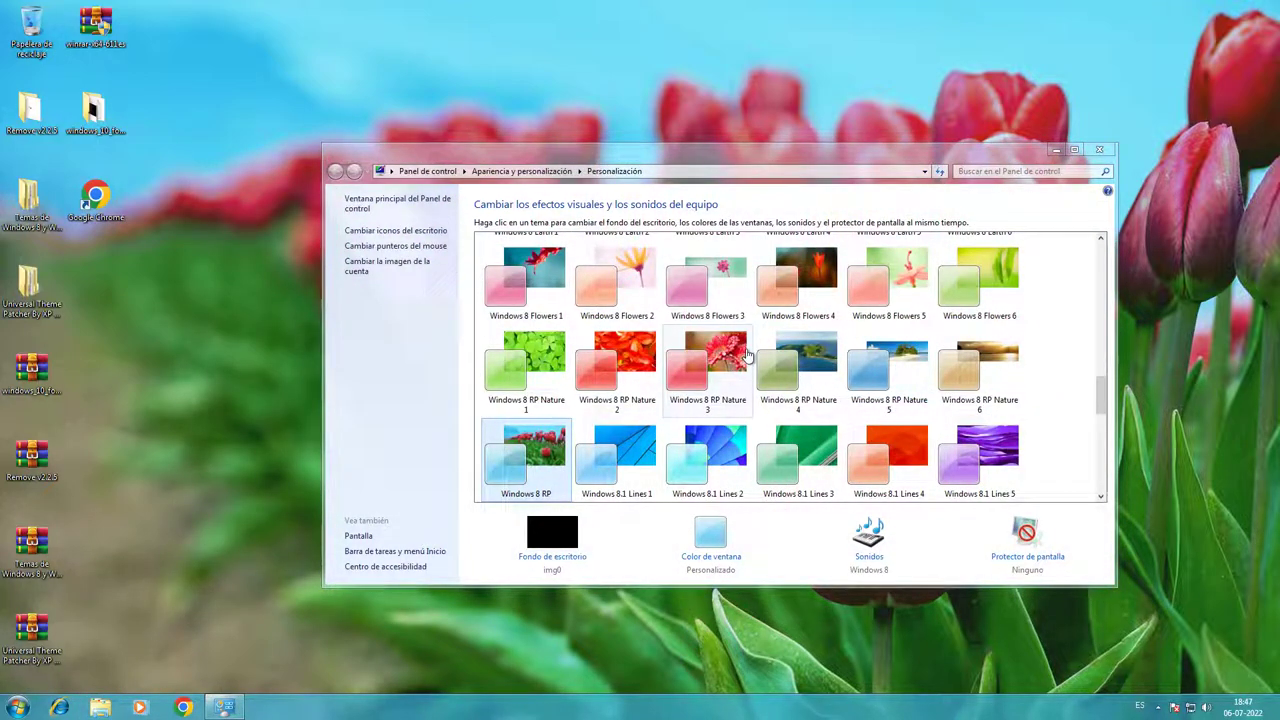
left_click(447, 408)
scroll(740, 385, "down", 1)
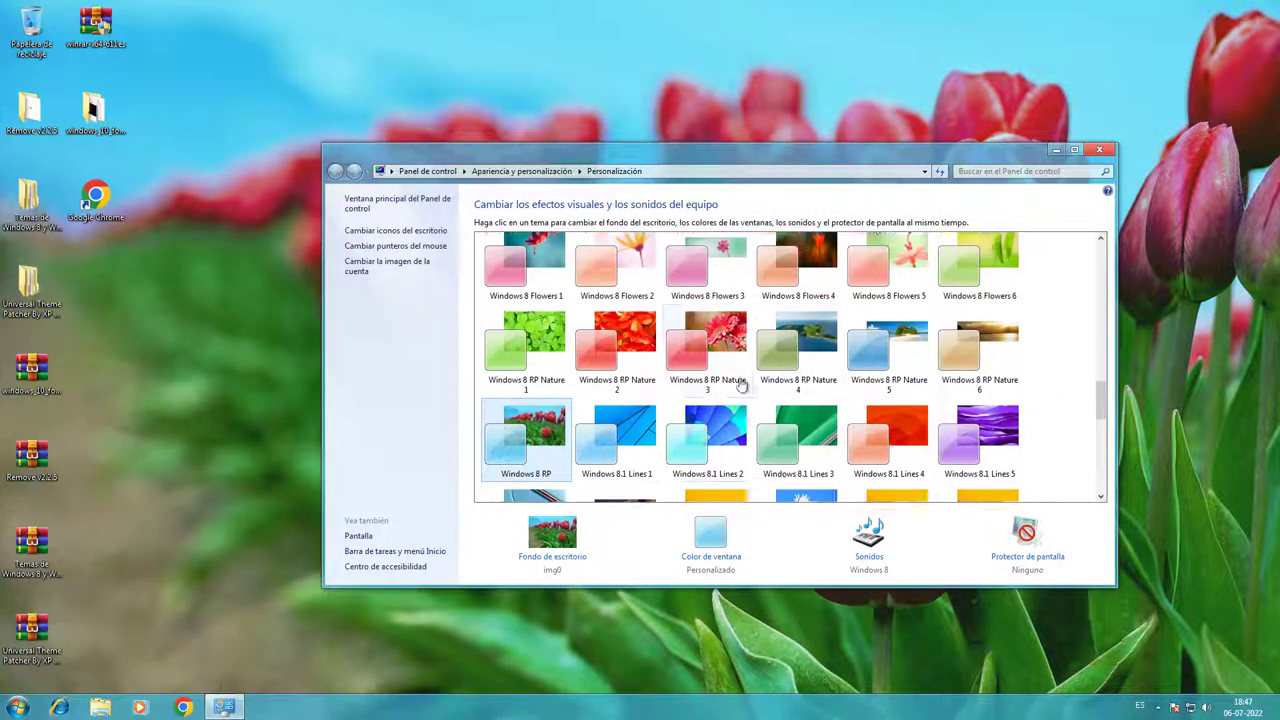
scroll(740, 385, "down", 8)
scroll(741, 385, "up", 4)
scroll(740, 385, "up", 10)
scroll(760, 407, "up", 10)
scroll(748, 387, "up", 5)
left_click(533, 297)
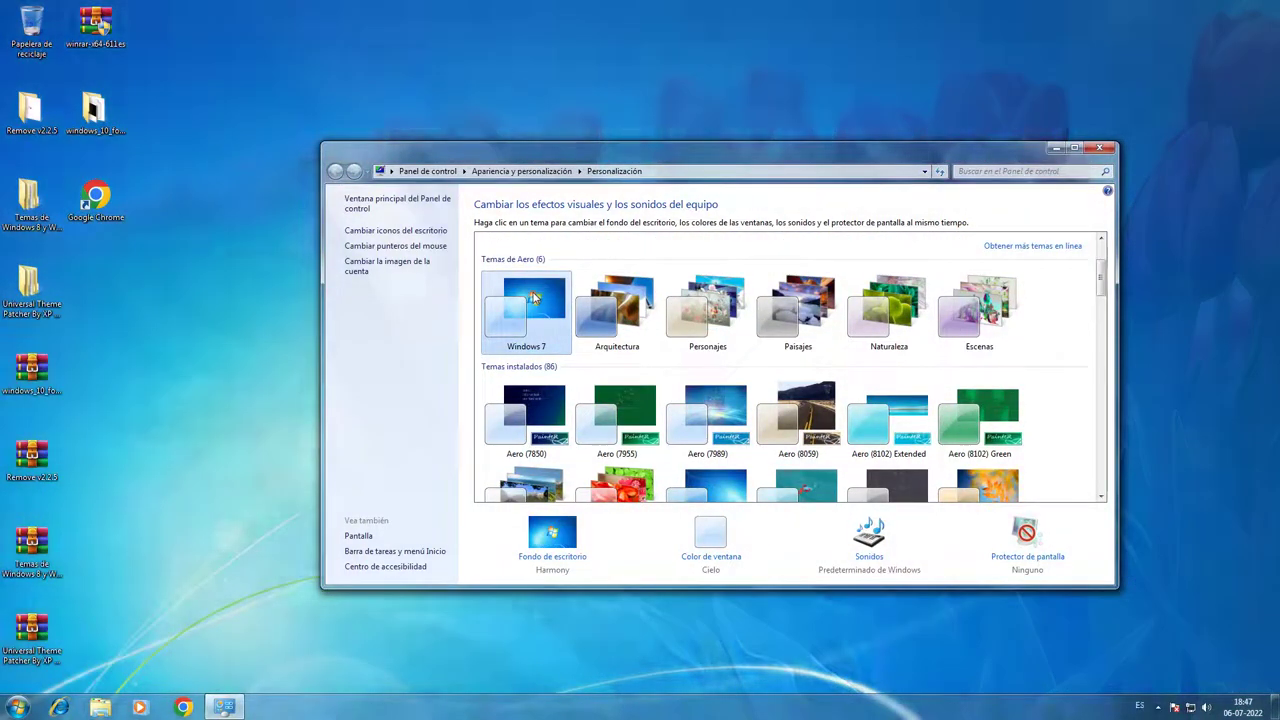
Apply the Aero (7850) theme, reposition the Personalization window, and run winver to show the About Windows dialog before closing it.
left_click(521, 448)
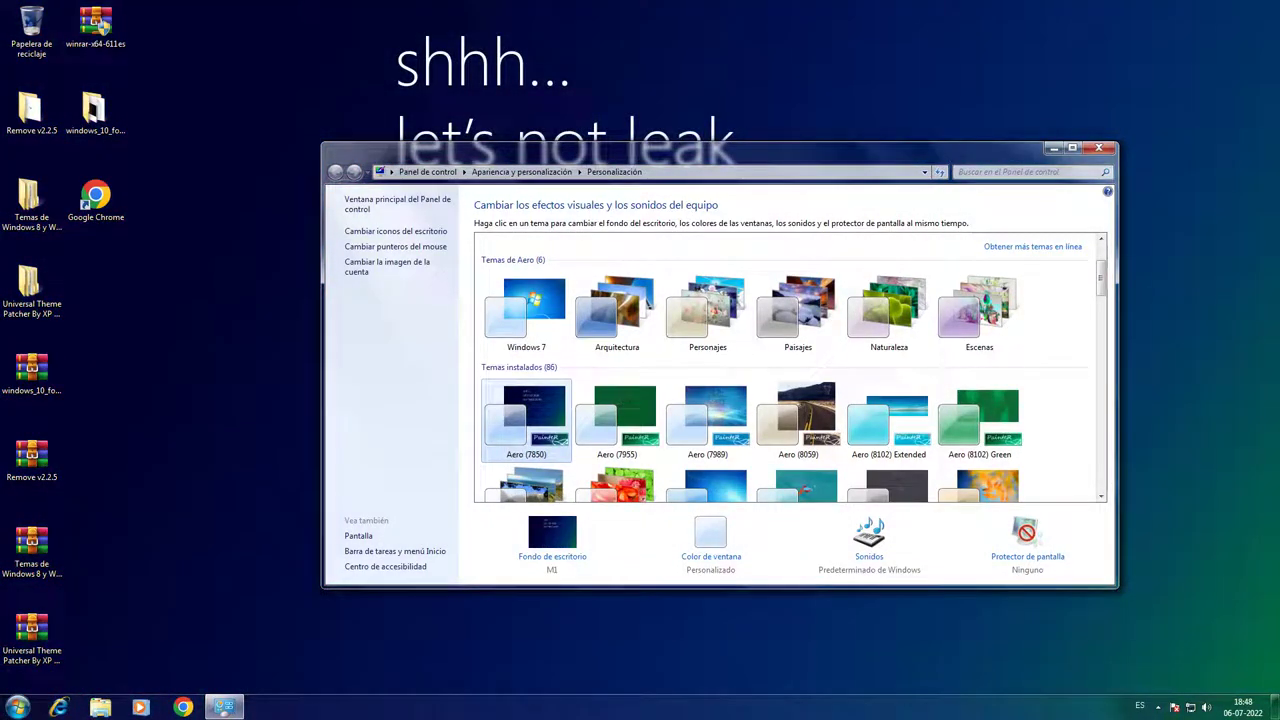
left_click_drag(950, 156, 885, 165)
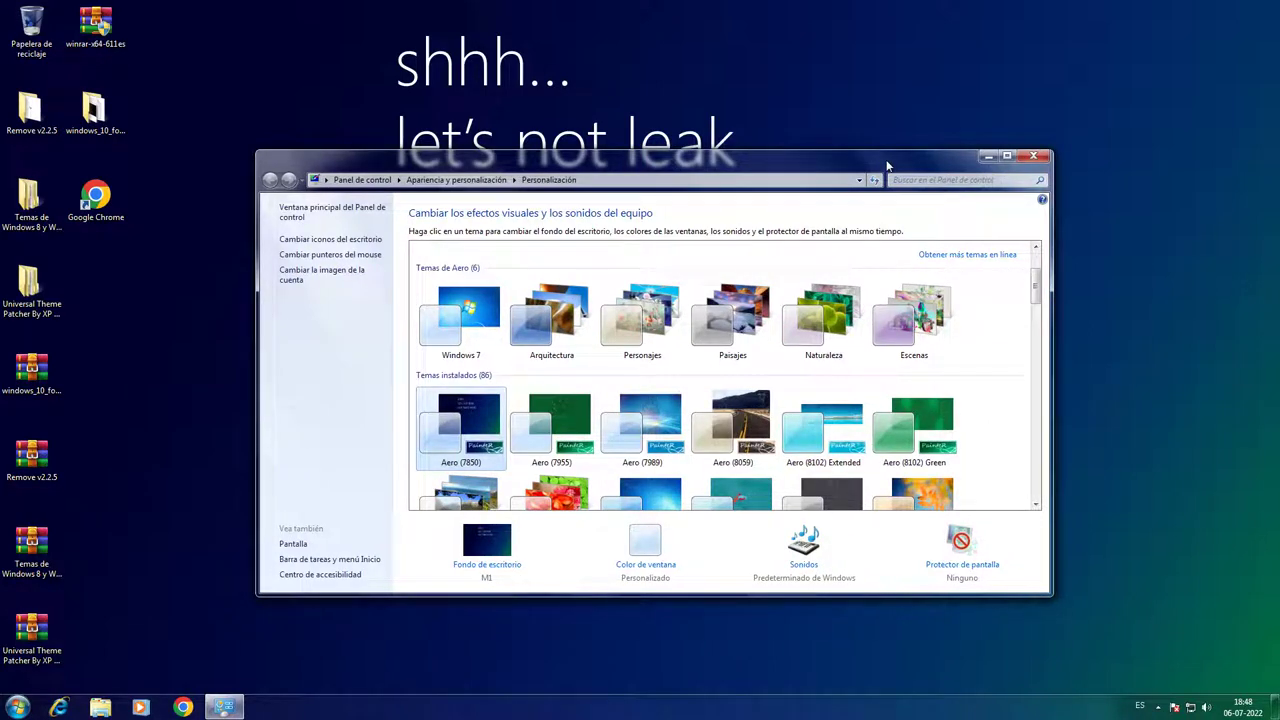
key("super+r")
key("Return")
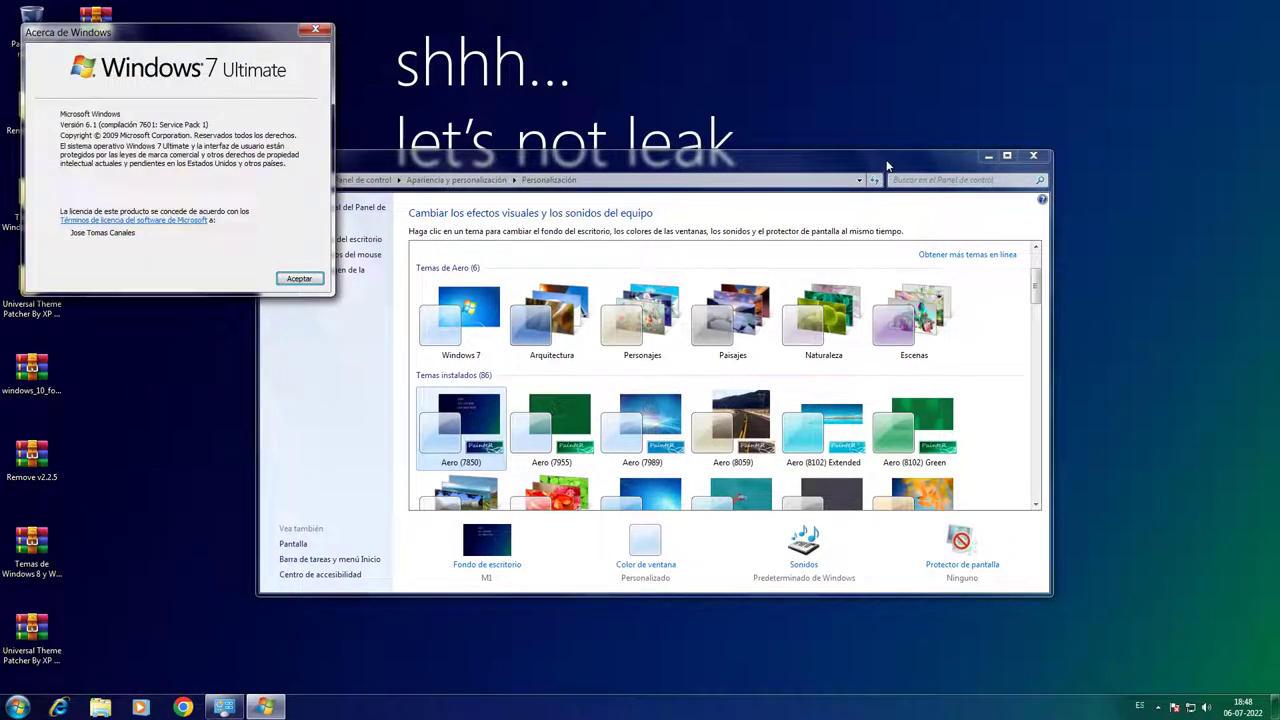
key("Return")
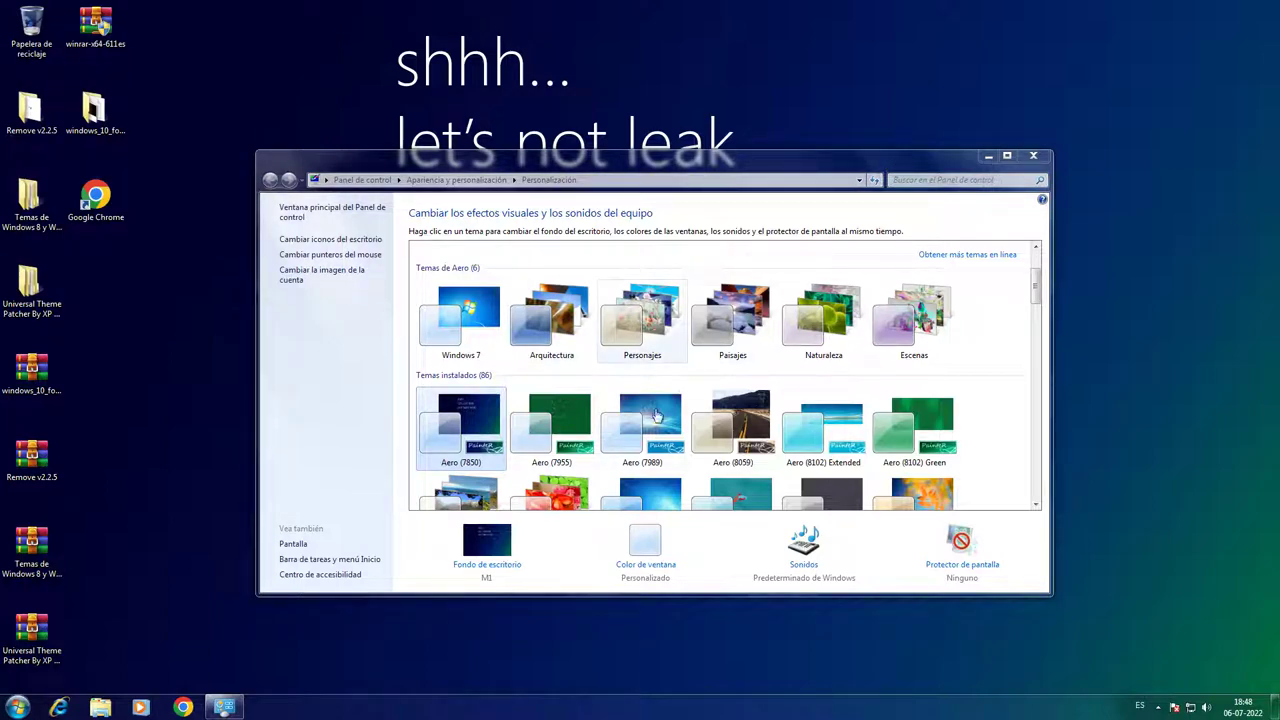
Apply the Aero (7955) theme, run winver, and move the About Windows dialog over the Personalization window before closing it.
left_click(535, 443)
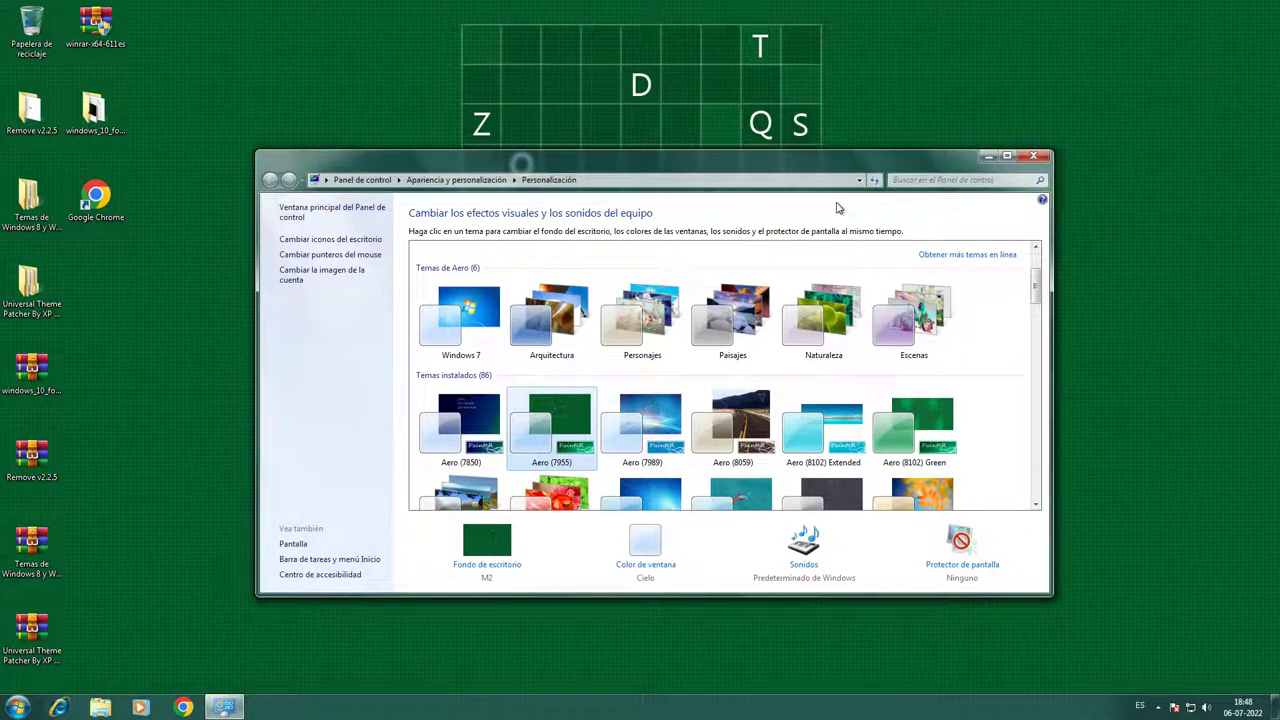
key("super+r")
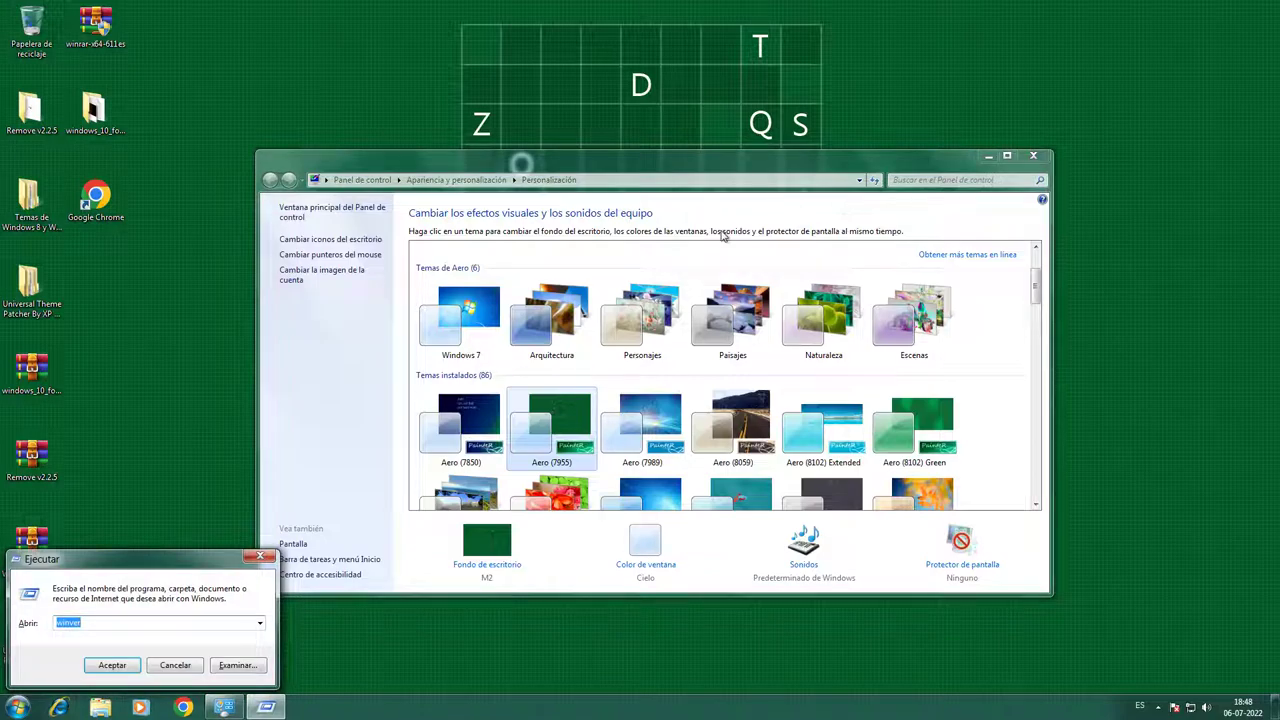
key("Return")
left_click_drag(178, 24, 847, 165)
key("Return")
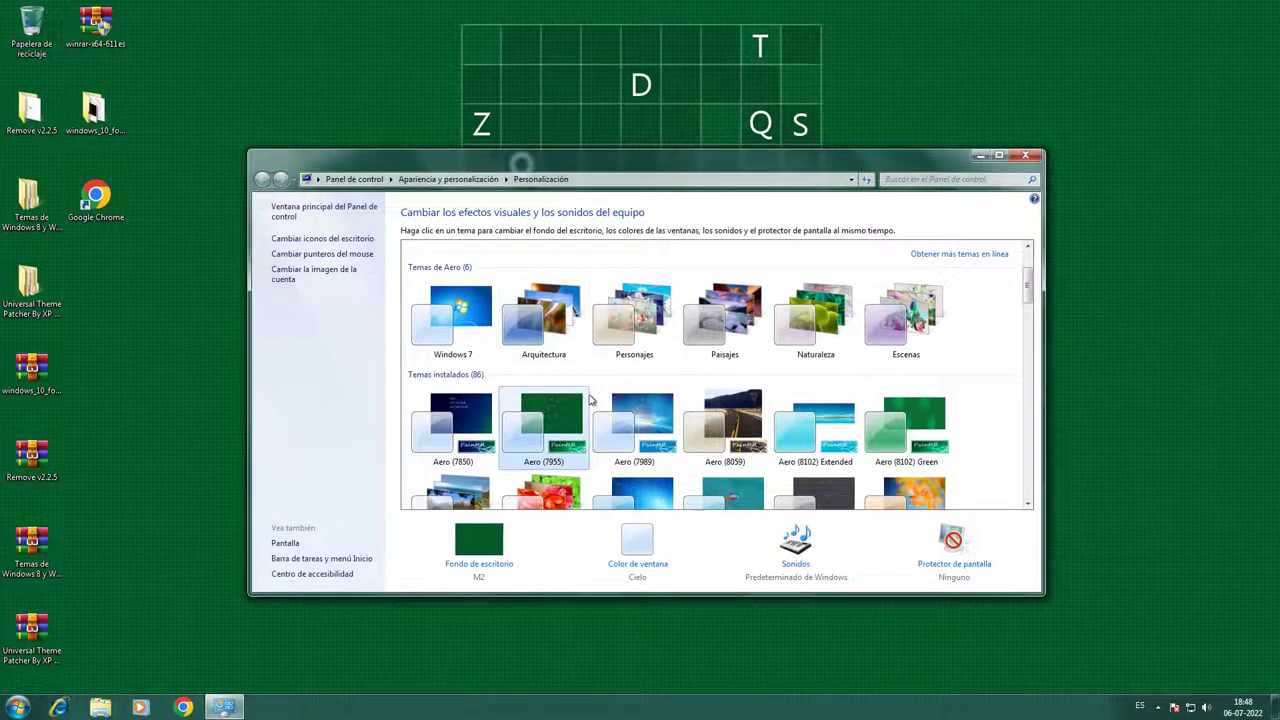
Apply the Aero (7989) theme, and maximize and restore the Personalization window to show its borders.
left_click(634, 405)
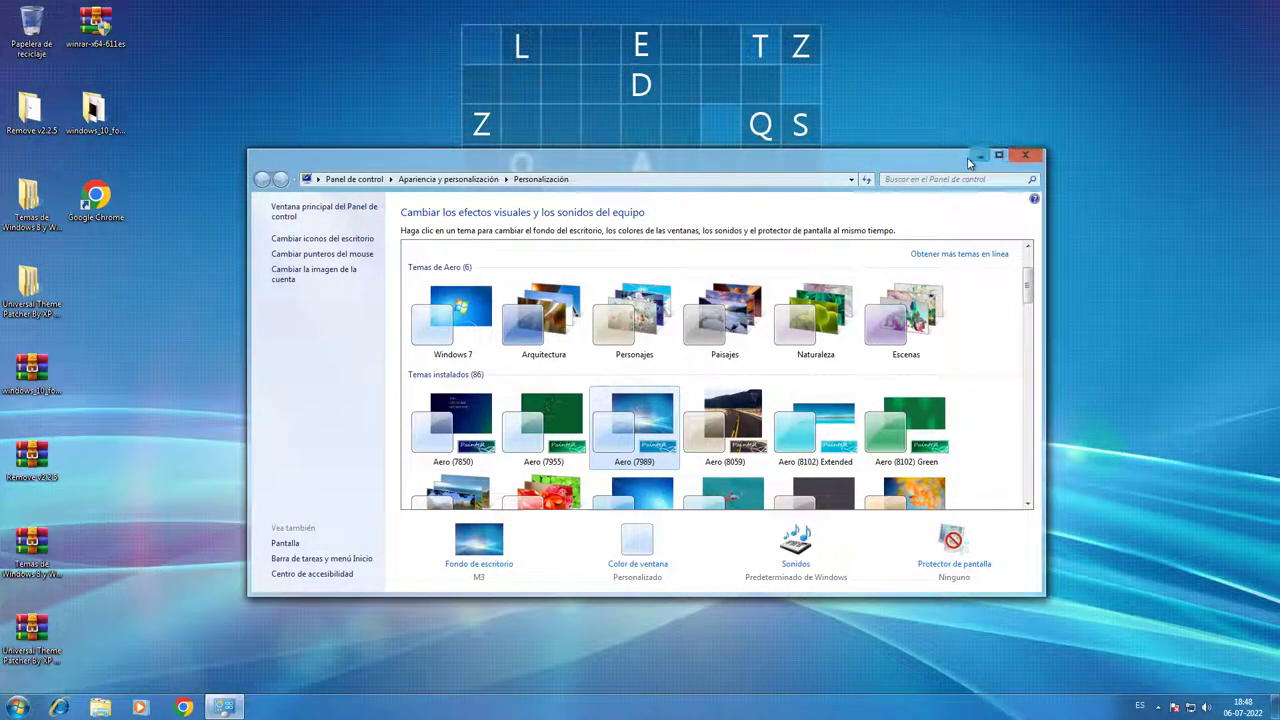
left_click(998, 155)
left_click_drag(770, 10, 709, 164)
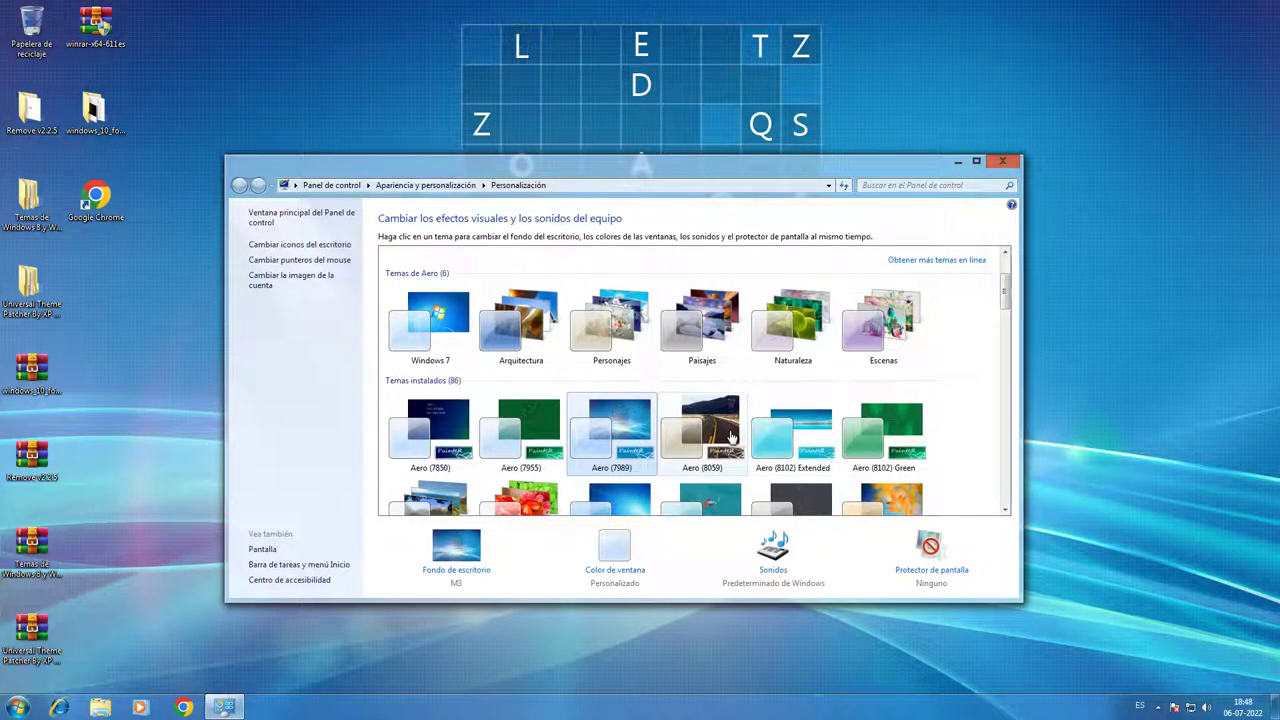
Apply the Aero (8059), Aero (8102) Extended and Aero (8102) Green themes in turn, and maximize and restore the window under the last one.
scroll(732, 437, "down", 2)
left_click(698, 365)
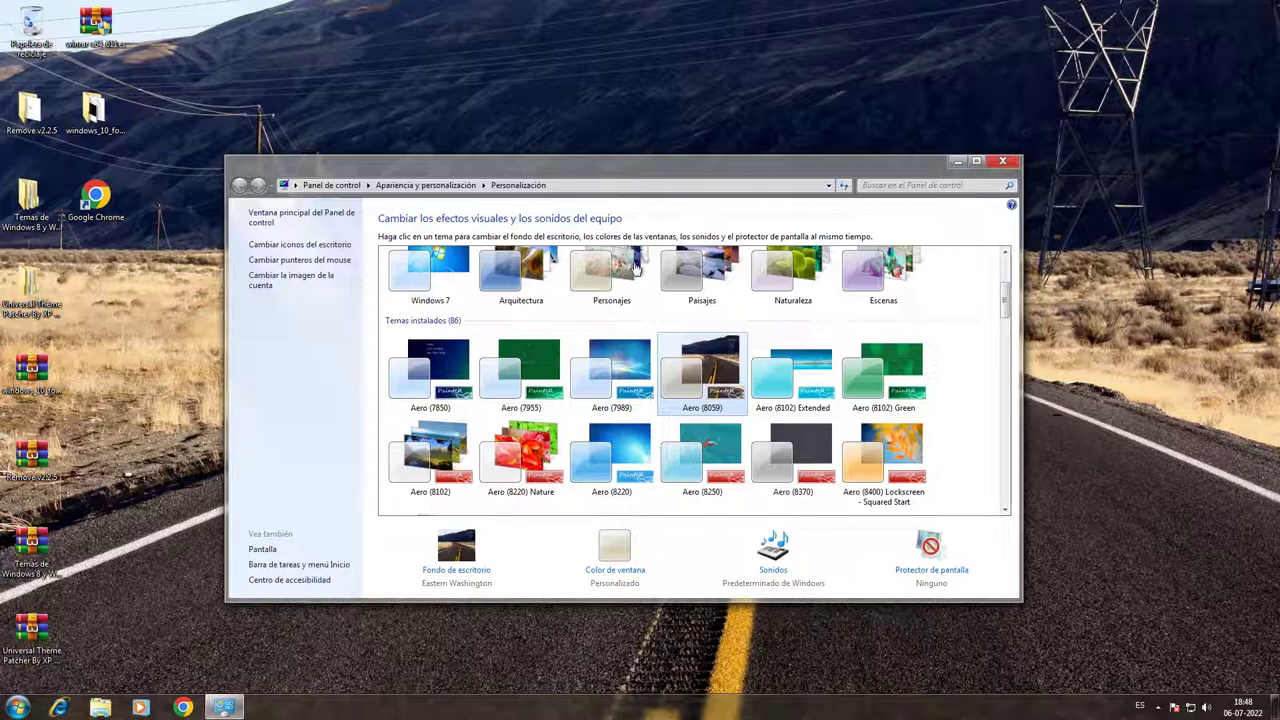
left_click(822, 399)
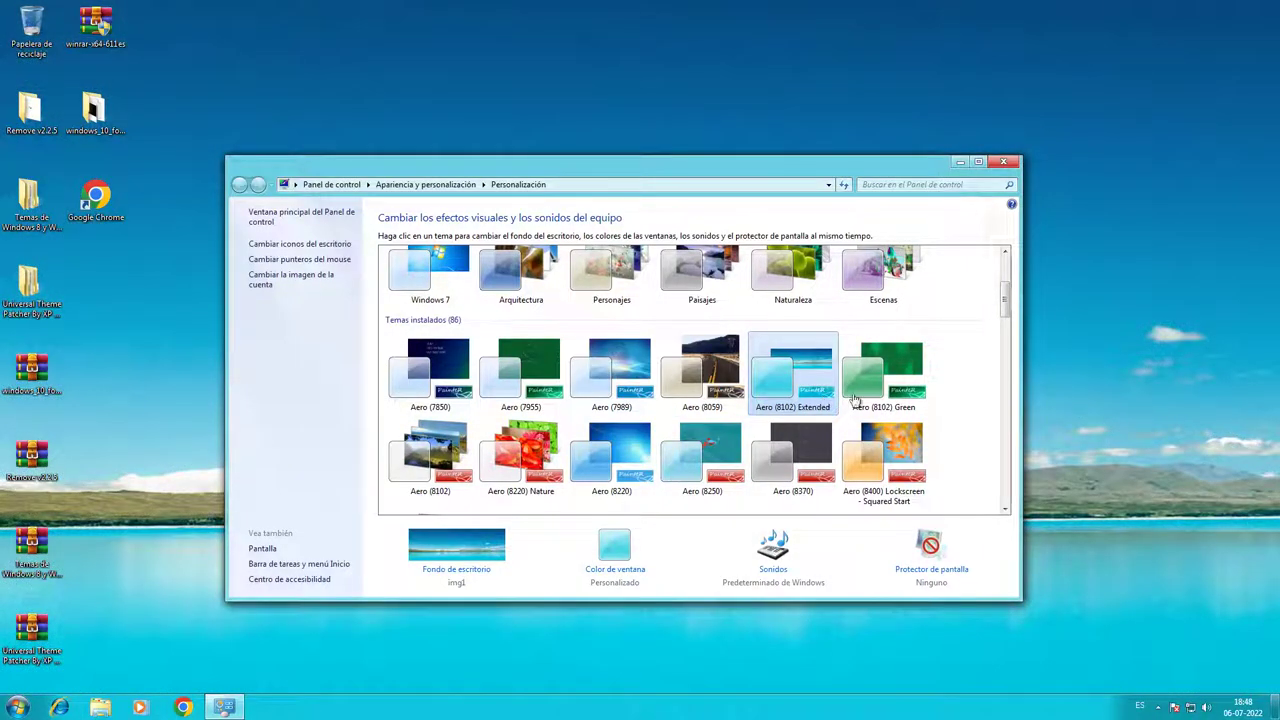
left_click(868, 392)
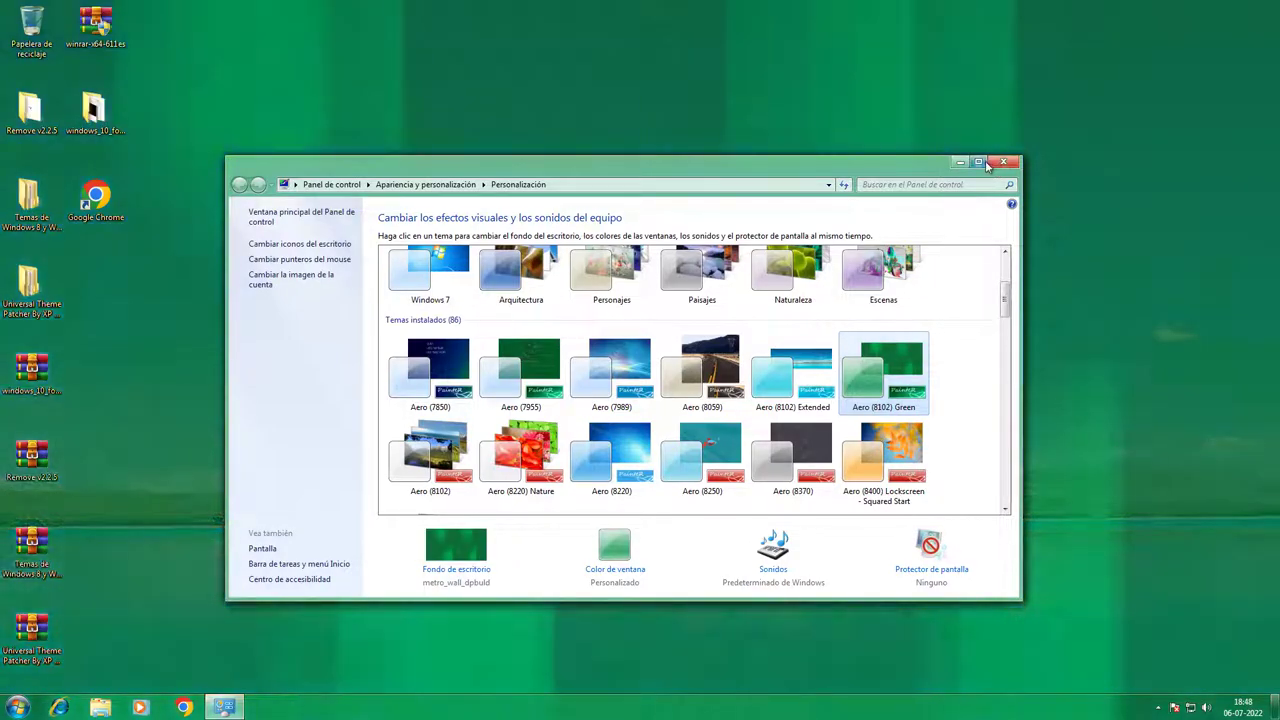
left_click(986, 167)
left_click_drag(904, 7, 646, 176)
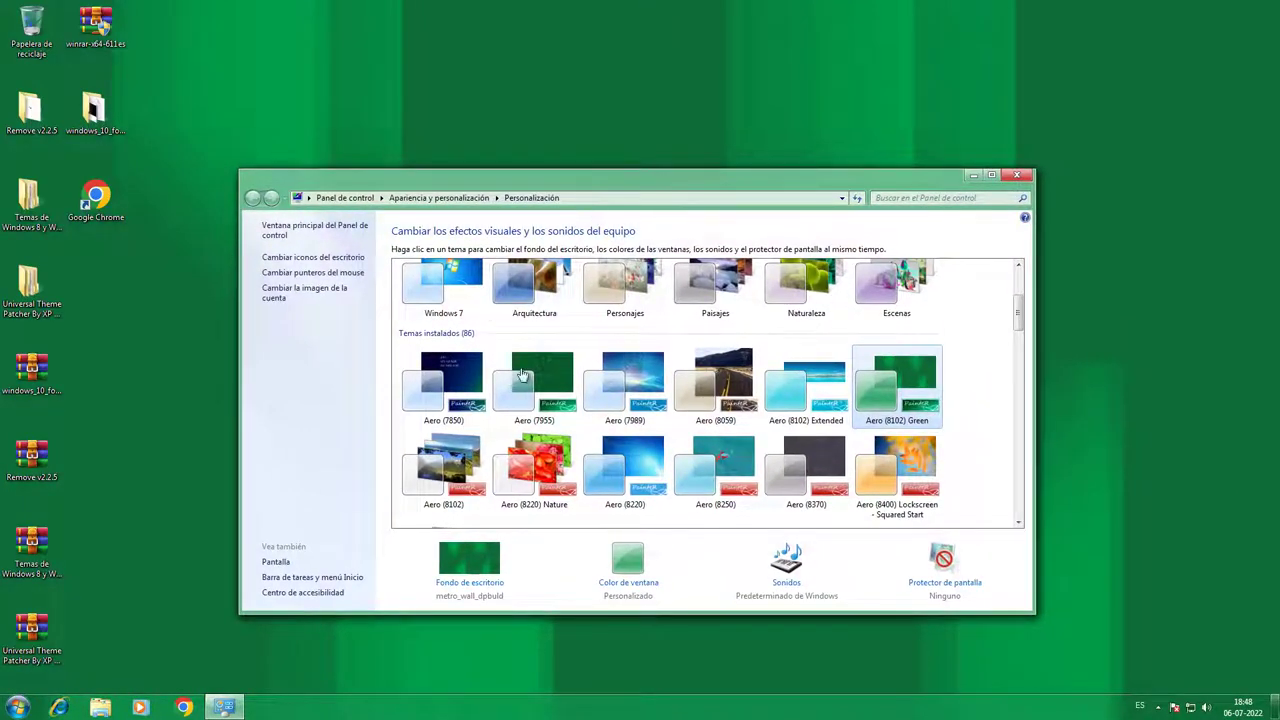
Apply the Aero (8102), Aero (8220) and Aero (8250) themes one after another.
left_click(478, 468)
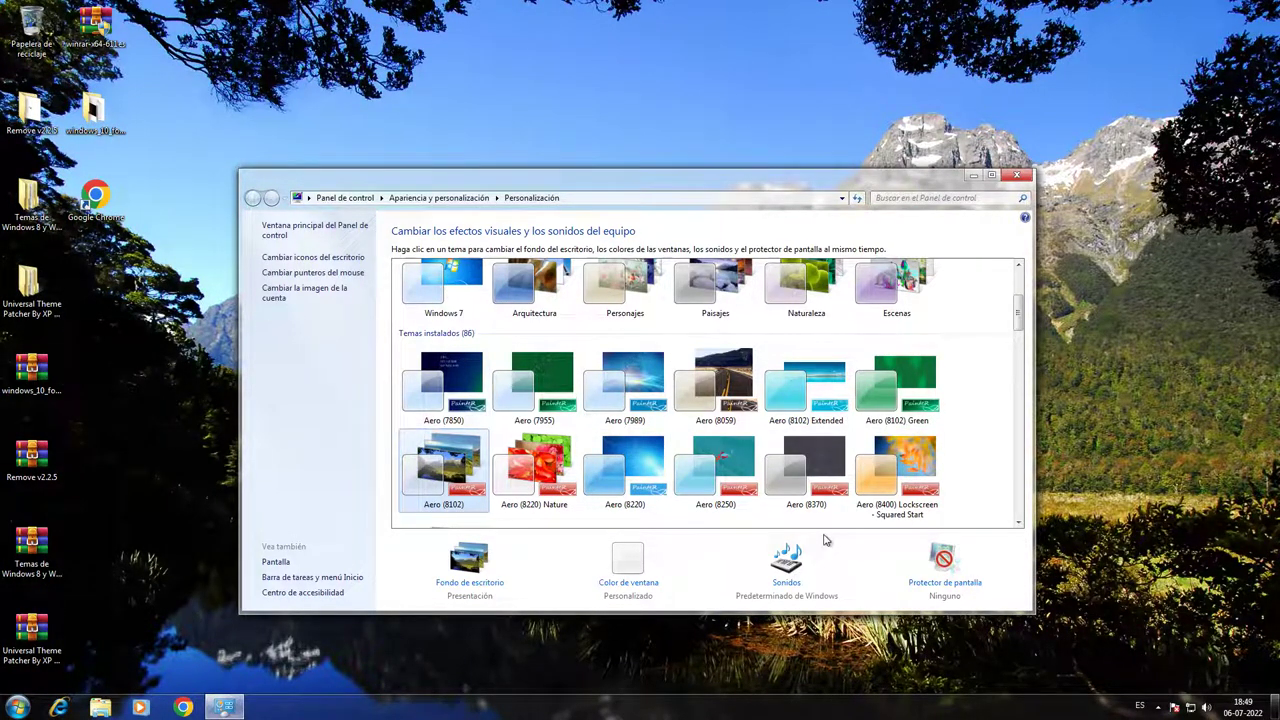
left_click(645, 479)
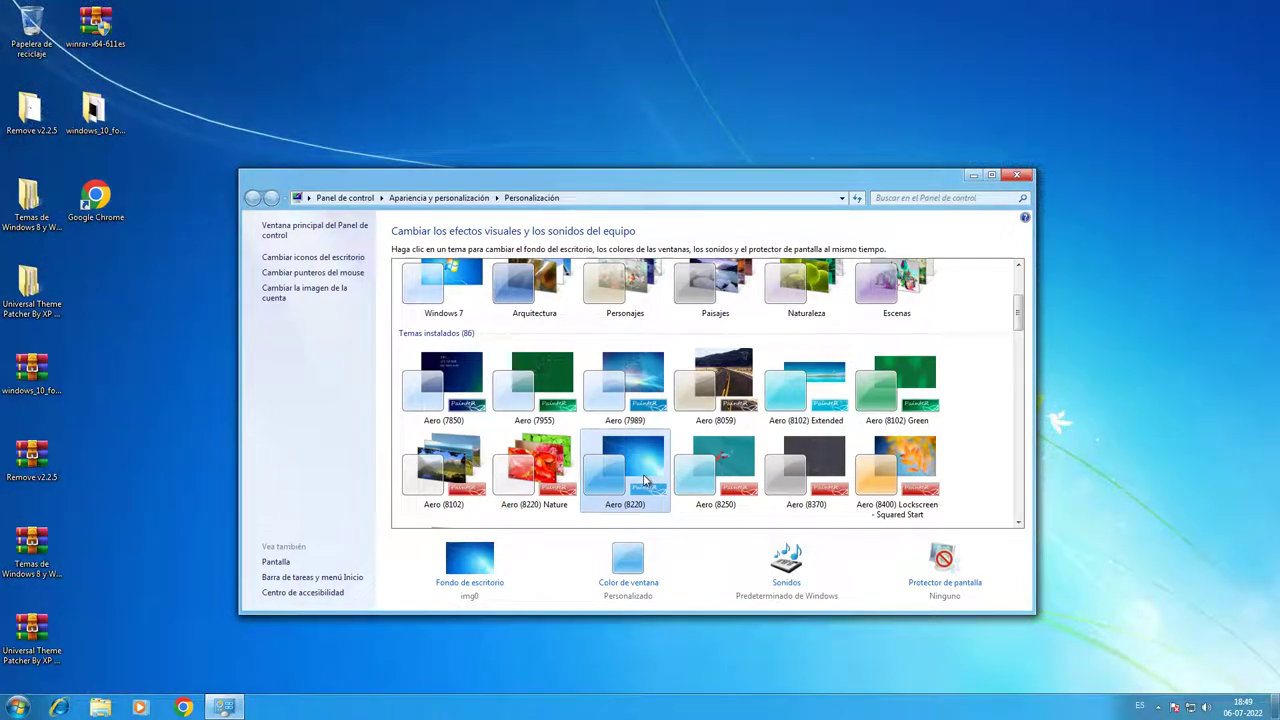
left_click(718, 485)
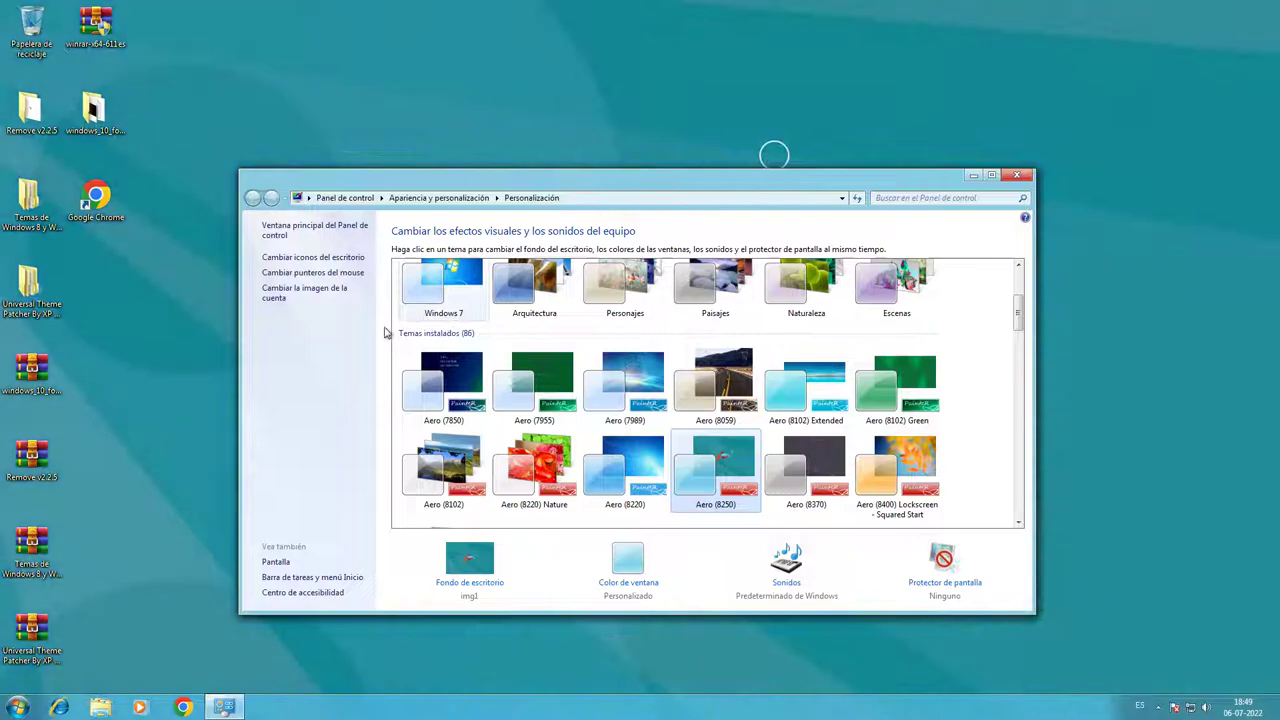
Apply the Aero (8400) theme and minimize the Personalization window to reveal the desktop.
scroll(558, 437, "down", 5)
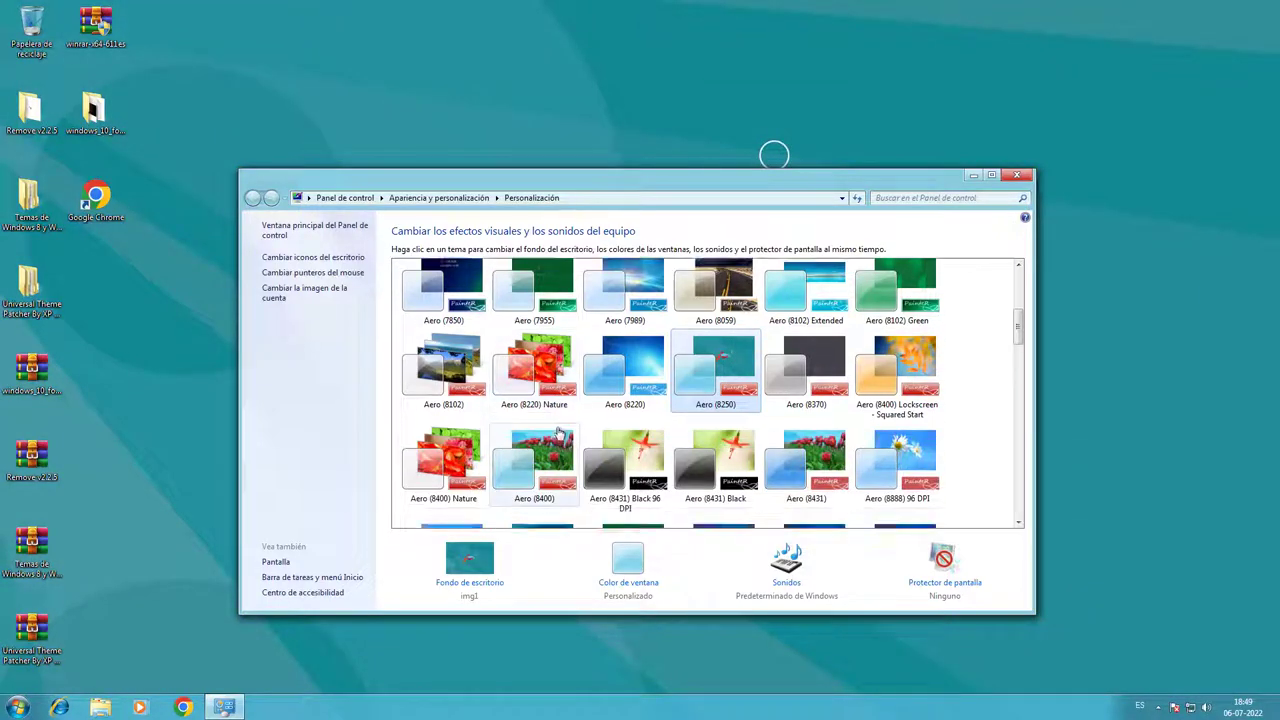
scroll(552, 455, "up", 3)
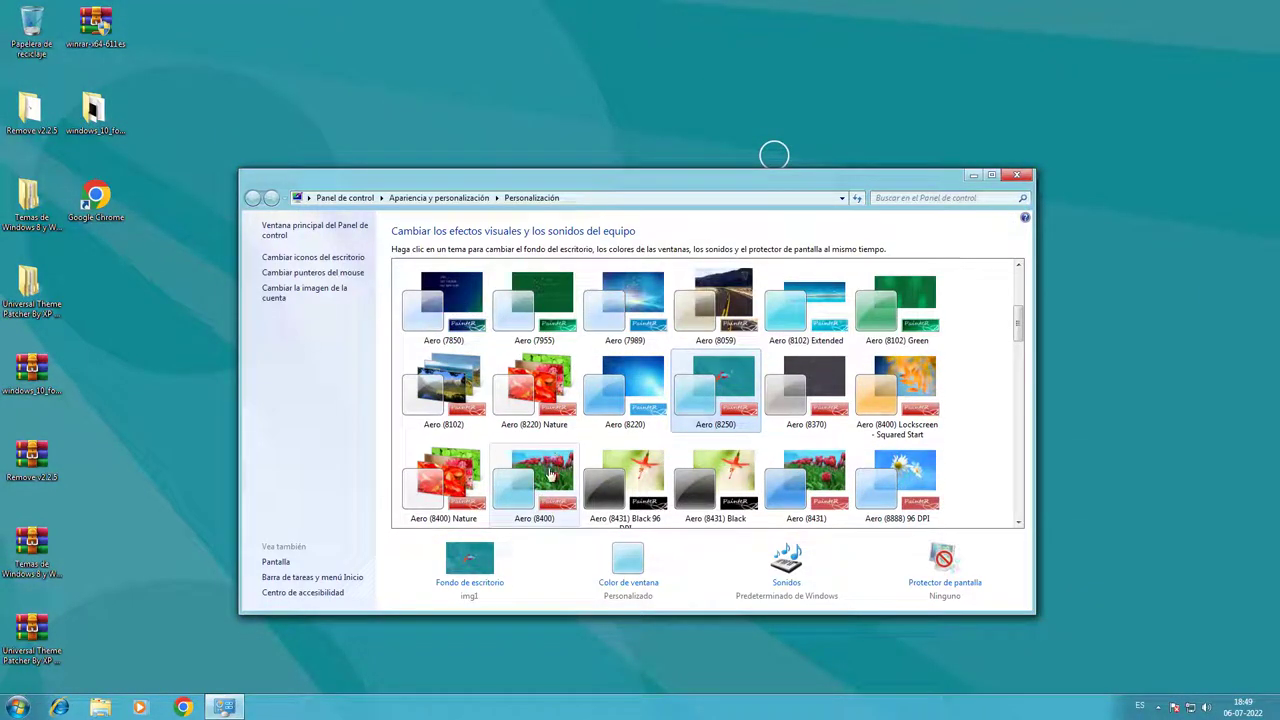
scroll(546, 485, "down", 1)
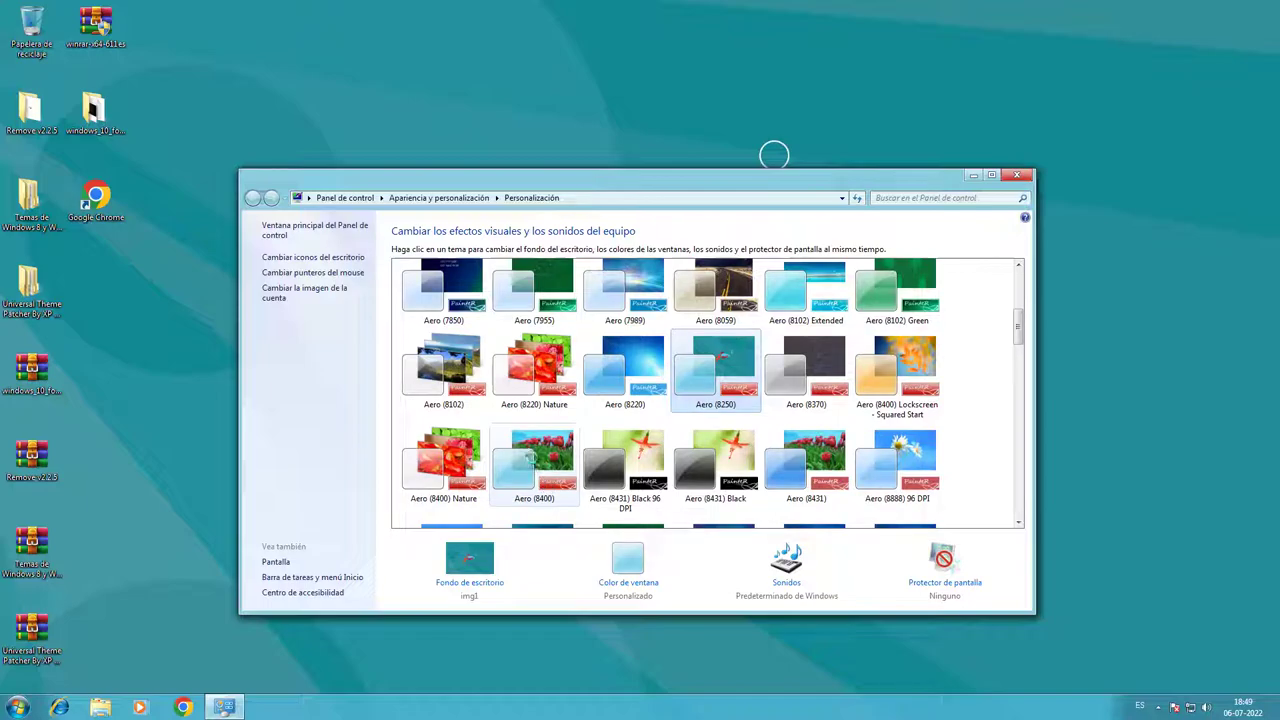
left_click(533, 462)
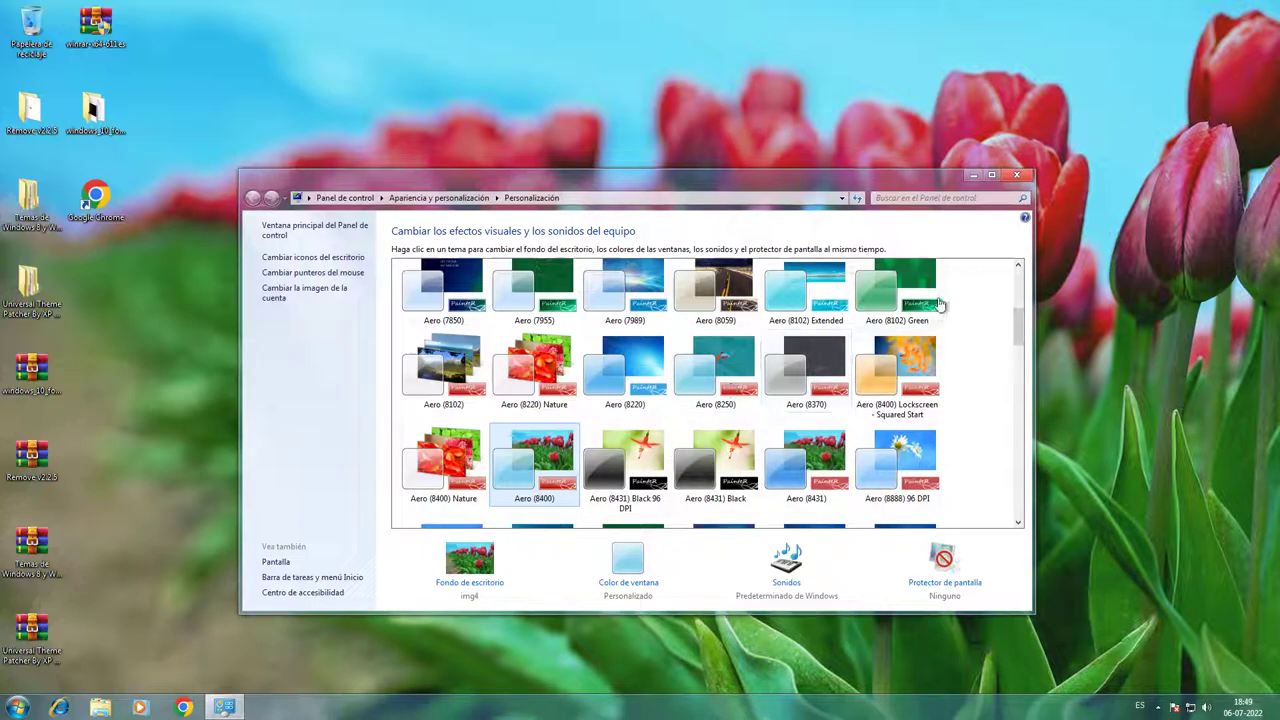
left_click(969, 176)
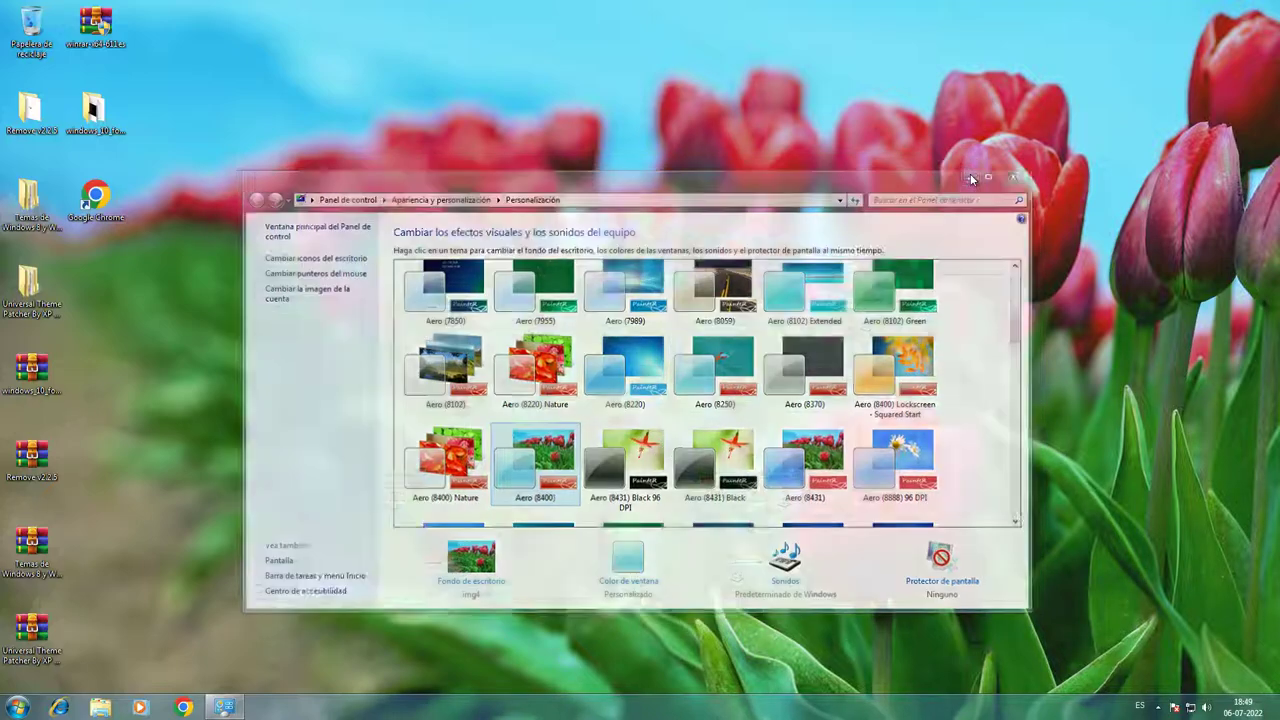
Examine the desktop context menu and the volume control under the applied theme, and restore the Personalization window.
right_click(434, 475)
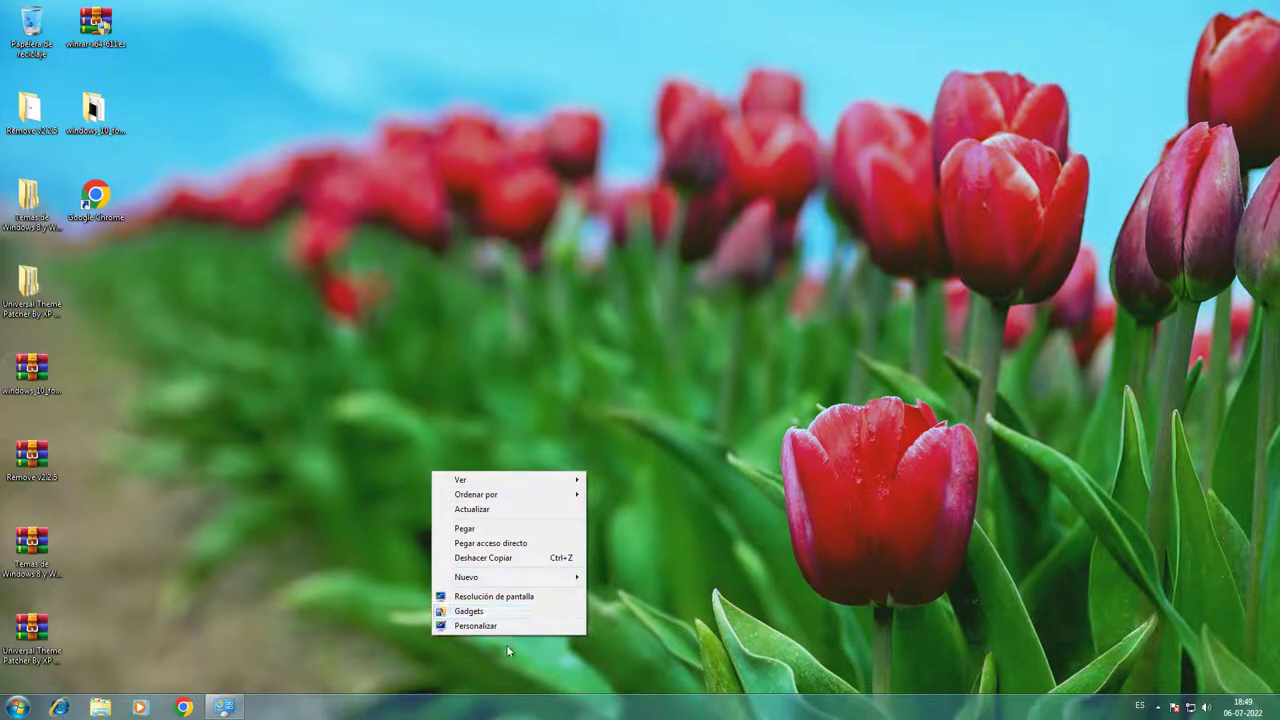
left_click(398, 600)
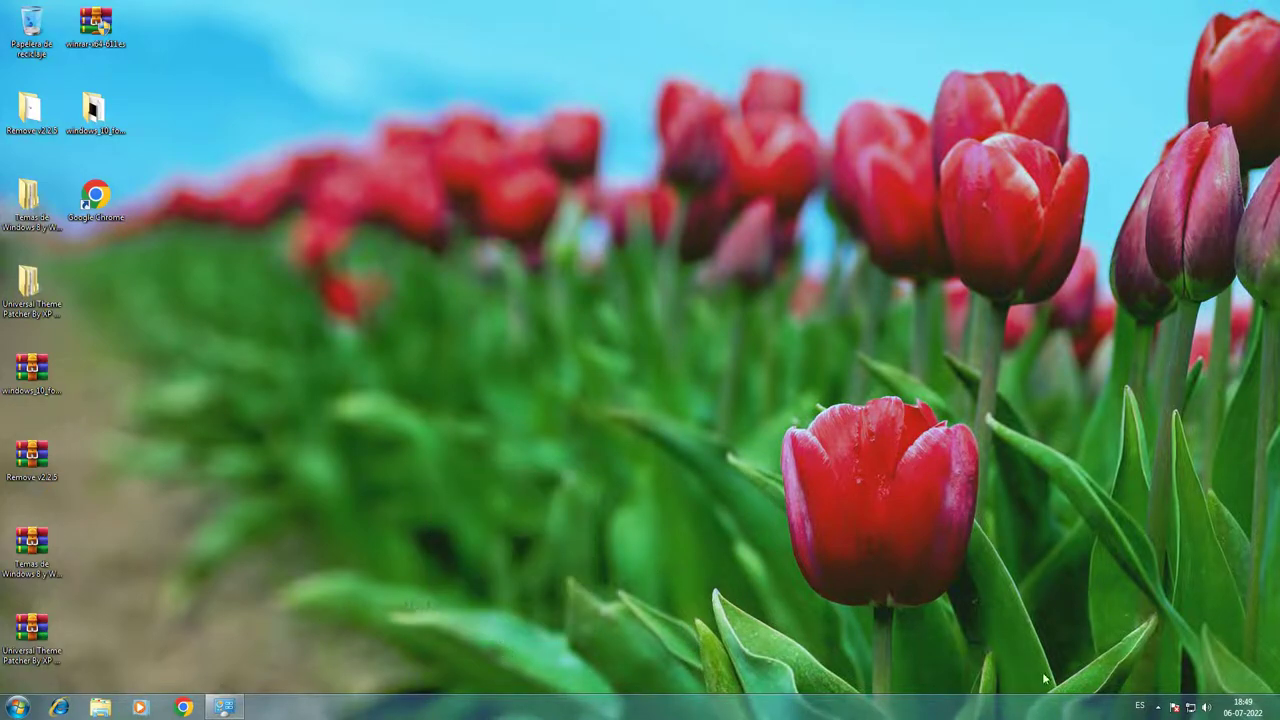
left_click(1207, 708)
left_click(1164, 562)
left_click(240, 708)
scroll(683, 402, "down", 2)
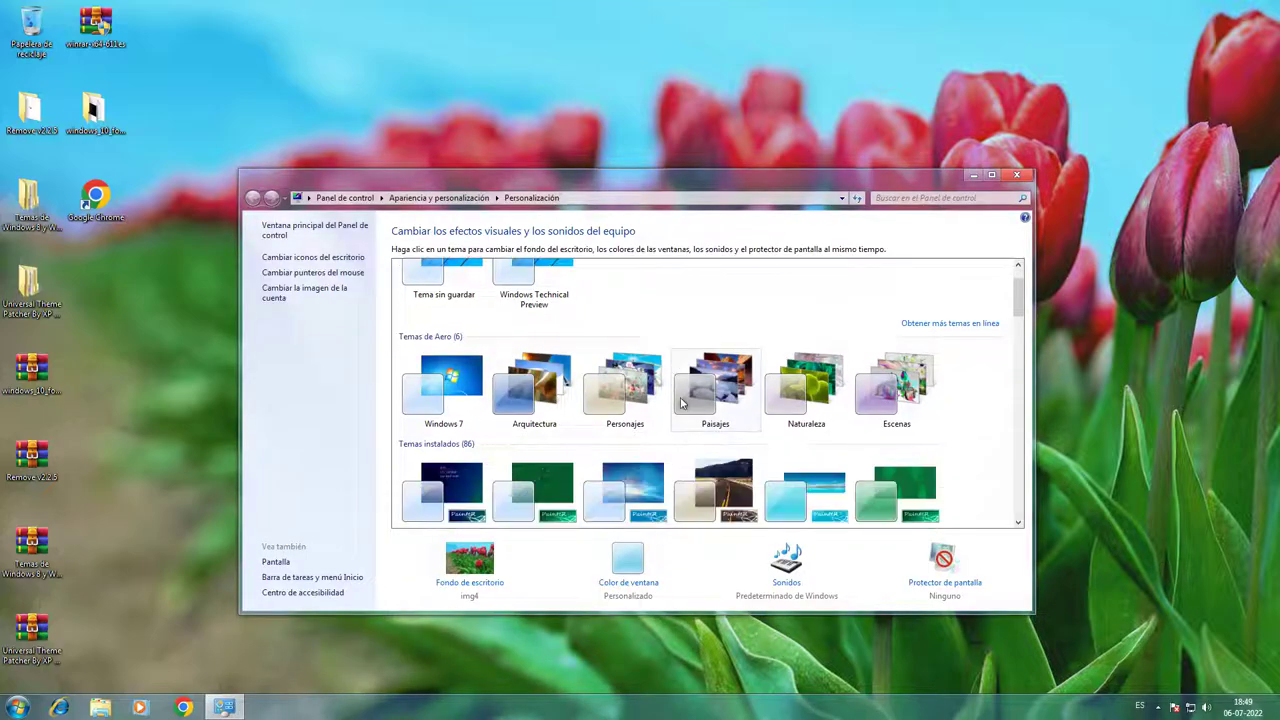
Apply the Aero (8431) Black and Aero (8431) Black 96 DPI themes in turn, and maximize and restore the window under the last one.
scroll(683, 402, "down", 5)
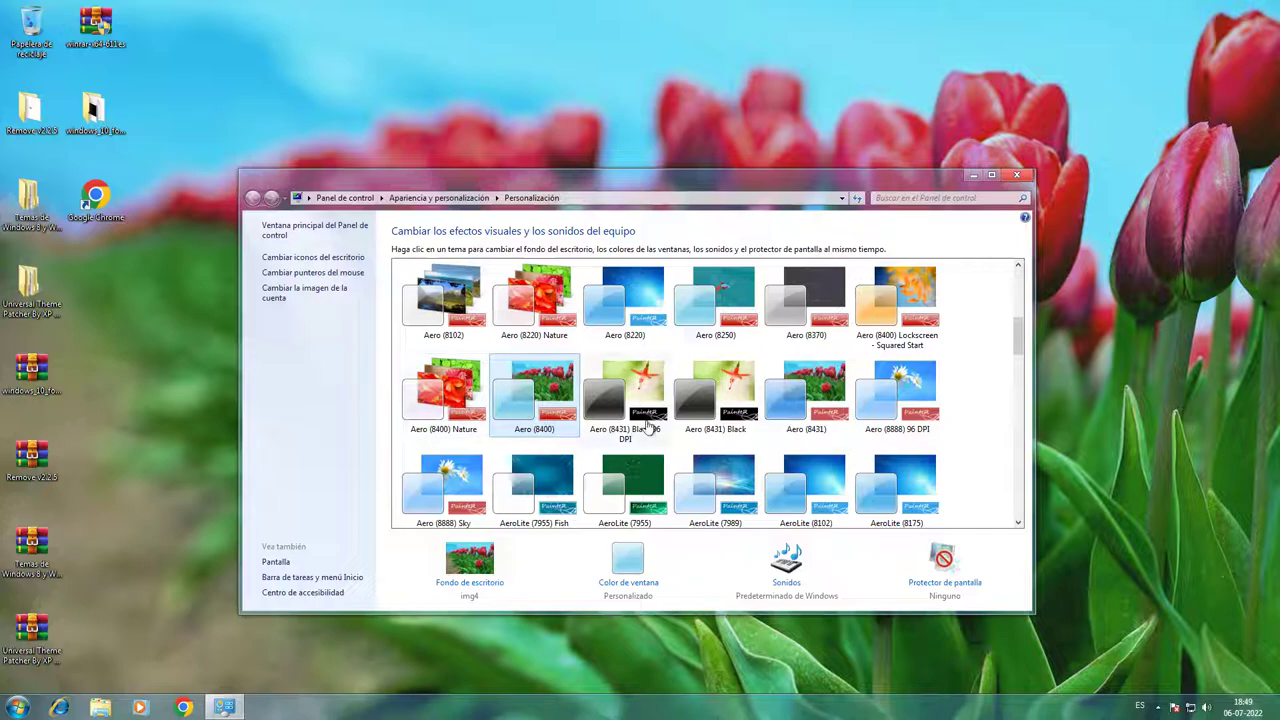
left_click(724, 418)
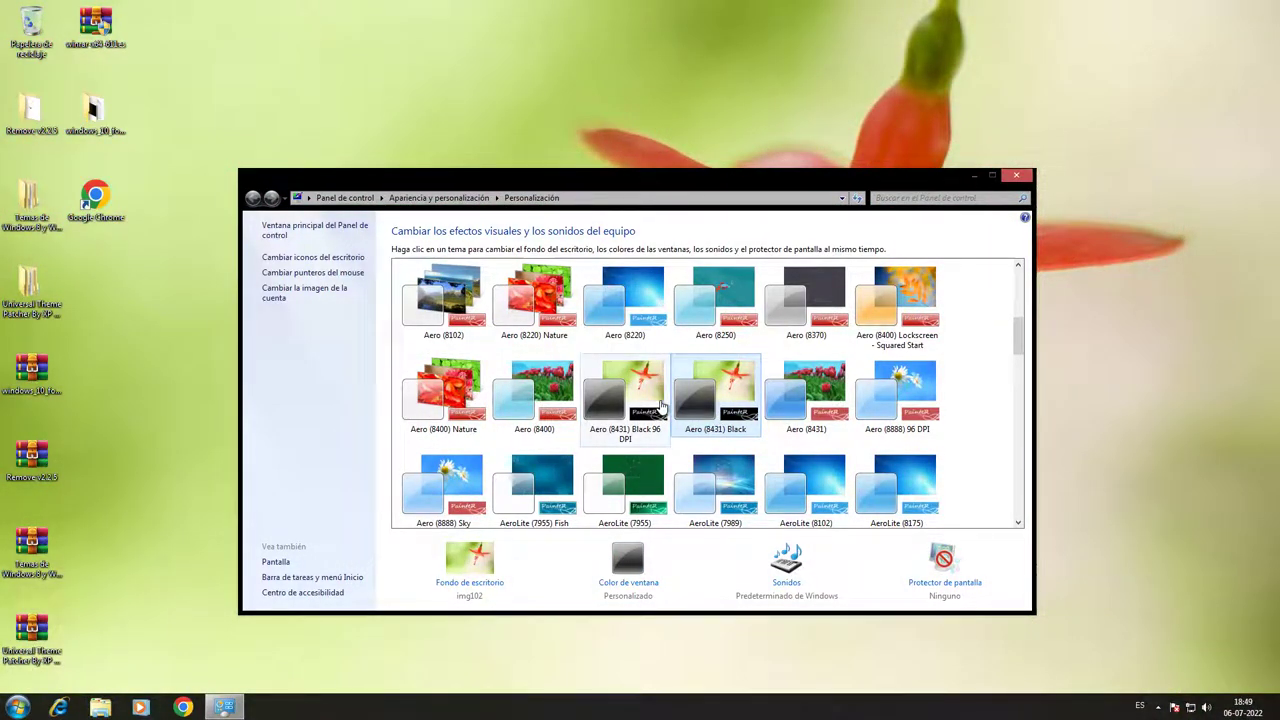
left_click(660, 406)
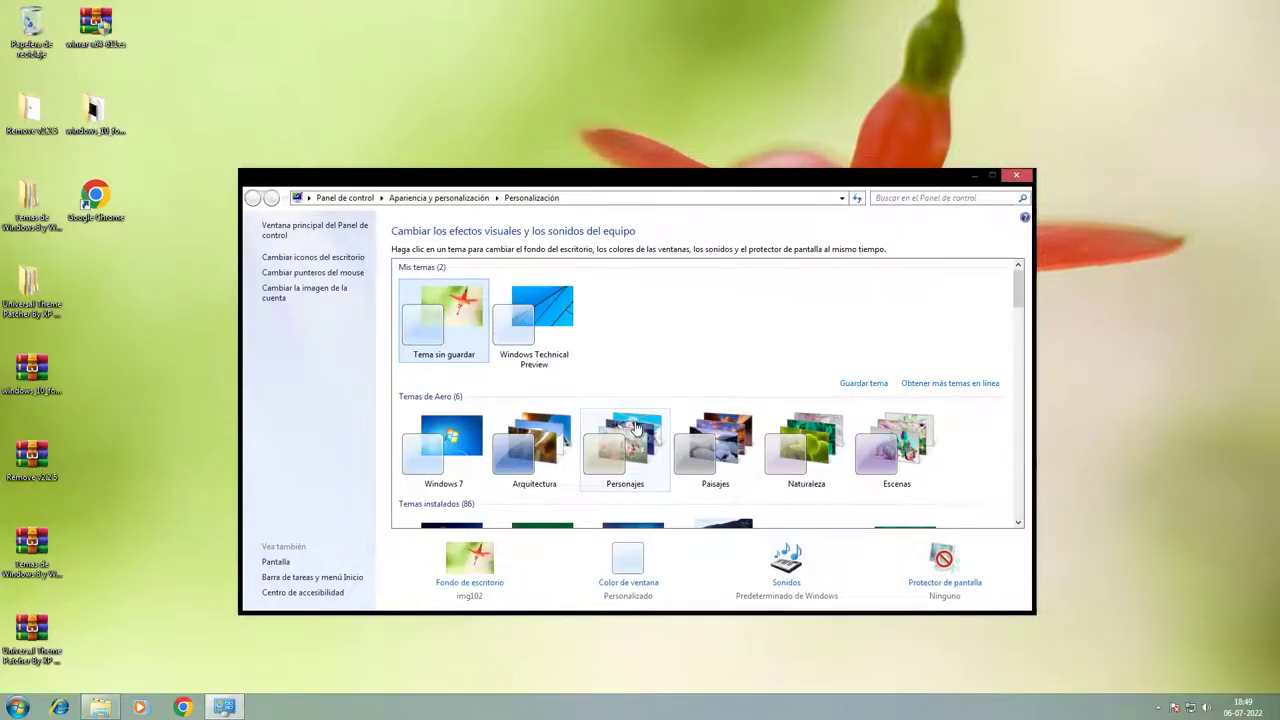
left_click(991, 176)
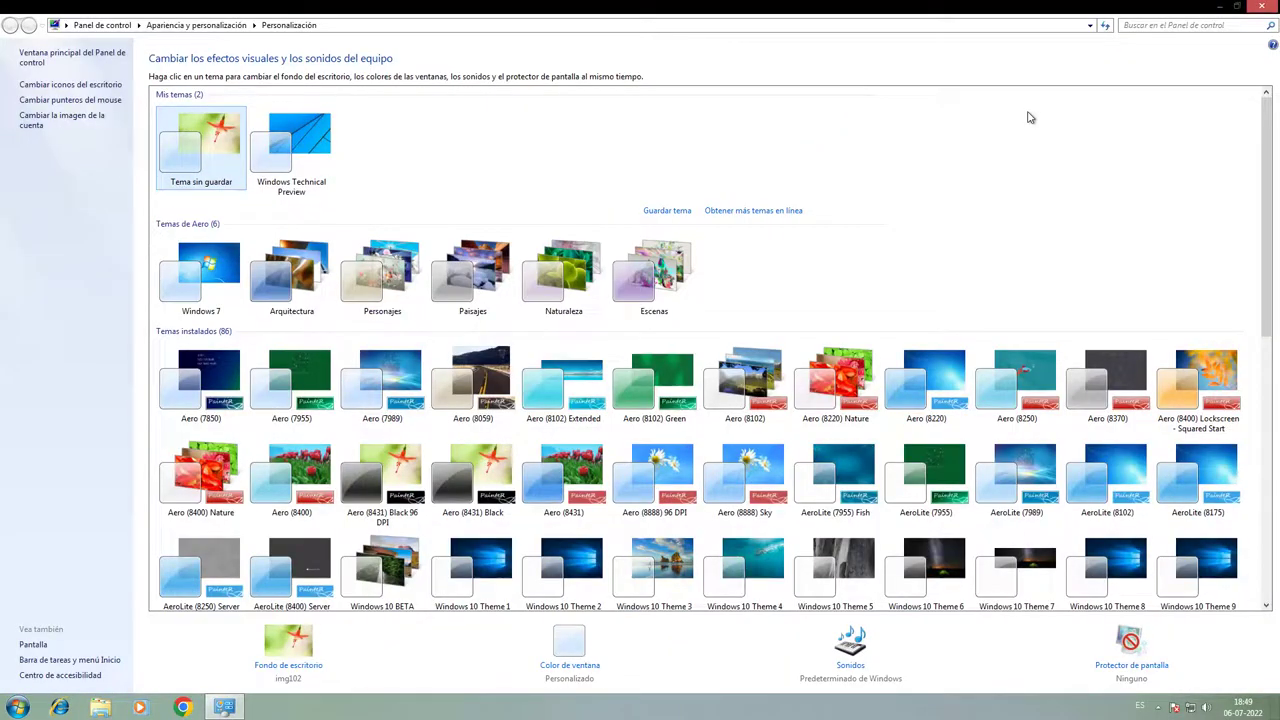
double_click(1067, 6)
Apply the Aero (8431) theme, and move, maximize and restore the Personalization window.
scroll(771, 289, "down", 4)
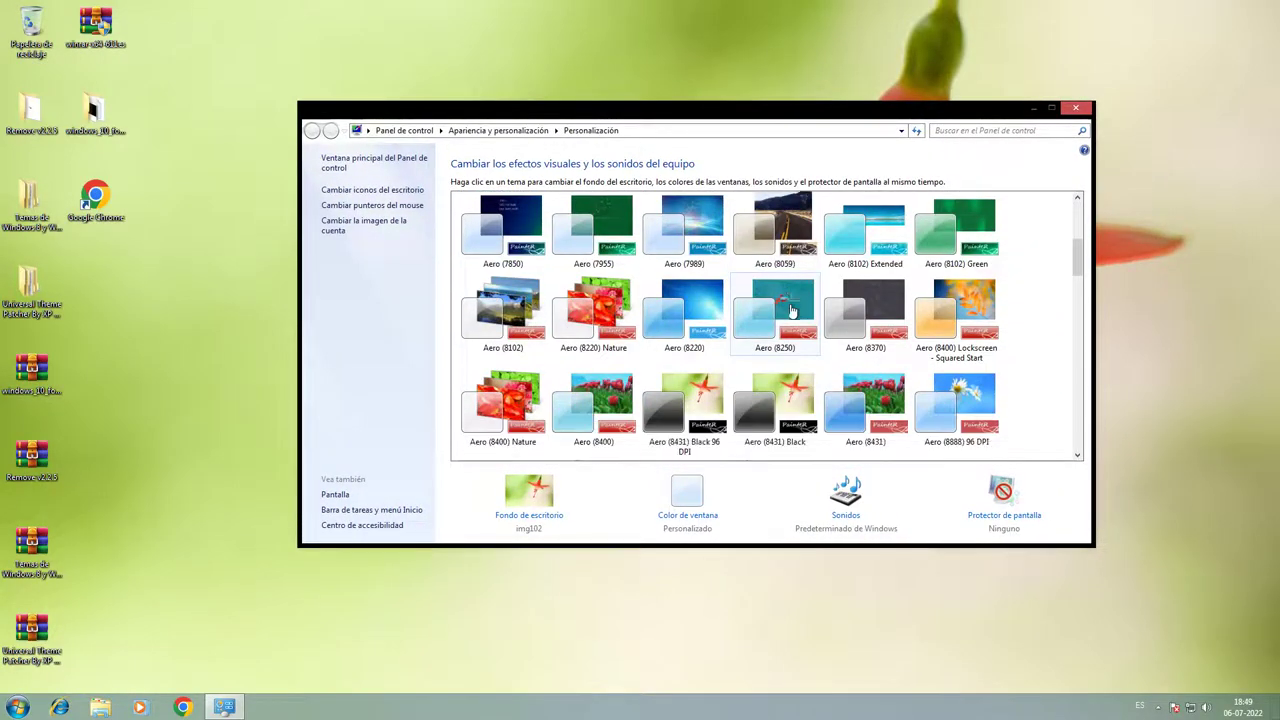
left_click(849, 400)
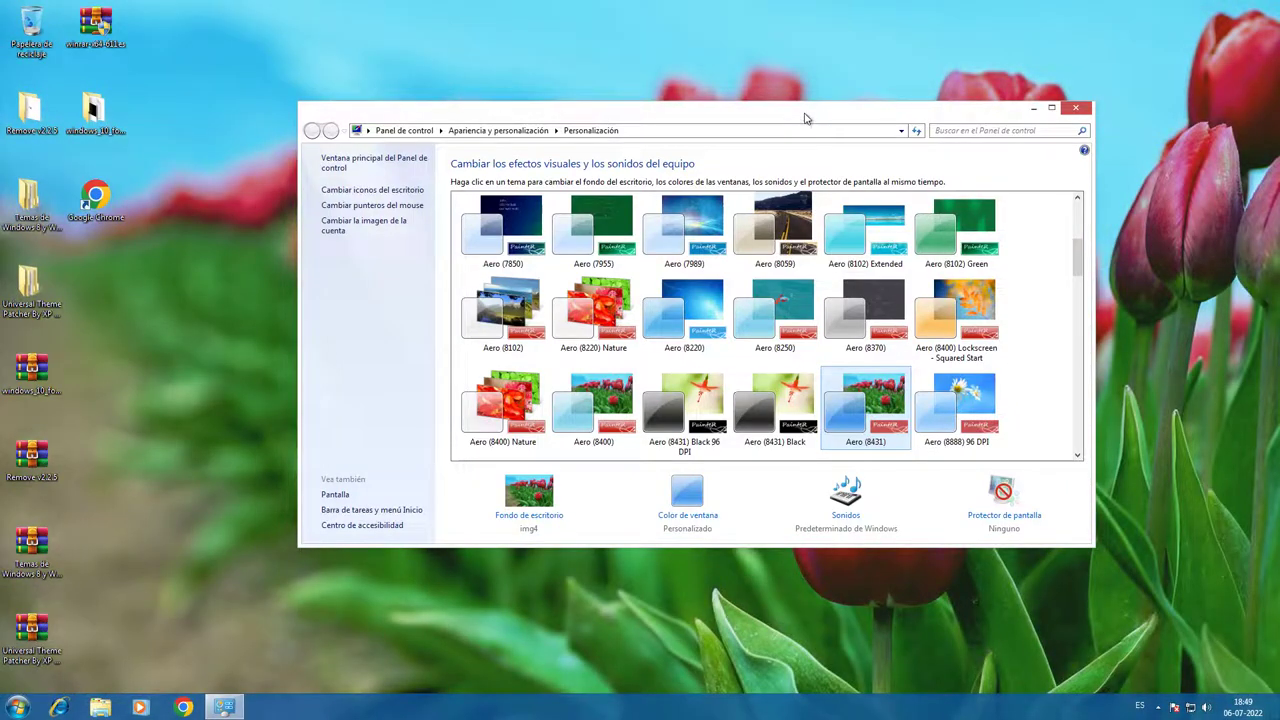
left_click_drag(803, 117, 688, 170)
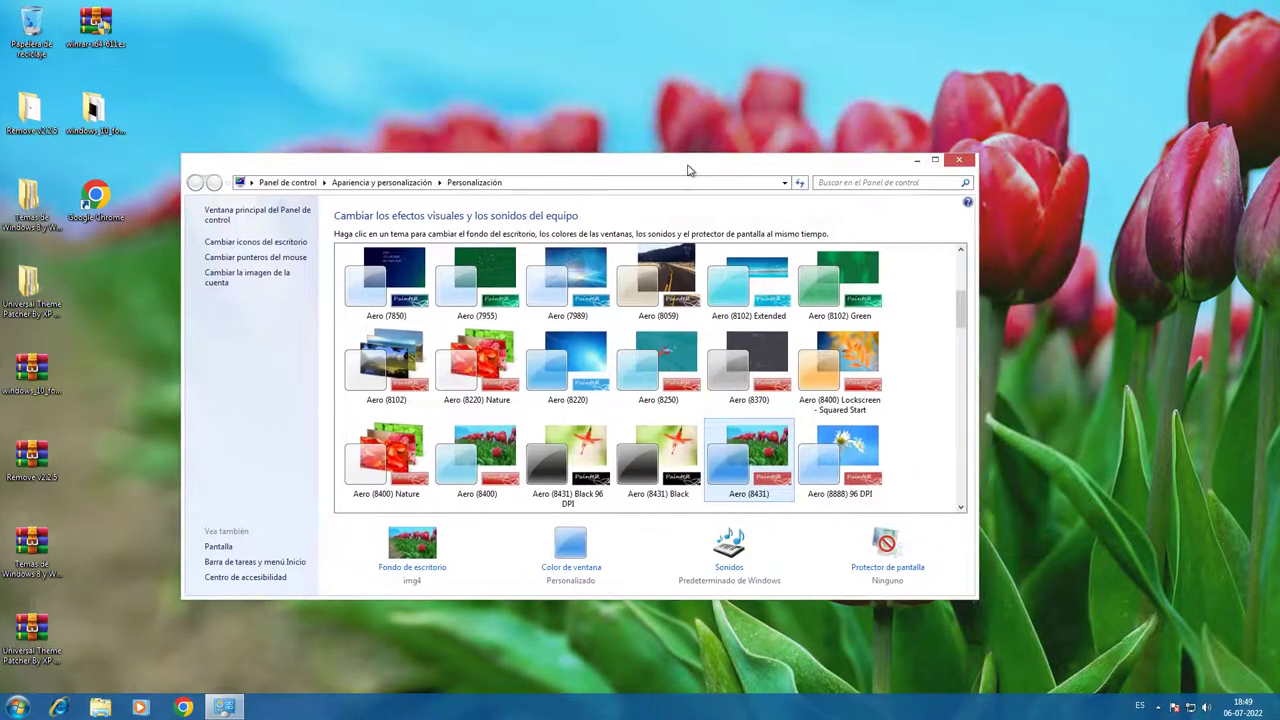
left_click(934, 161)
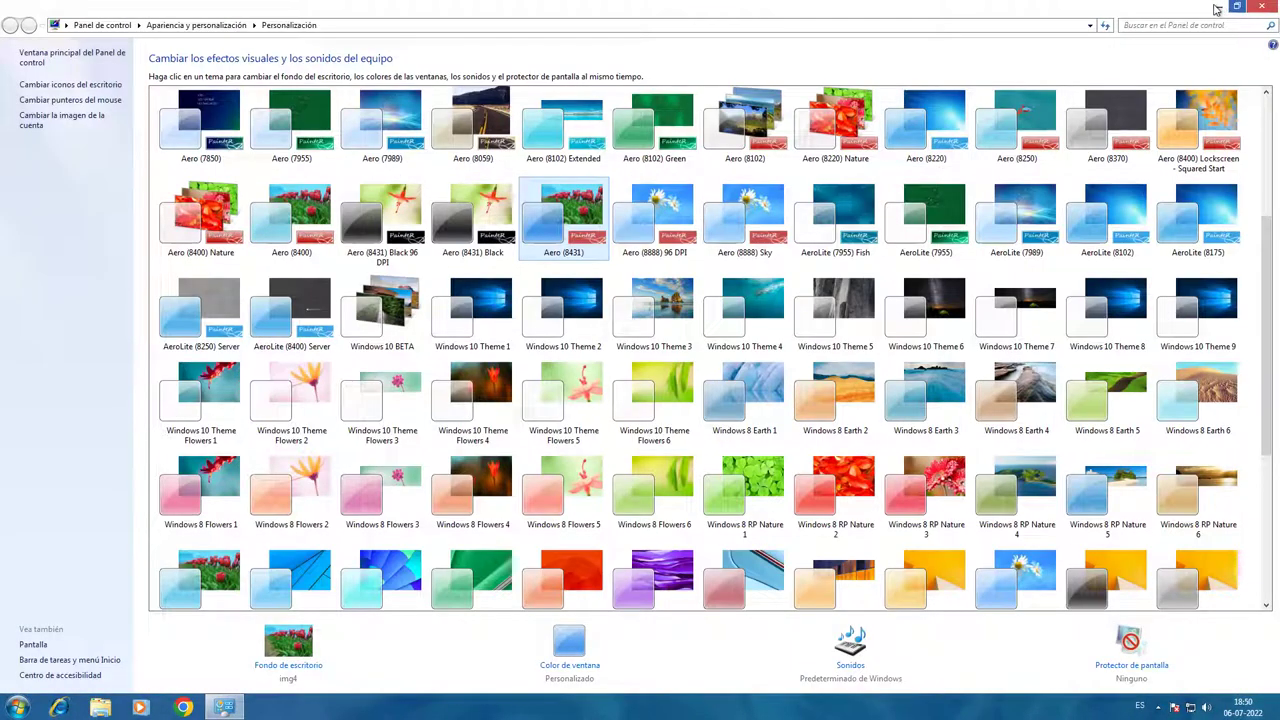
left_click_drag(1122, 6, 871, 165)
Apply the Aero (8888) 96 DPI theme, and maximize and restore the Personalization window.
scroll(815, 350, "down", 1)
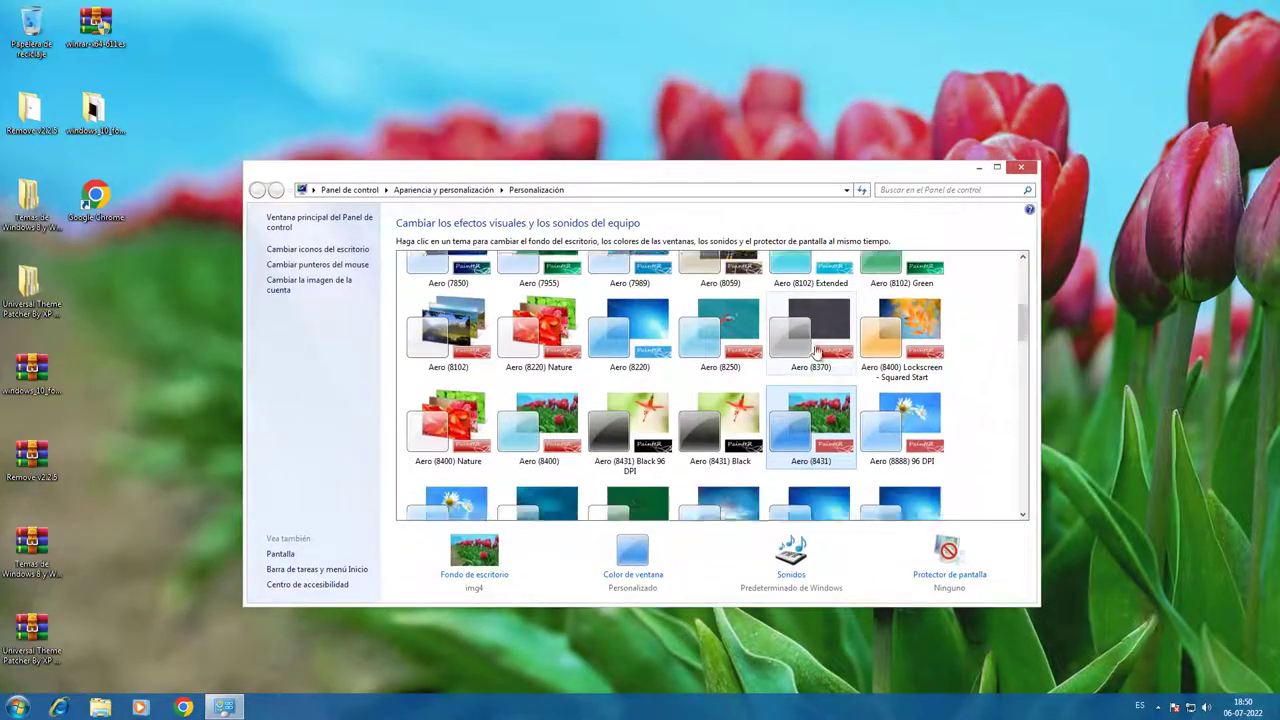
scroll(815, 350, "down", 1)
left_click(901, 300)
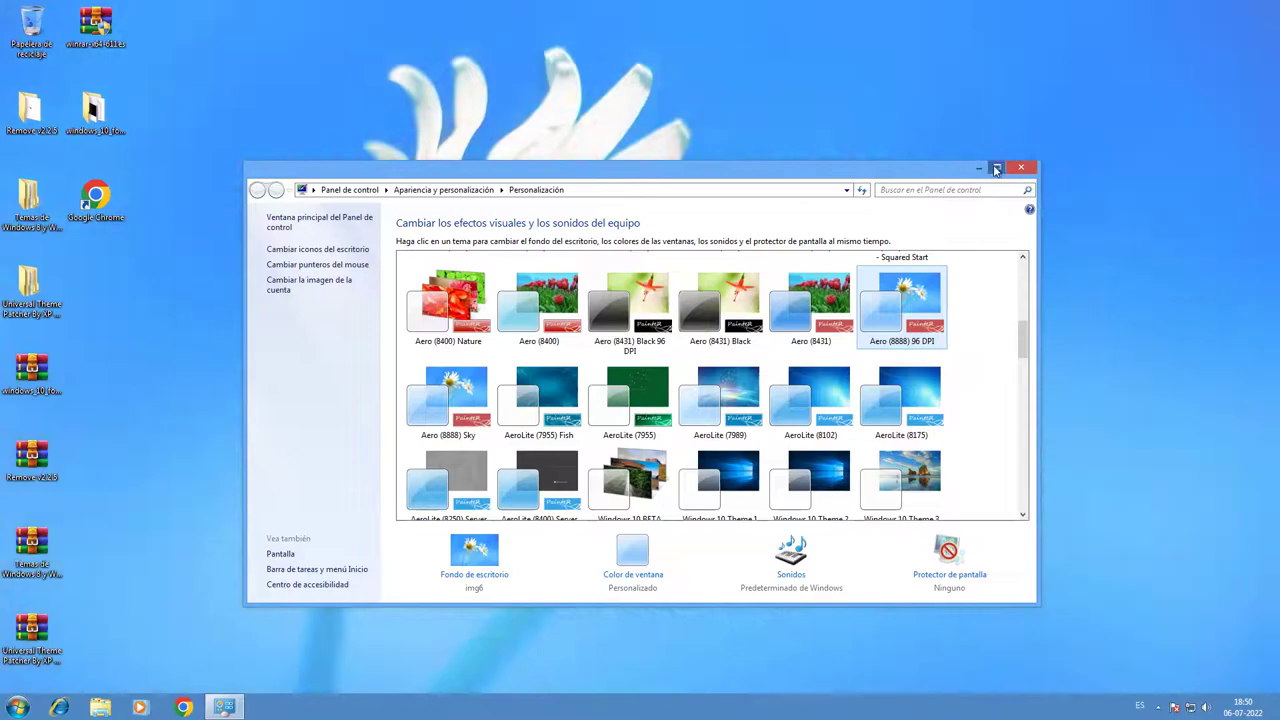
left_click(997, 168)
left_click_drag(1049, 7, 828, 105)
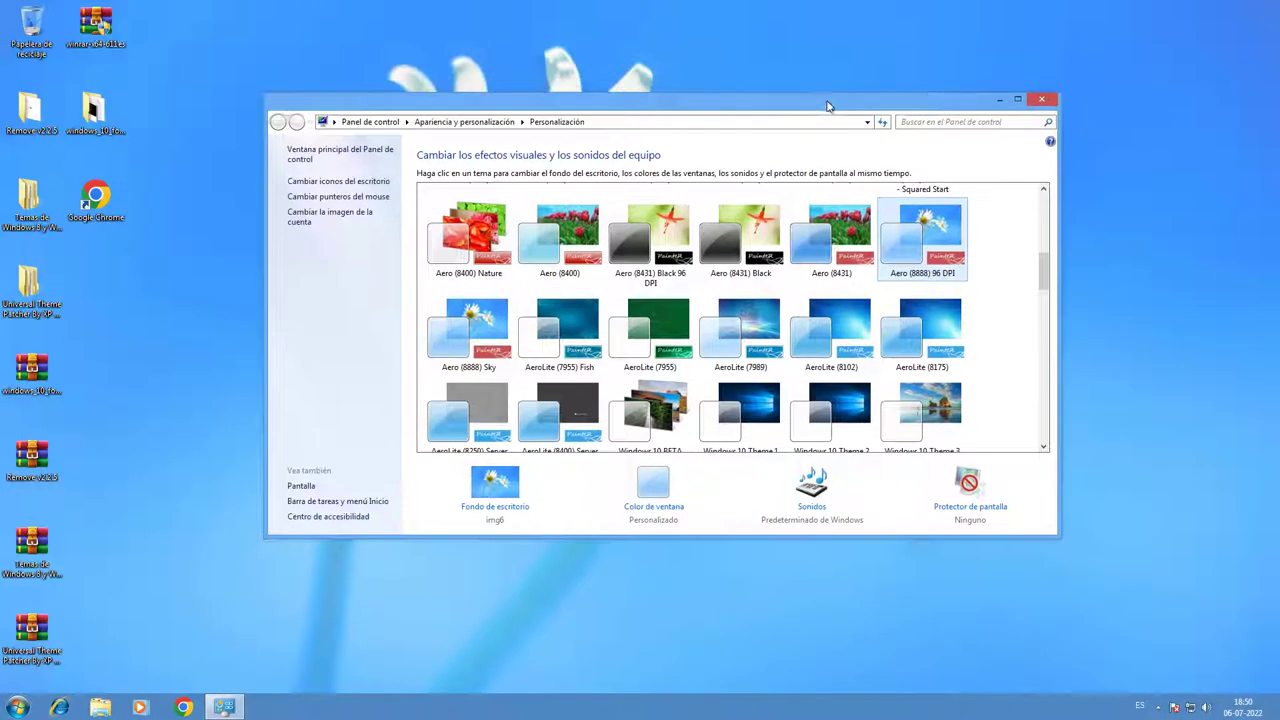
Run winver to view the Windows version dialog under the Aero (8888) 96 DPI theme, and close it.
key("super+r")
type("winver")
key("Return")
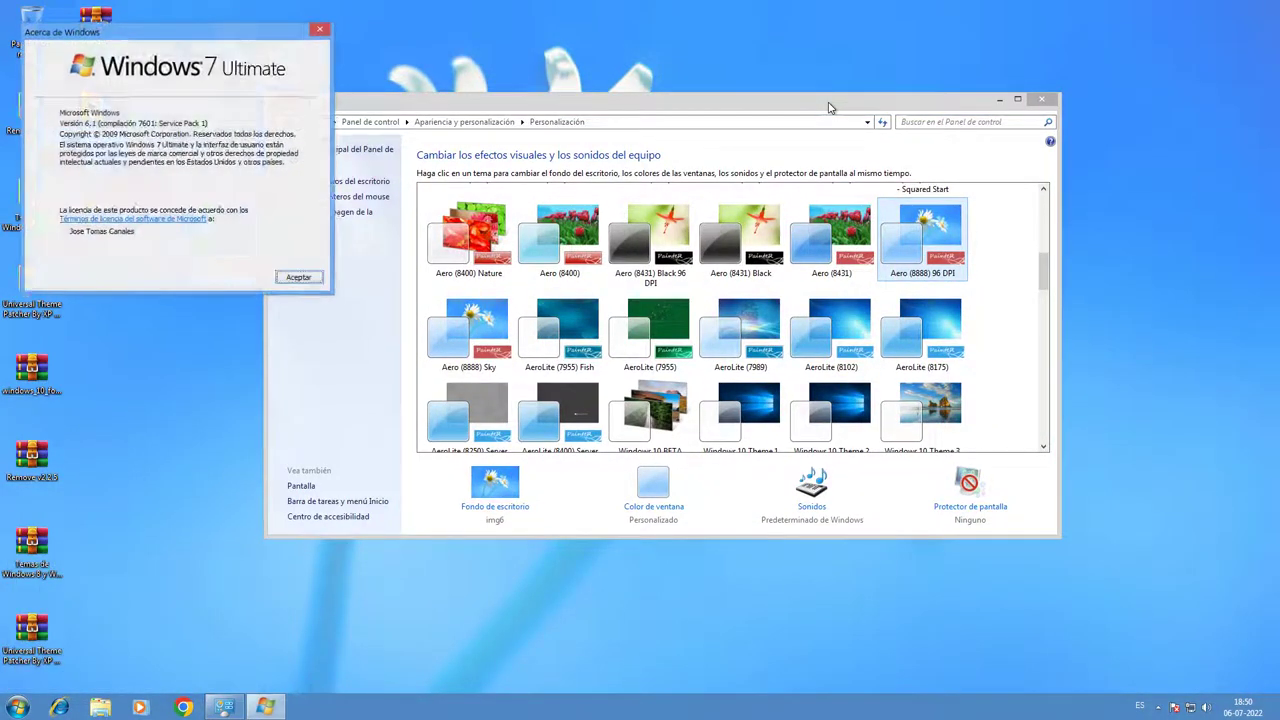
key("Return")
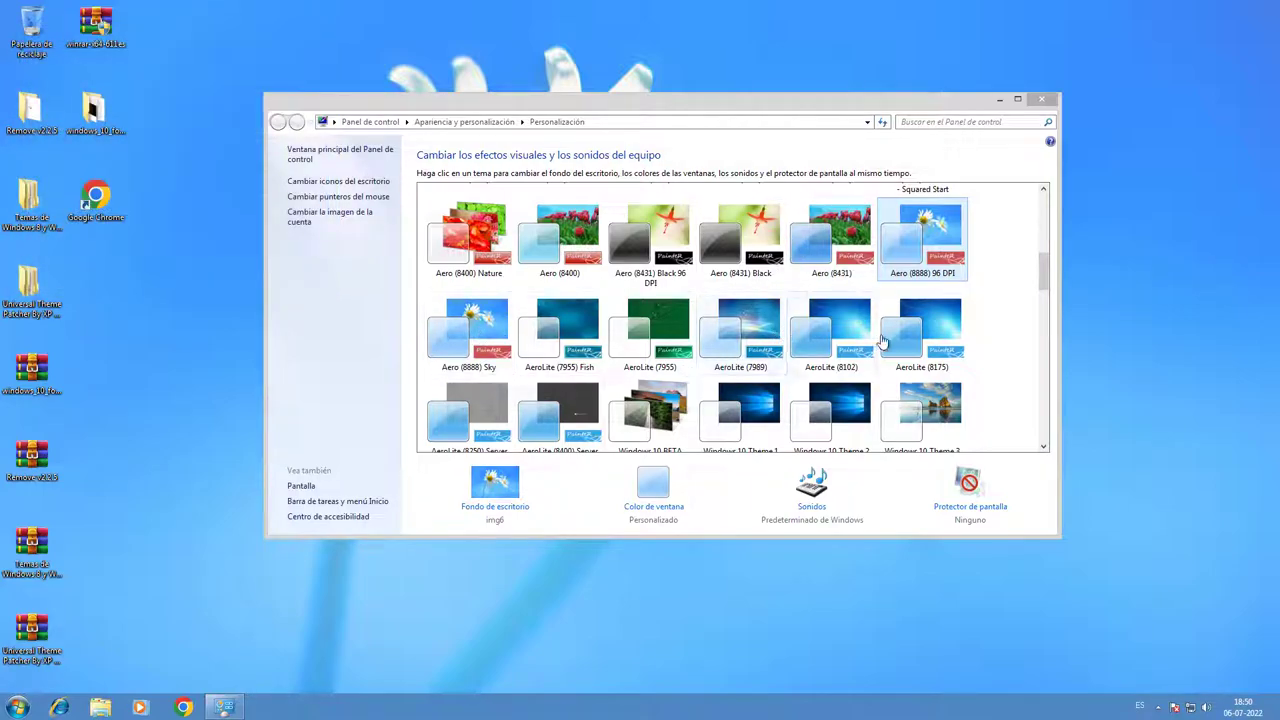
Apply the AeroLite (8175) theme, and move, maximize and restore the Personalization window.
left_click(906, 332)
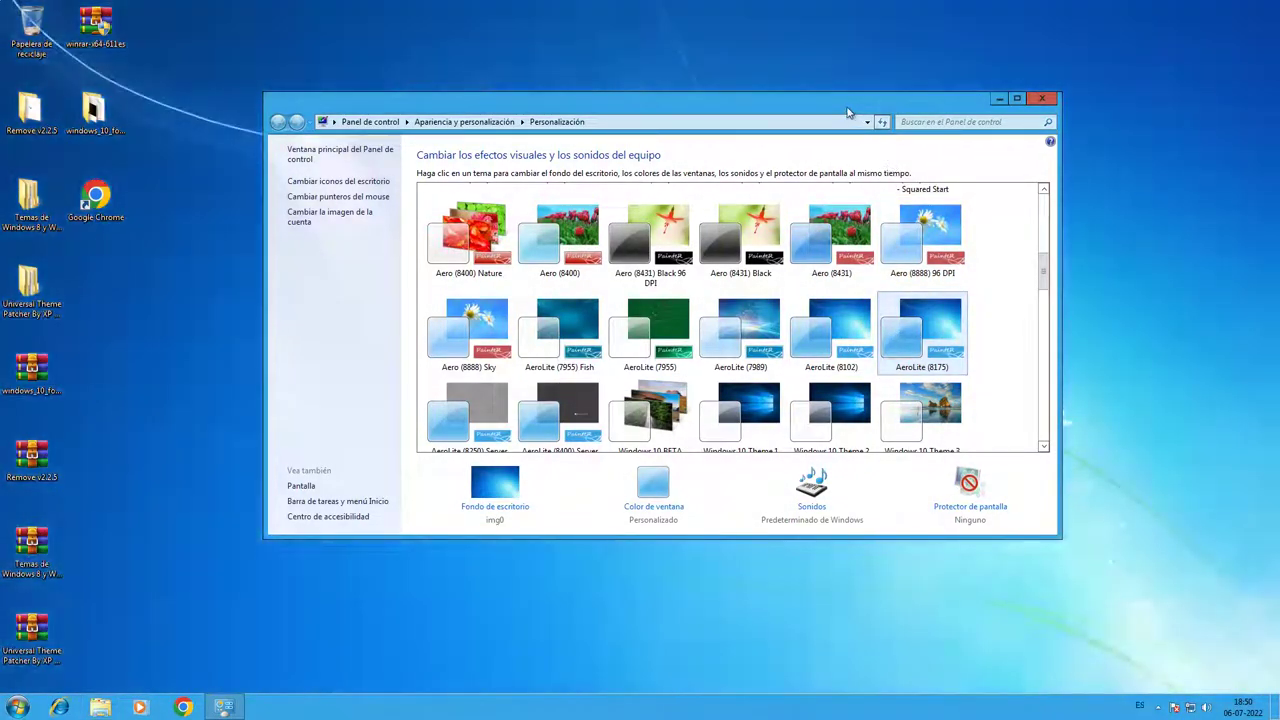
left_click_drag(848, 111, 731, 165)
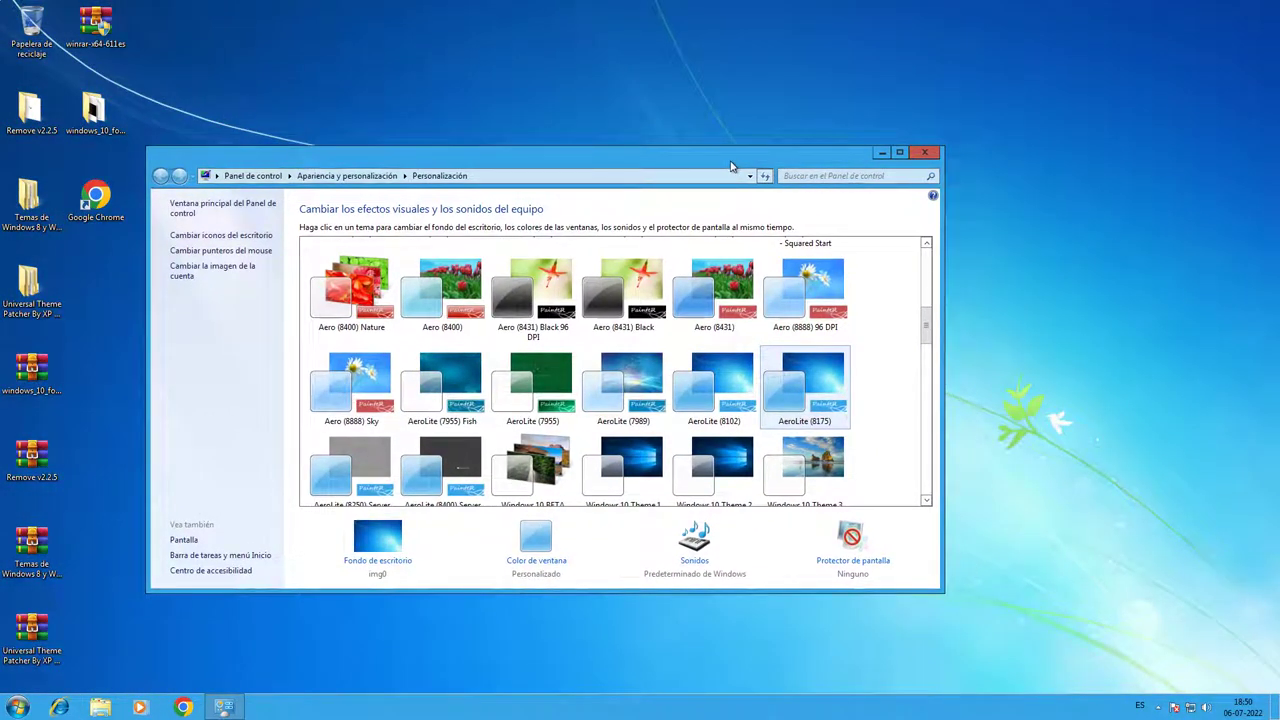
double_click(731, 165)
left_click_drag(1067, 6, 787, 164)
Apply the AeroLite (8102) theme, maximize the window, and restore it after switching to the AeroLite (7989) theme.
left_click(777, 424)
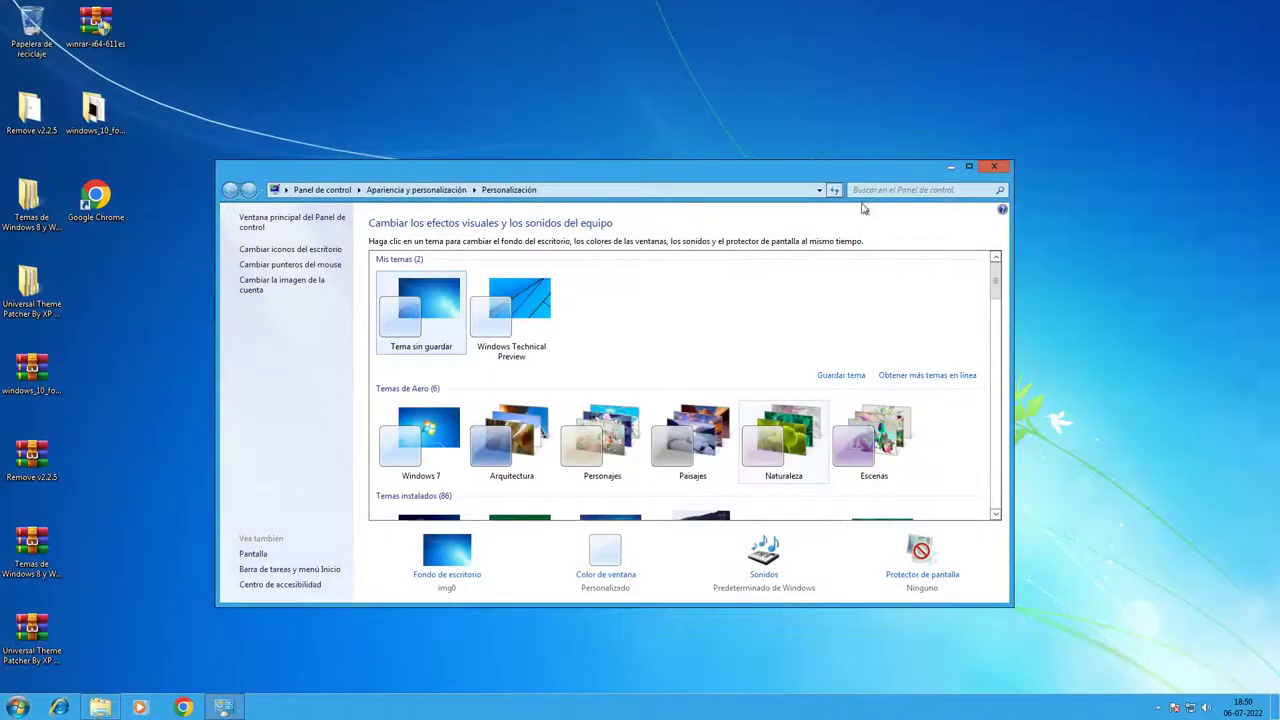
left_click(969, 167)
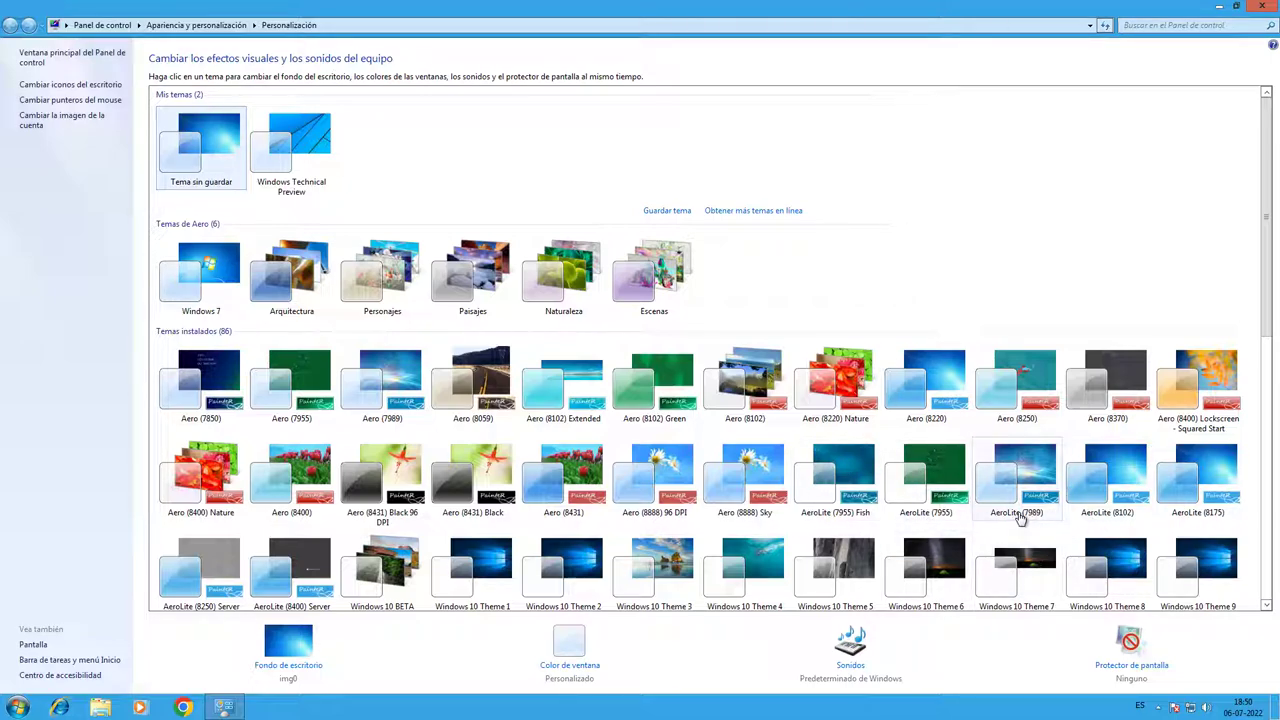
left_click(1020, 490)
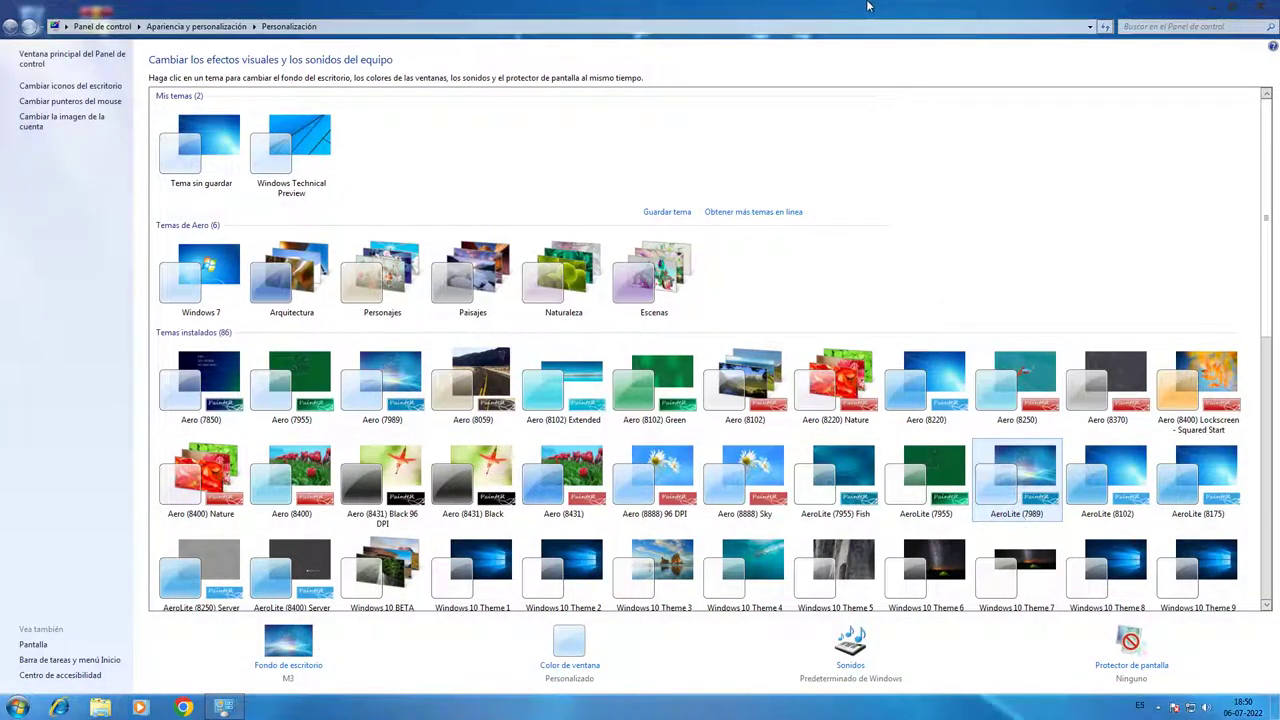
key("super+Down")
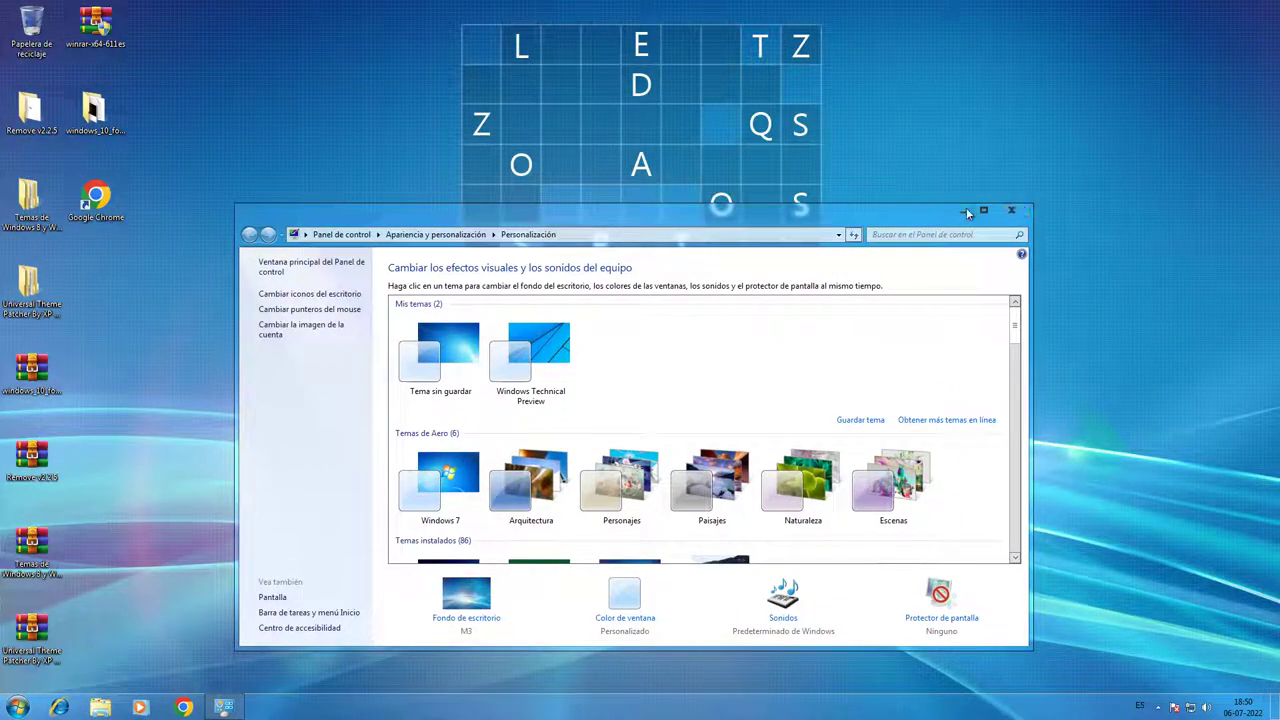
Apply the AeroLite (7955) theme, glance at its Start menu, and switch to the AeroLite (7955) Fish theme.
scroll(690, 445, "down", 10)
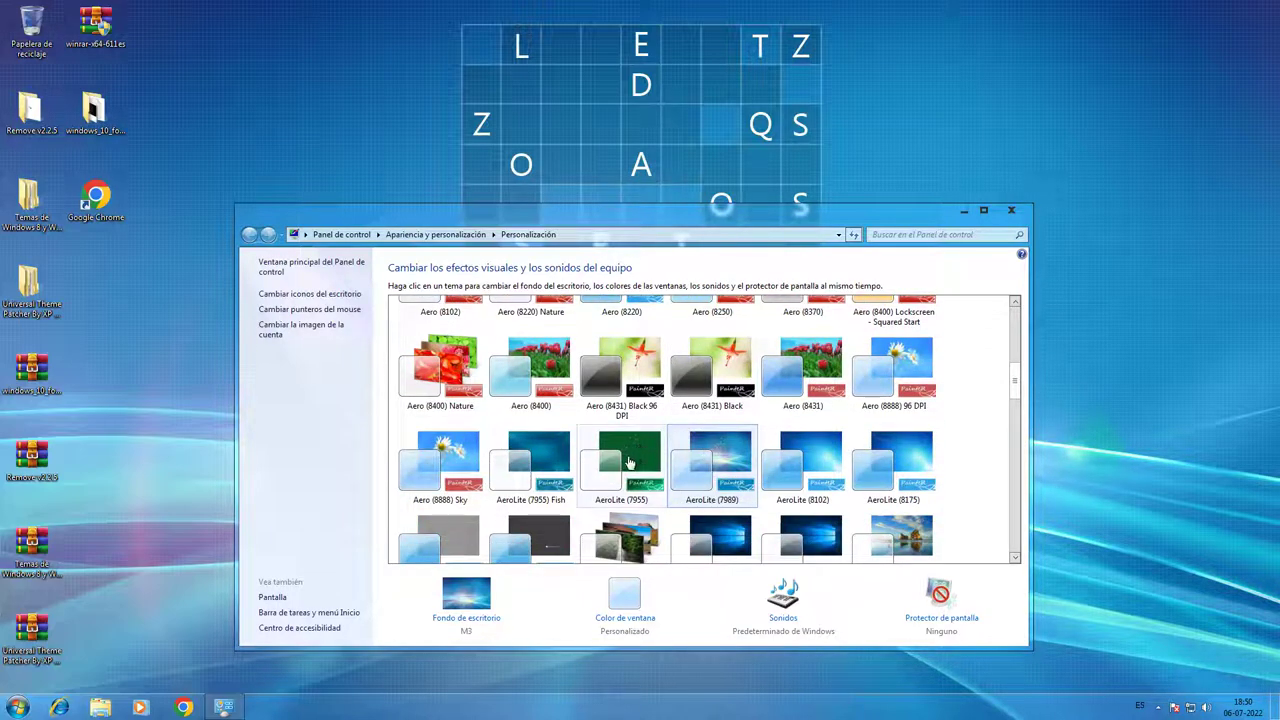
left_click(630, 461)
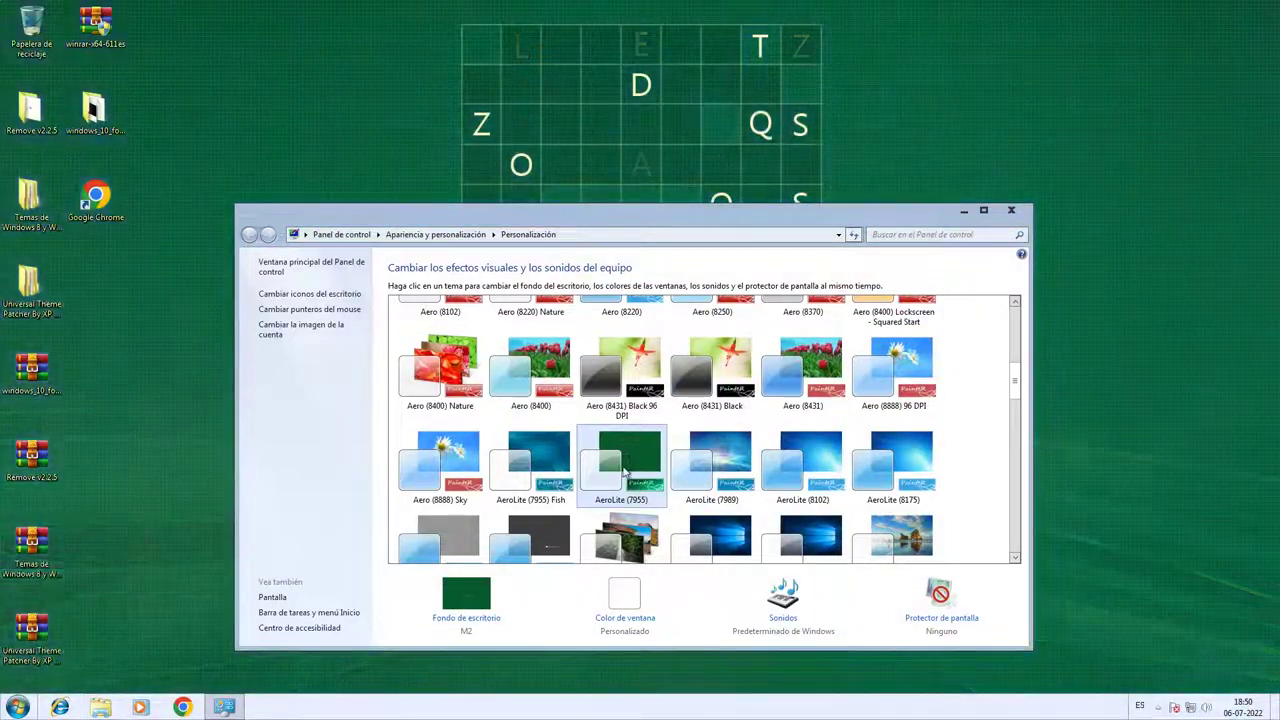
key("super")
key("super")
left_click(530, 508)
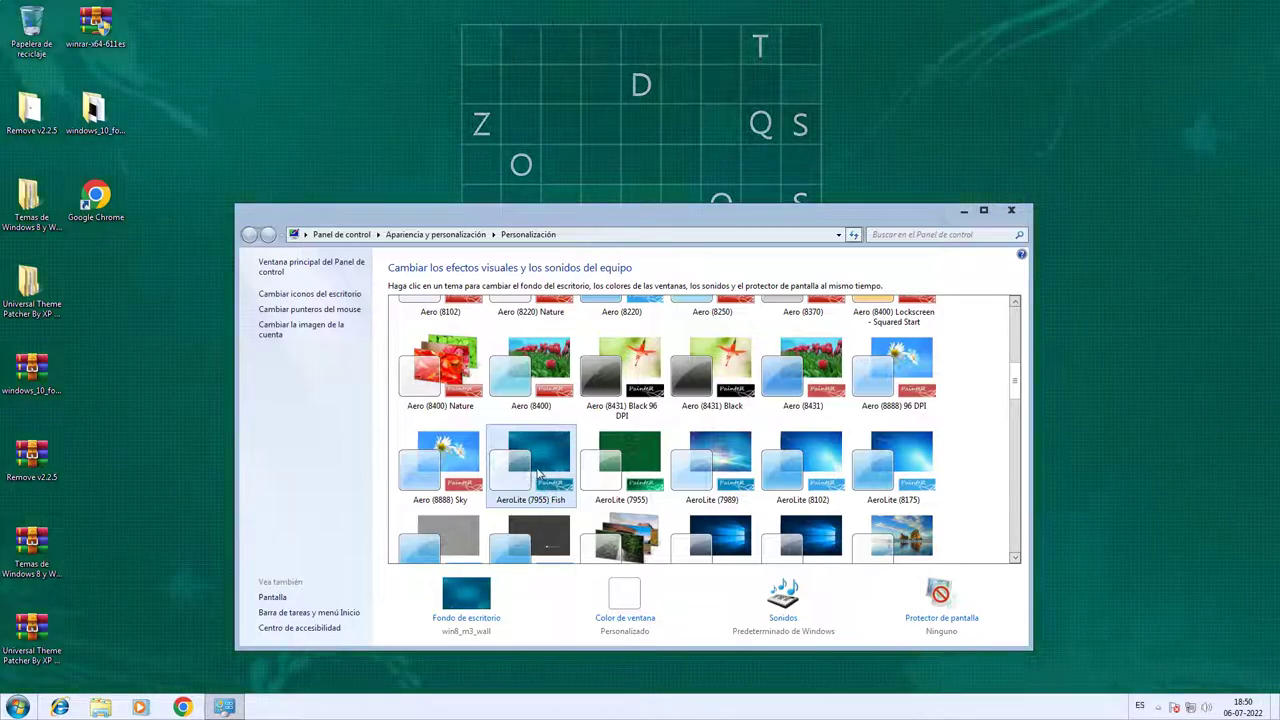
Apply the Aero (8888) Sky theme, and maximize and restore the Personalization window.
left_click(432, 449)
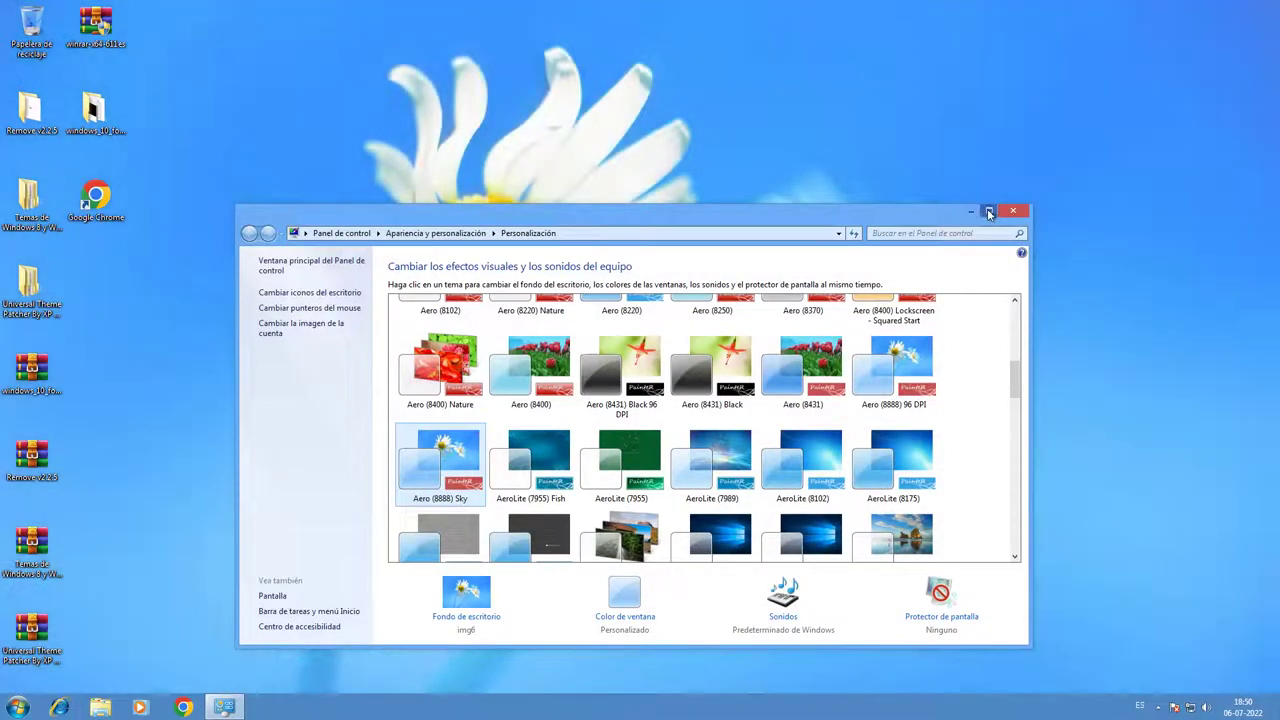
left_click(988, 212)
left_click_drag(1053, 8, 822, 96)
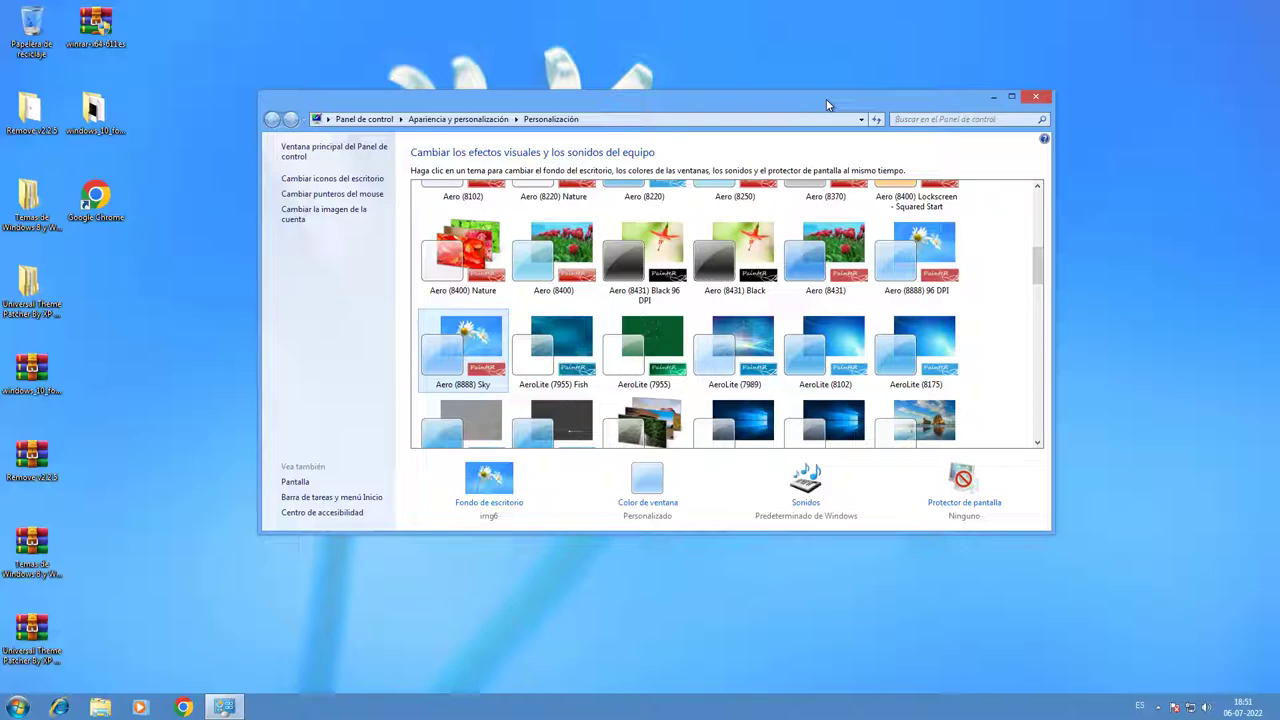
Run winver again to view the Windows version dialog under the Aero (8888) Sky theme, and close it.
key("super+r")
key("Return")
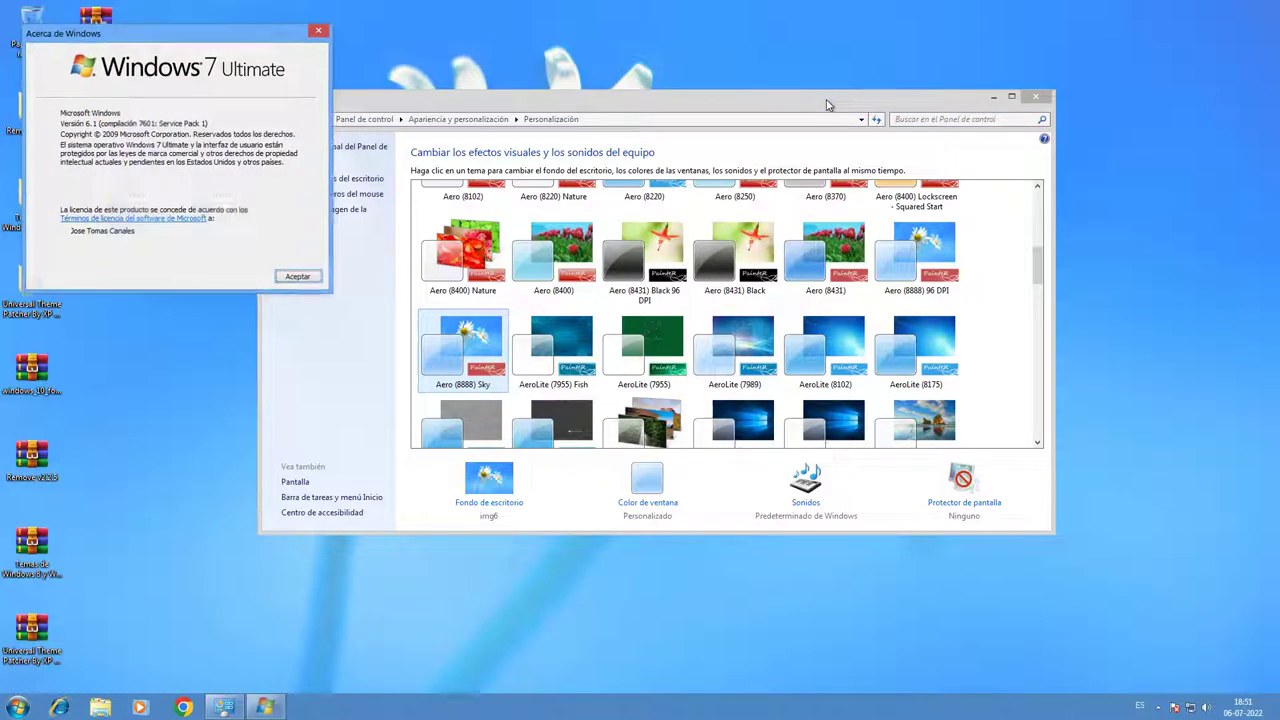
key("Return")
left_click(371, 360)
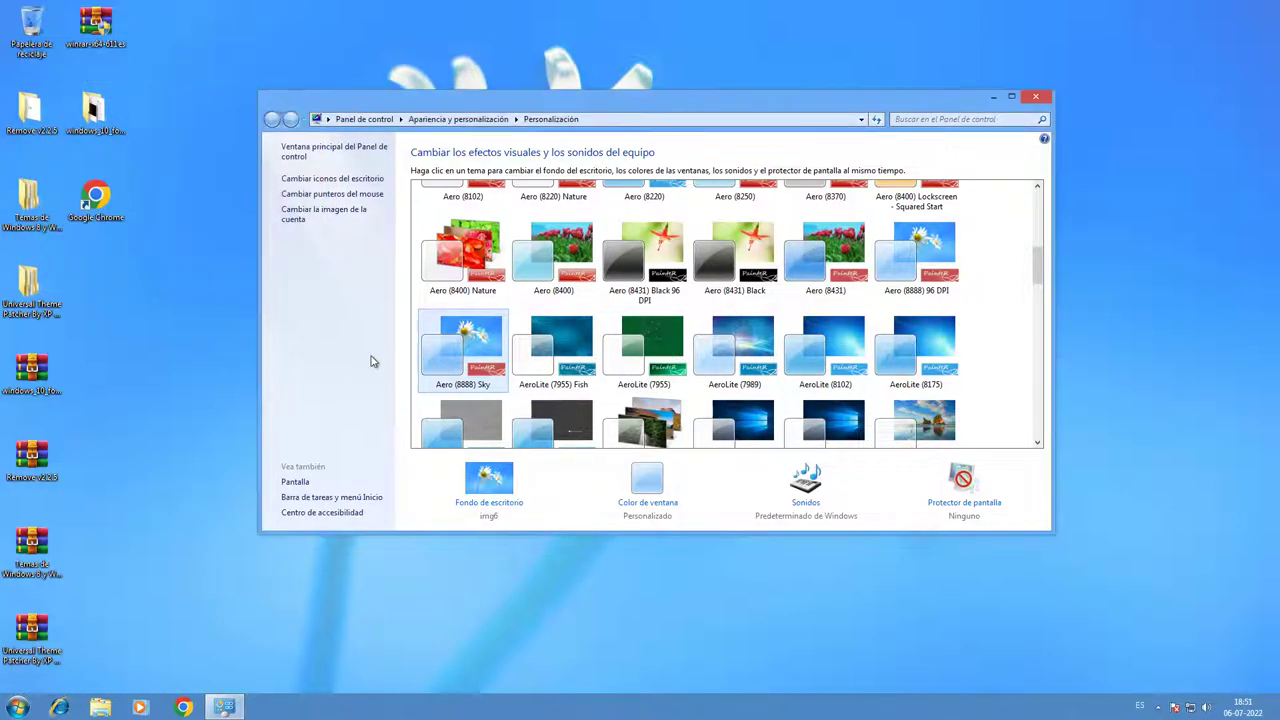
Apply the Aero (8888) 96 DPI theme again.
scroll(562, 357, "down", 1)
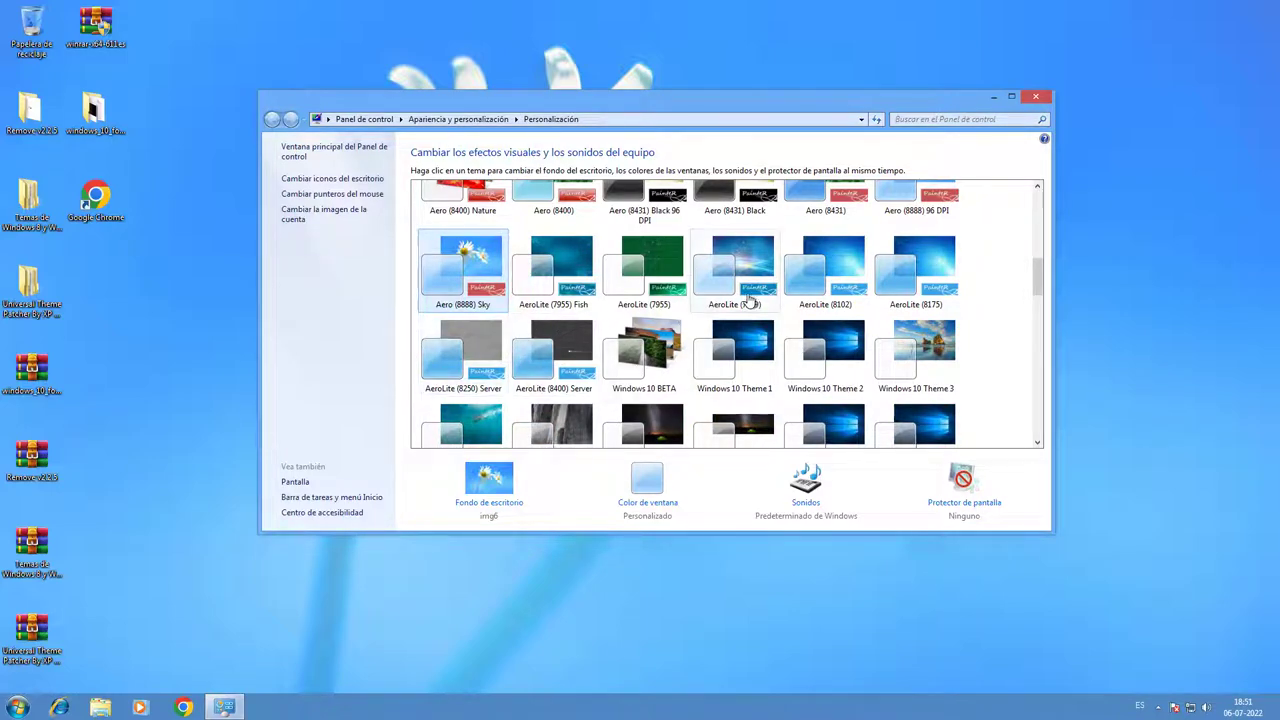
scroll(700, 286, "up", 1)
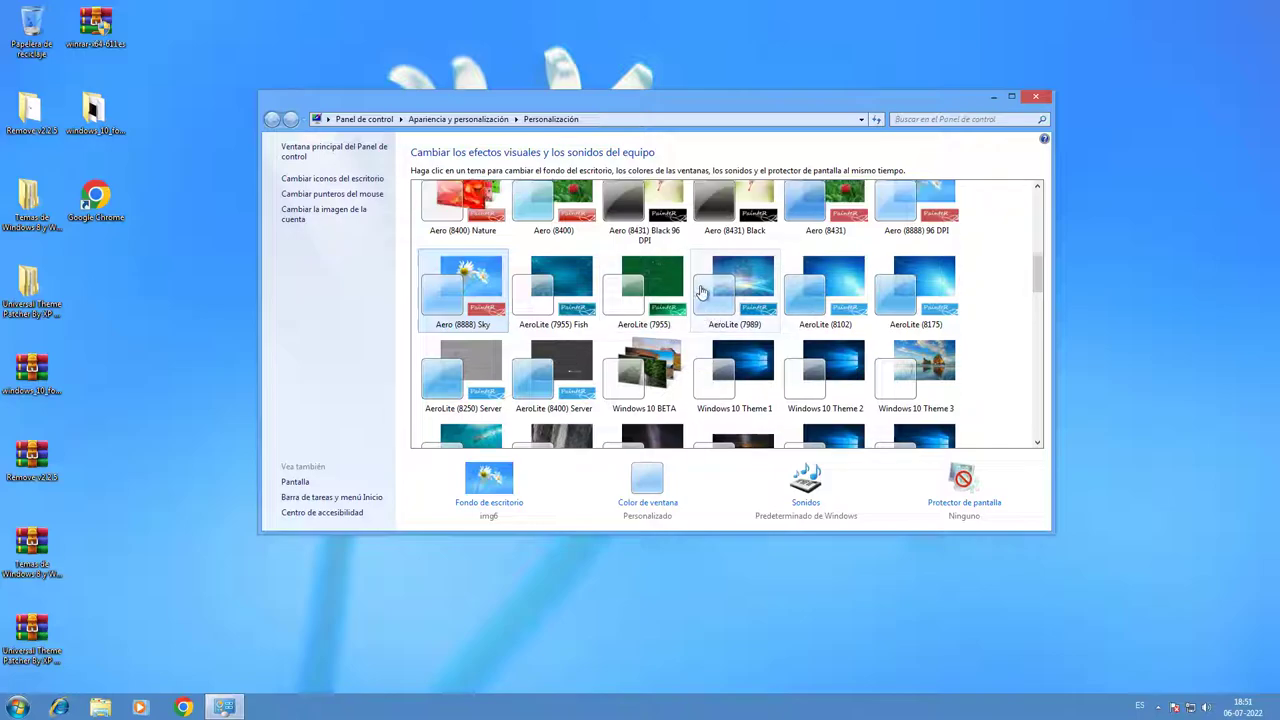
left_click(888, 249)
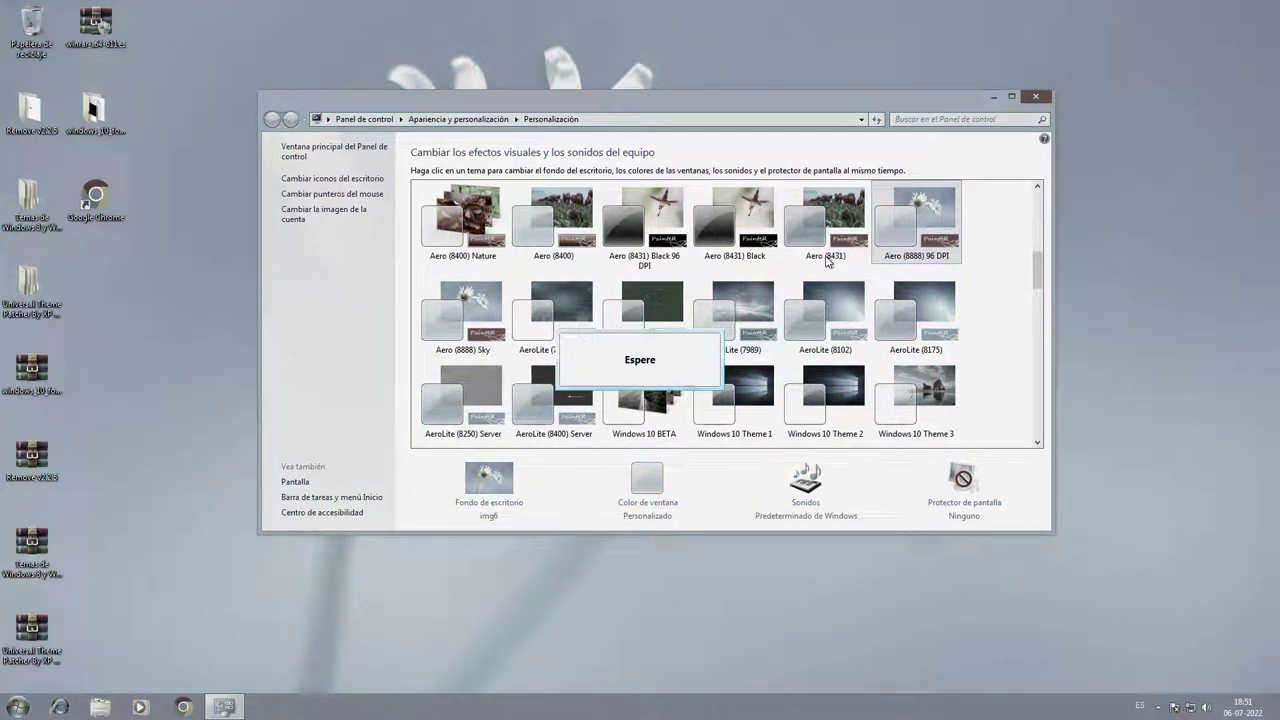
Apply the AeroLite (8250) Server theme, and maximize and restore the Personalization window.
scroll(714, 271, "down", 5)
scroll(657, 290, "down", 5)
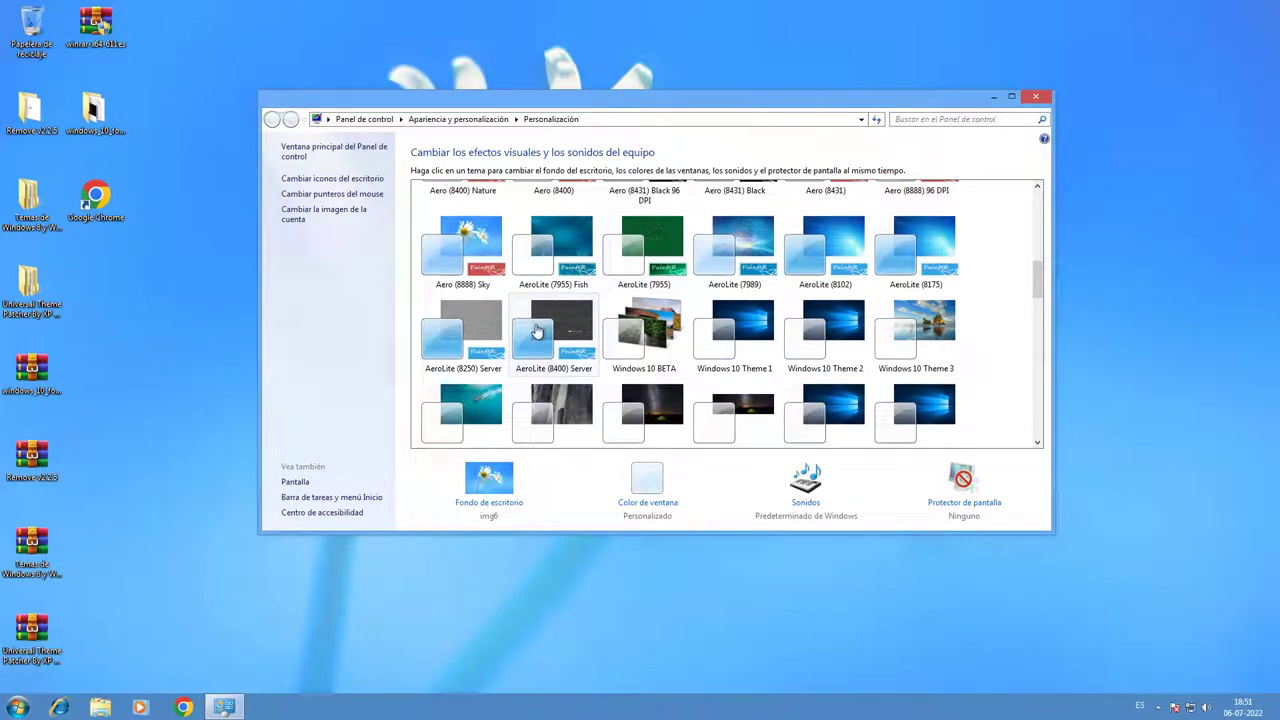
left_click(500, 338)
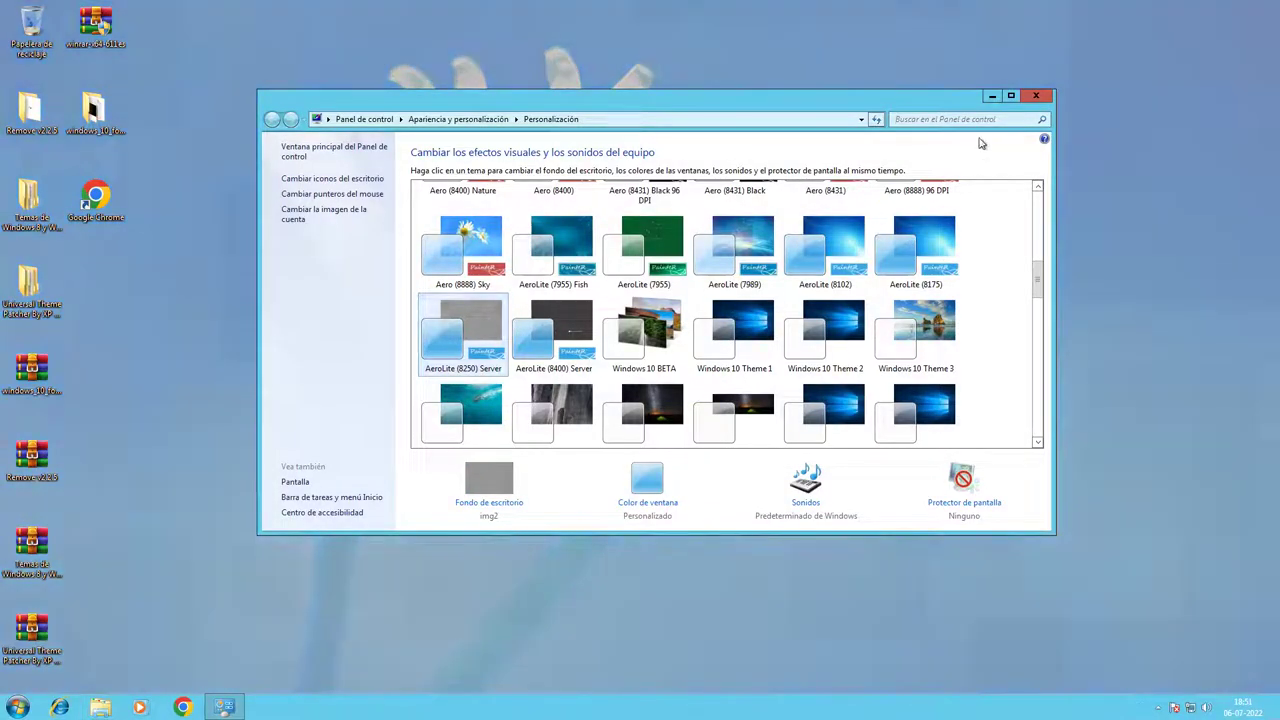
left_click(1011, 95)
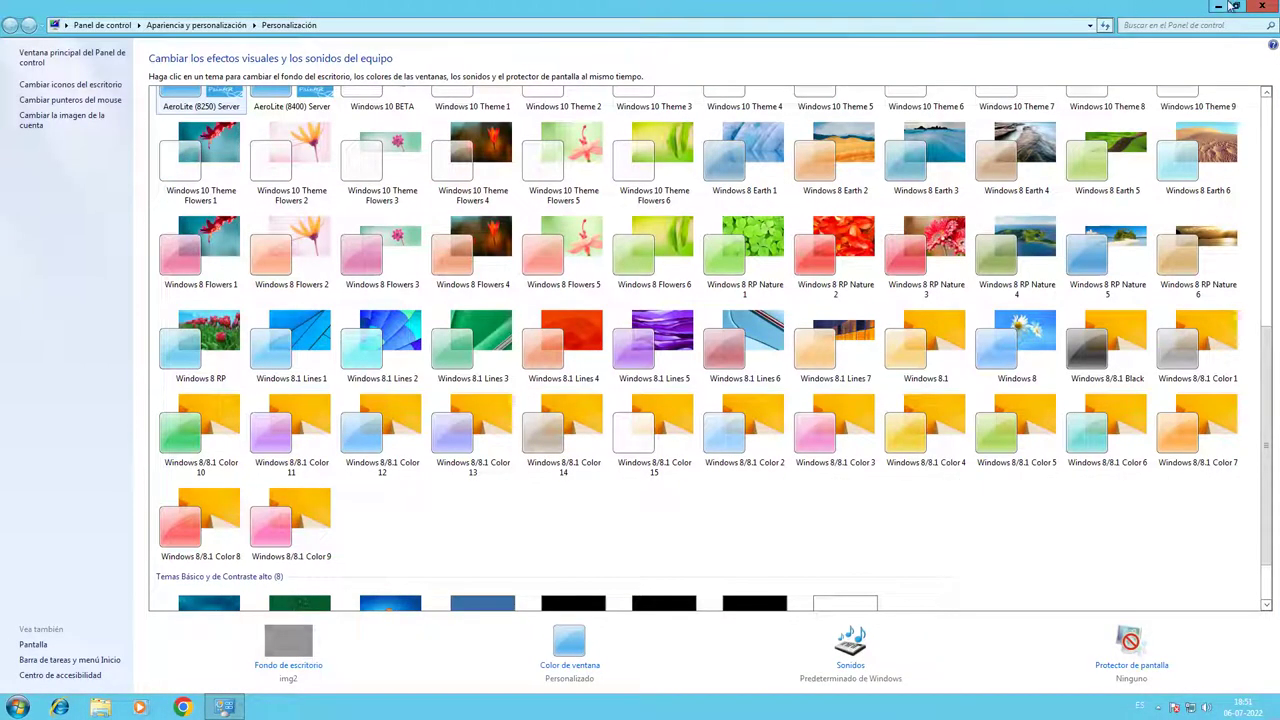
left_click_drag(1100, 6, 750, 157)
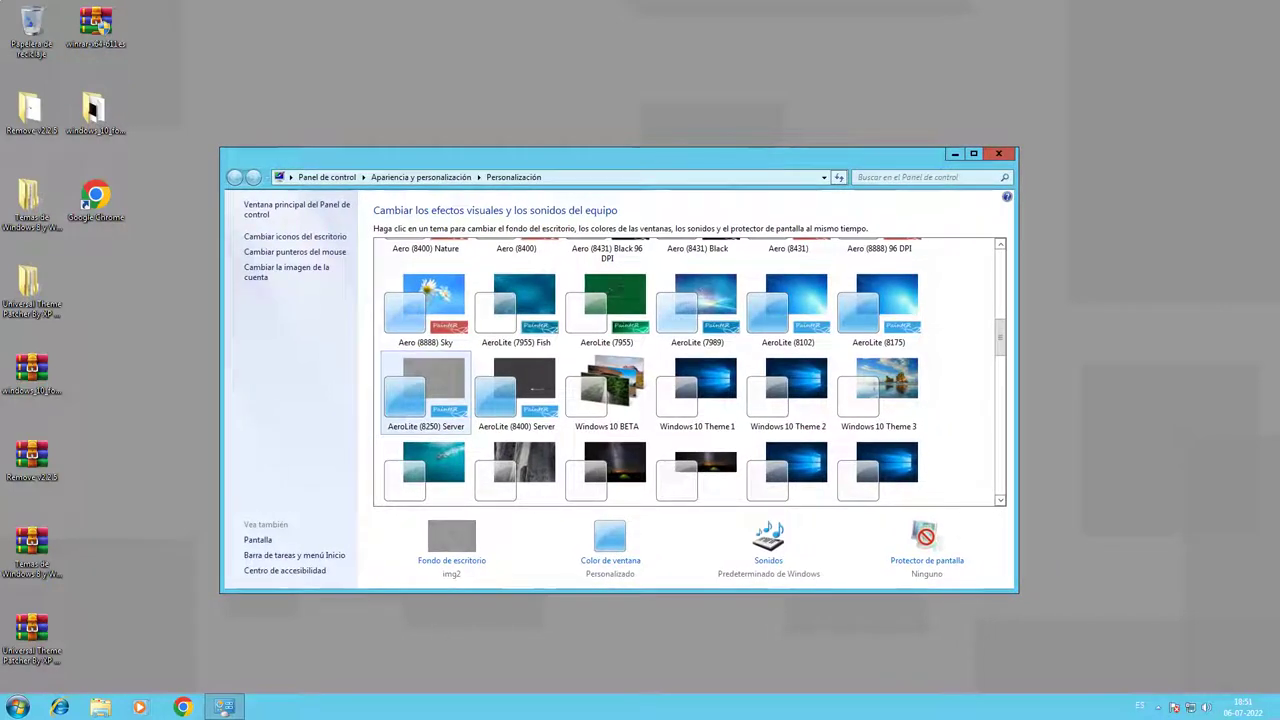
Inspect the volume control under AeroLite (8250) Server, and apply the AeroLite (8400) Server theme.
left_click(1207, 708)
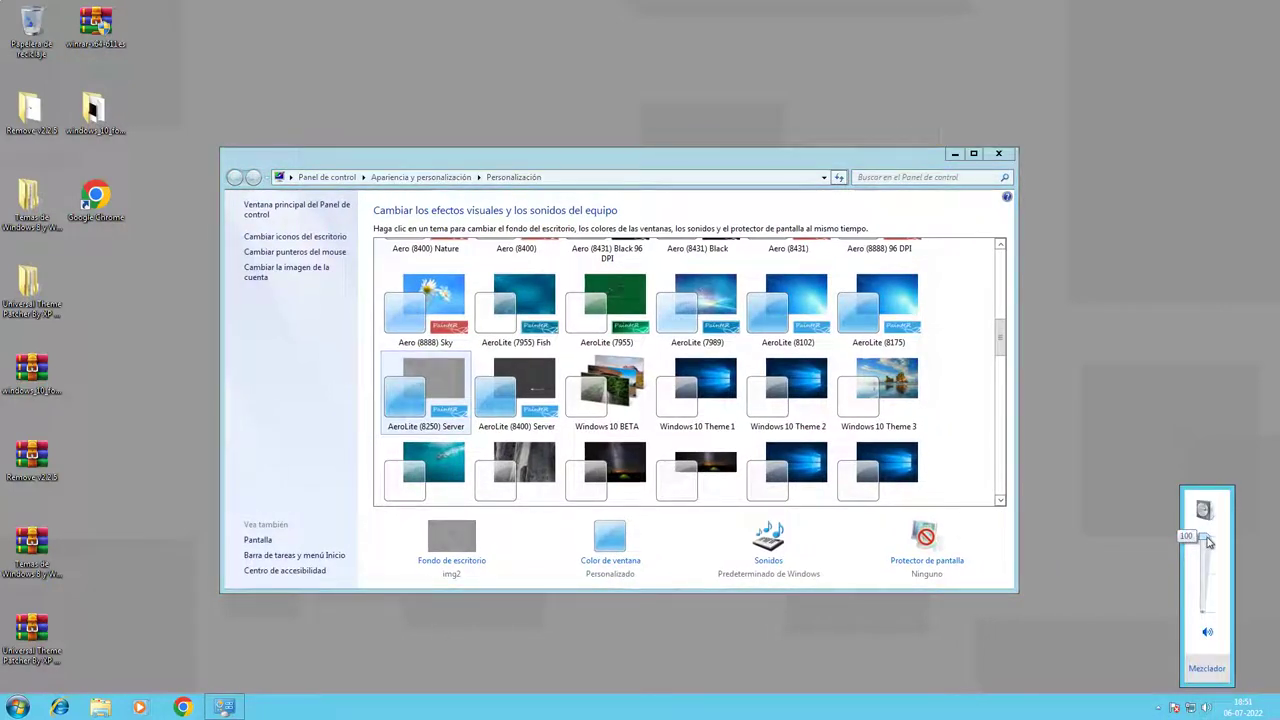
left_click(334, 338)
left_click(537, 372)
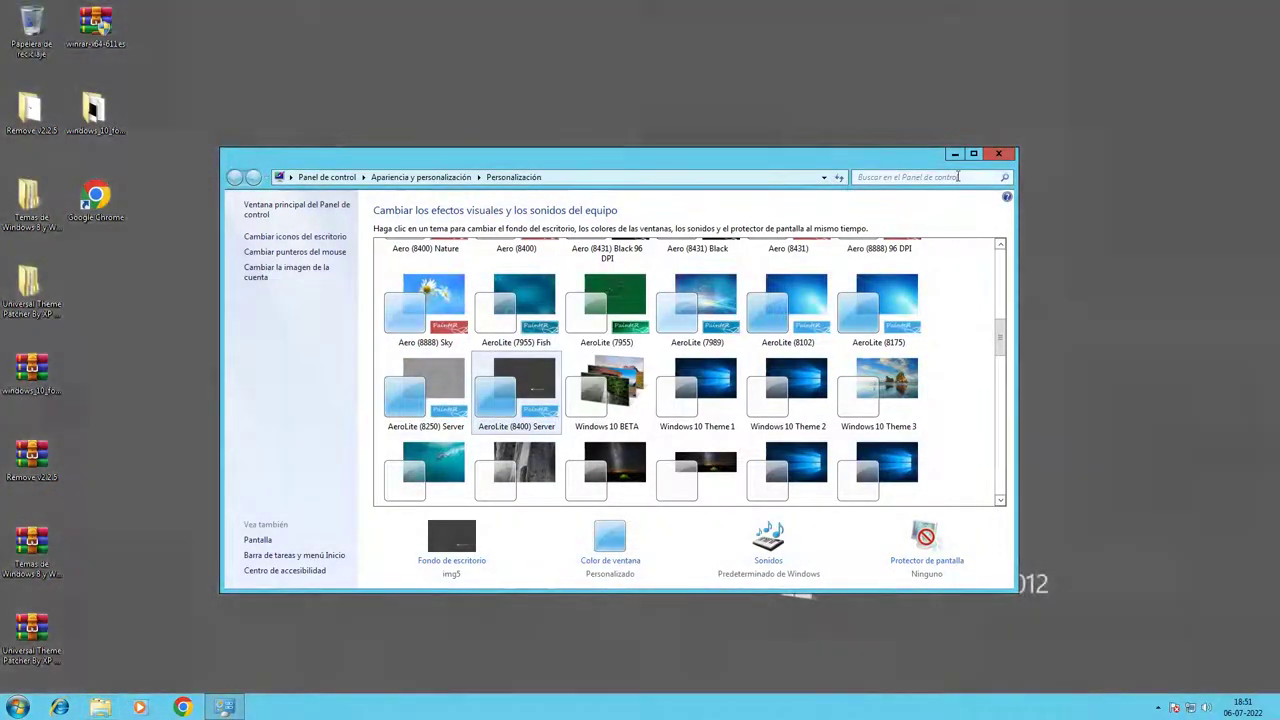
Maximize and restore the Personalization window under AeroLite (8400) Server, and draw a selection rectangle on the desktop.
left_click(973, 153)
left_click_drag(1020, 8, 773, 103)
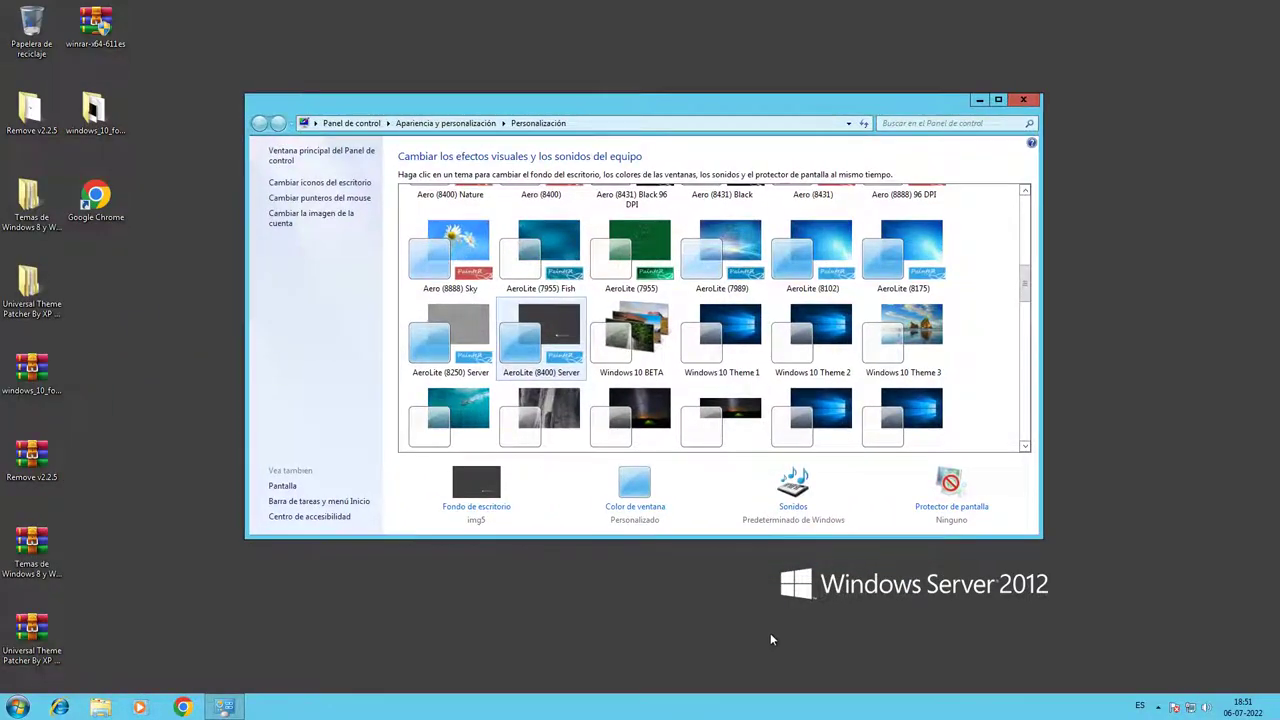
left_click_drag(748, 550, 1060, 565)
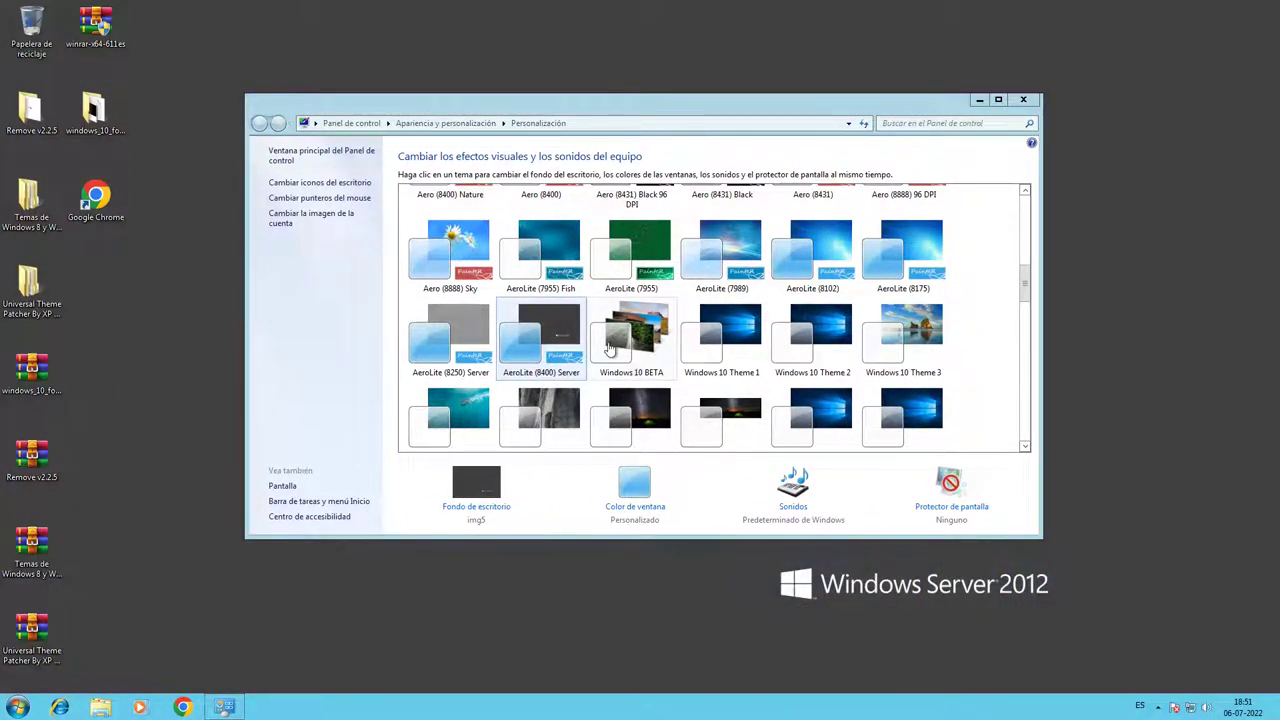
Apply the AeroLite (7959) Basic theme and move the Personalization window to show its frame over the wallpaper.
scroll(608, 340, "down", 5)
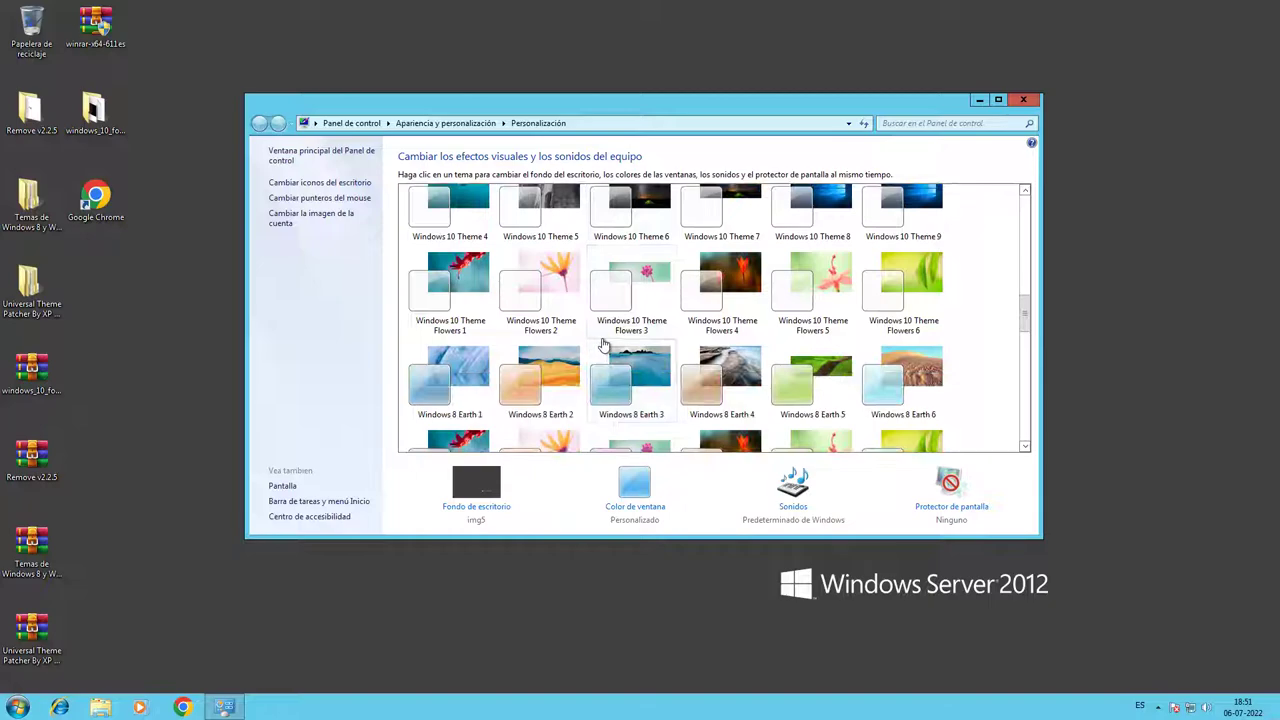
scroll(608, 340, "down", 10)
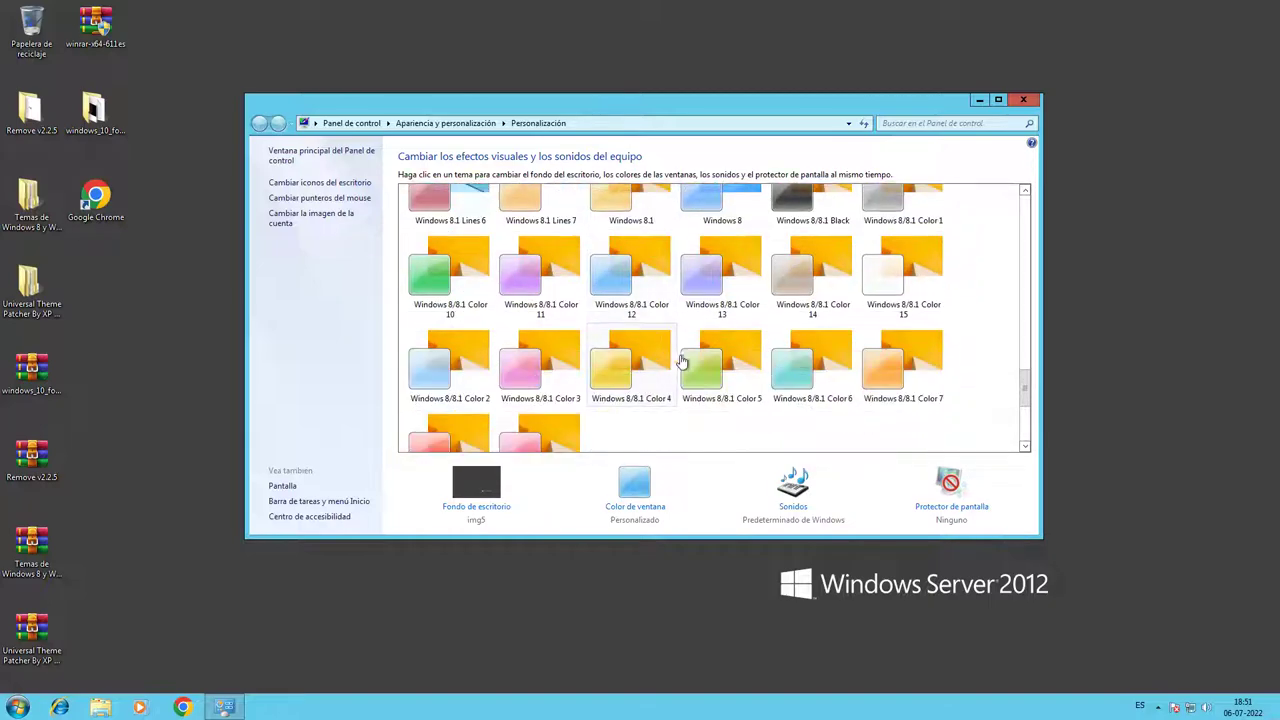
scroll(665, 363, "down", 2)
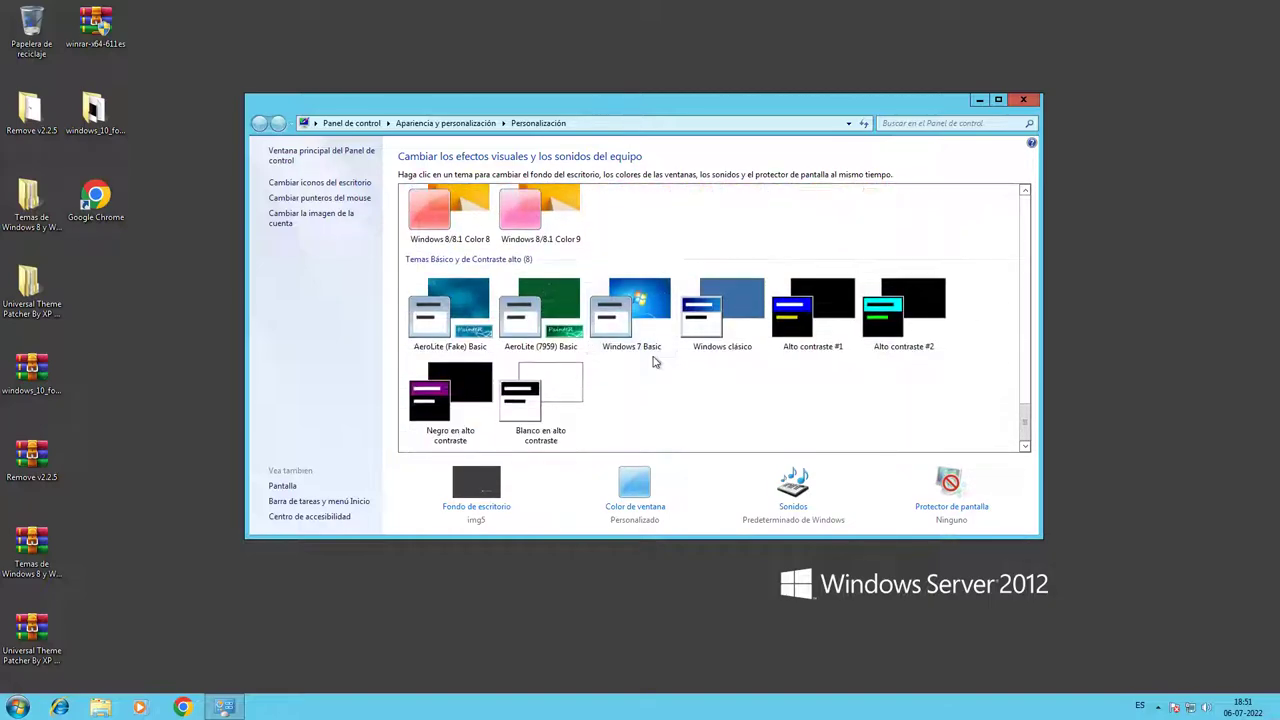
left_click(520, 318)
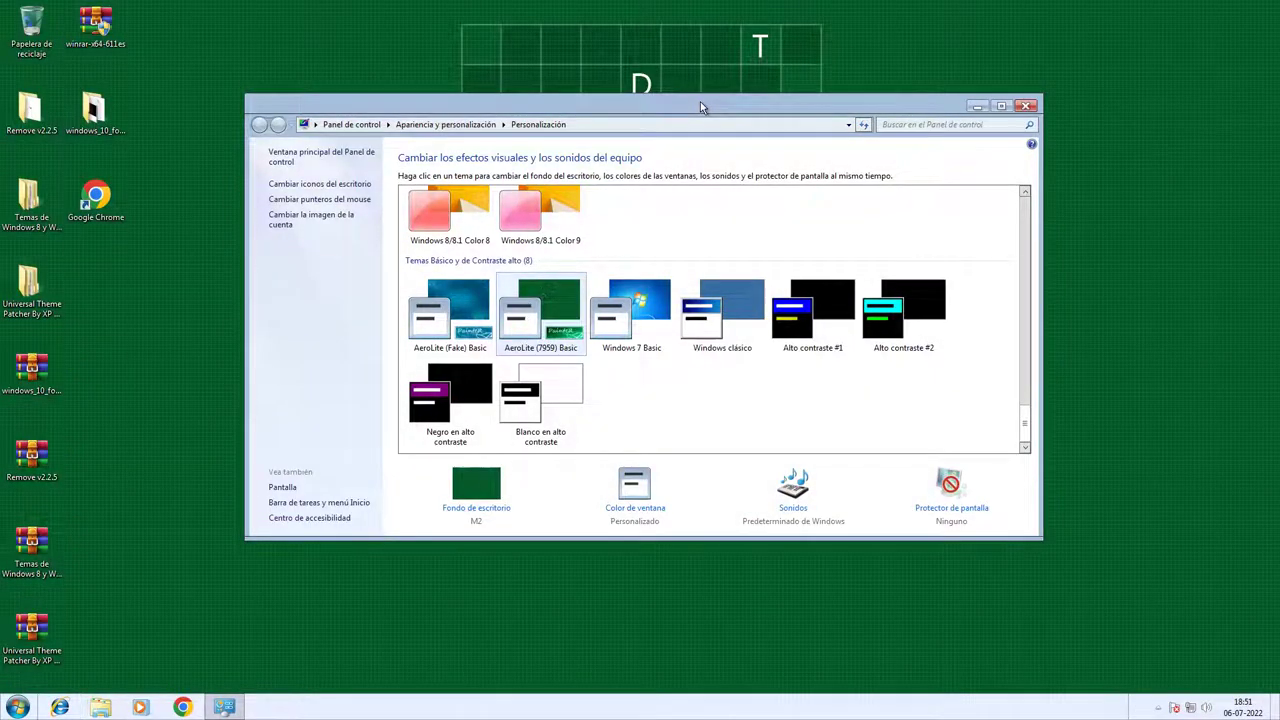
left_click_drag(700, 101, 661, 158)
left_click_drag(748, 163, 774, 153)
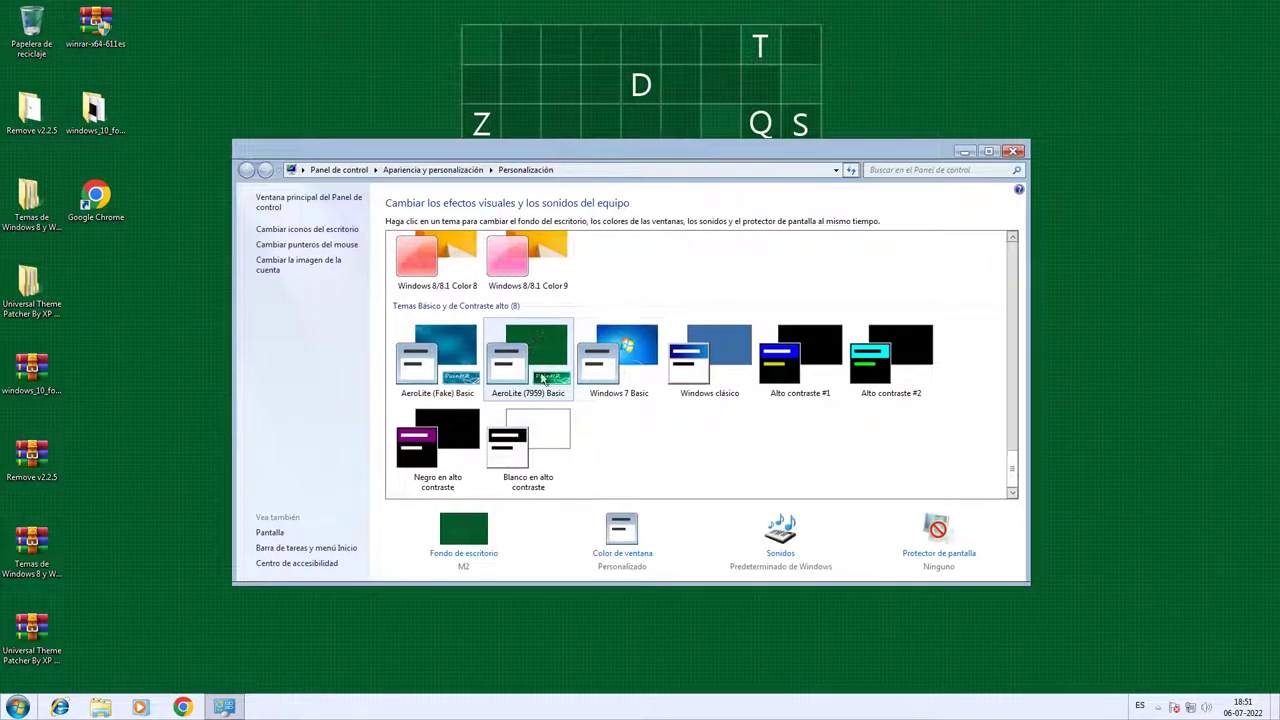
Apply the AeroLite (Fake) Basic theme, and maximize and restore the Personalization window.
left_click(445, 370)
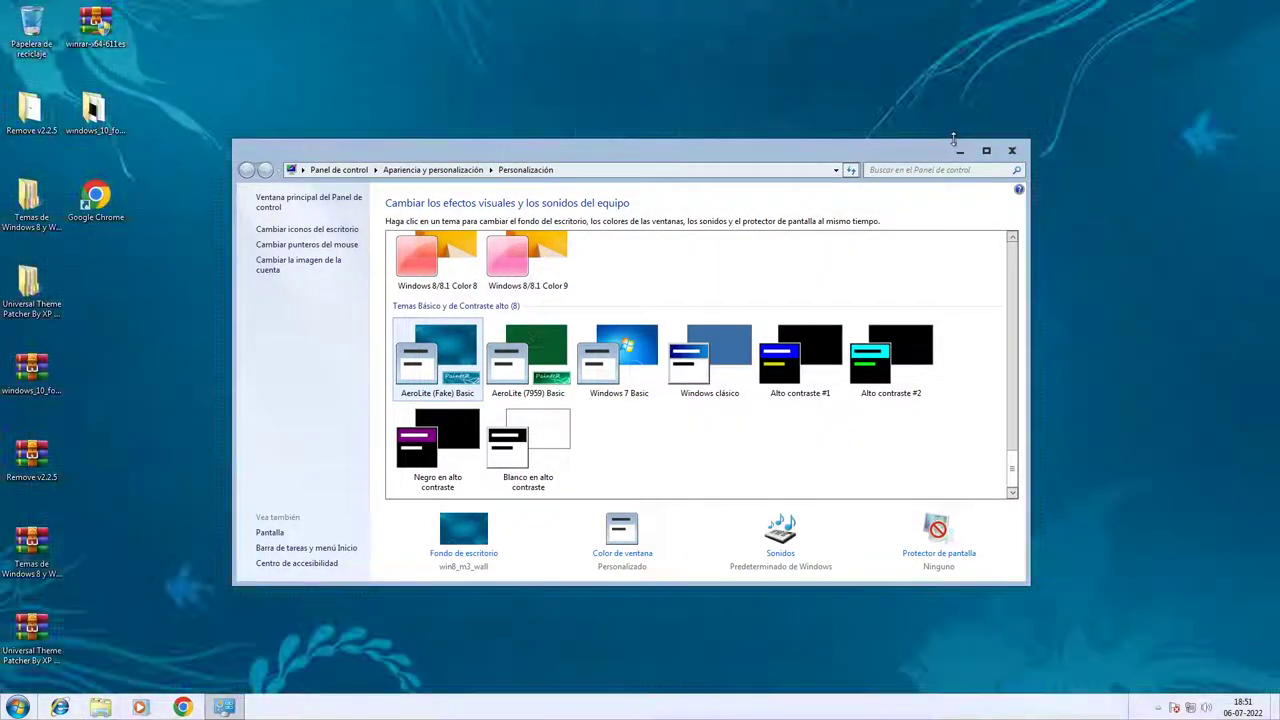
left_click(986, 151)
left_click_drag(640, 8, 653, 184)
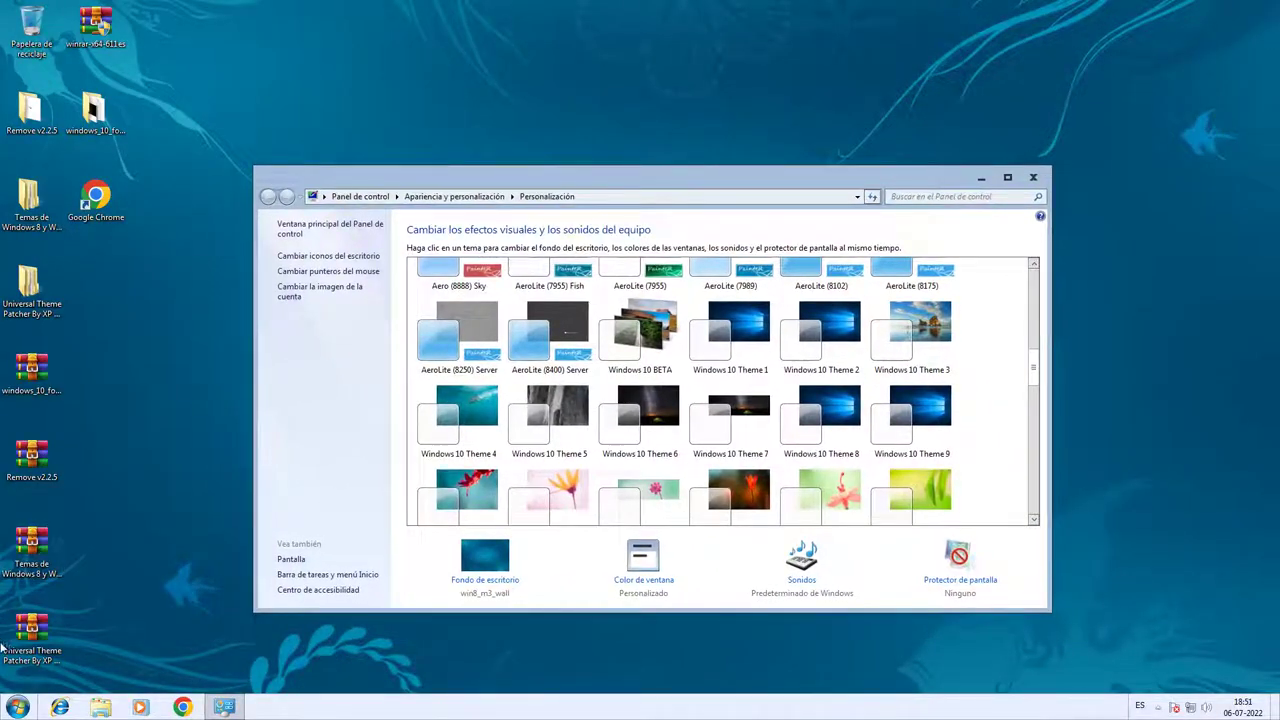
View the computer's system properties under the AeroLite (Fake) Basic theme, and close them.
left_click(18, 706)
right_click(238, 548)
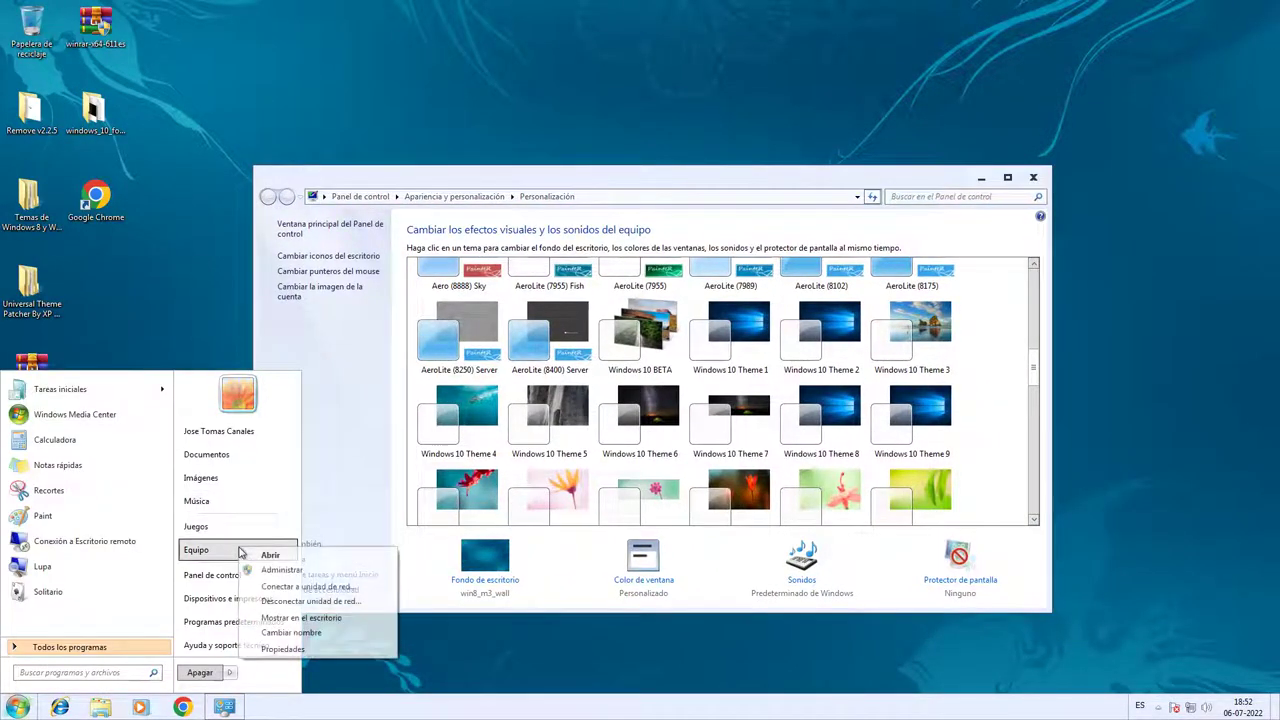
left_click(276, 648)
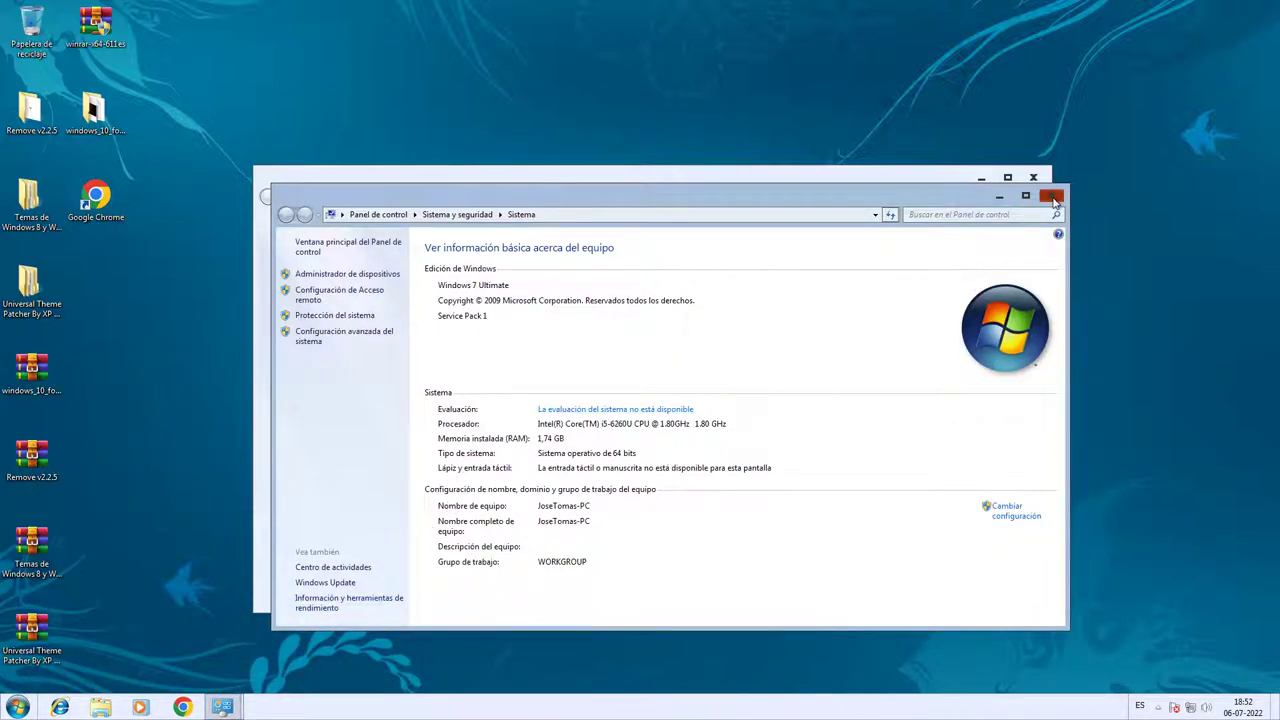
left_click(1054, 200)
Apply the AeroLite (8400) Server theme again.
scroll(688, 403, "down", 1)
scroll(705, 420, "up", 5)
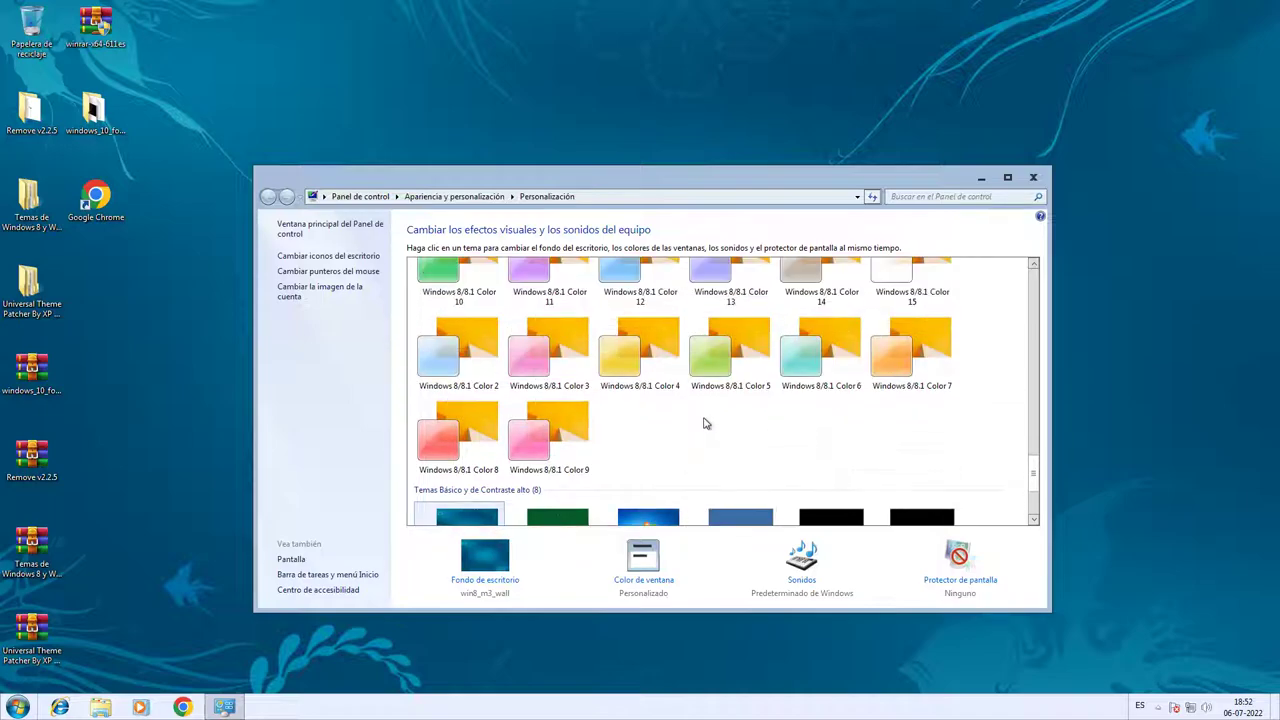
scroll(731, 480, "up", 10)
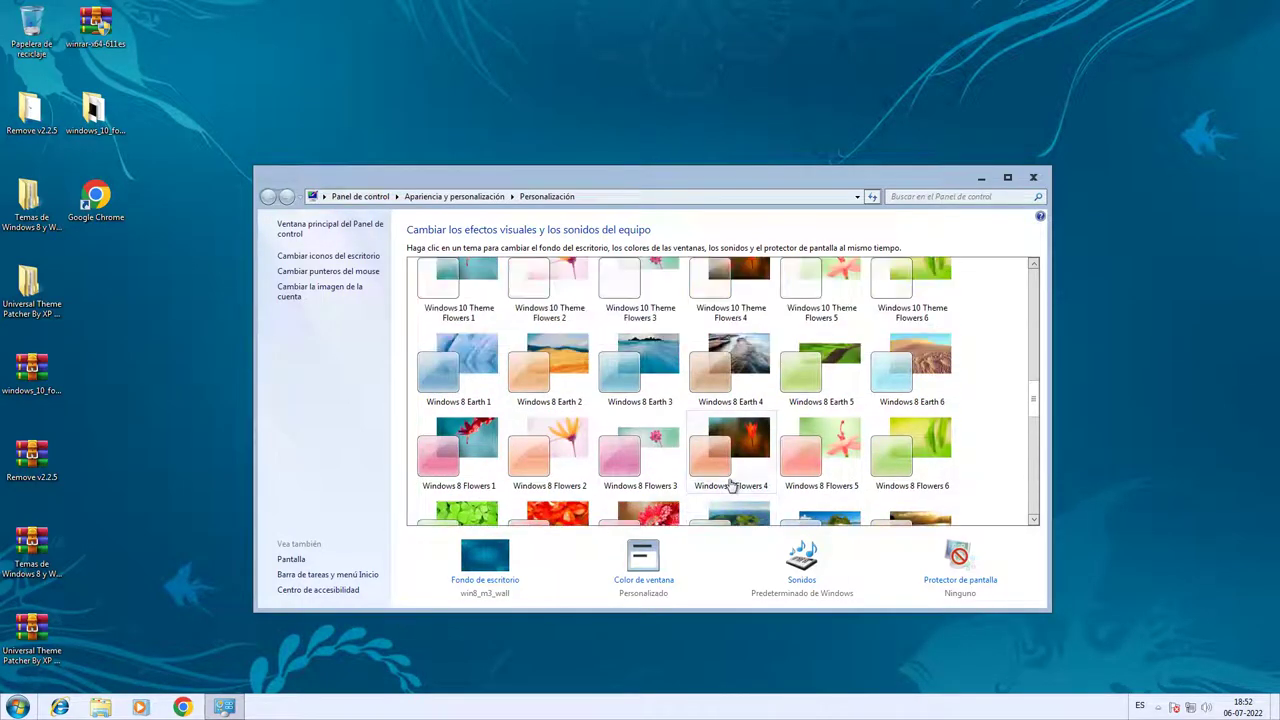
scroll(692, 460, "up", 8)
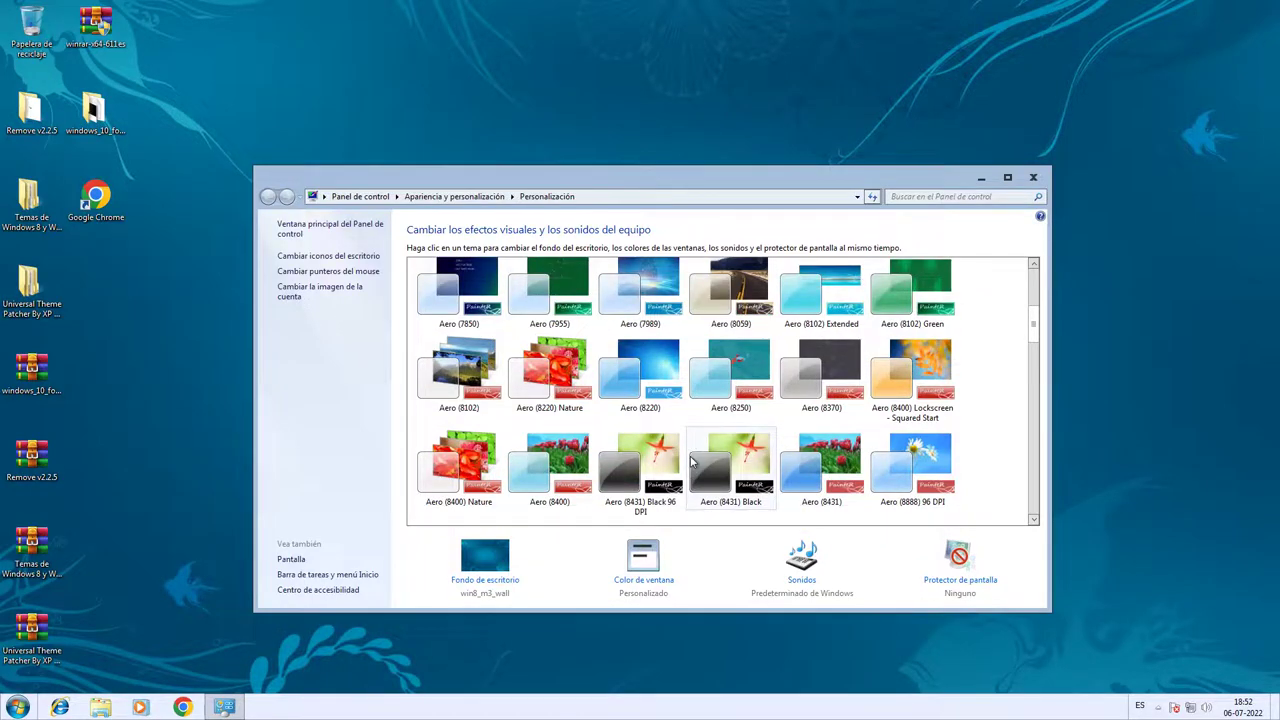
scroll(697, 460, "down", 1)
scroll(697, 460, "down", 1)
scroll(667, 449, "up", 1)
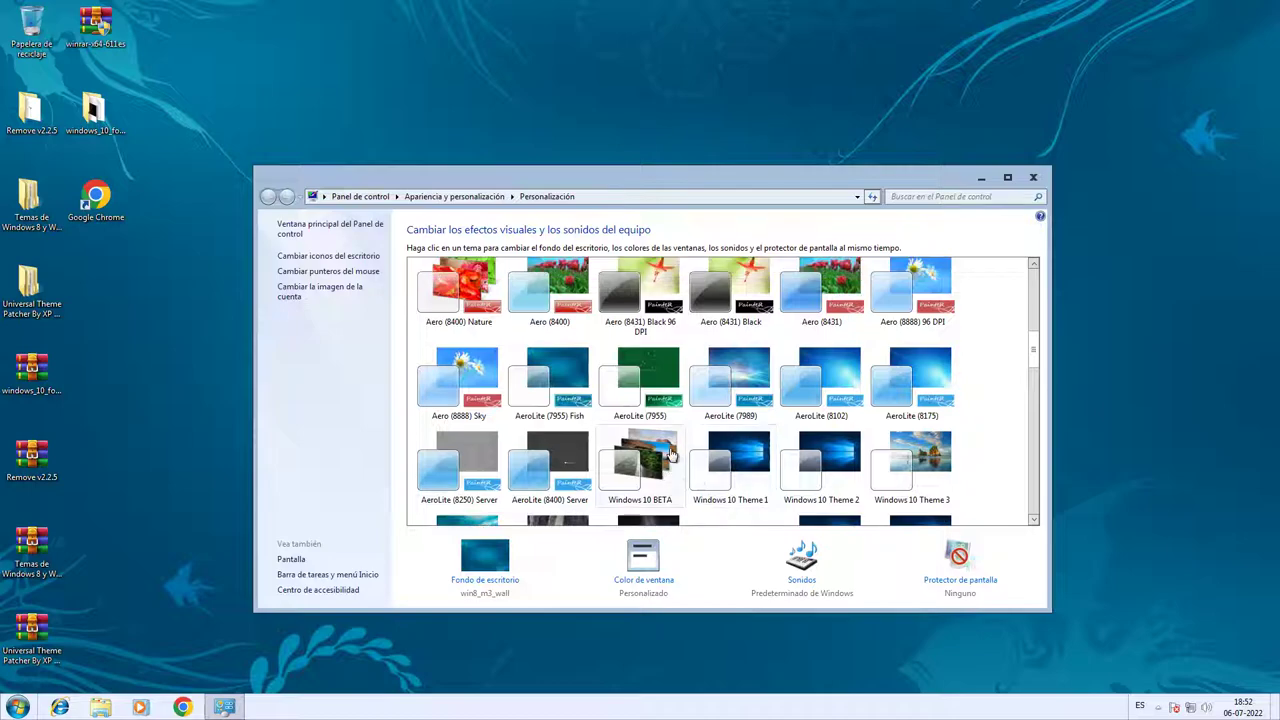
left_click(565, 479)
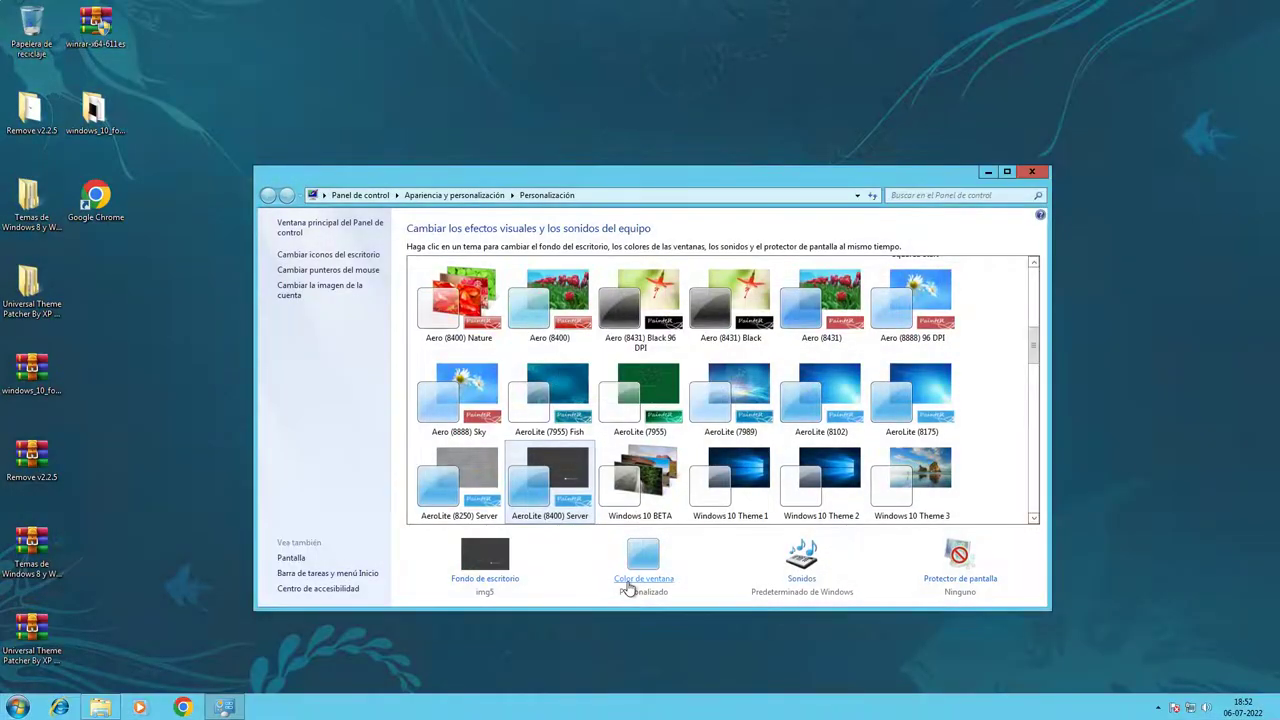
Try several window colours under AeroLite (8400) Server, ending with Escarcha, and cancel the colour changes.
left_click(628, 586)
left_click(627, 266)
left_click(500, 369)
left_click(483, 315)
left_click(483, 266)
left_click(579, 315)
left_click(624, 323)
left_click(678, 270)
left_click(815, 268)
left_click(826, 311)
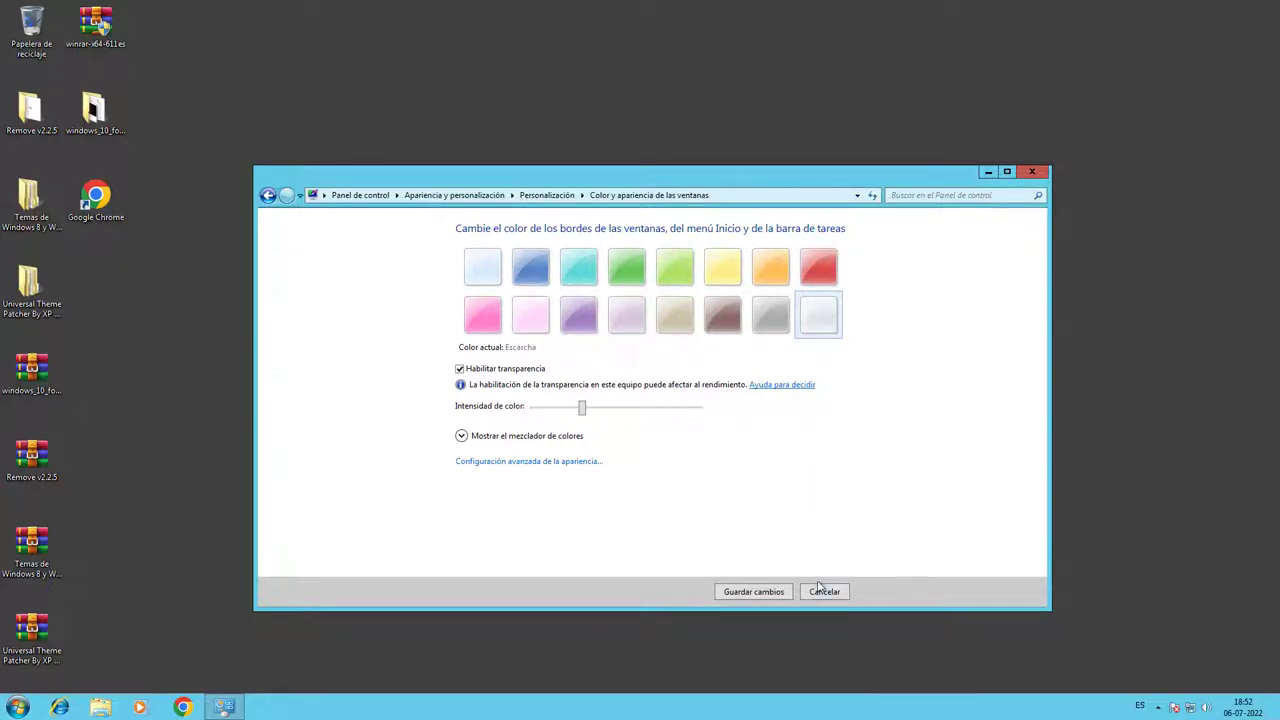
left_click(823, 592)
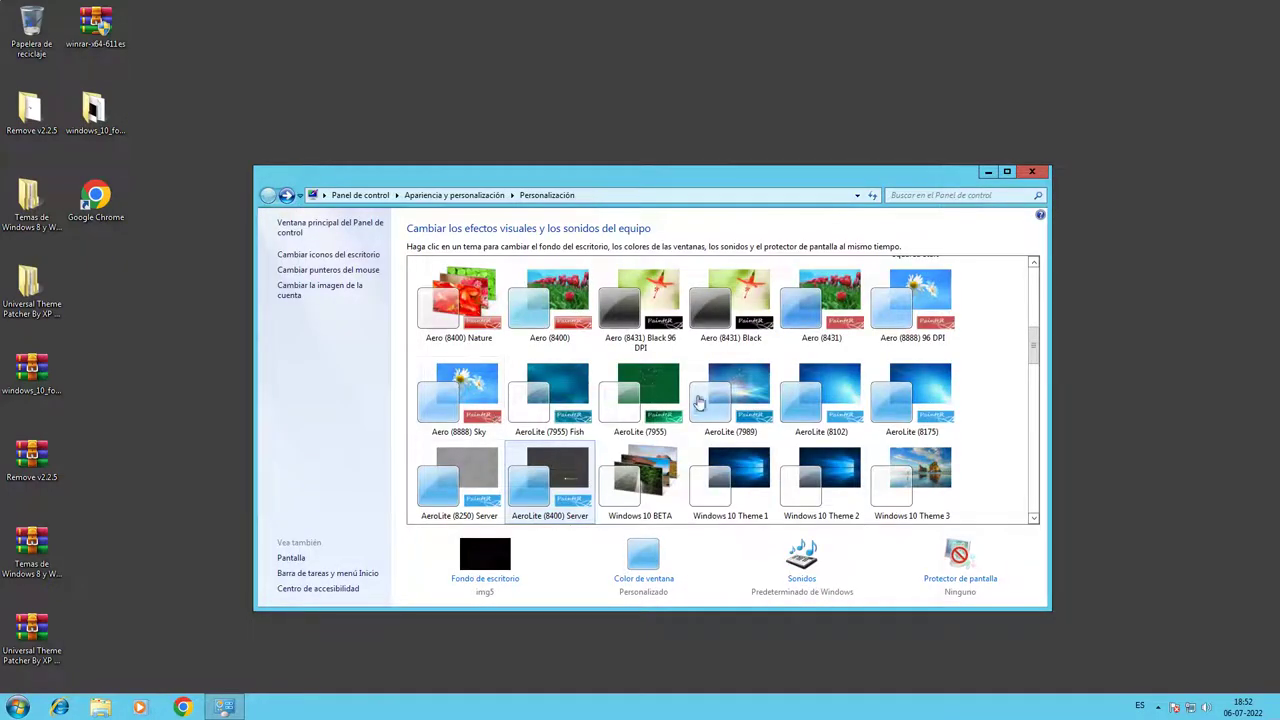
Close the Personalization window, and view the winver dialog and the Start menu under the AeroLite (8400) Server theme.
left_click(1032, 172)
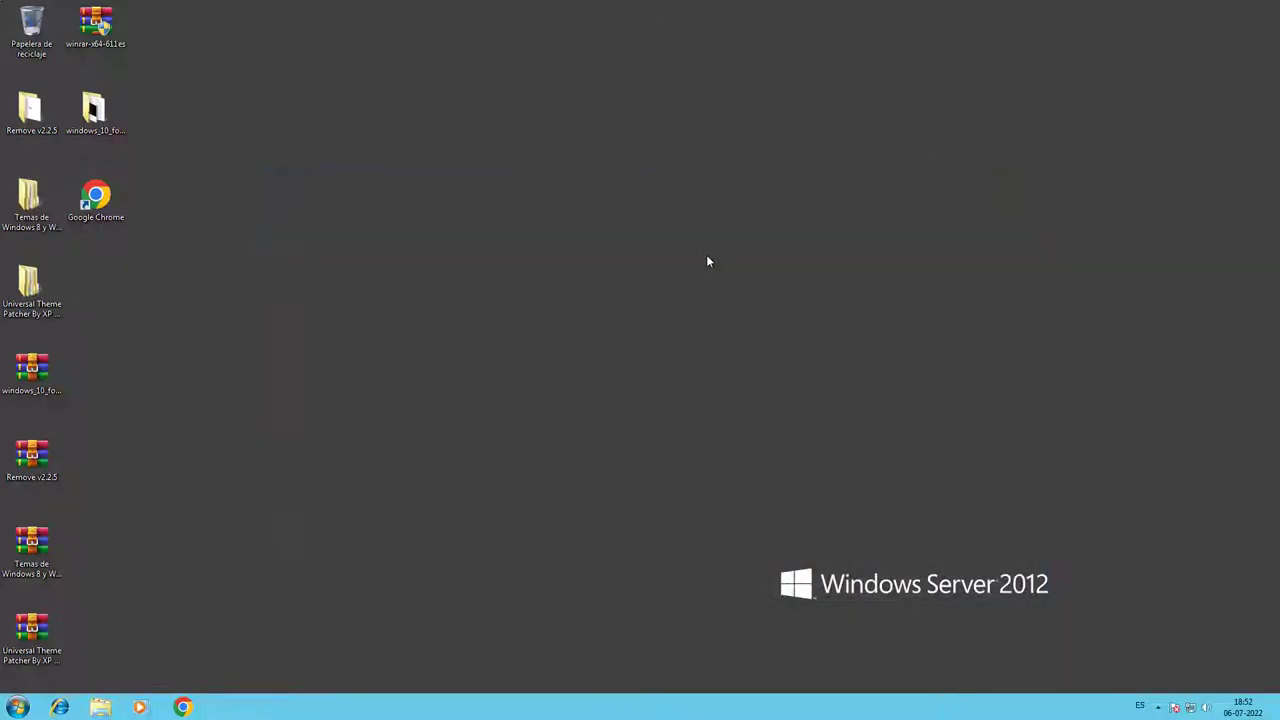
key("super+r")
key("Return")
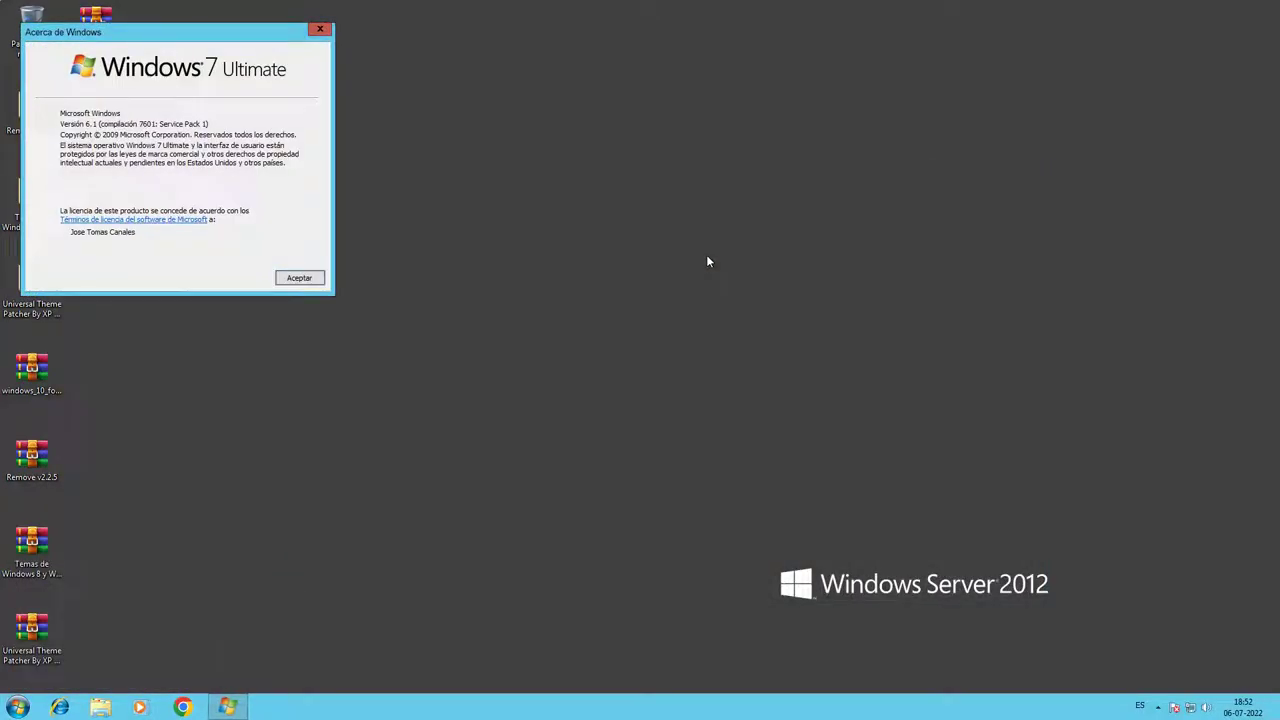
left_click_drag(210, 50, 497, 198)
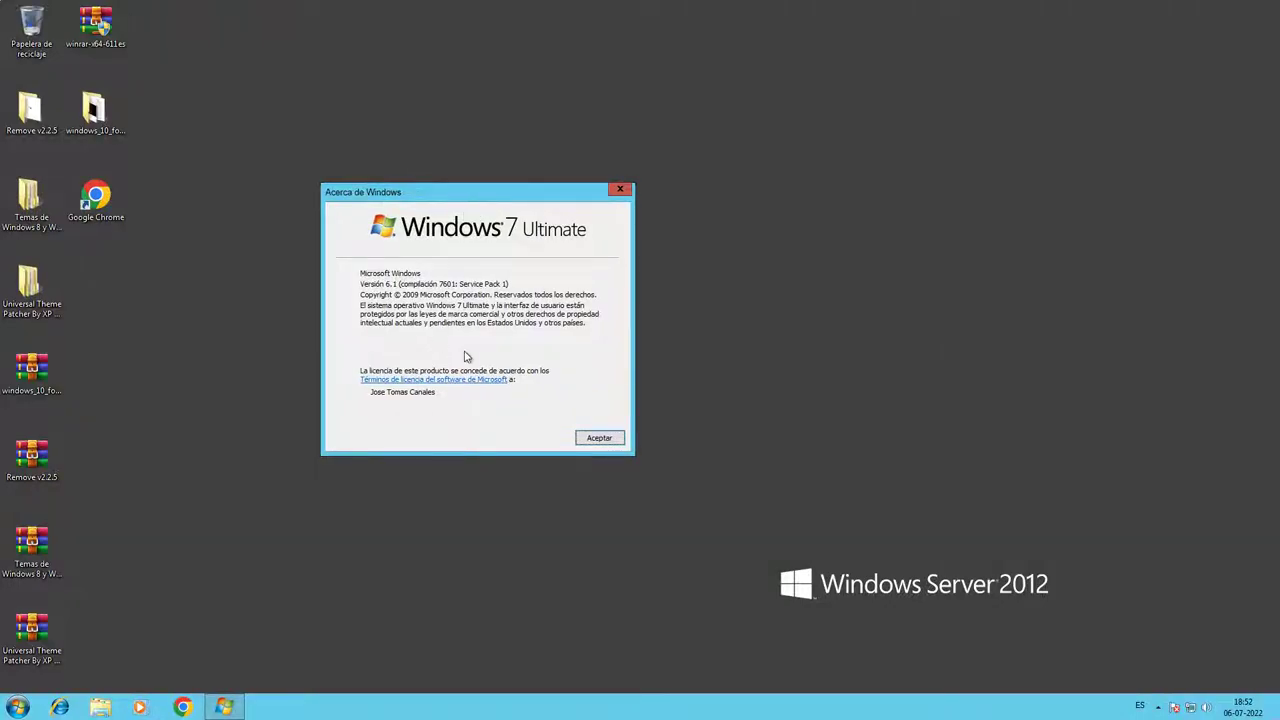
key("Return")
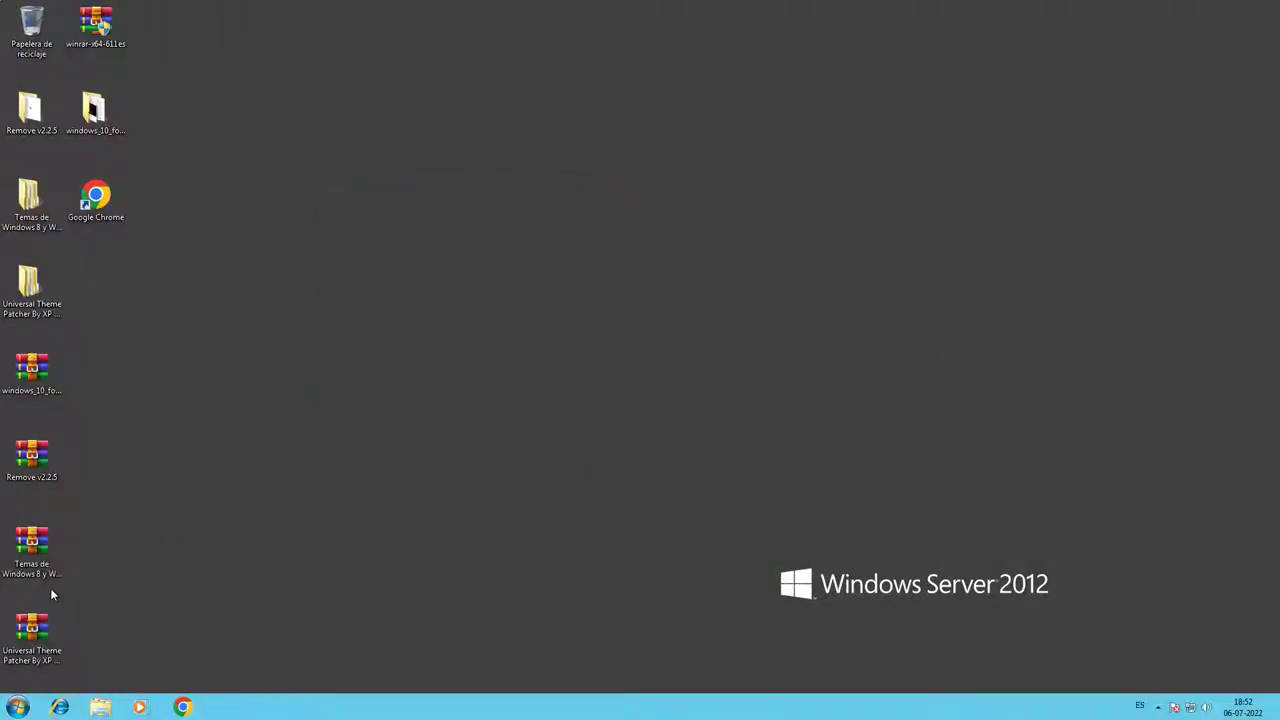
left_click(12, 705)
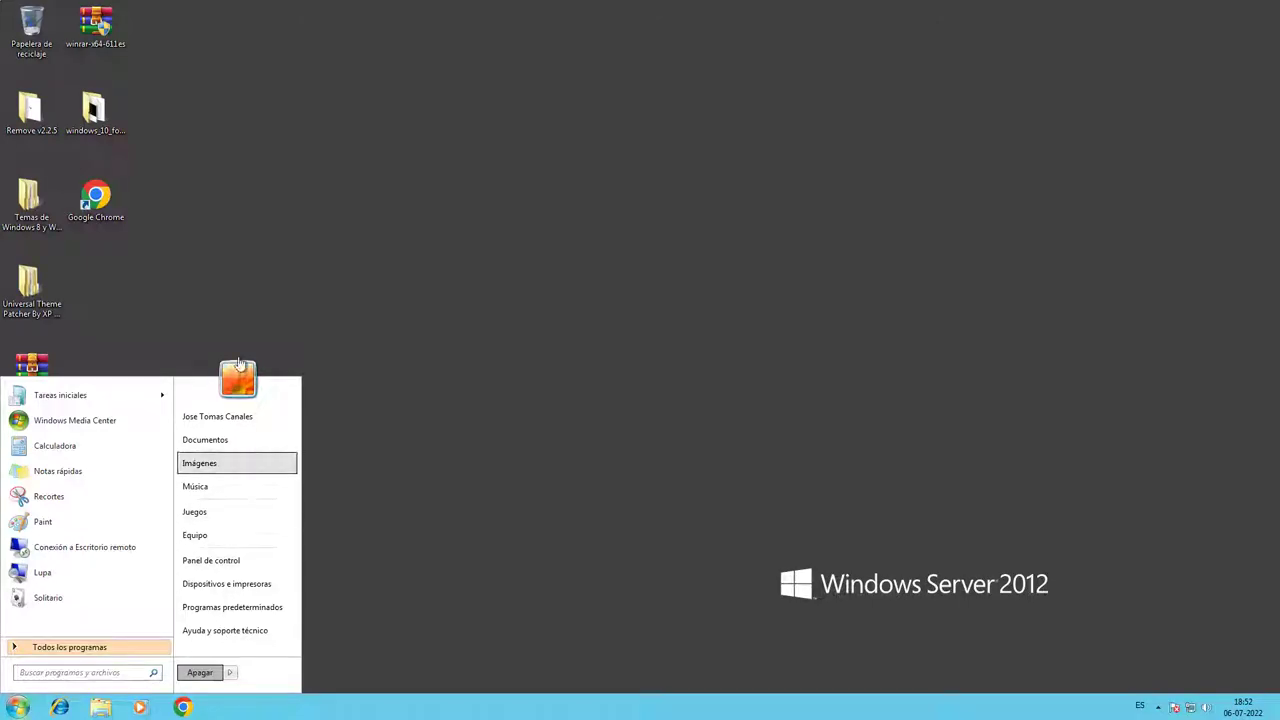
left_click(563, 500)
Open the Programs folder inside win8themesbypainter in Descargas.
right_click(113, 700)
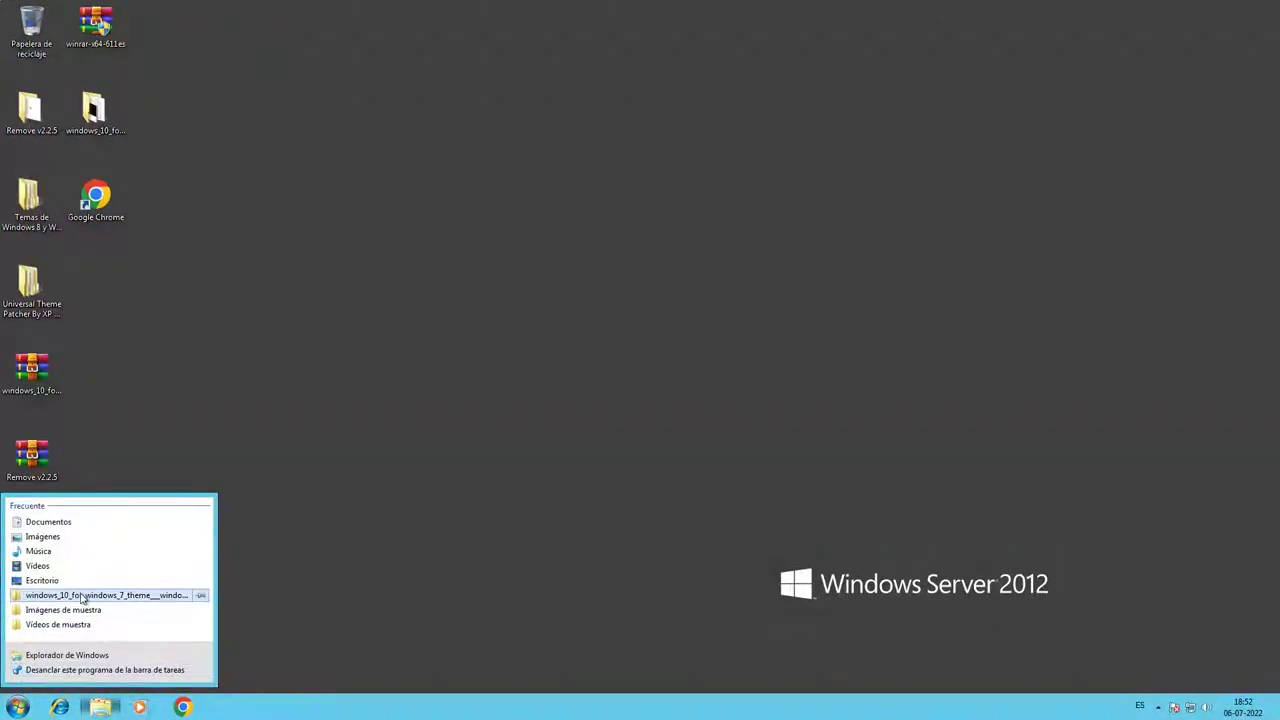
left_click(101, 656)
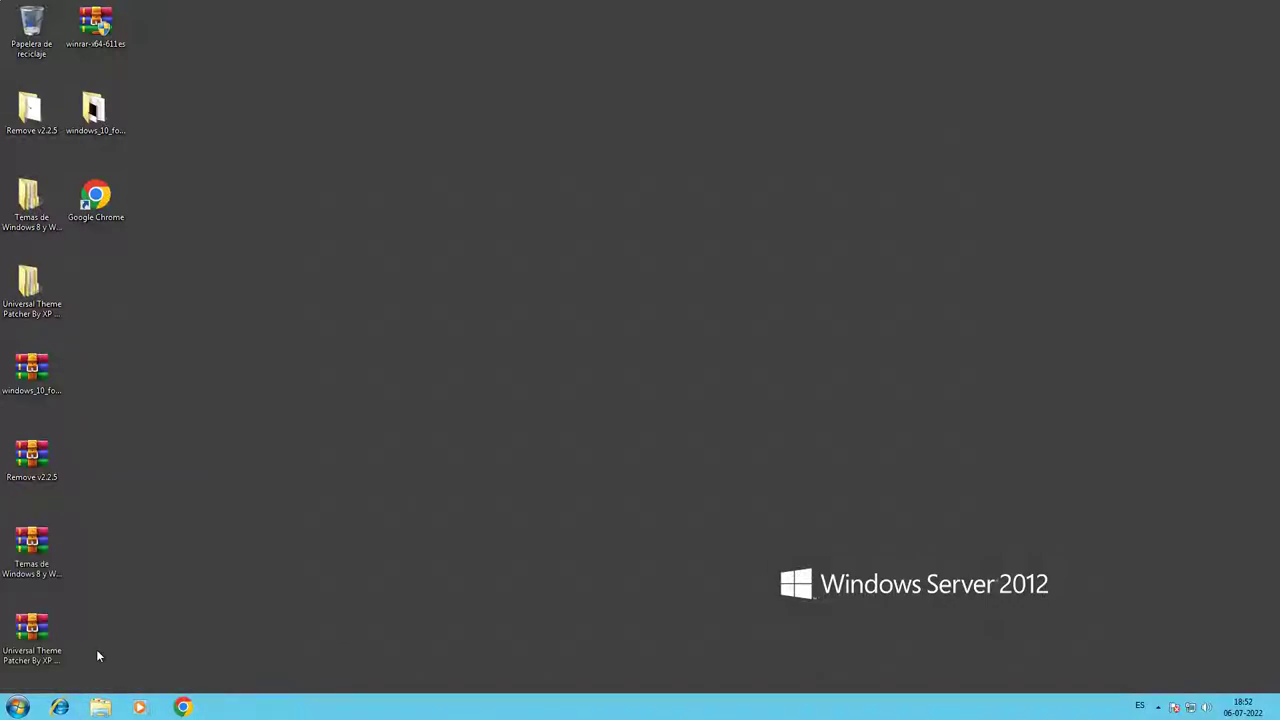
left_click(217, 259)
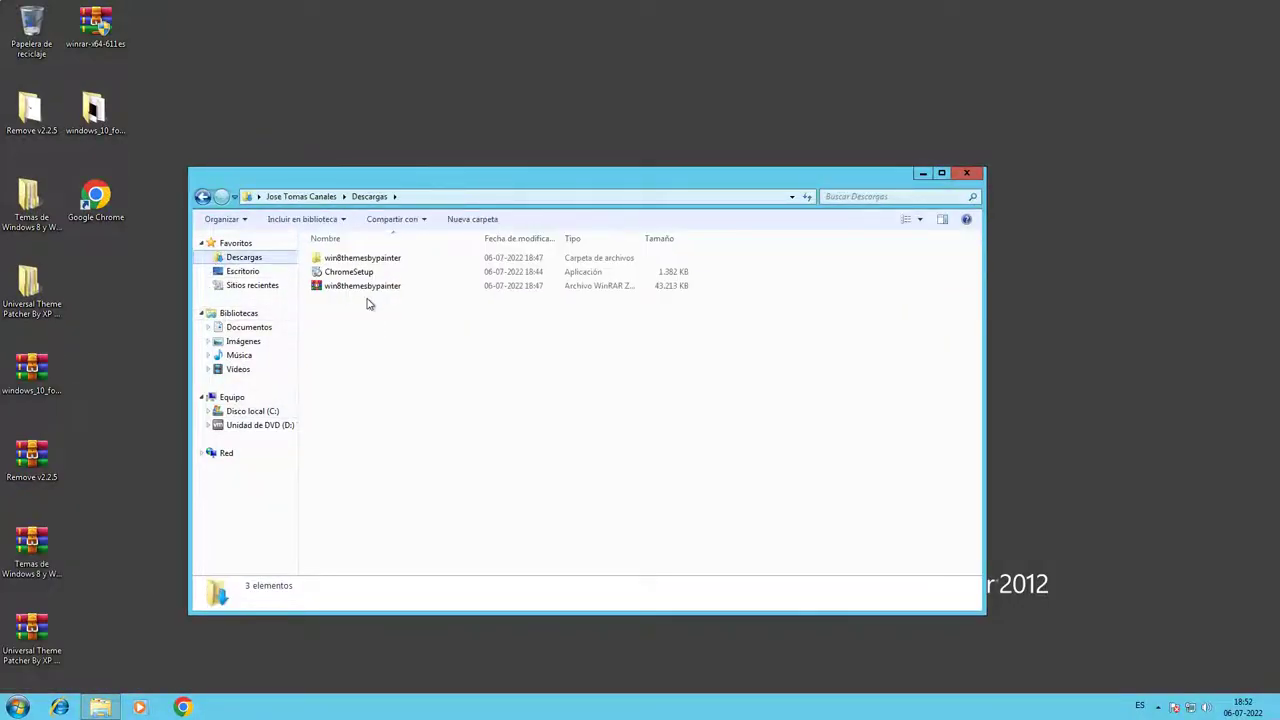
double_click(338, 260)
double_click(340, 258)
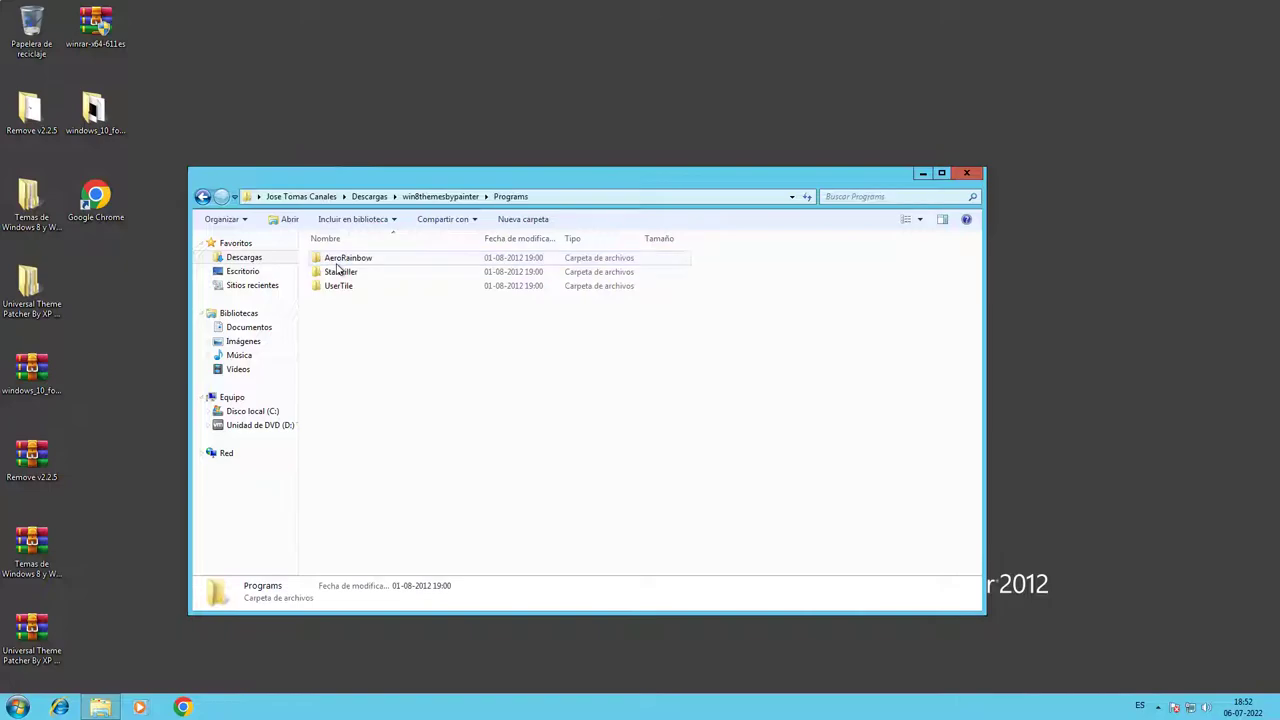
Look through the contents of the AeroRainbow and Startkiller folders, and return to the Programs folder.
double_click(345, 259)
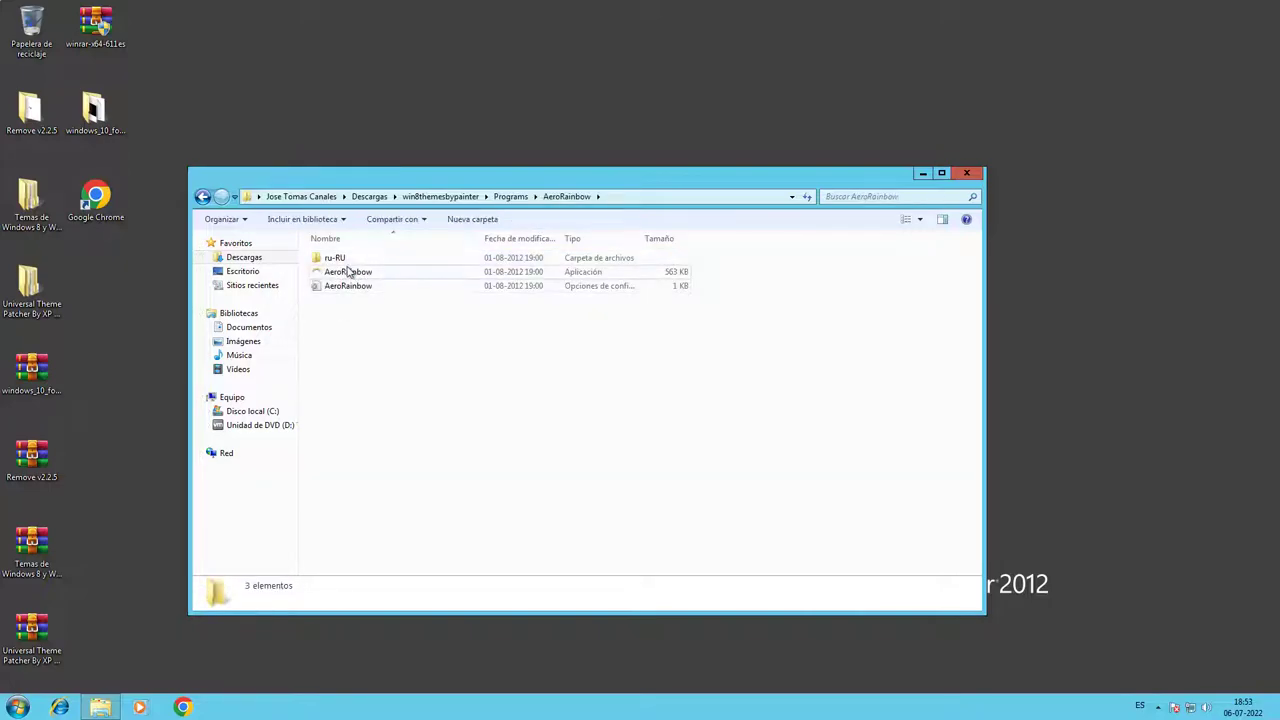
left_click(334, 258)
key("BackSpace")
double_click(348, 285)
double_click(338, 258)
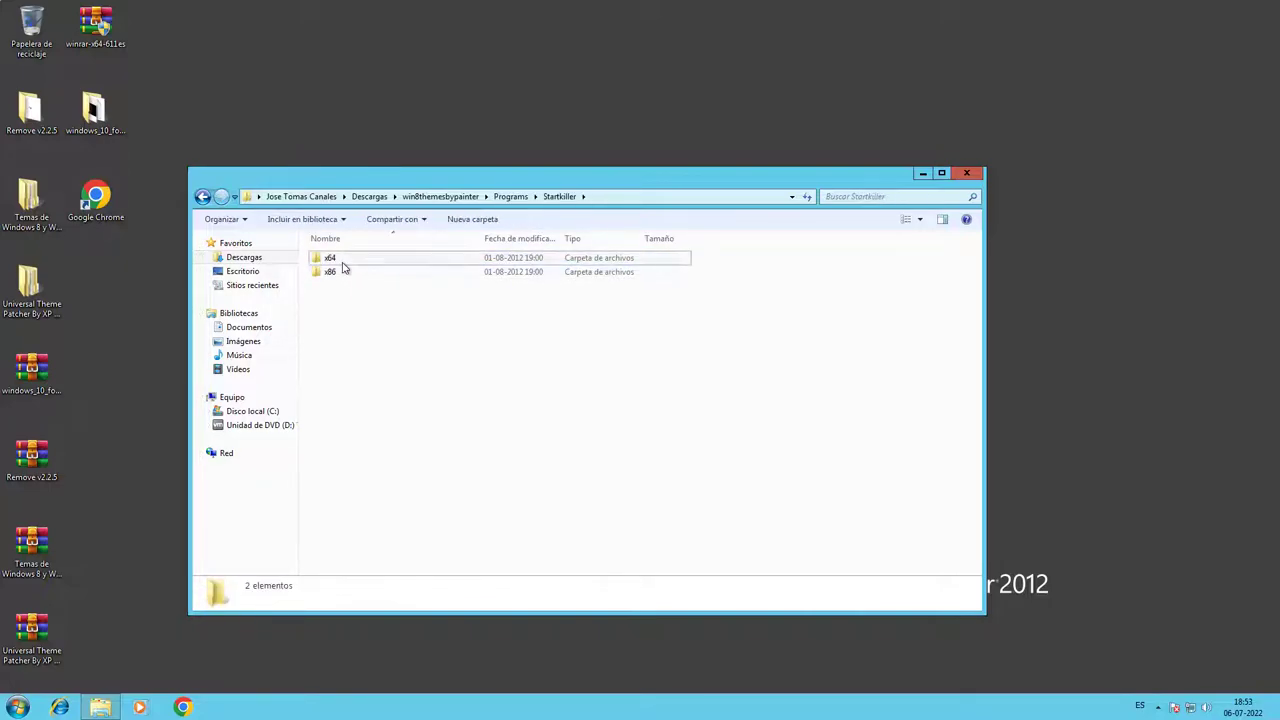
key("BackSpace")
key("BackSpace")
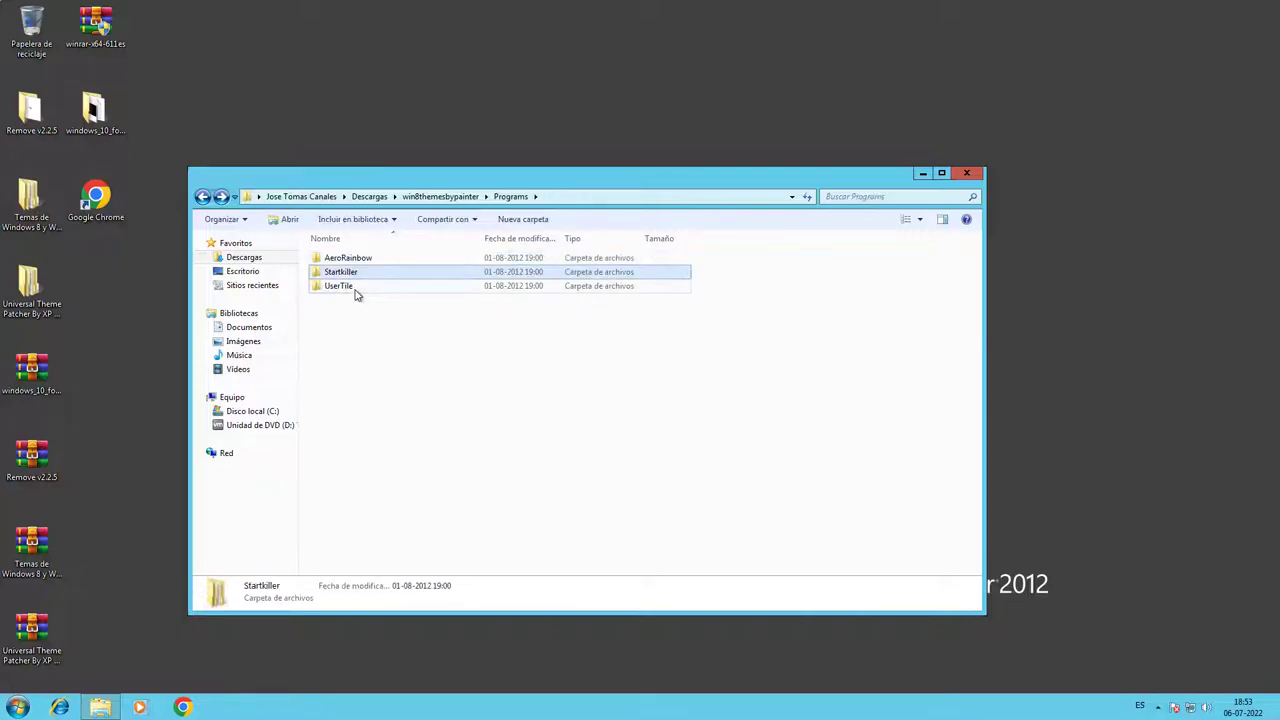
Run the UserTile application from the UserTile folder.
double_click(356, 287)
double_click(366, 342)
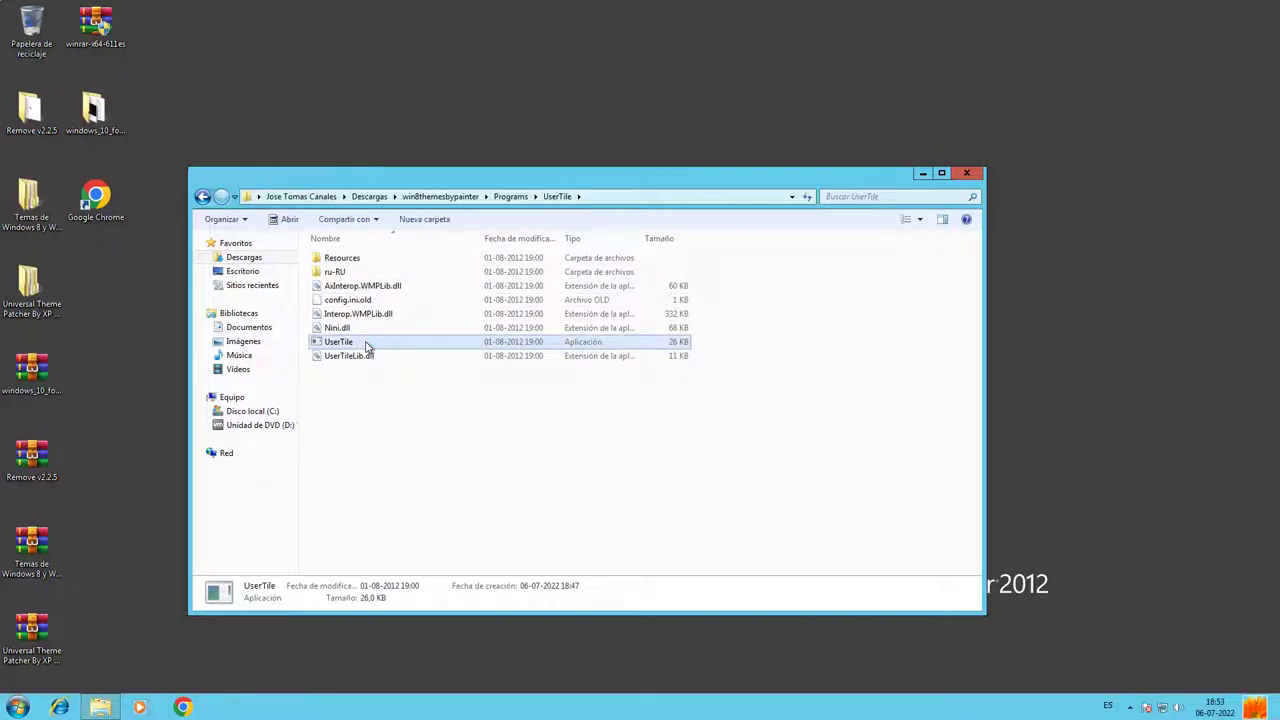
left_click(395, 419)
Run the AeroRainbow application from the AeroRainbow folder inside Programs.
key("BackSpace")
key("BackSpace")
double_click(341, 263)
double_click(341, 263)
left_click(346, 272)
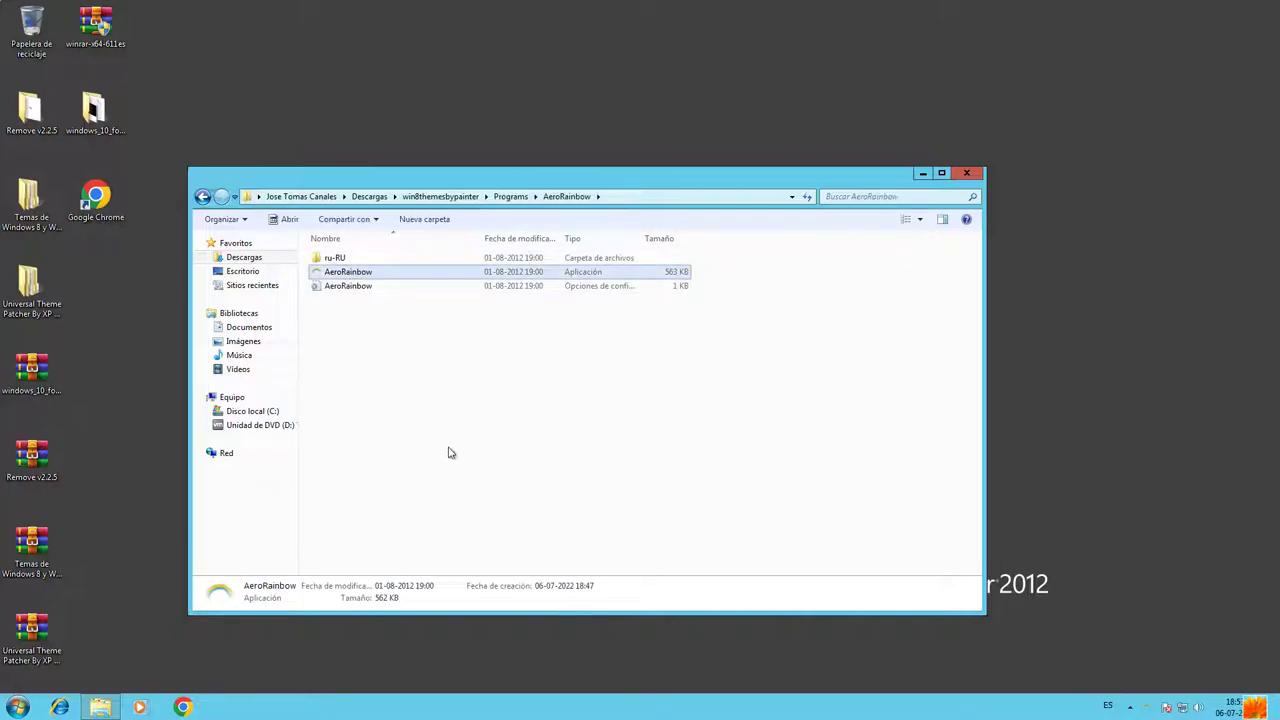
Show the hidden notification icons and open AeroRainbow's colour popup.
left_click(1150, 708)
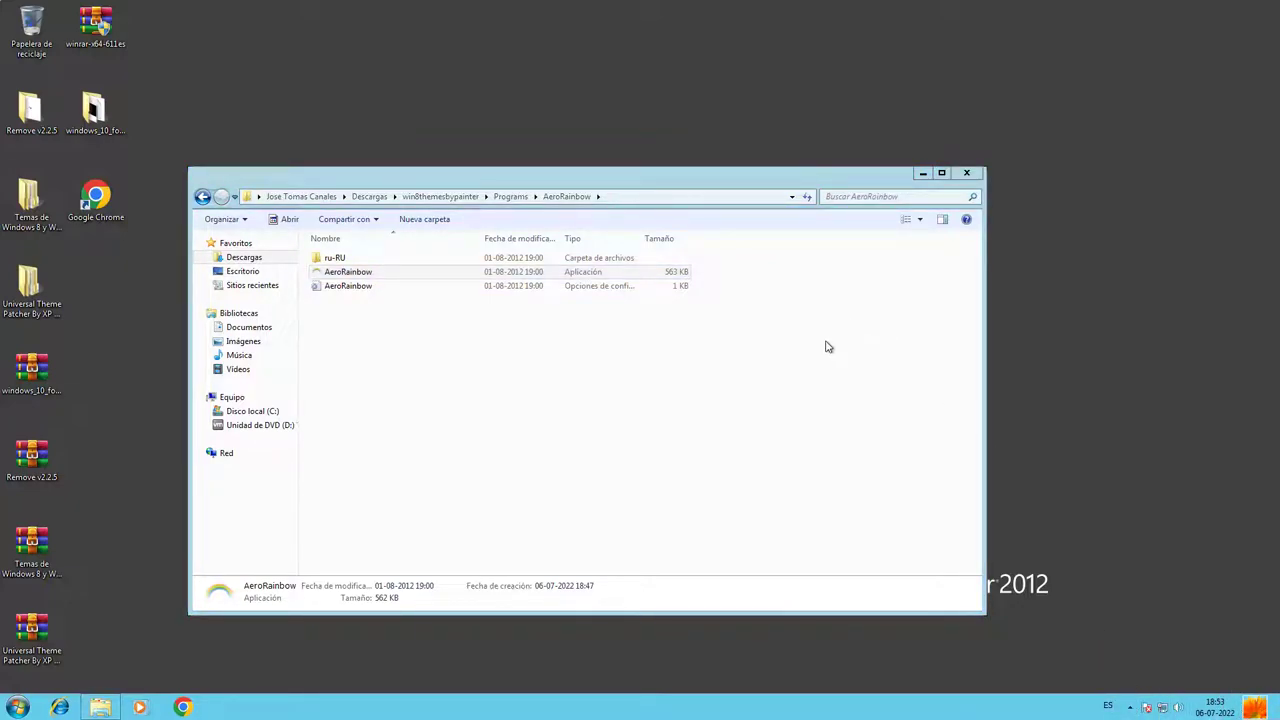
left_click(1130, 708)
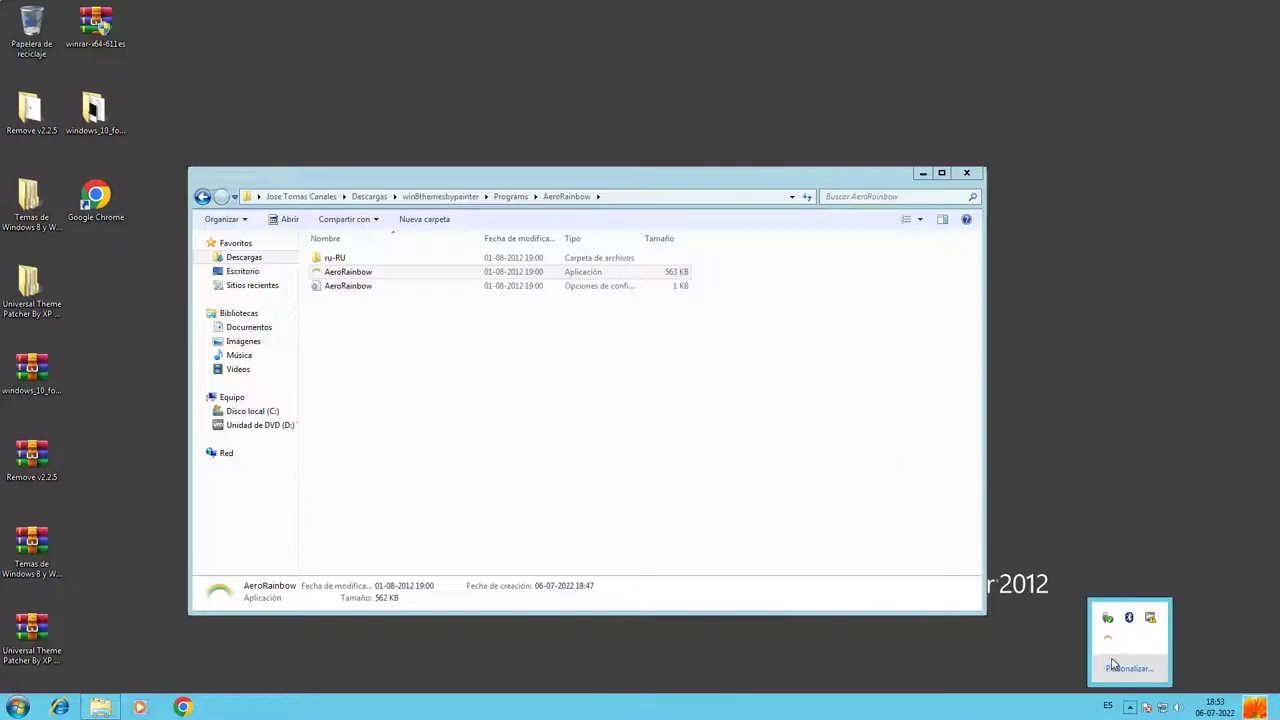
mouse_move(1101, 650)
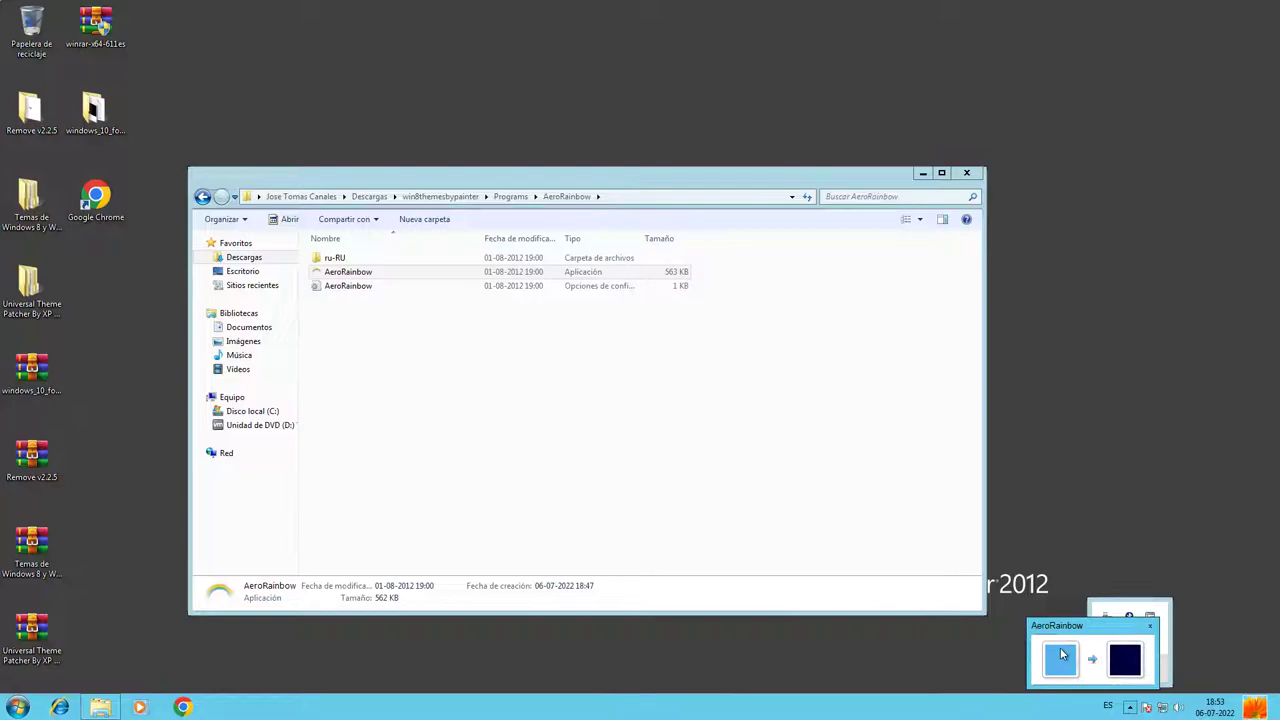
Close AeroRainbow's colour popup and hide the hidden notification icons.
left_click(766, 438)
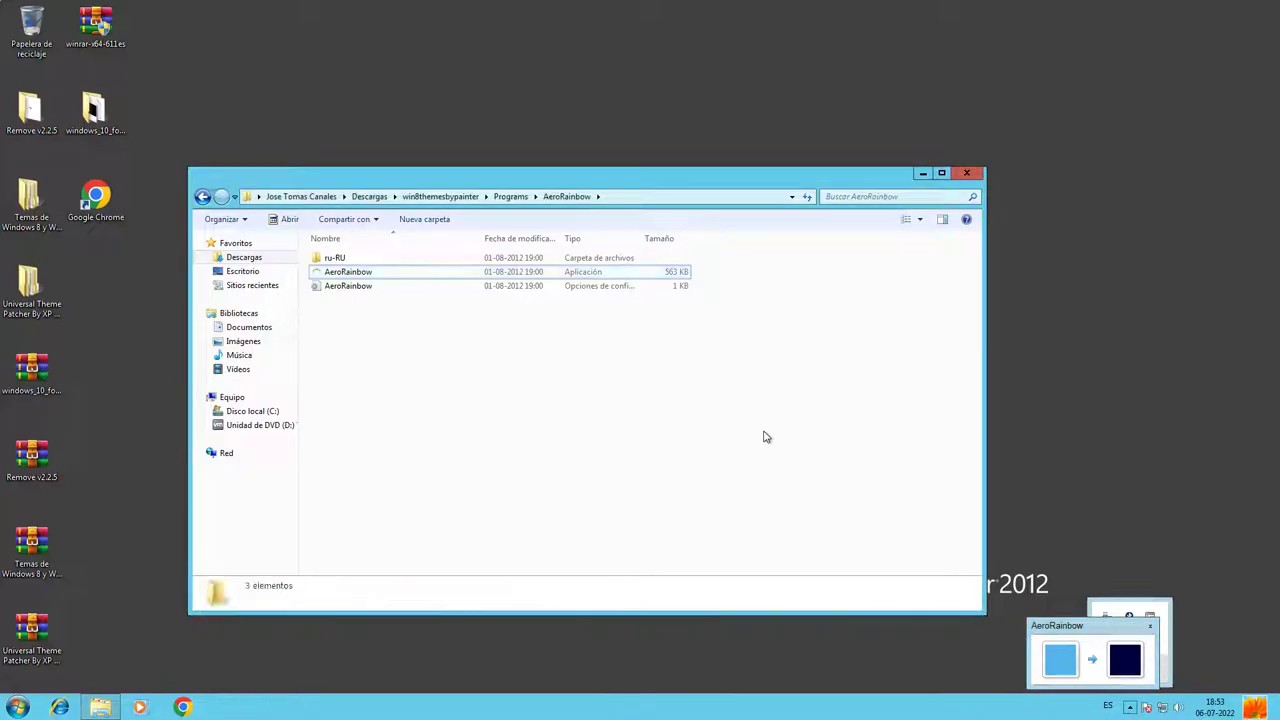
left_click(1121, 663)
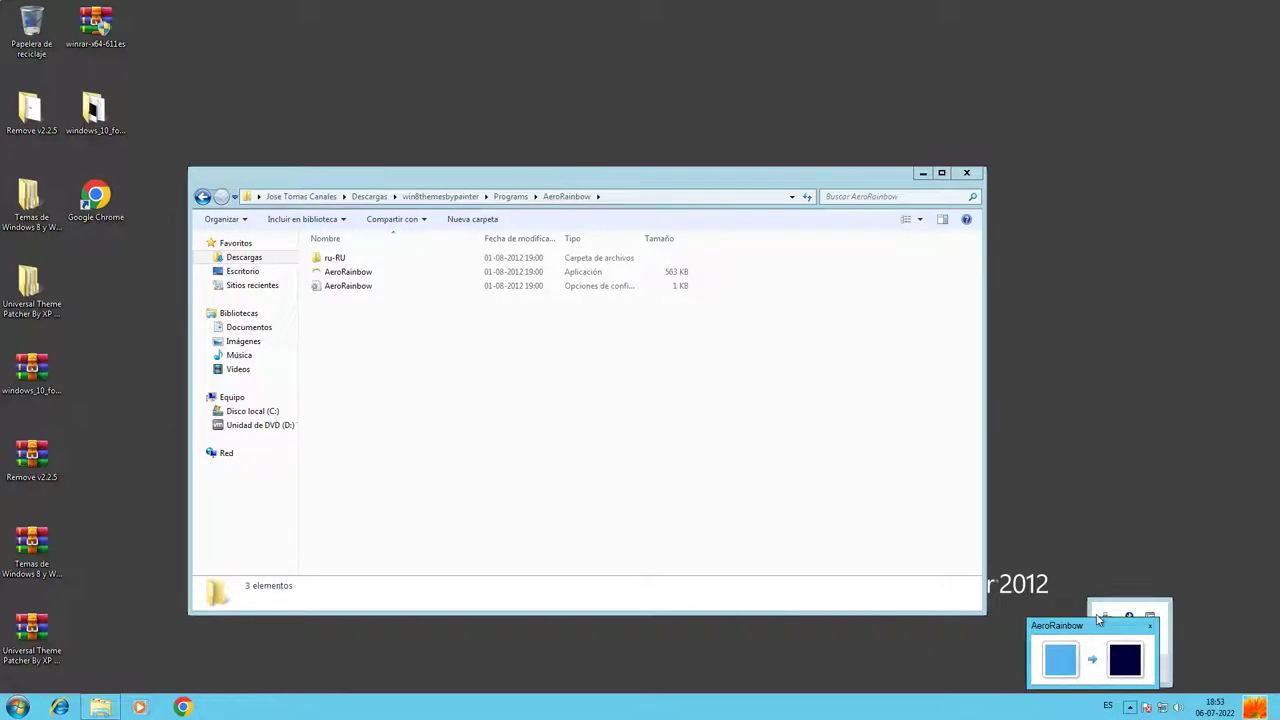
left_click(1147, 628)
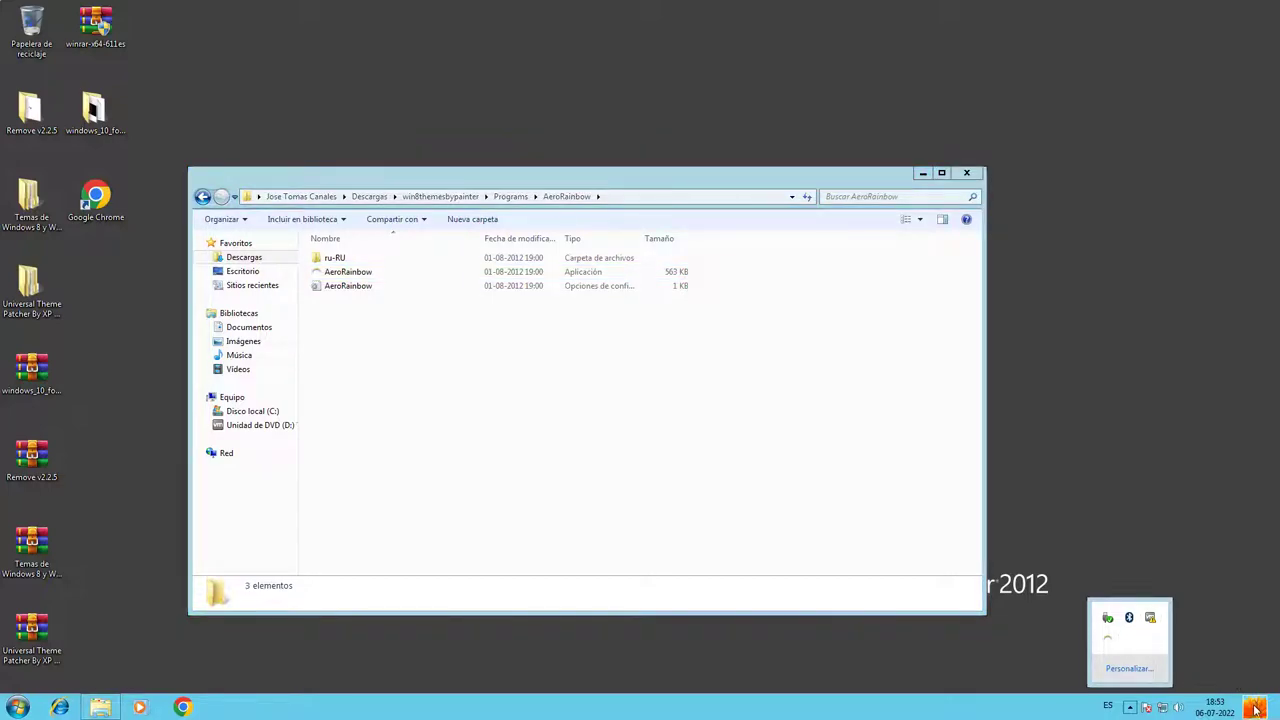
left_click(1130, 708)
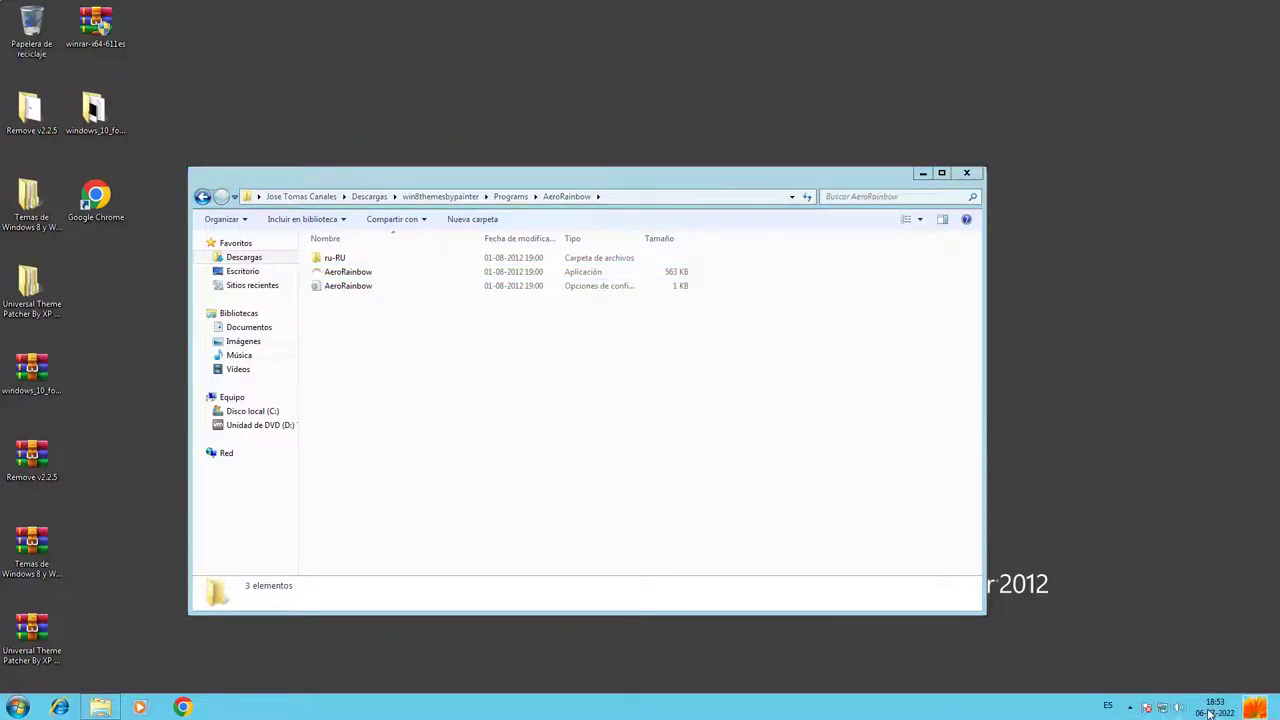
Open My Settings from the UserTile account popup, and close the Control Panel window.
left_click(1250, 710)
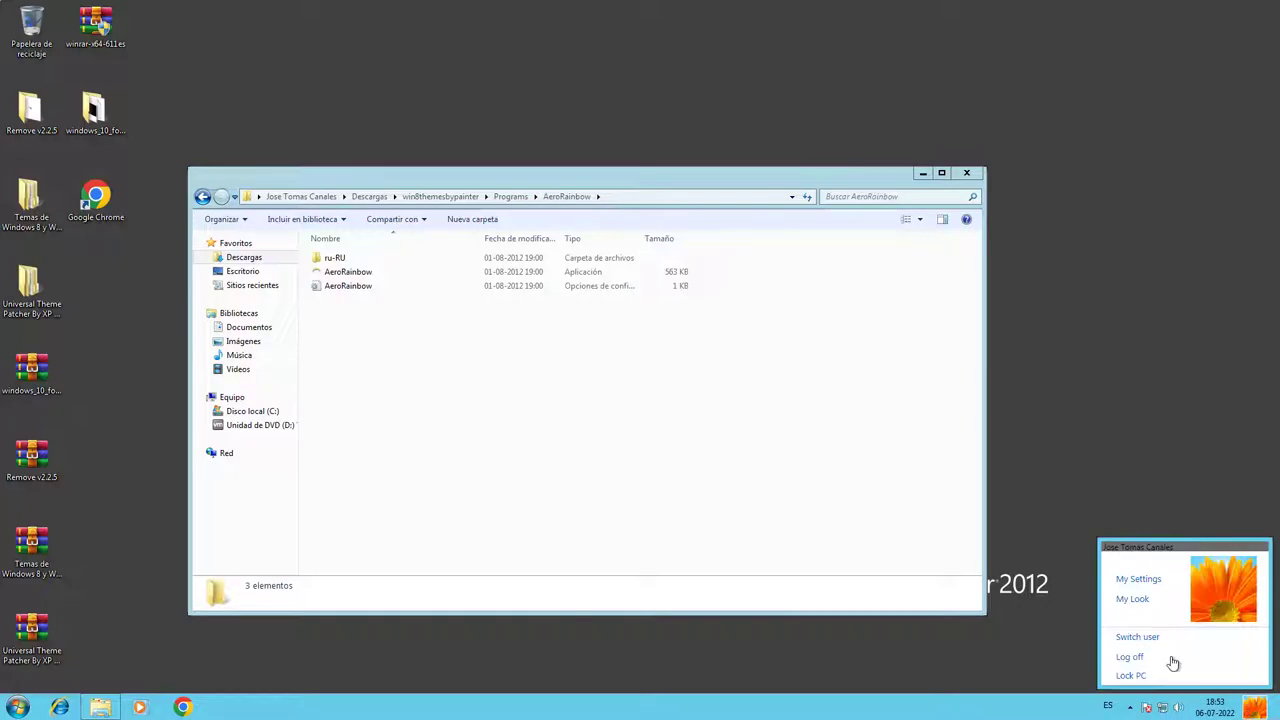
left_click(1125, 582)
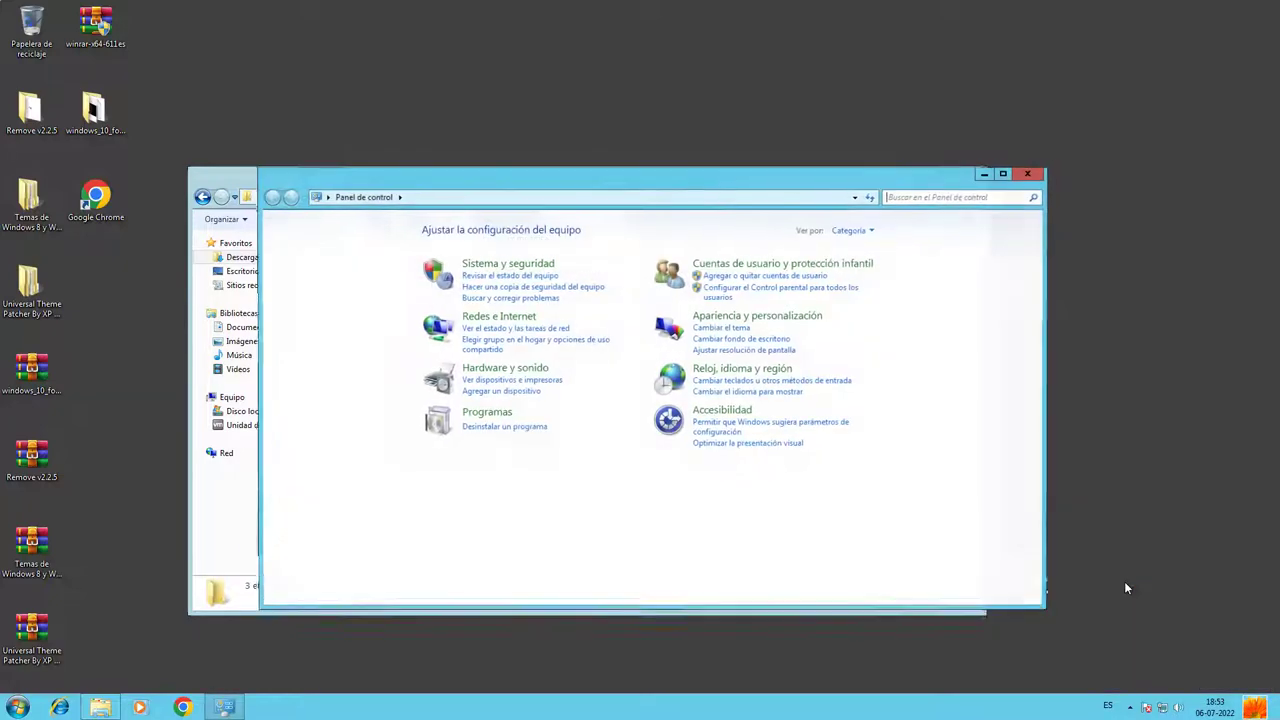
left_click(1022, 172)
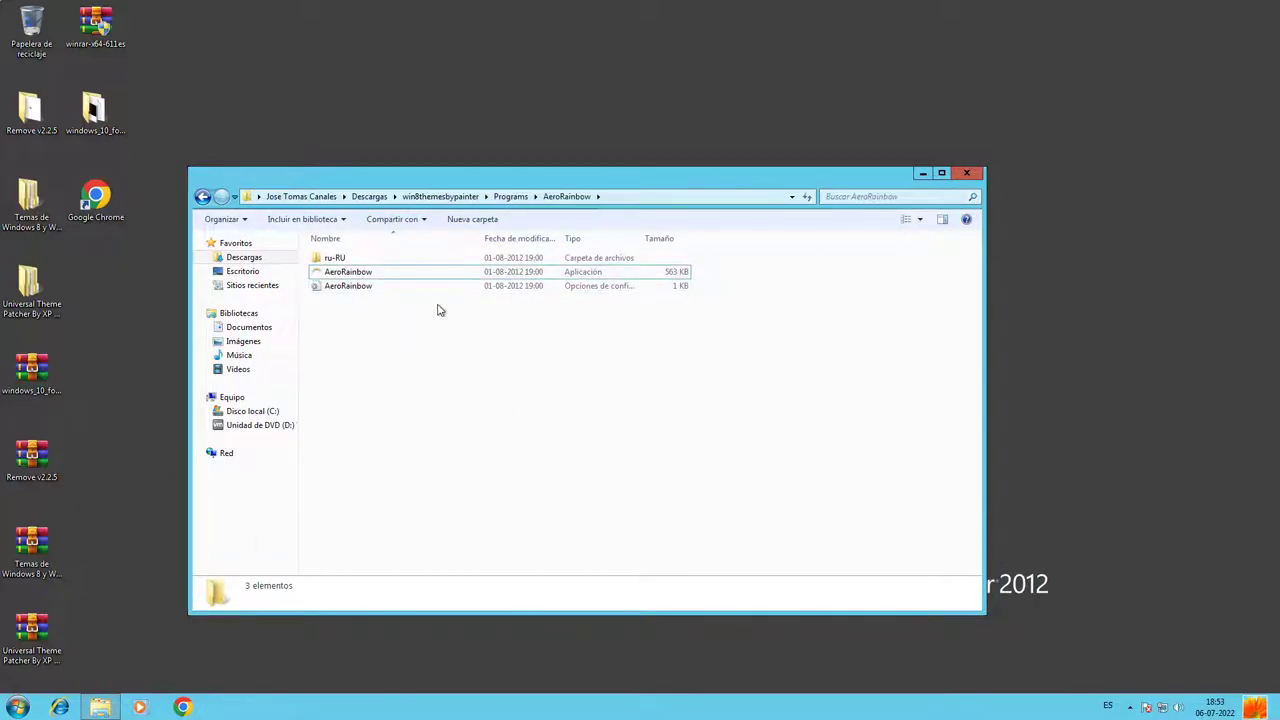
left_click(385, 279)
left_click(408, 338)
left_click(366, 278)
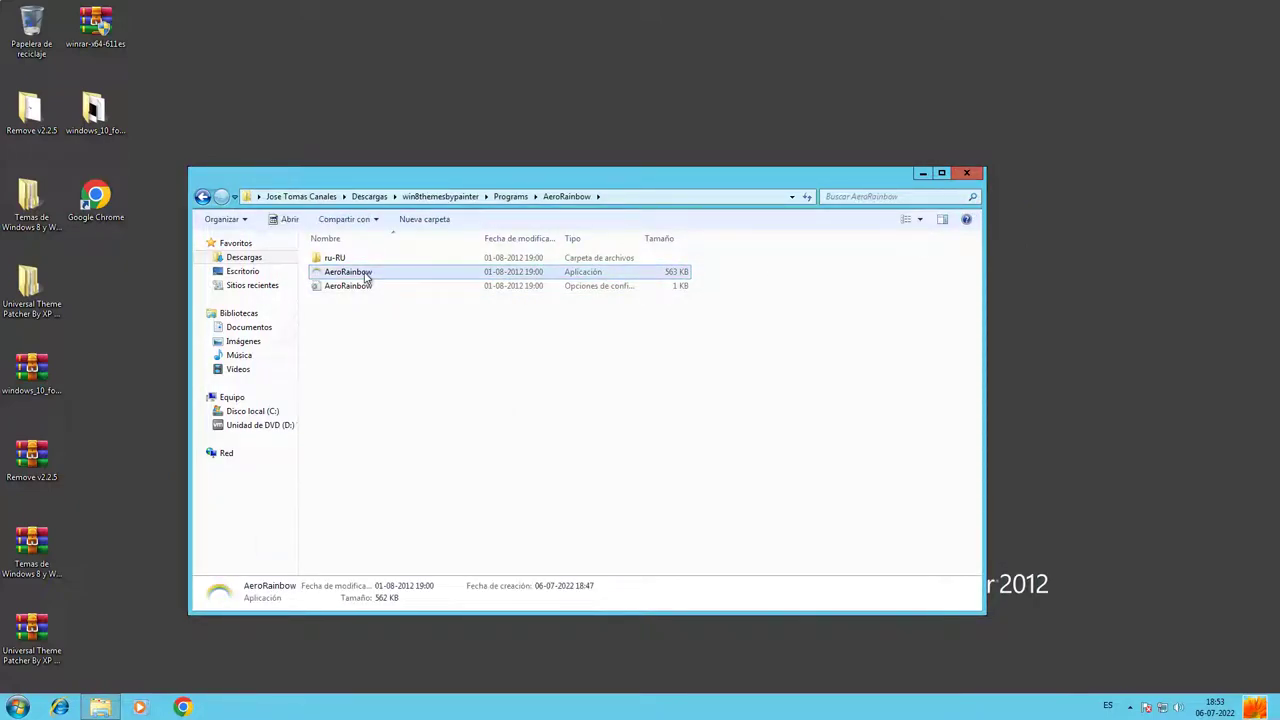
left_click(395, 372)
Open the user's startup folder with the Run command shell:startup and place its window beside the AeroRainbow folder.
key("super+r")
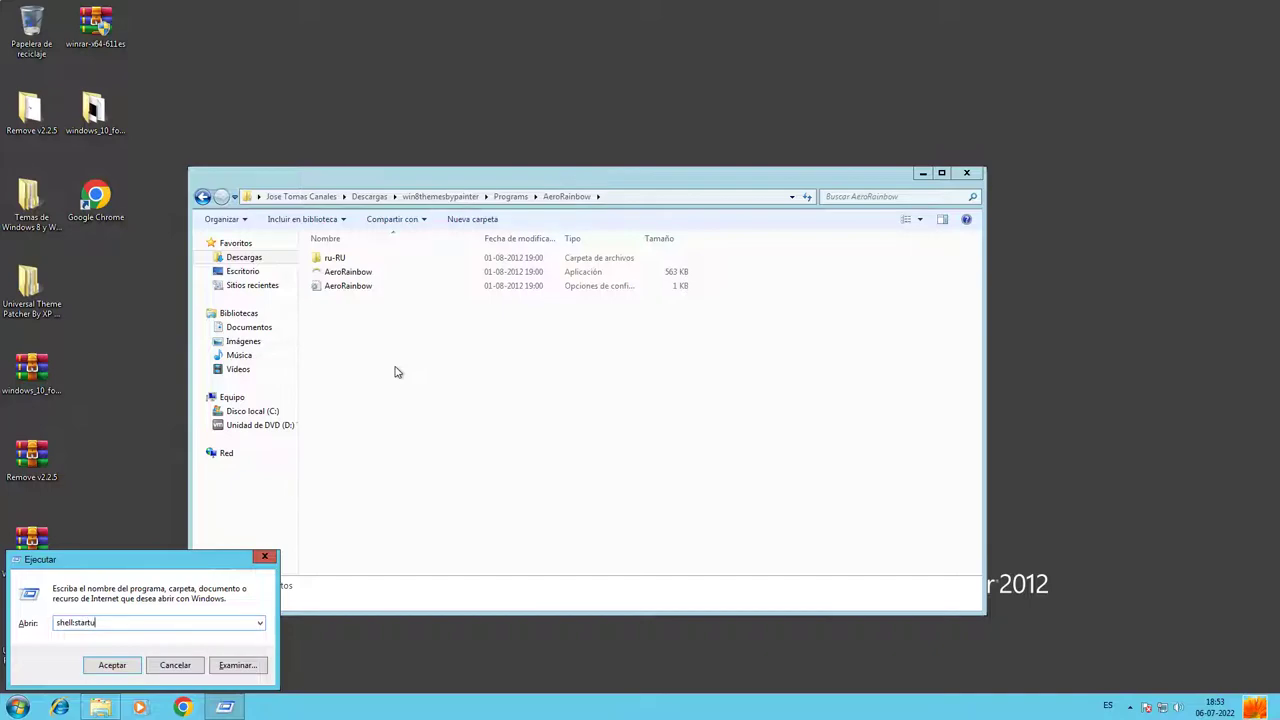
key("Return")
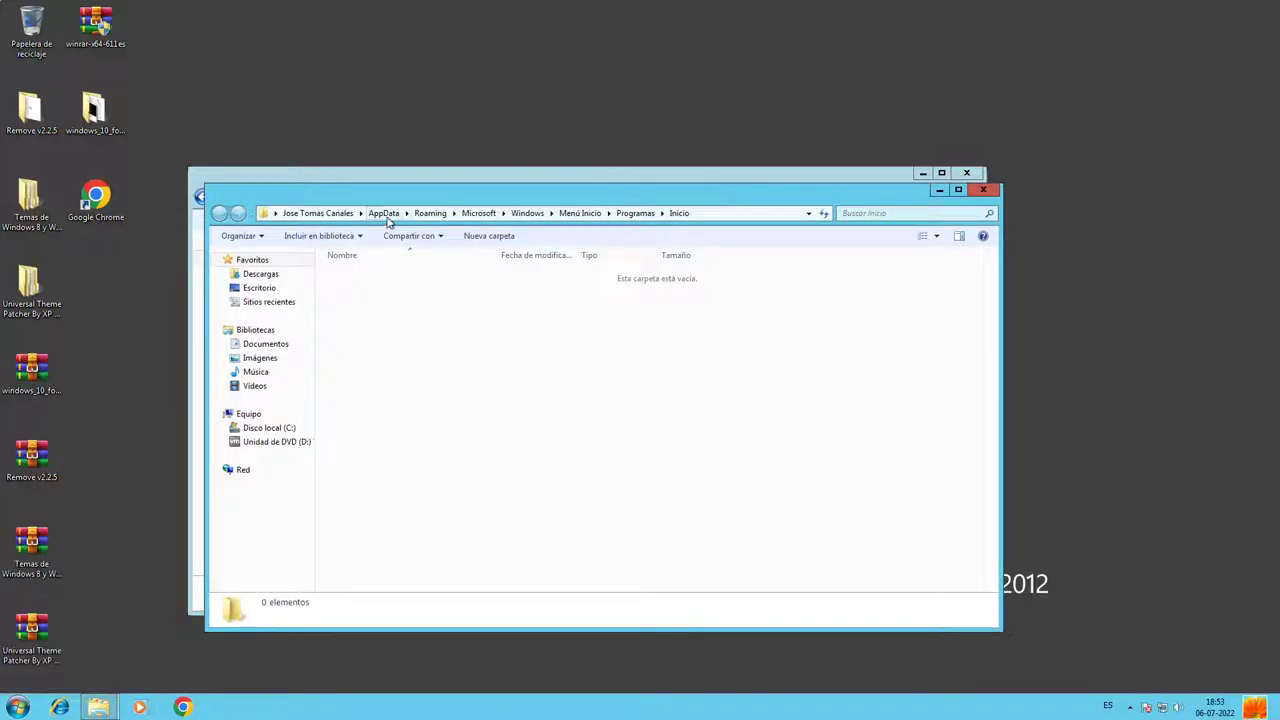
left_click_drag(381, 187, 699, 210)
Create a shortcut to the AeroRainbow application and move it into the Inicio startup folder.
left_click(390, 270)
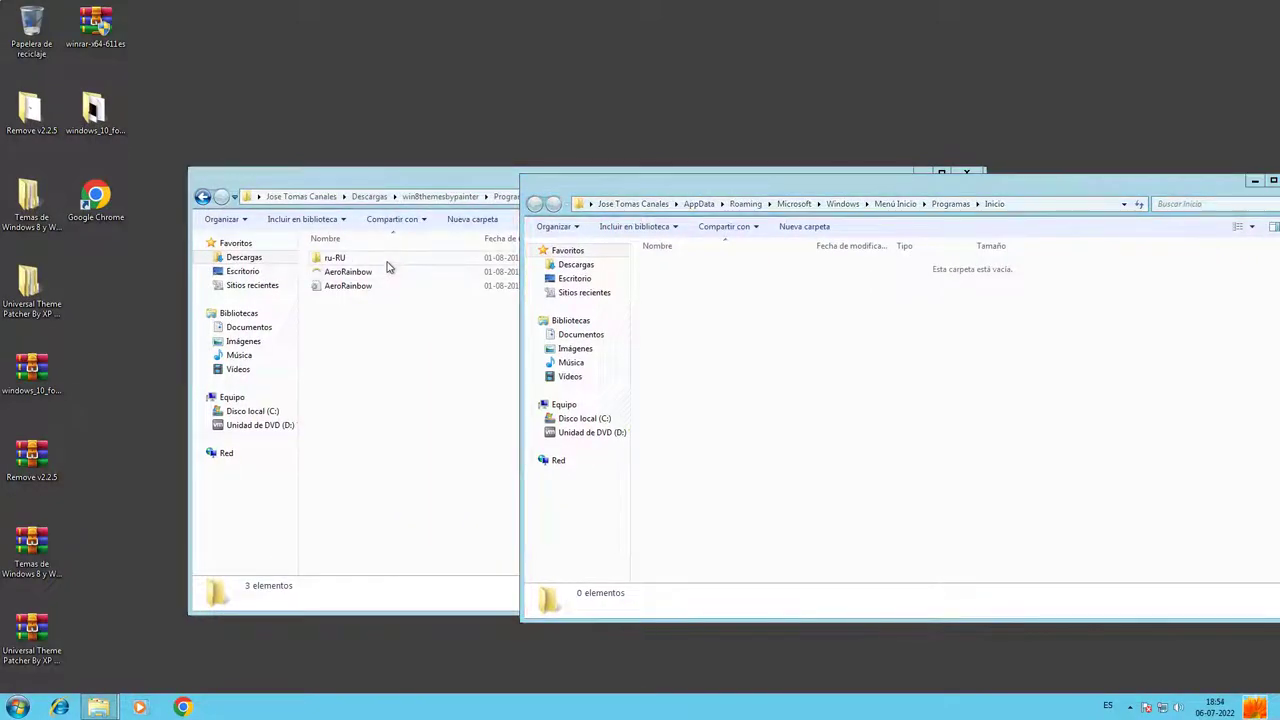
right_click(392, 272)
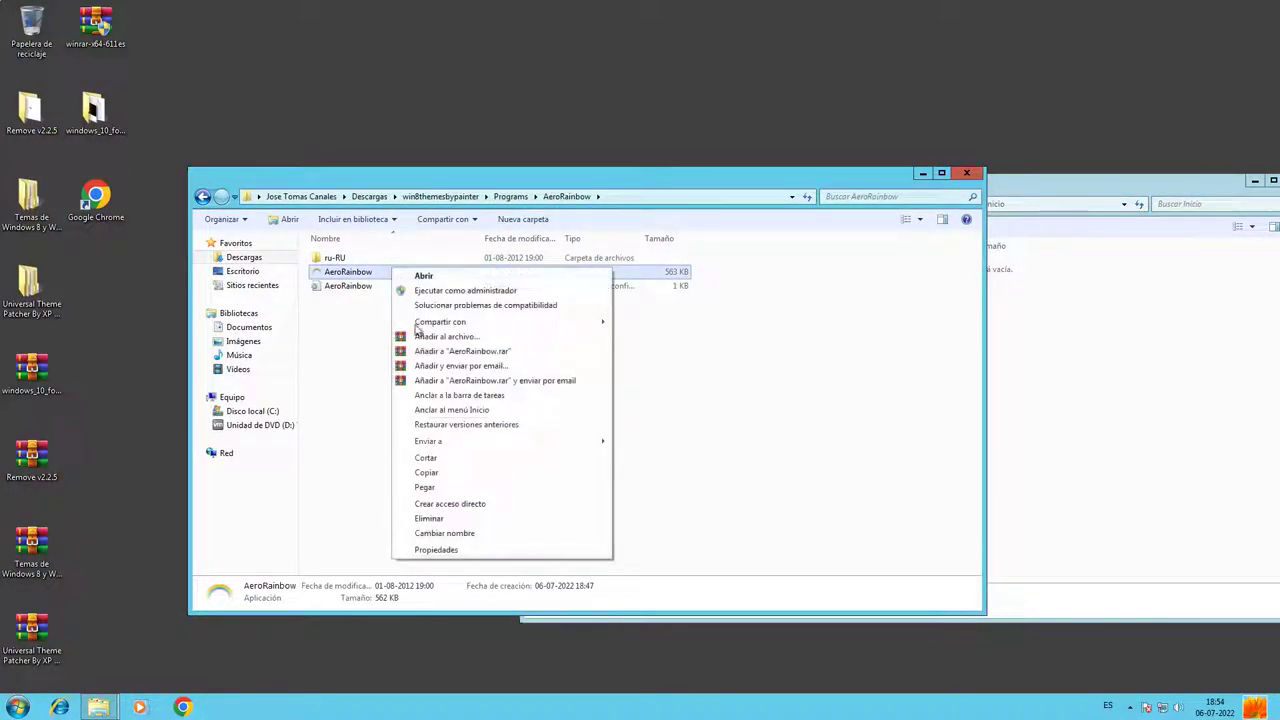
left_click(457, 503)
left_click_drag(383, 275, 1023, 463)
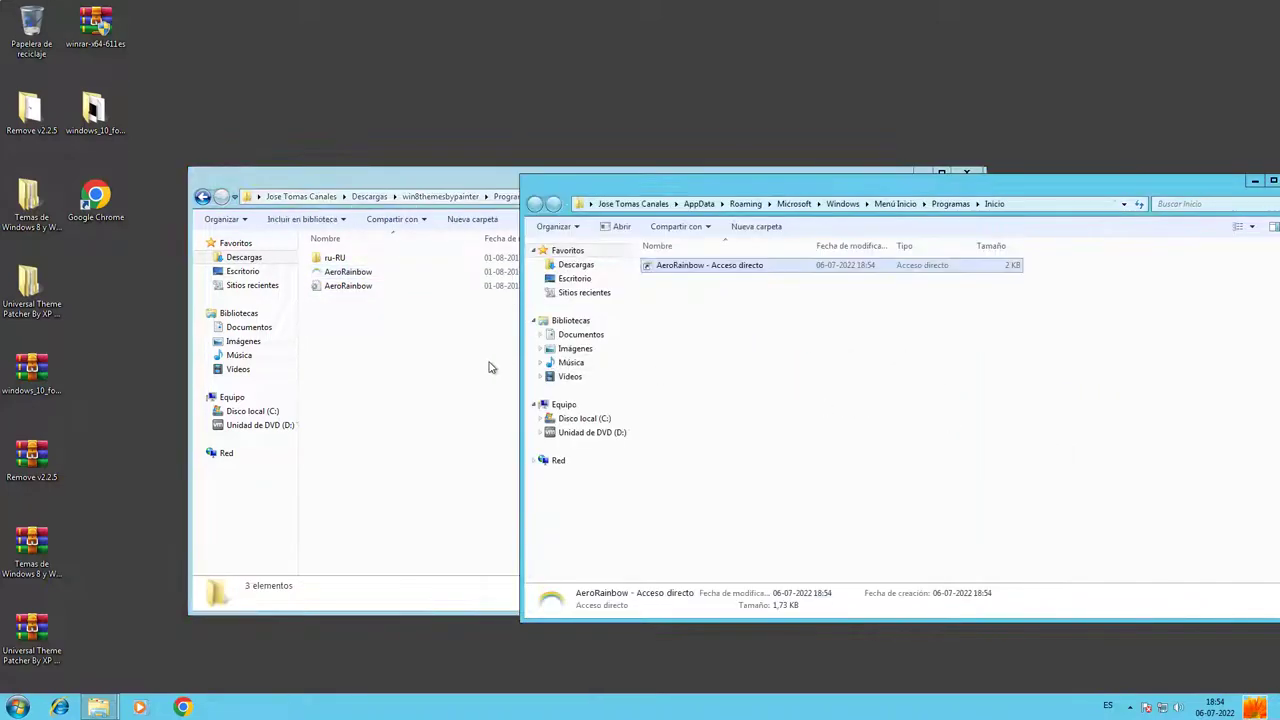
Create a shortcut to the UserTile application in its Programs subfolder and move it into the Inicio startup folder.
left_click(433, 375)
key("BackSpace")
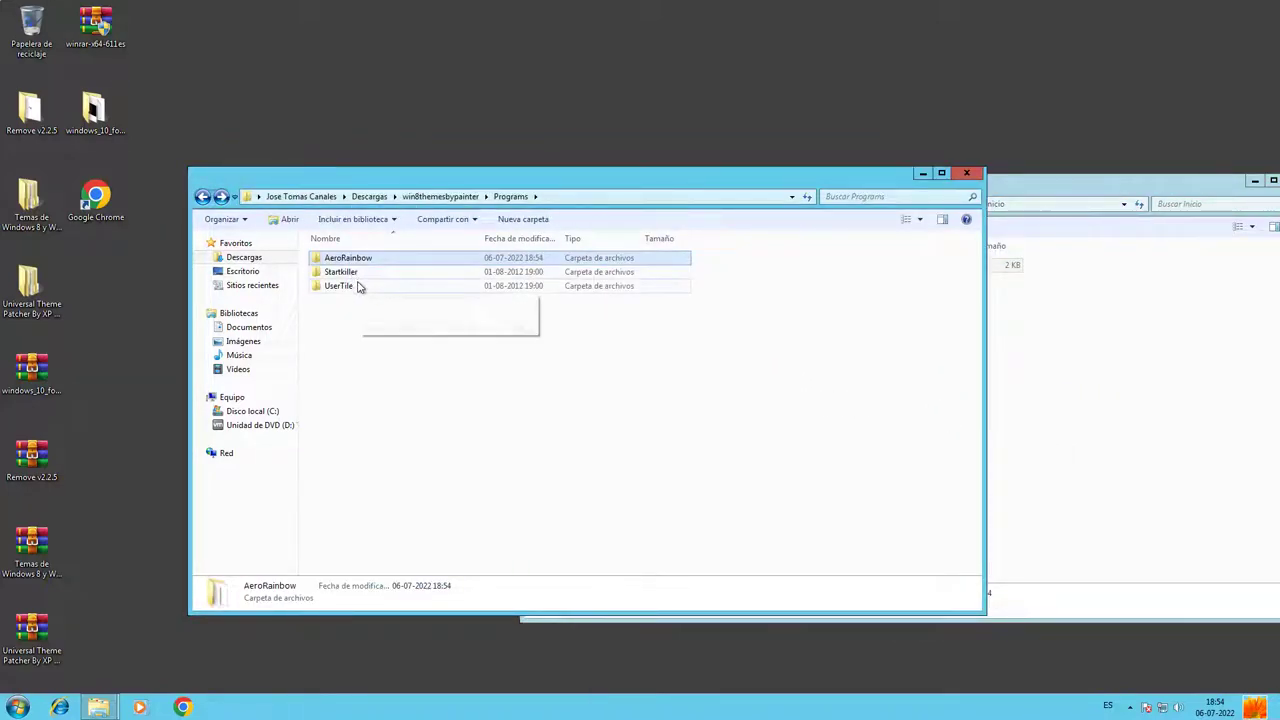
double_click(355, 285)
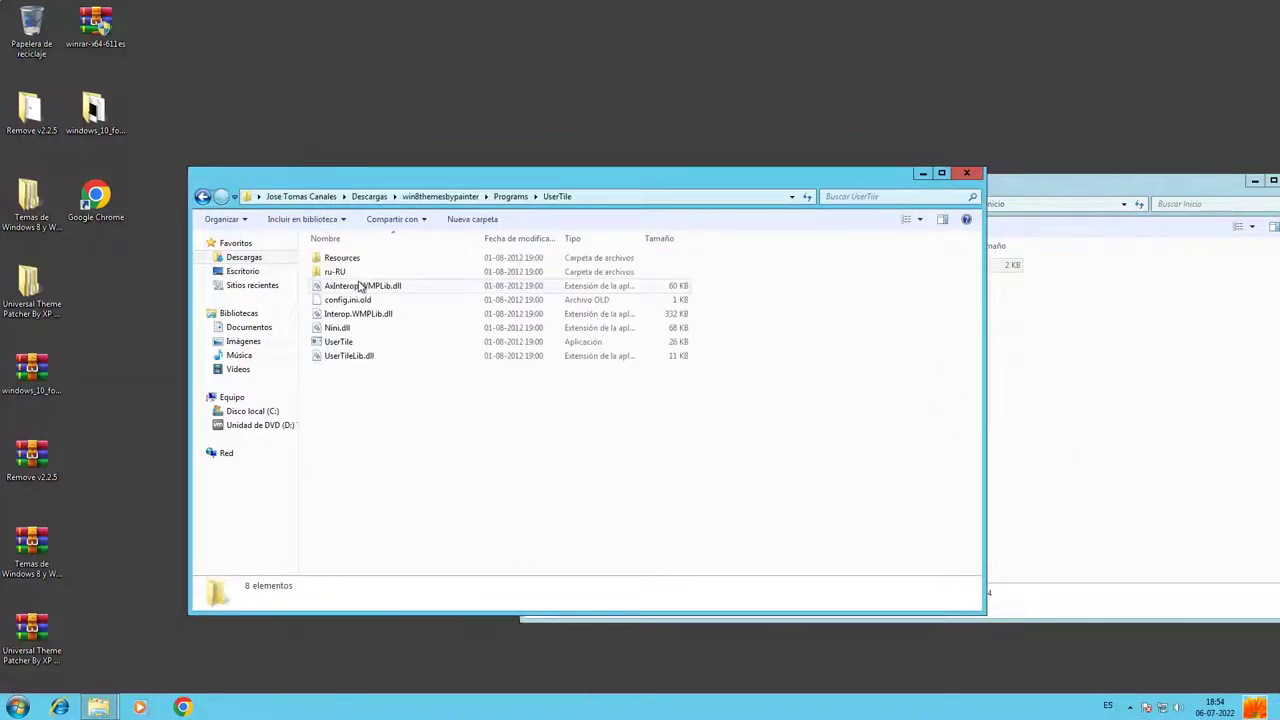
left_click(389, 346)
right_click(389, 346)
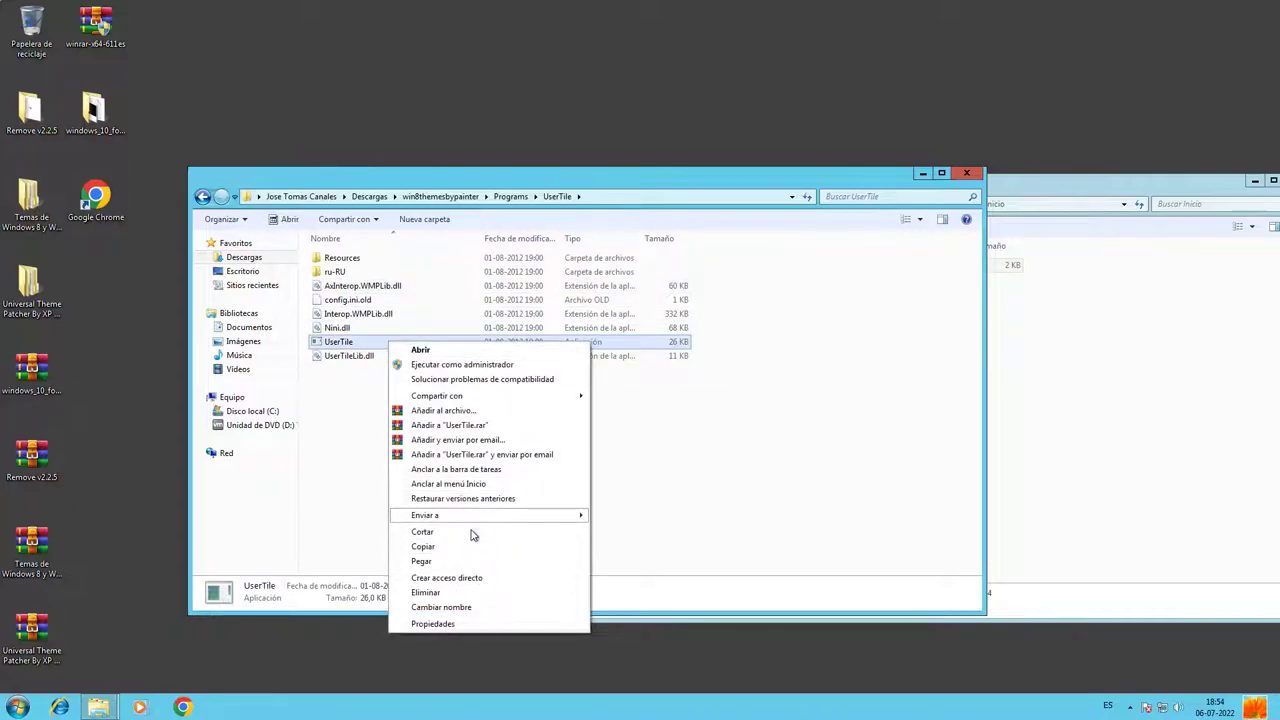
left_click(465, 577)
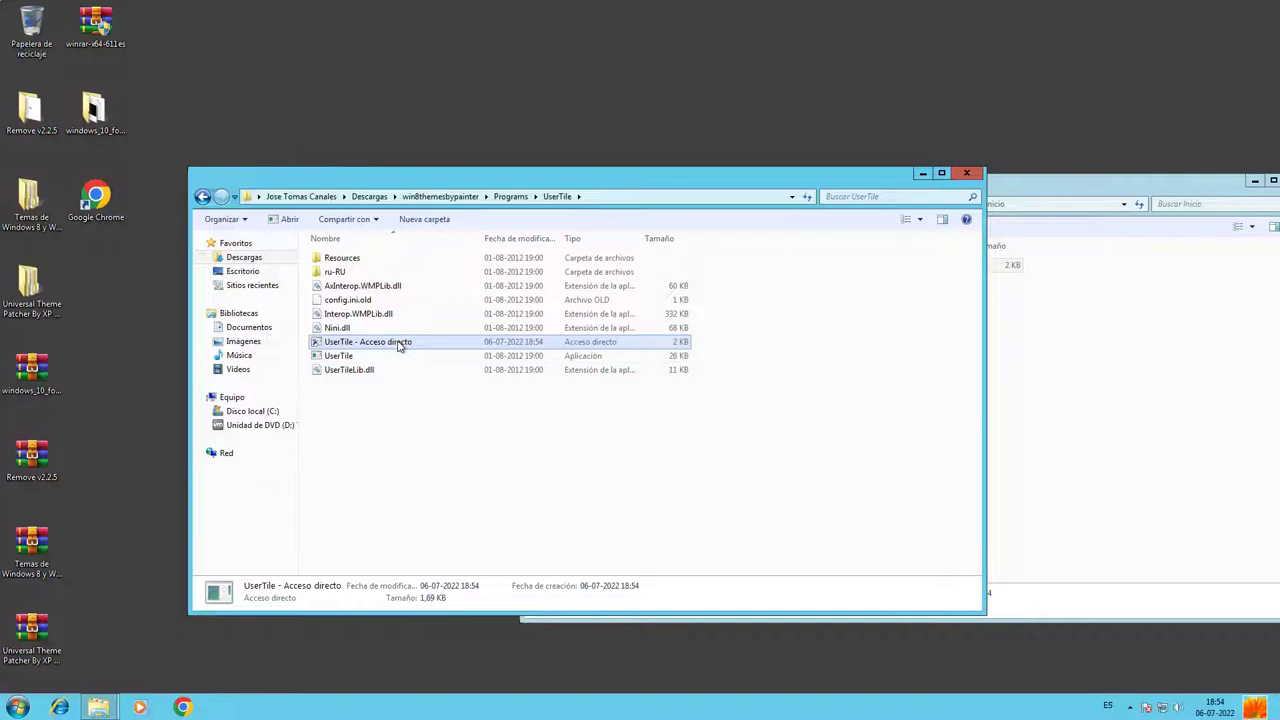
left_click_drag(409, 346, 1095, 425)
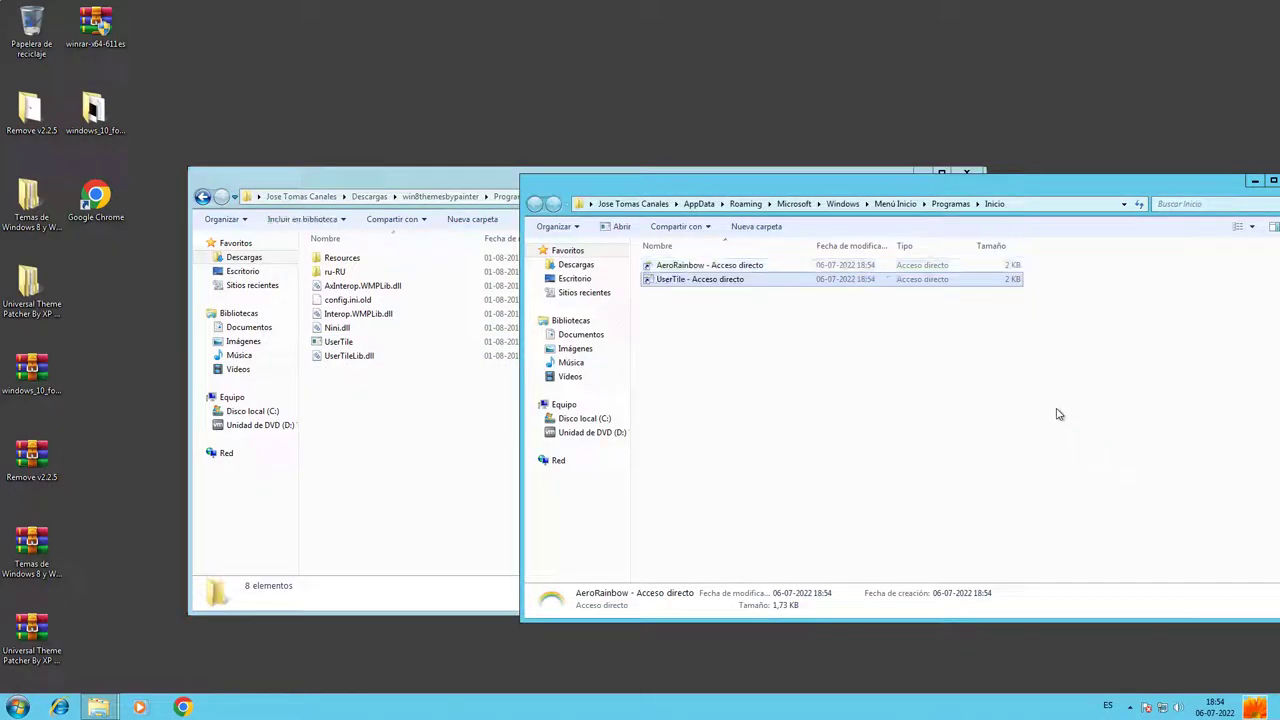
Close the Inicio startup folder and the UserTile folder windows.
left_click_drag(700, 182, 366, 158)
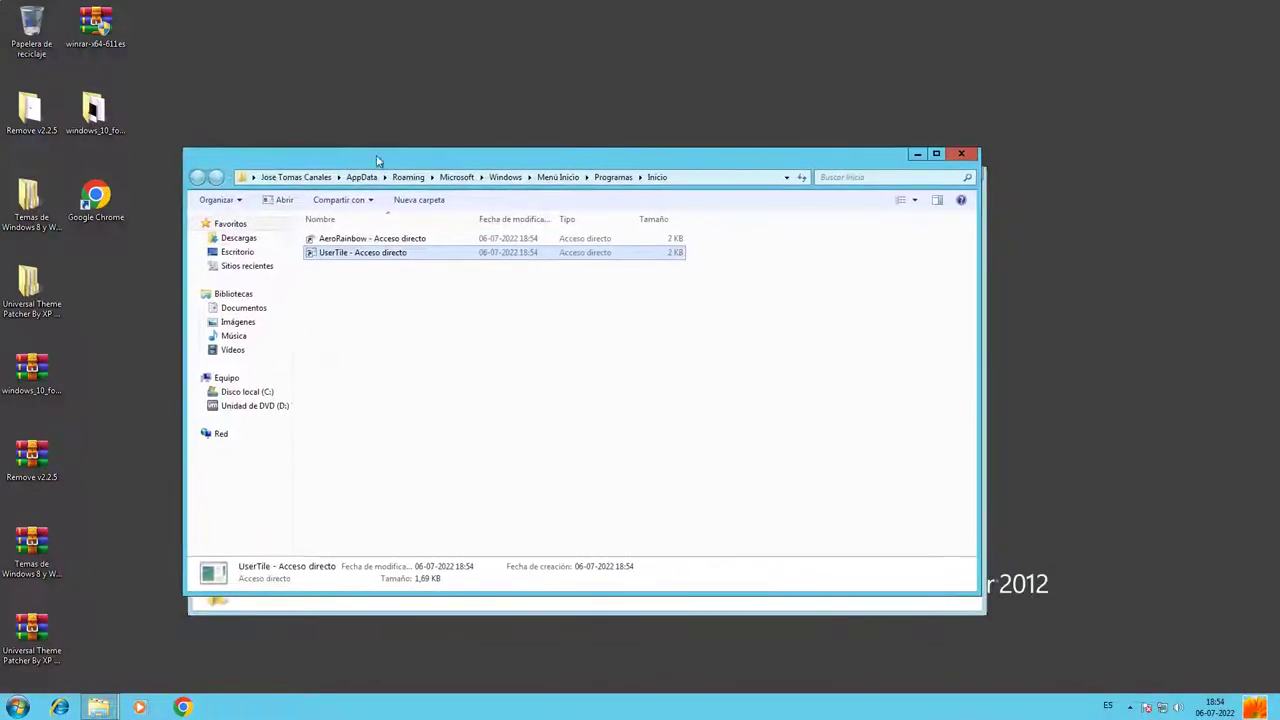
left_click(961, 154)
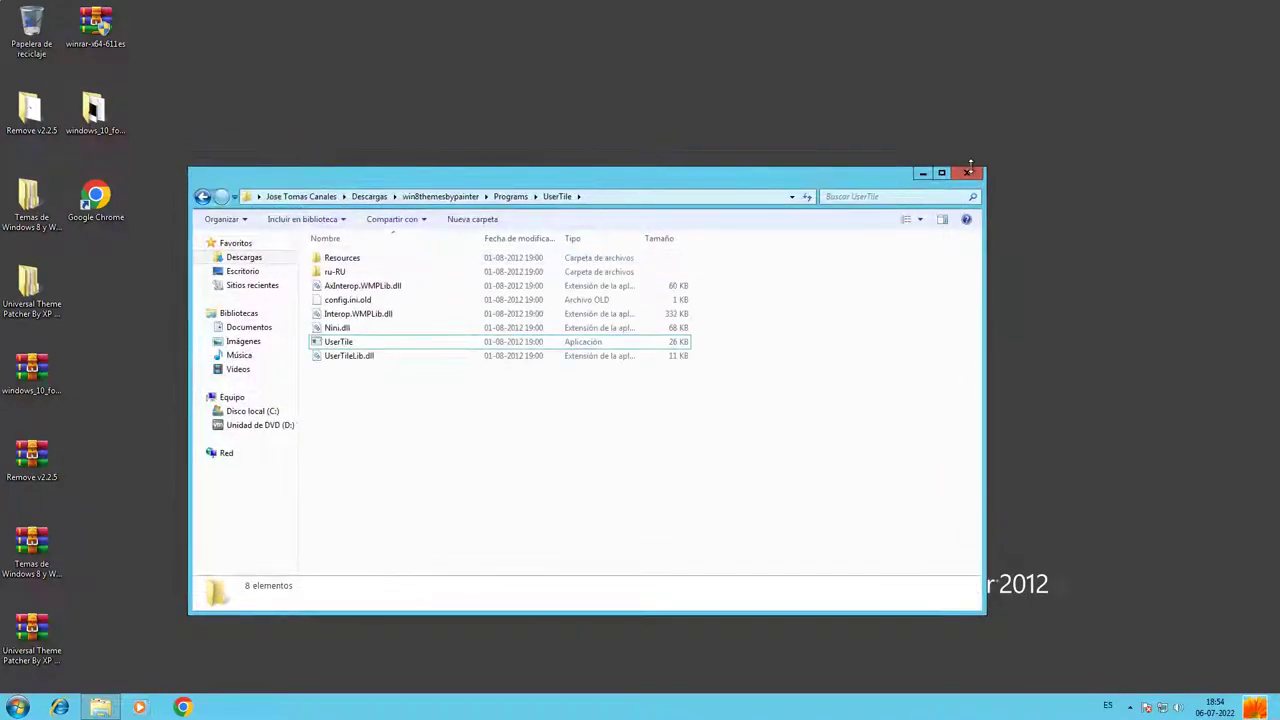
left_click(968, 168)
Open the desktop personalization settings, check the sound scheme and communications options, and cancel the sound dialog.
right_click(466, 278)
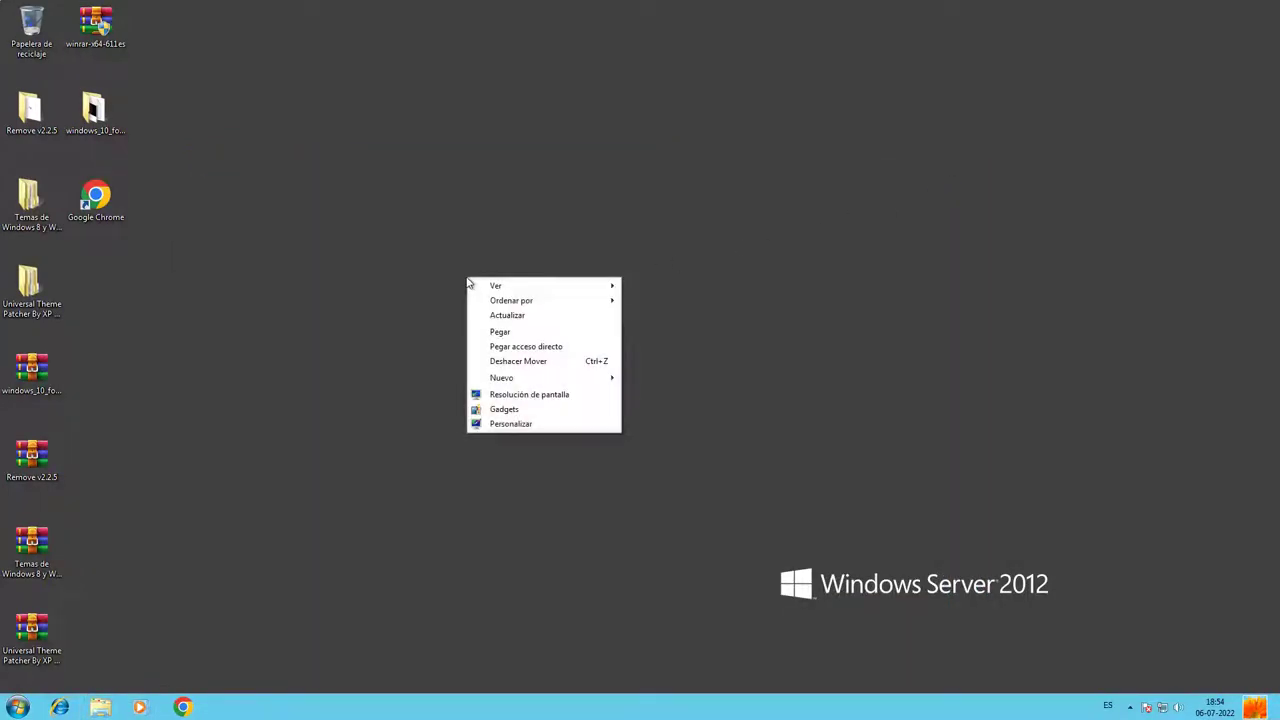
left_click(496, 423)
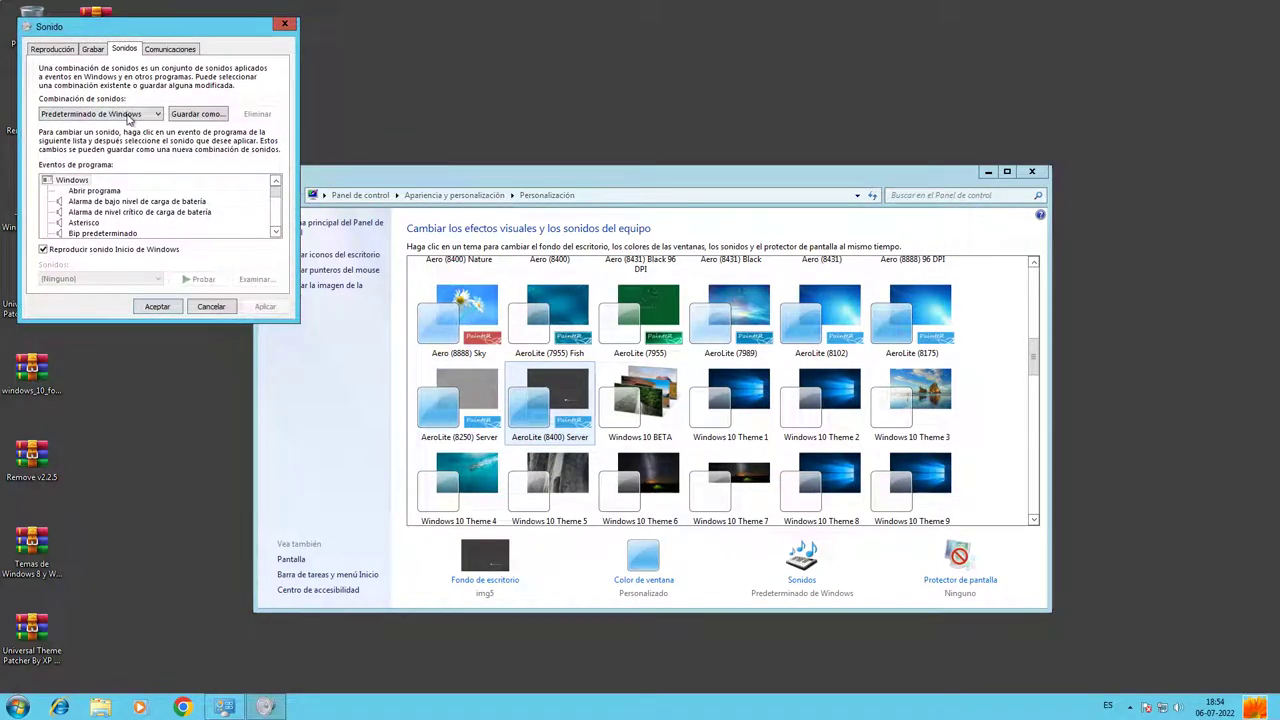
left_click(128, 115)
left_click(128, 116)
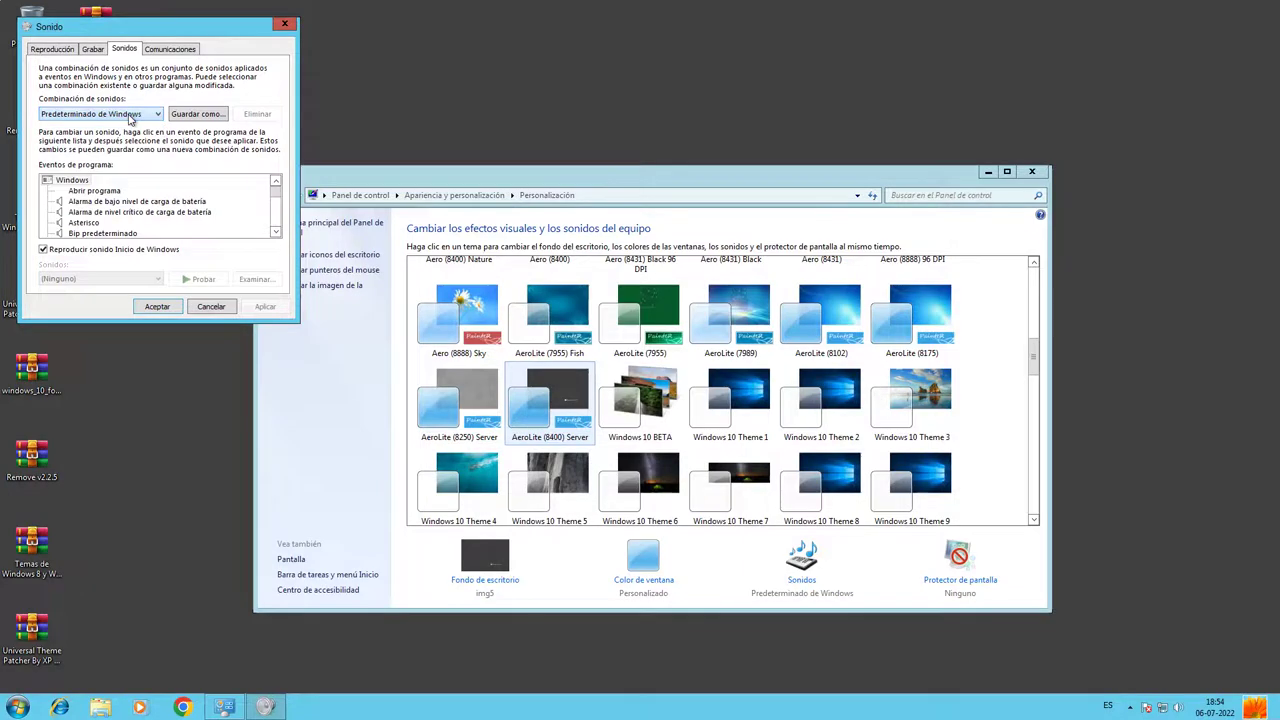
left_click(166, 49)
left_click(211, 306)
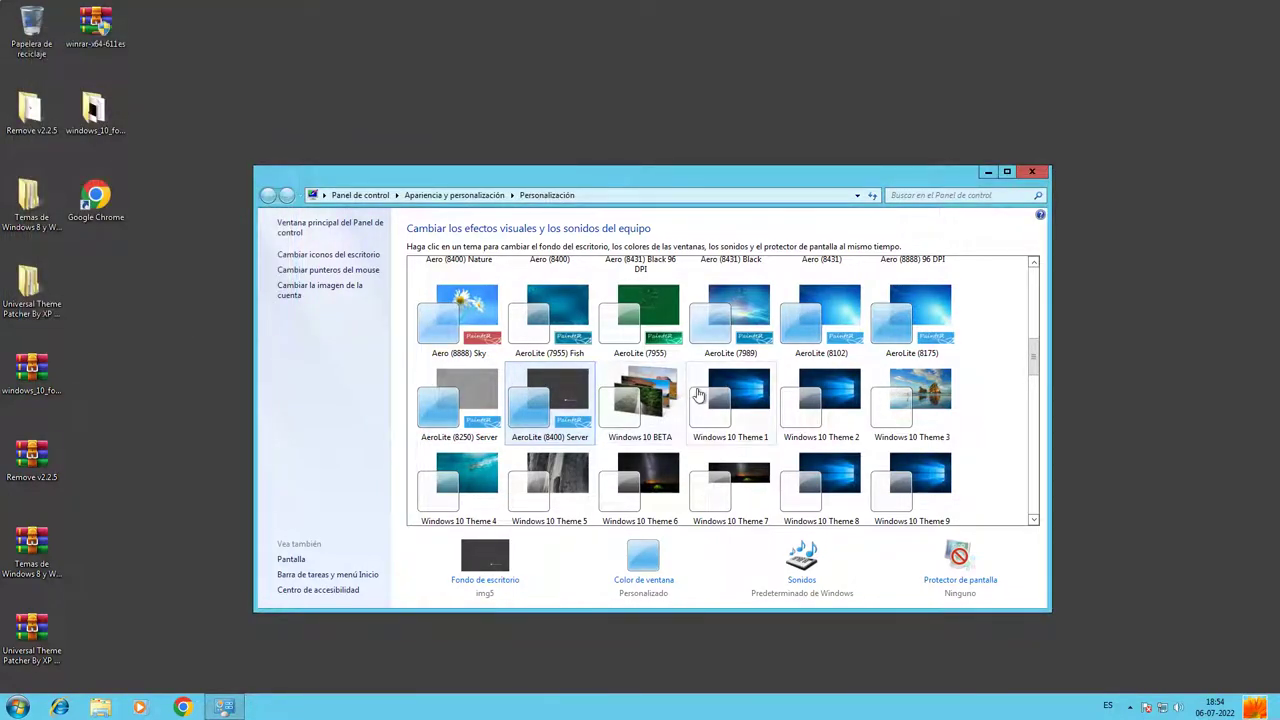
Look through the list of installed themes and close the personalization window.
scroll(1011, 457, "down", 10)
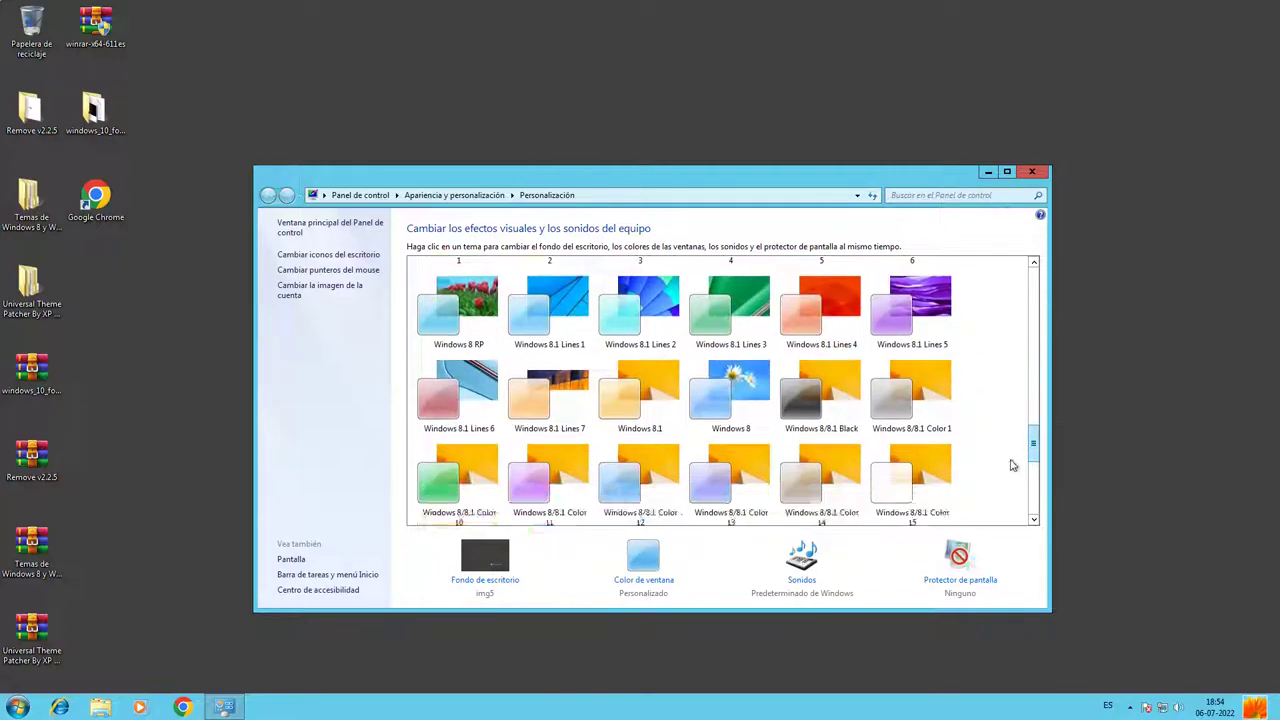
scroll(991, 394, "up", 20)
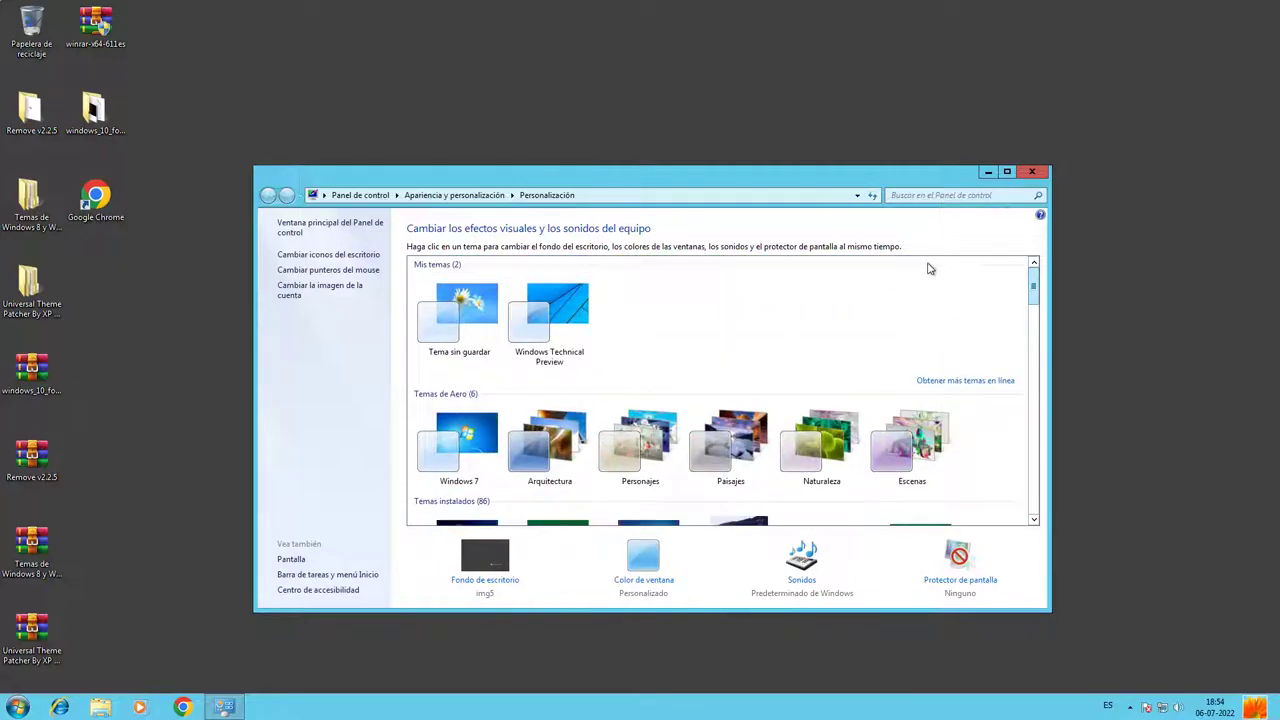
left_click(1031, 171)
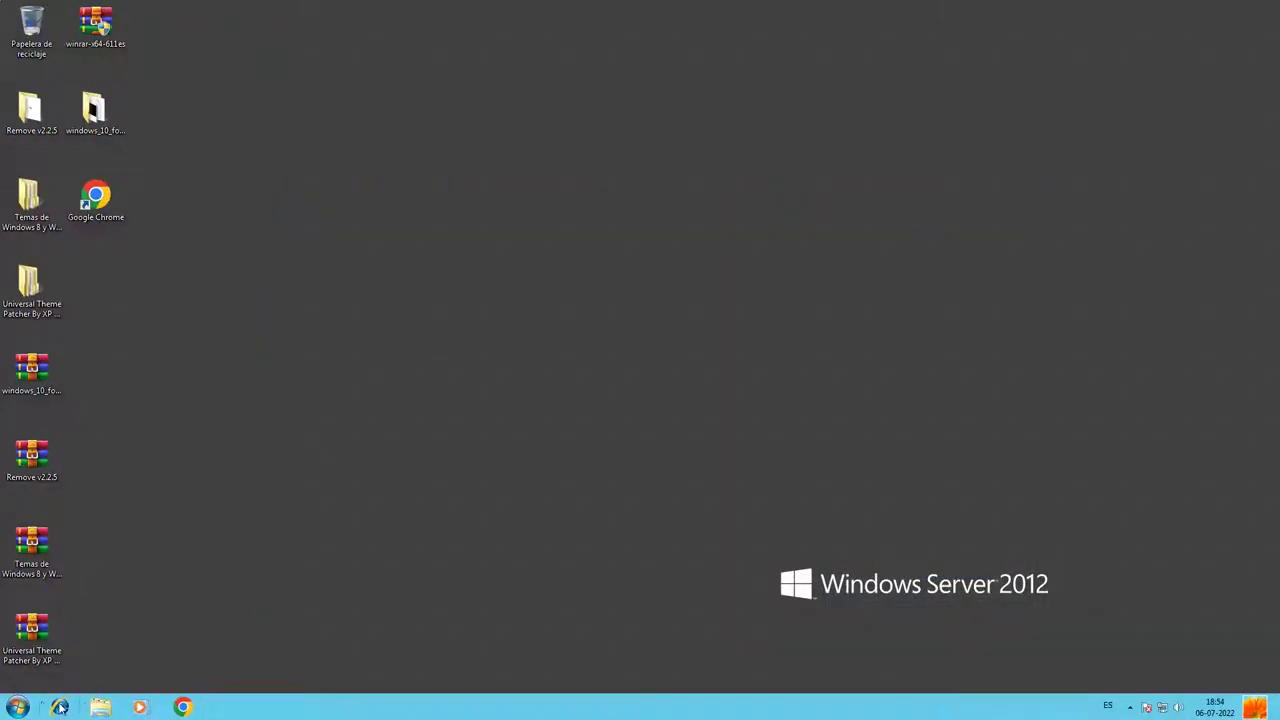
Reopen the desktop personalization settings and open the mouse pointer settings.
left_click(18, 707)
left_click(18, 707)
right_click(189, 632)
left_click(194, 625)
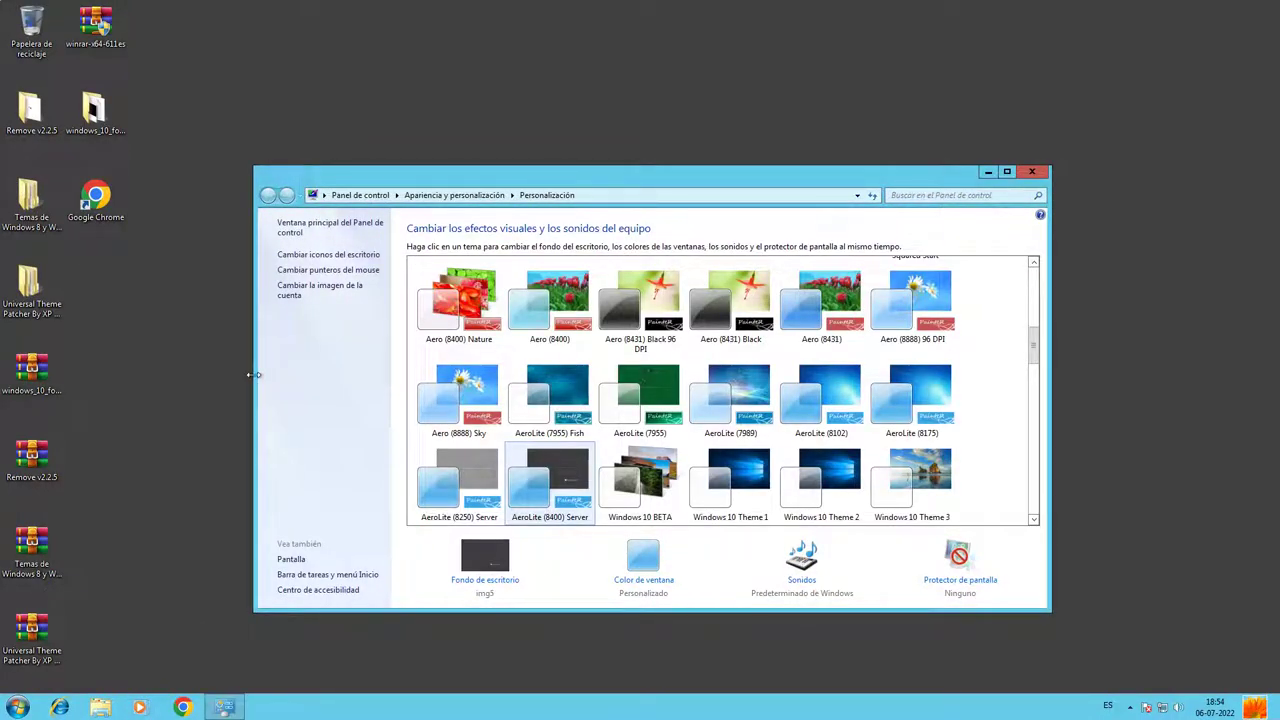
left_click(290, 270)
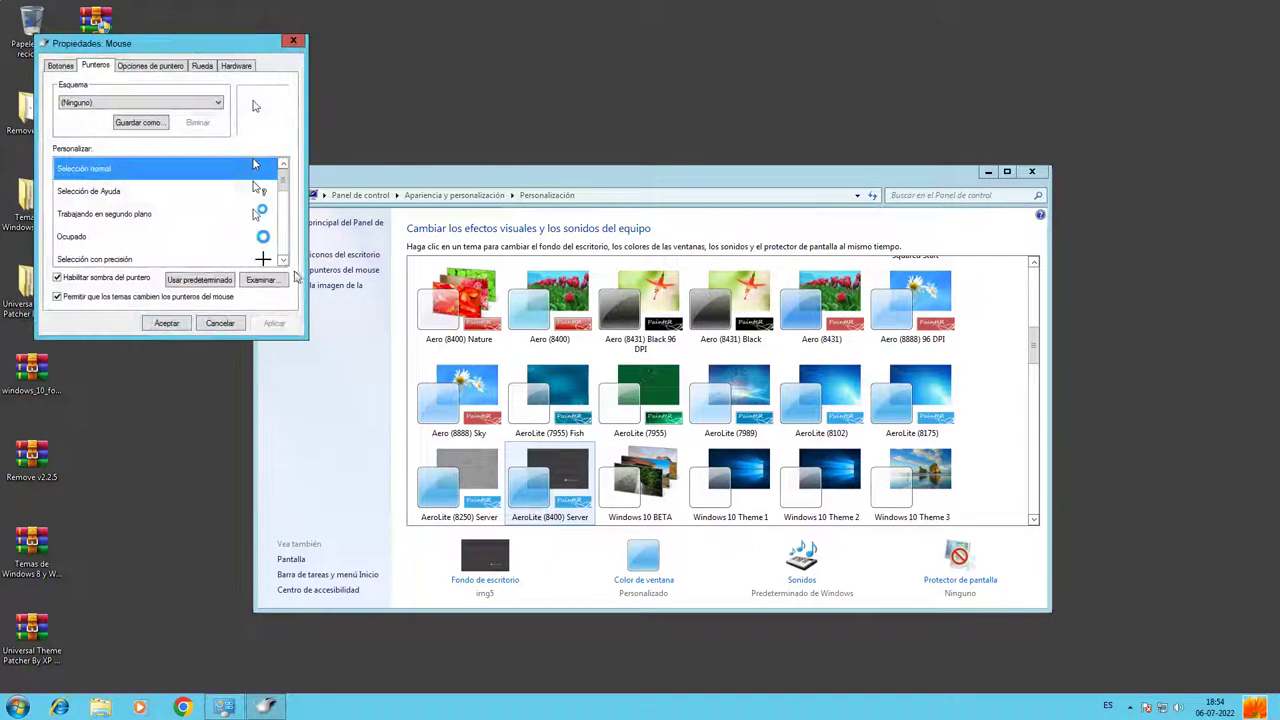
Run through the available mouse pointer schemes, set the scheme to (Ninguno), and apply the pointer settings.
left_click(93, 102)
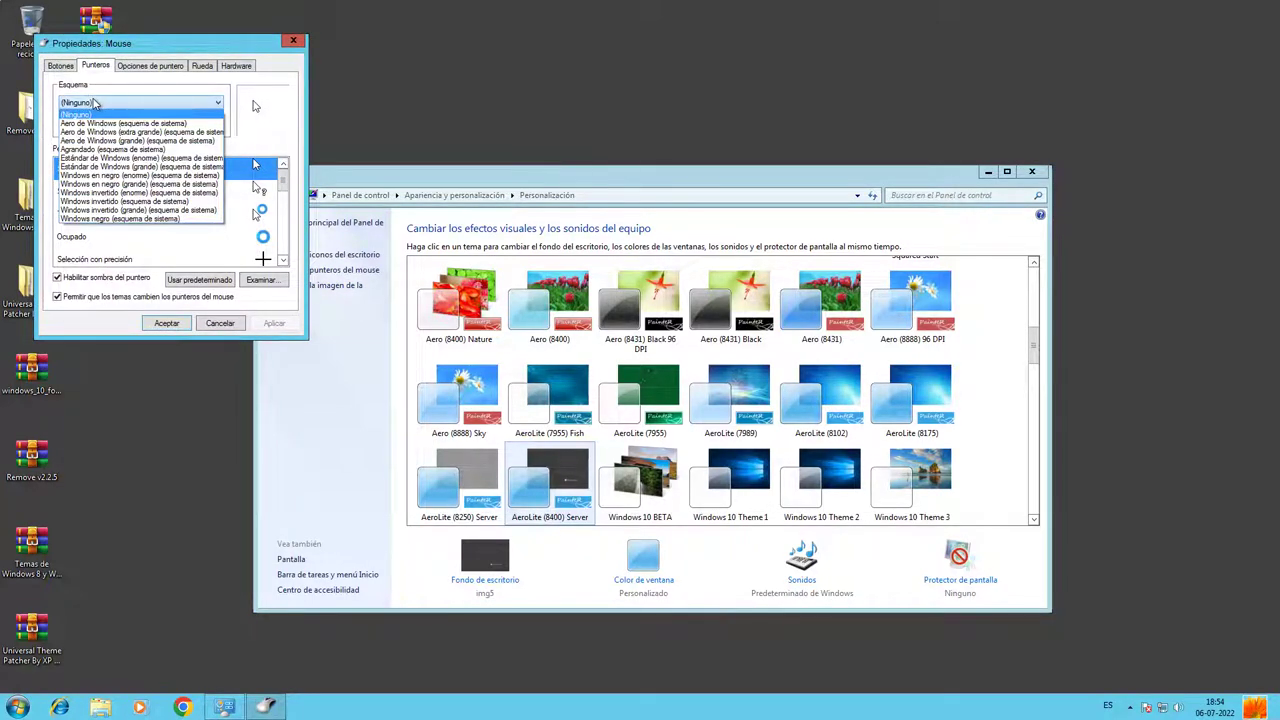
key("Down")
key("Down")
key("Down")
key("Down")
key("Down")
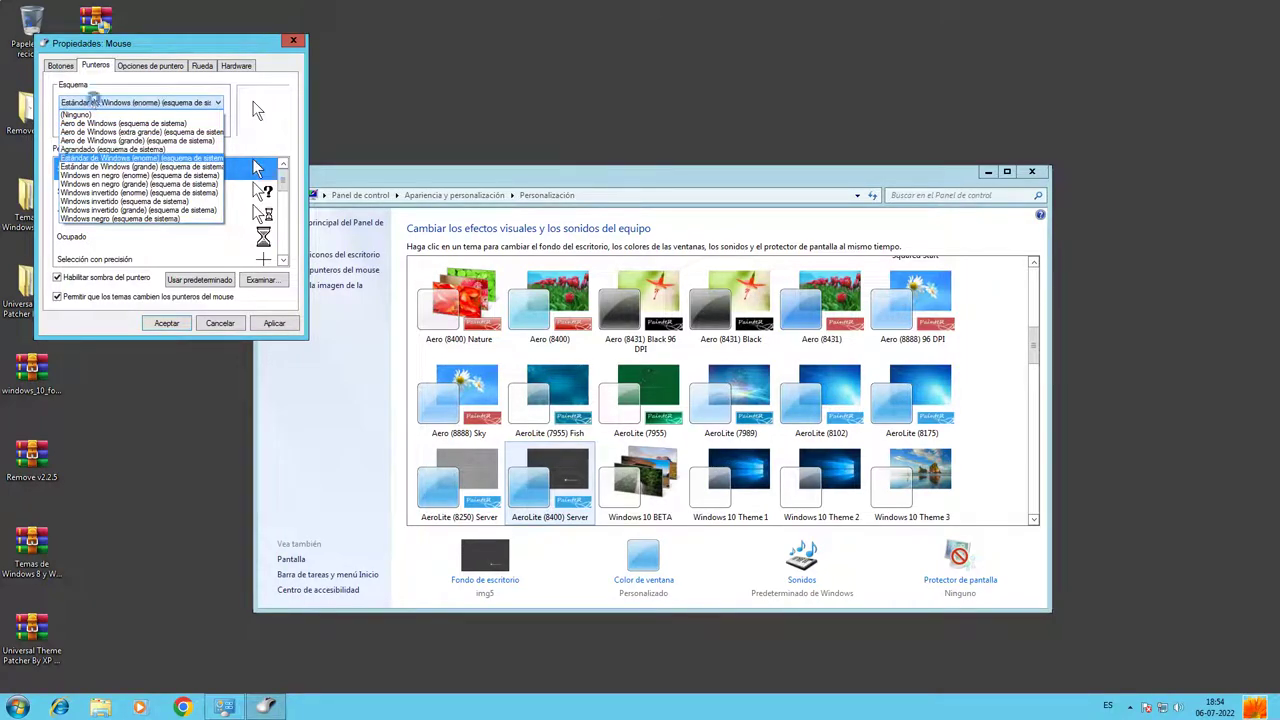
key("Down")
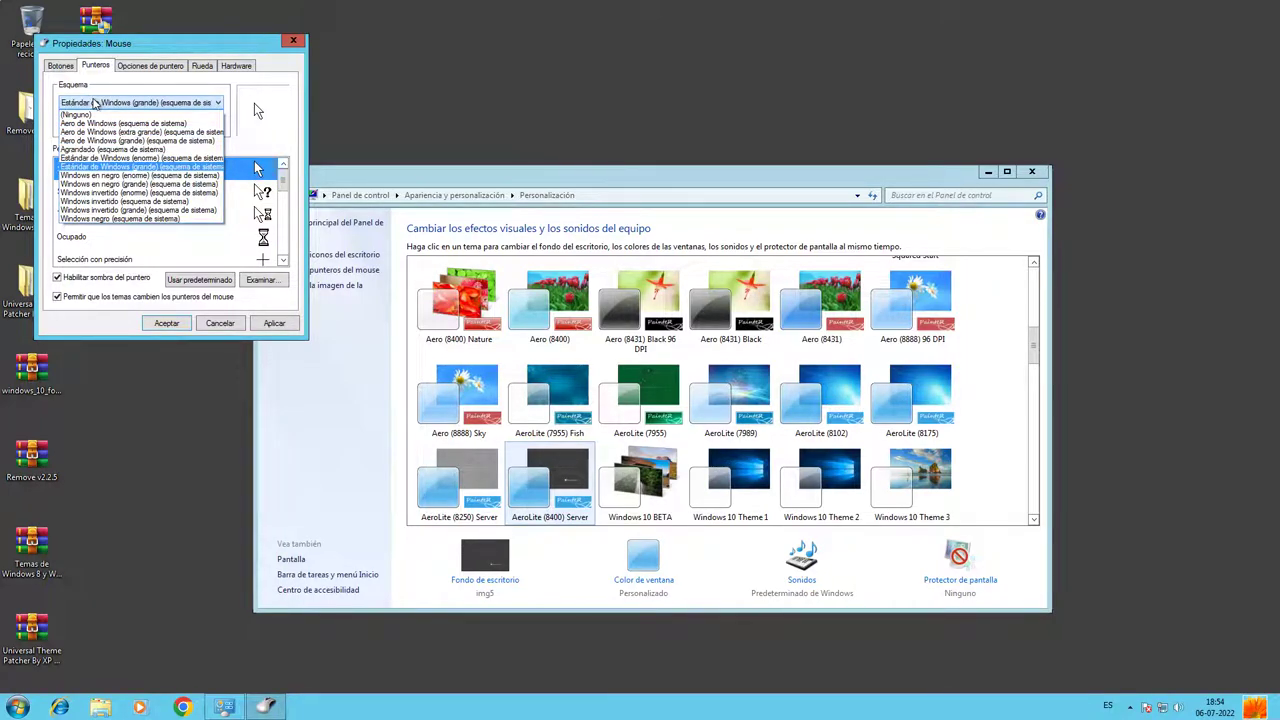
key("Down")
key("Down")
key("Down")
key("Down")
key("Down")
key("Up")
key("Up")
key("Up")
key("Up")
key("Up")
key("Up")
key("Up")
key("Up")
key("Up")
key("Up")
key("Up")
key("Up")
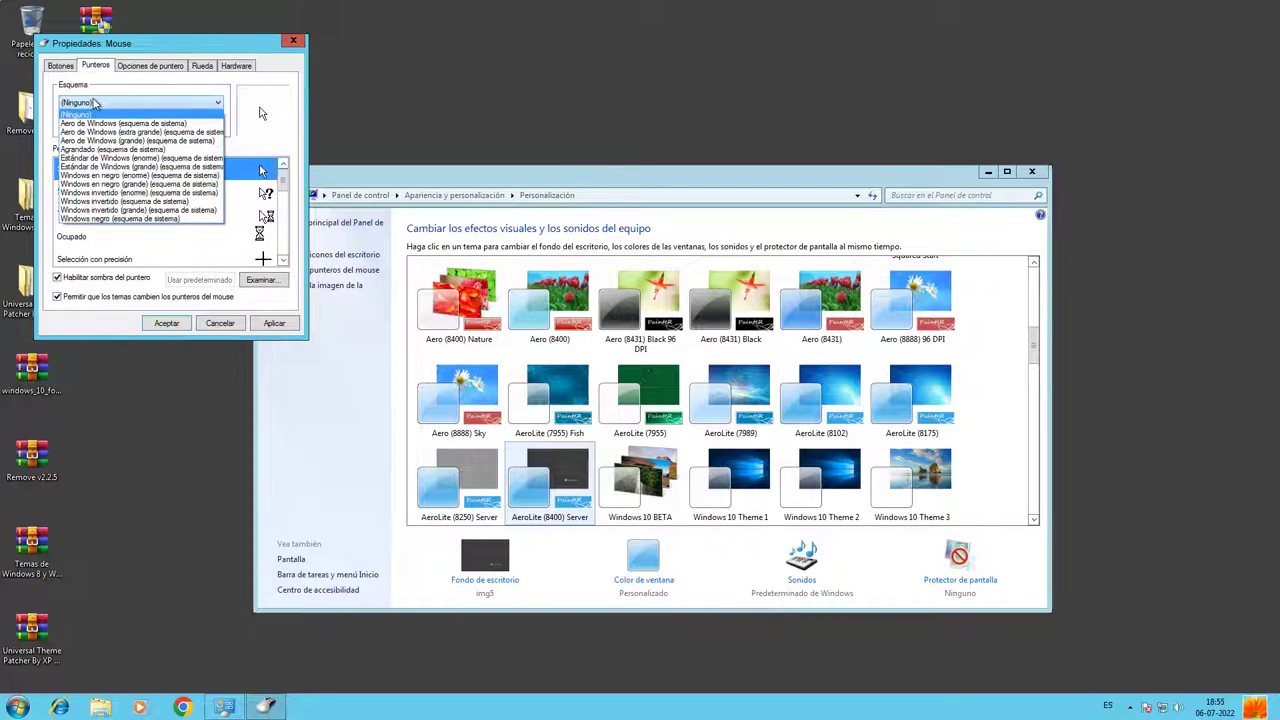
key("Return")
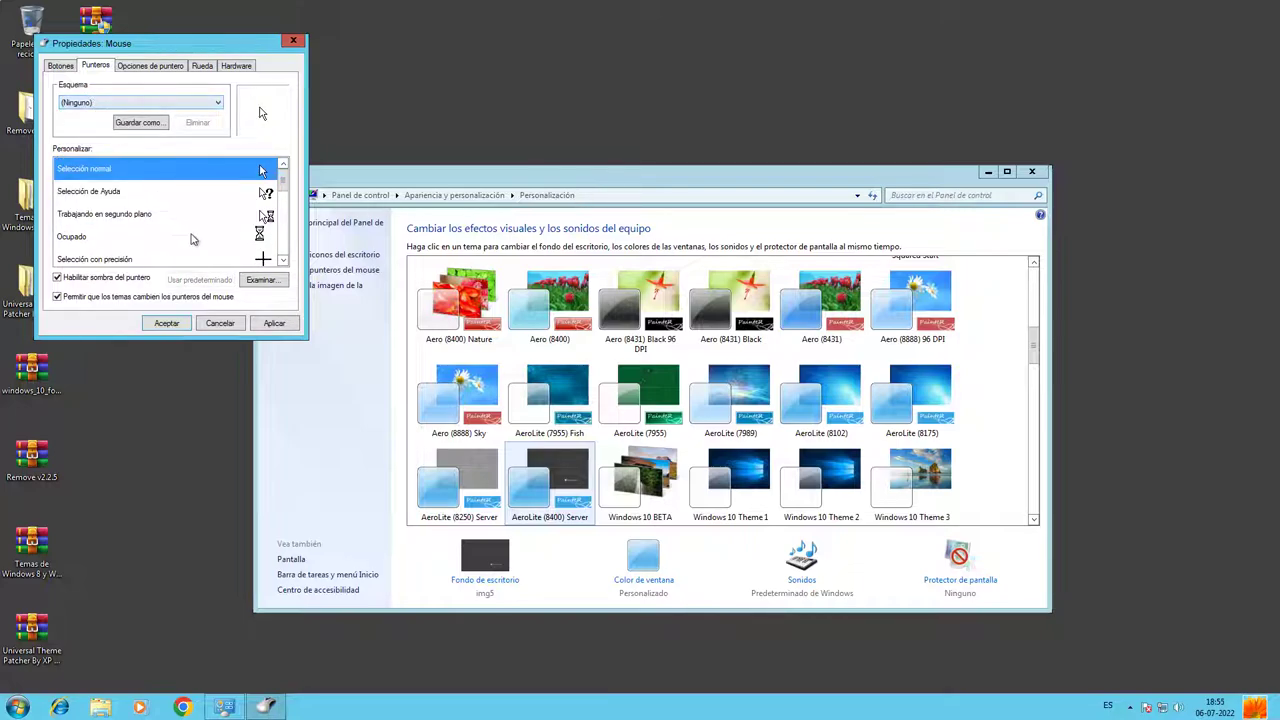
left_click(274, 323)
left_click(162, 325)
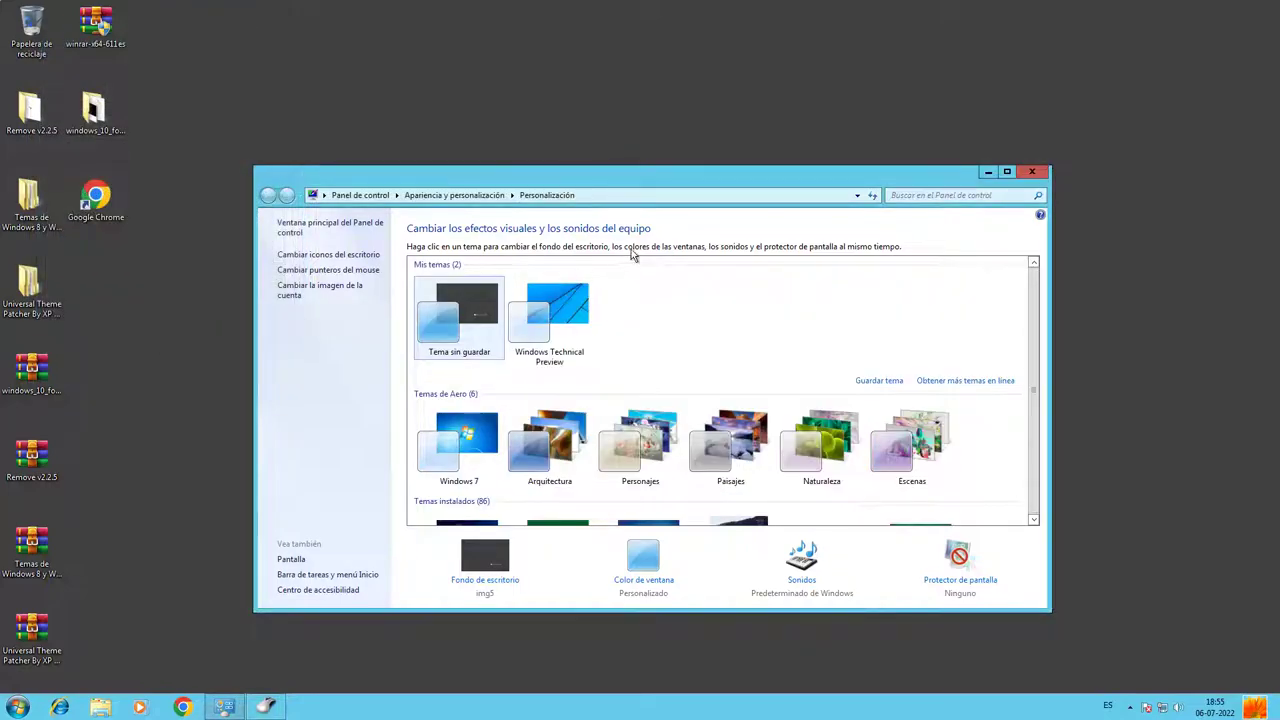
Open the Control Panel home, look through all its items as large icons, and return to the category view.
left_click(288, 230)
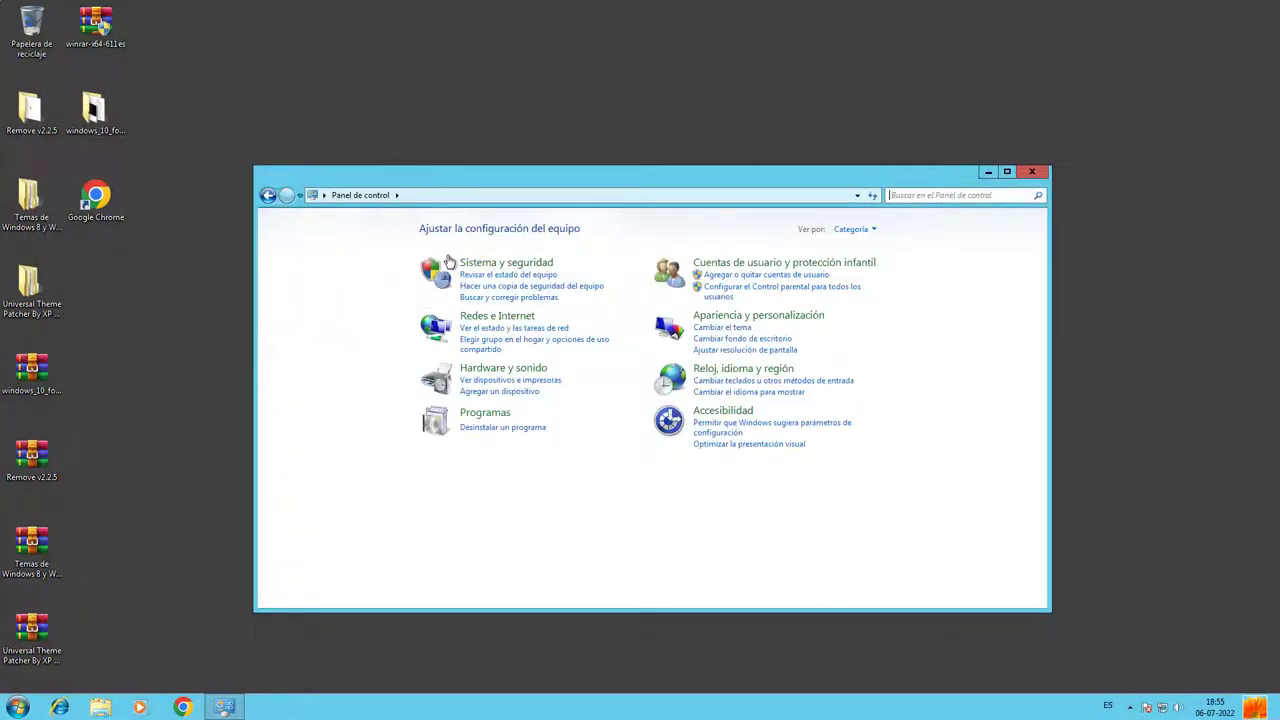
left_click(853, 229)
left_click(866, 261)
scroll(415, 314, "down", 1)
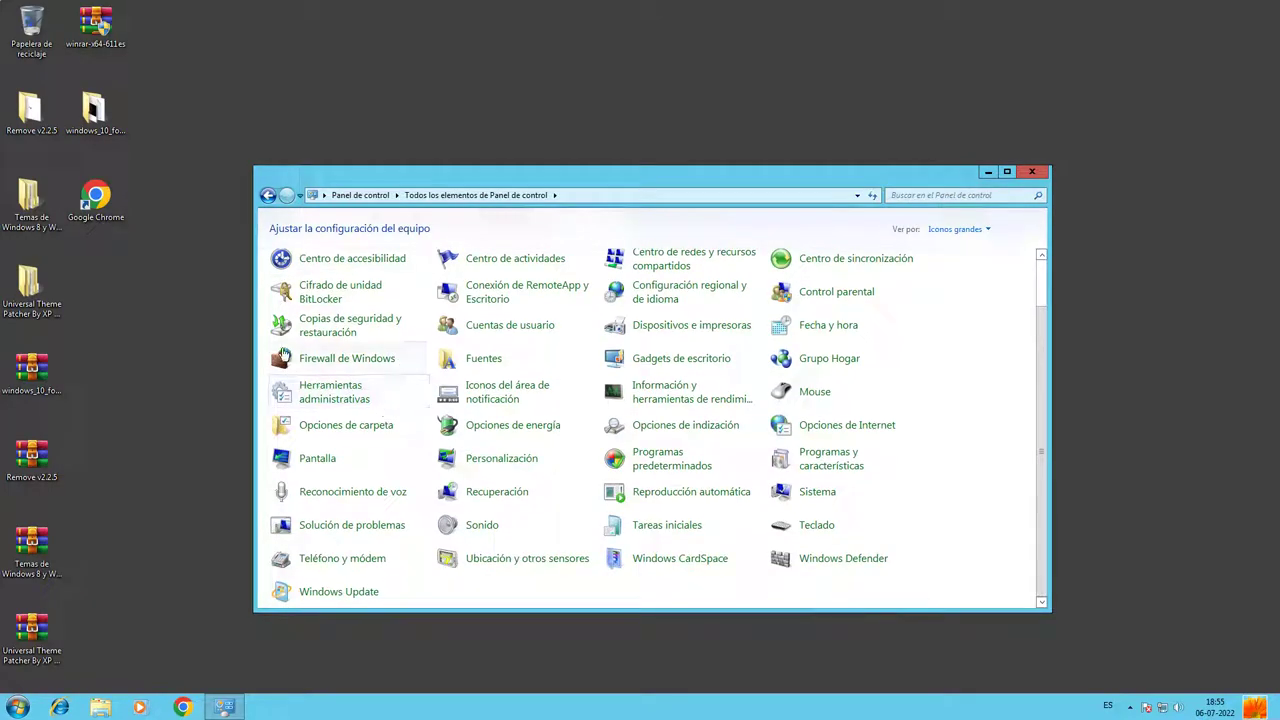
scroll(971, 277, "up", 1)
left_click(956, 229)
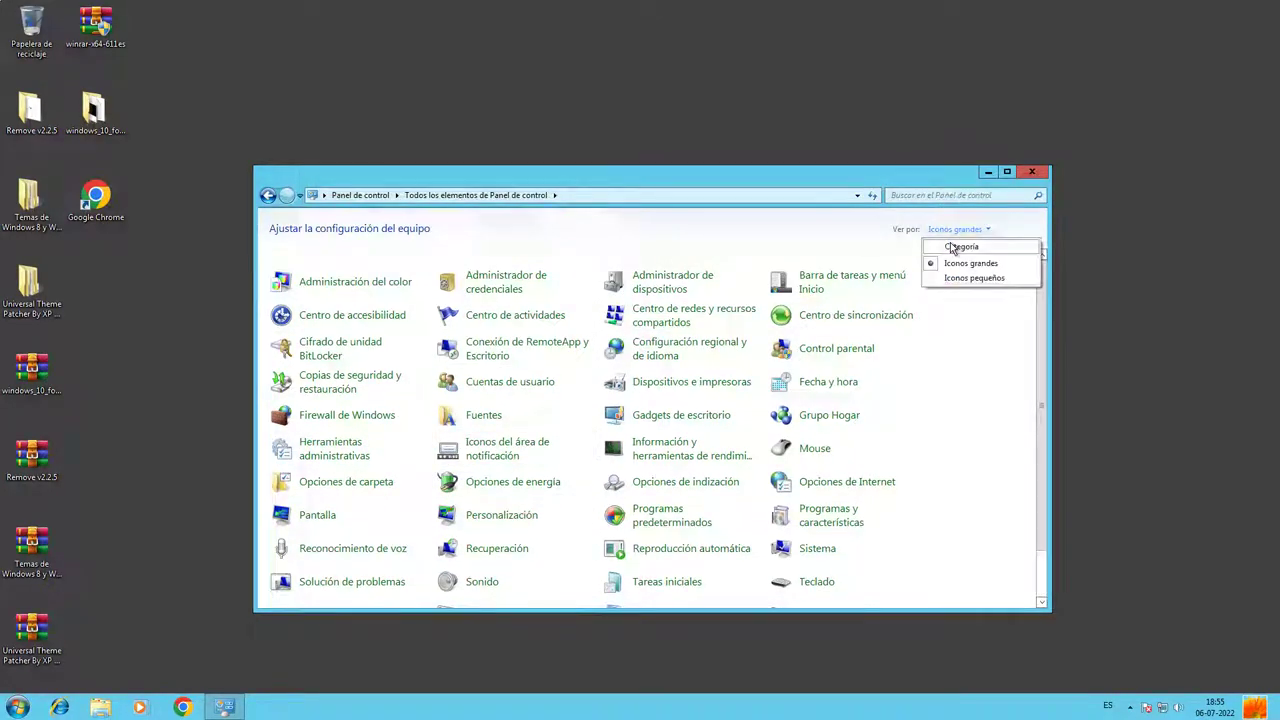
left_click(935, 246)
Open the performance options from the advanced system settings under Sistema y seguridad.
left_click(502, 263)
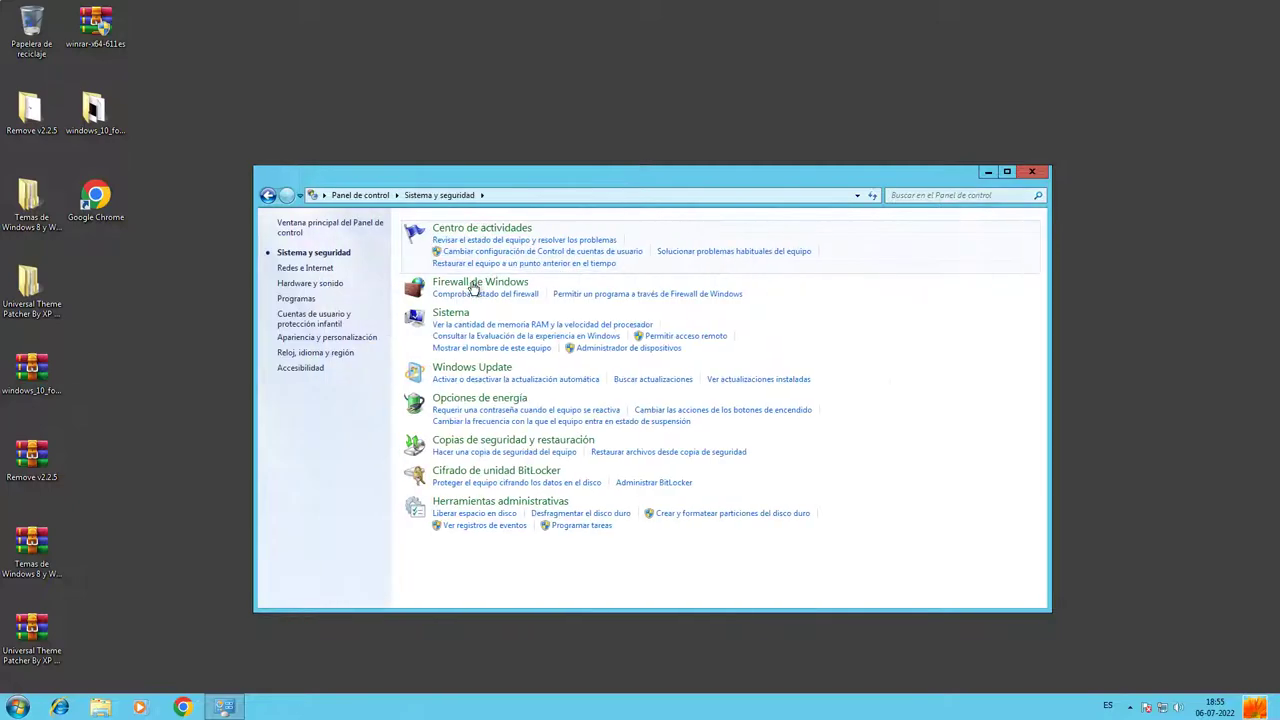
left_click(460, 314)
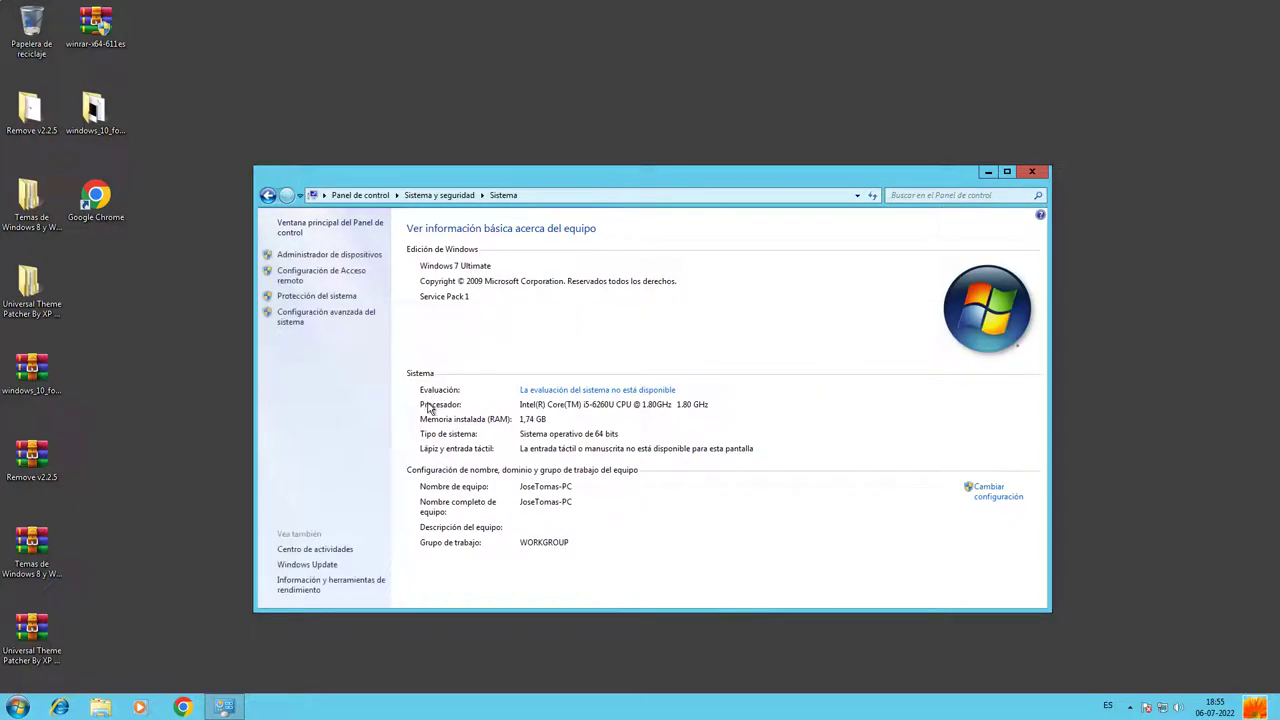
left_click(324, 316)
left_click(258, 172)
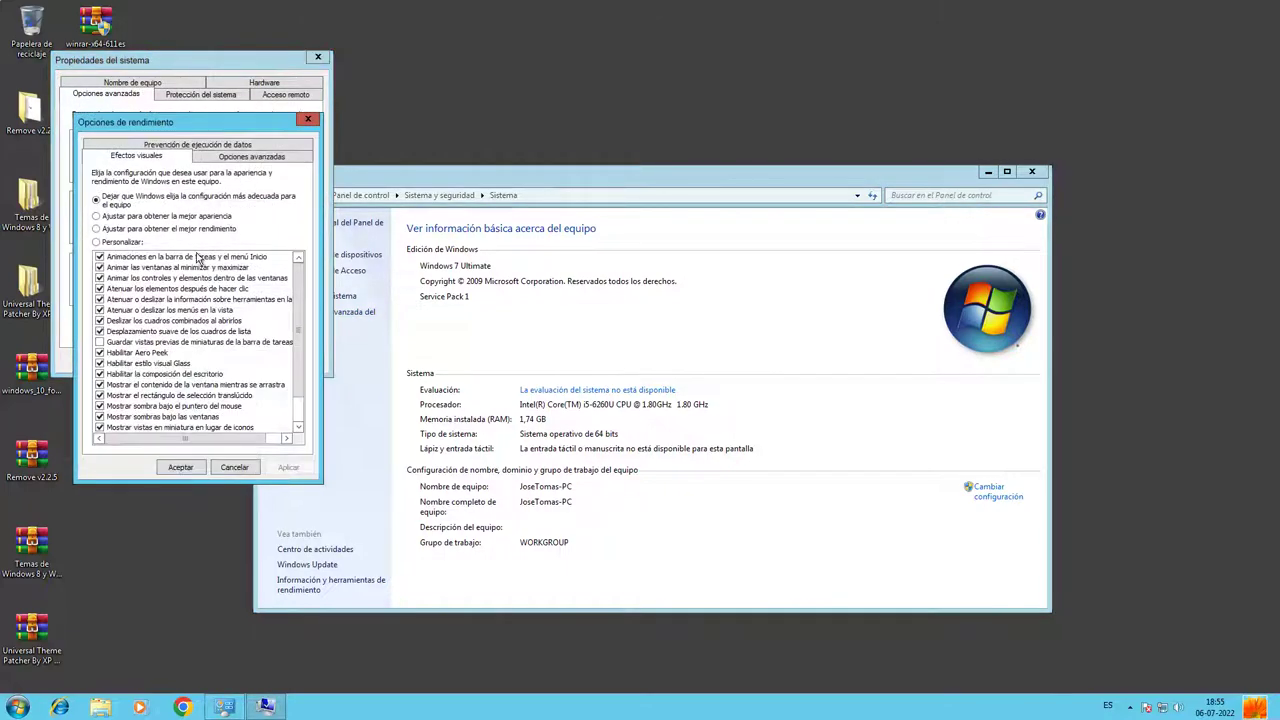
Adjust the visual effects for best performance, enable only shadows for desktop icon labels, and apply and accept the settings.
left_click(170, 232)
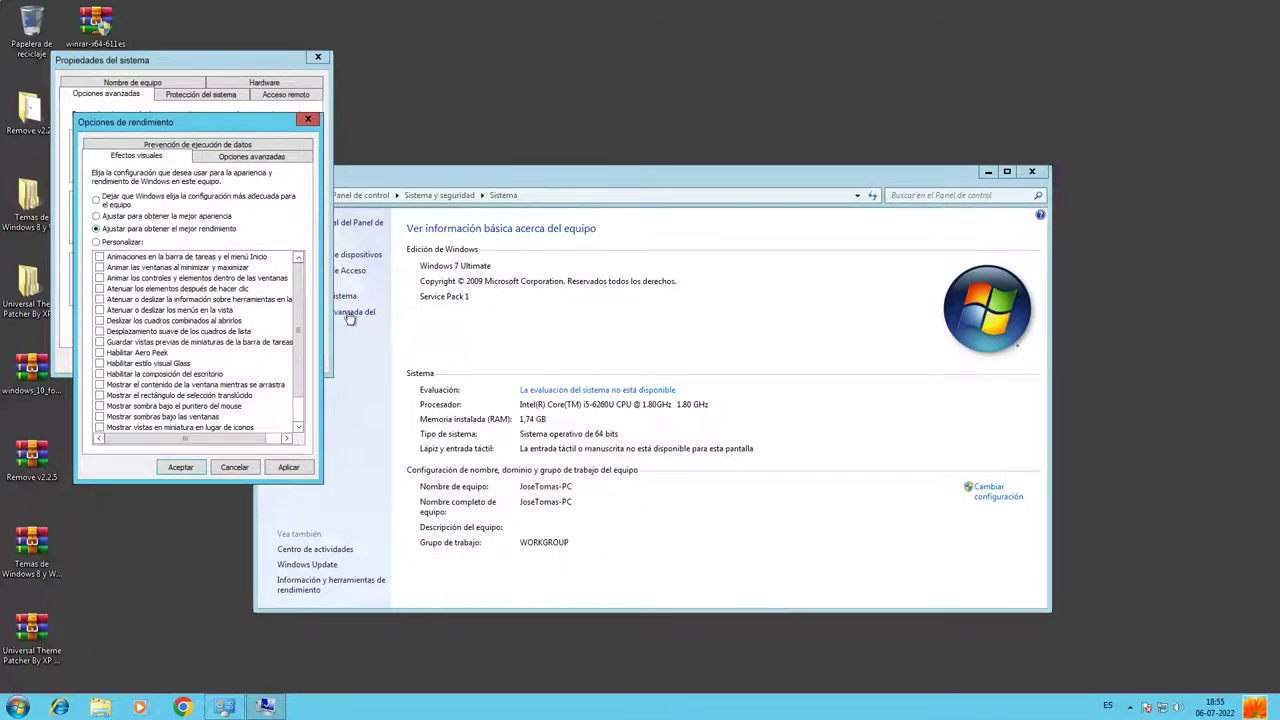
scroll(298, 312, "down", 1)
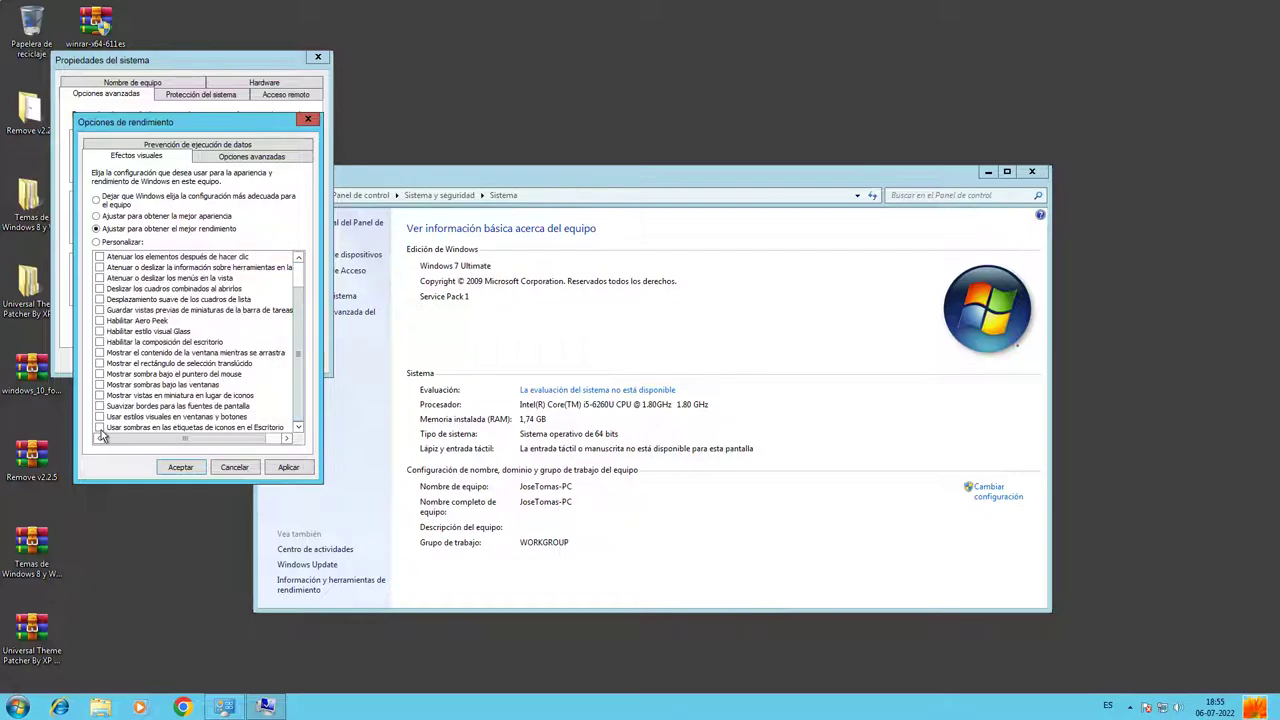
left_click(99, 428)
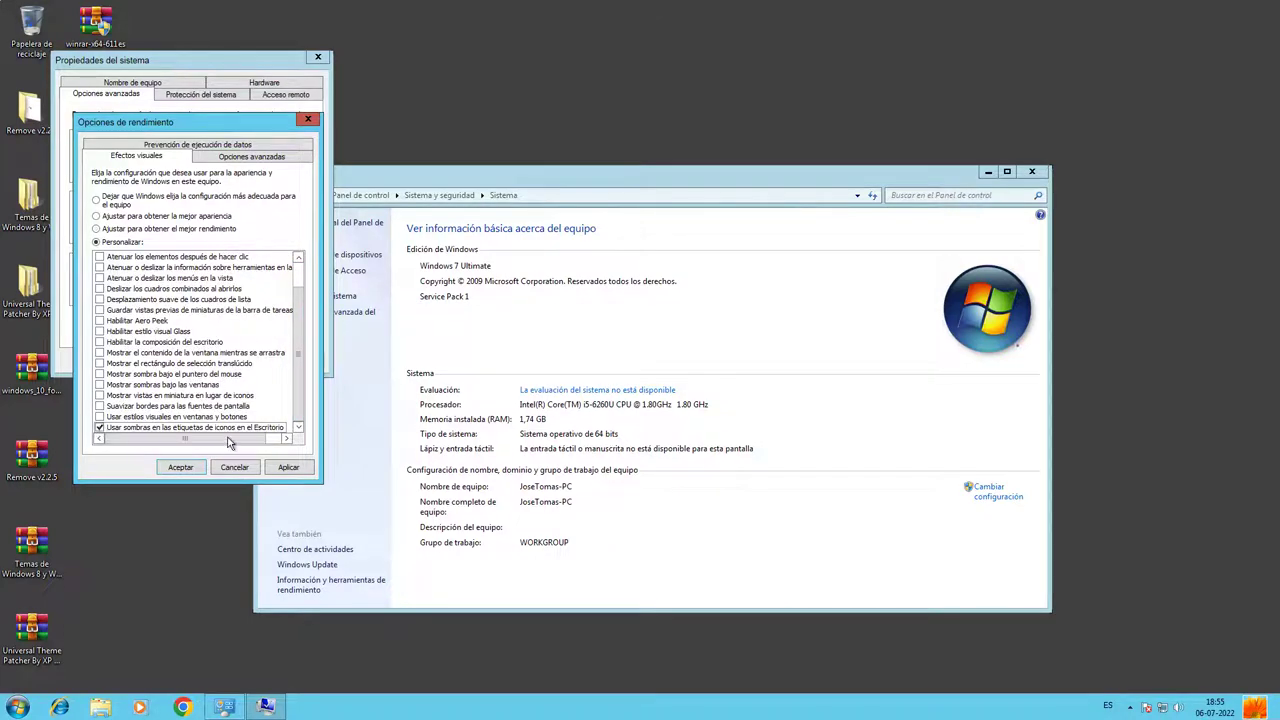
left_click(288, 467)
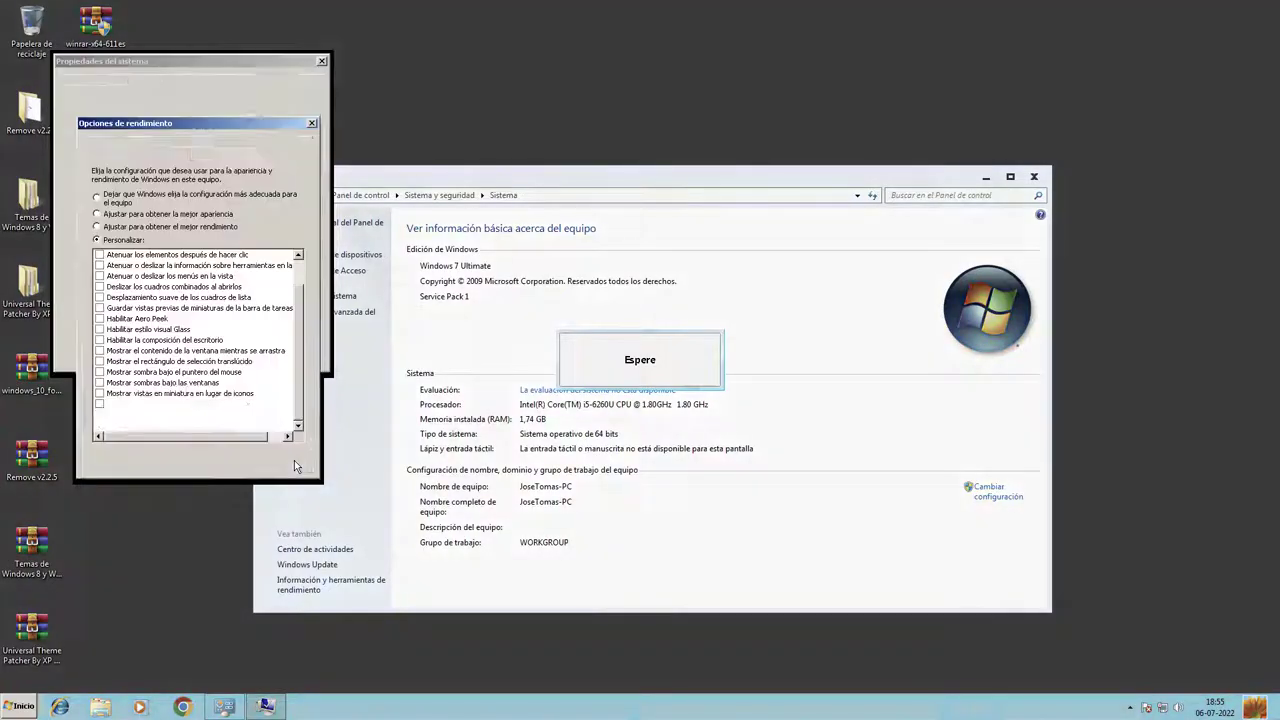
left_click(162, 460)
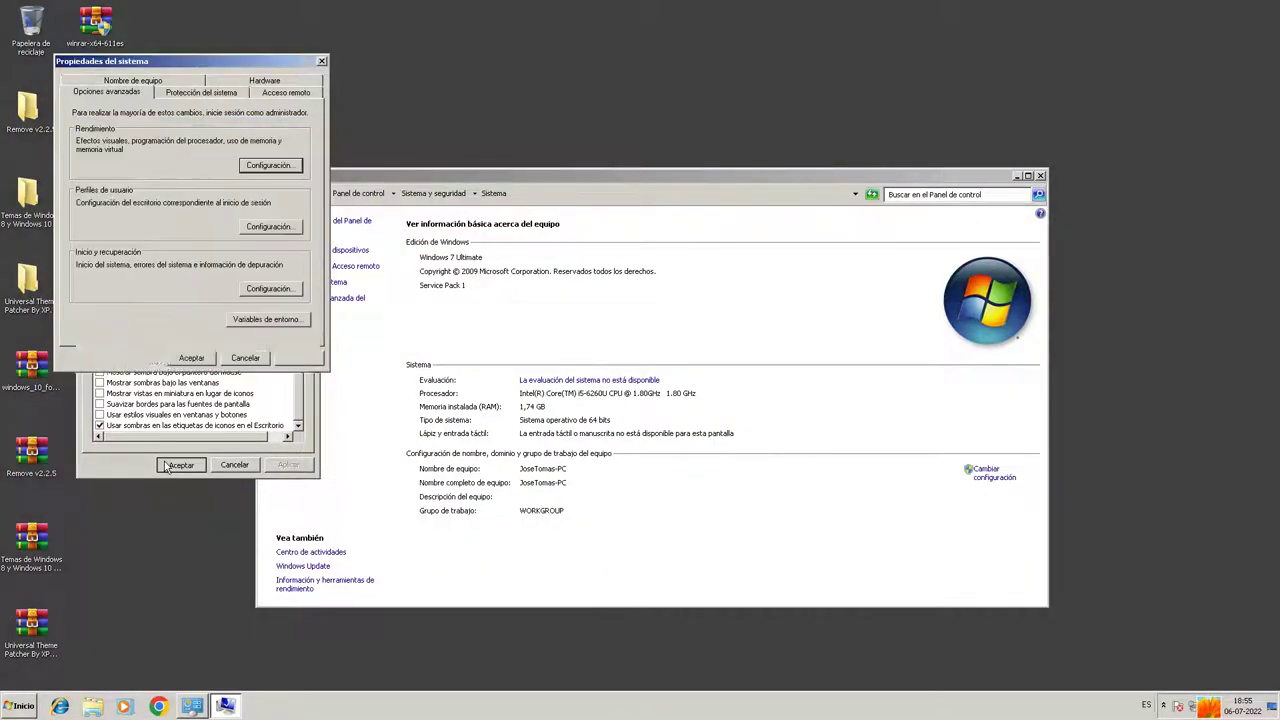
left_click(176, 356)
Reopen the desktop personalization settings and look through the installed themes.
right_click(177, 360)
left_click(209, 494)
right_click(205, 490)
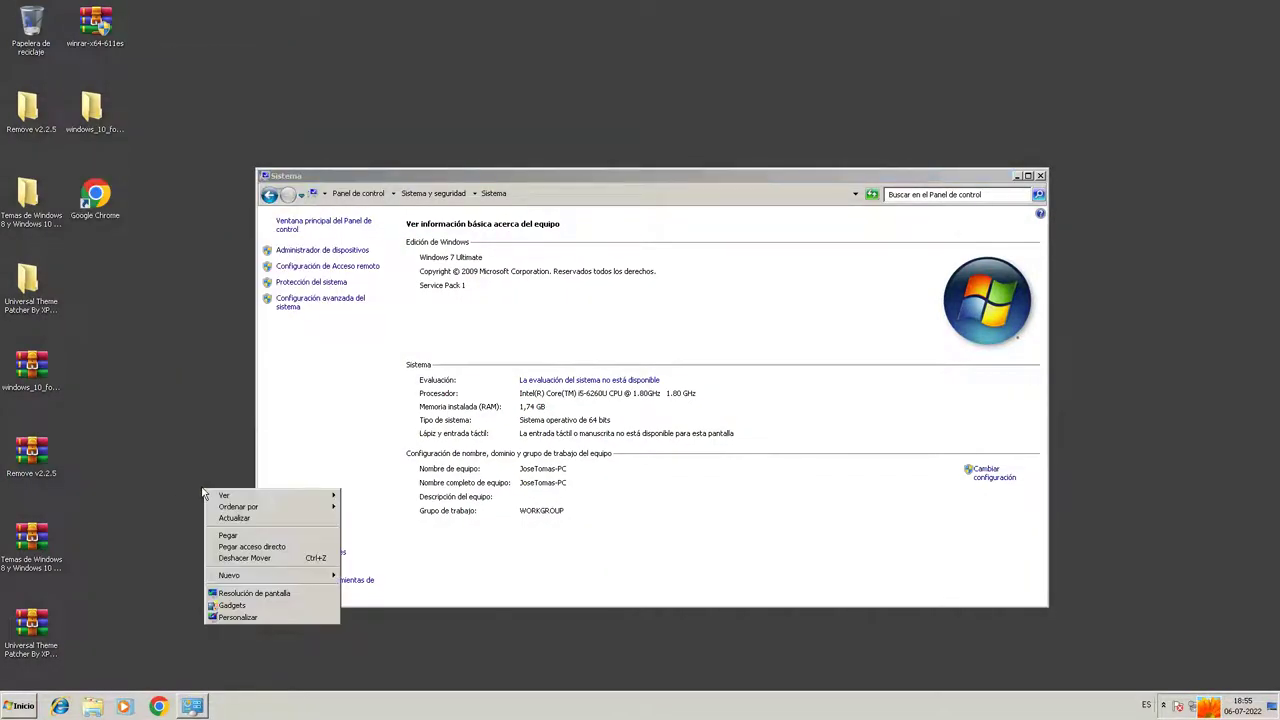
left_click(240, 617)
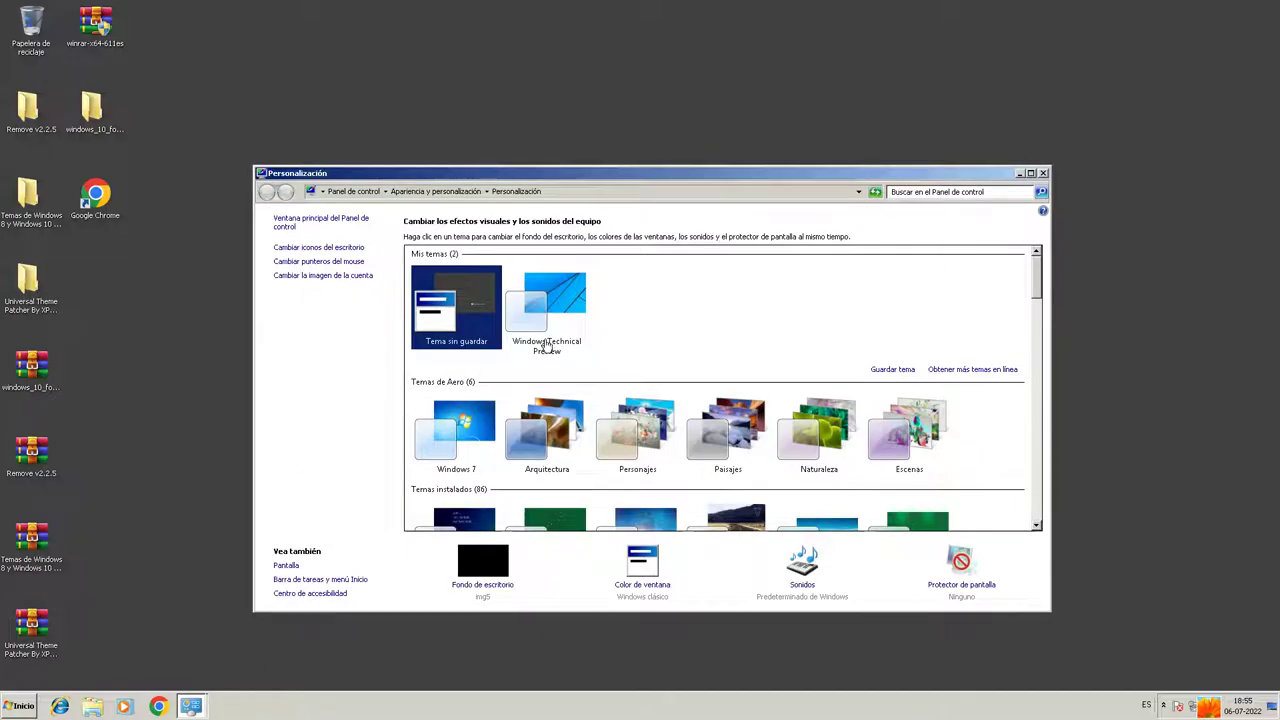
scroll(493, 325, "down", 10)
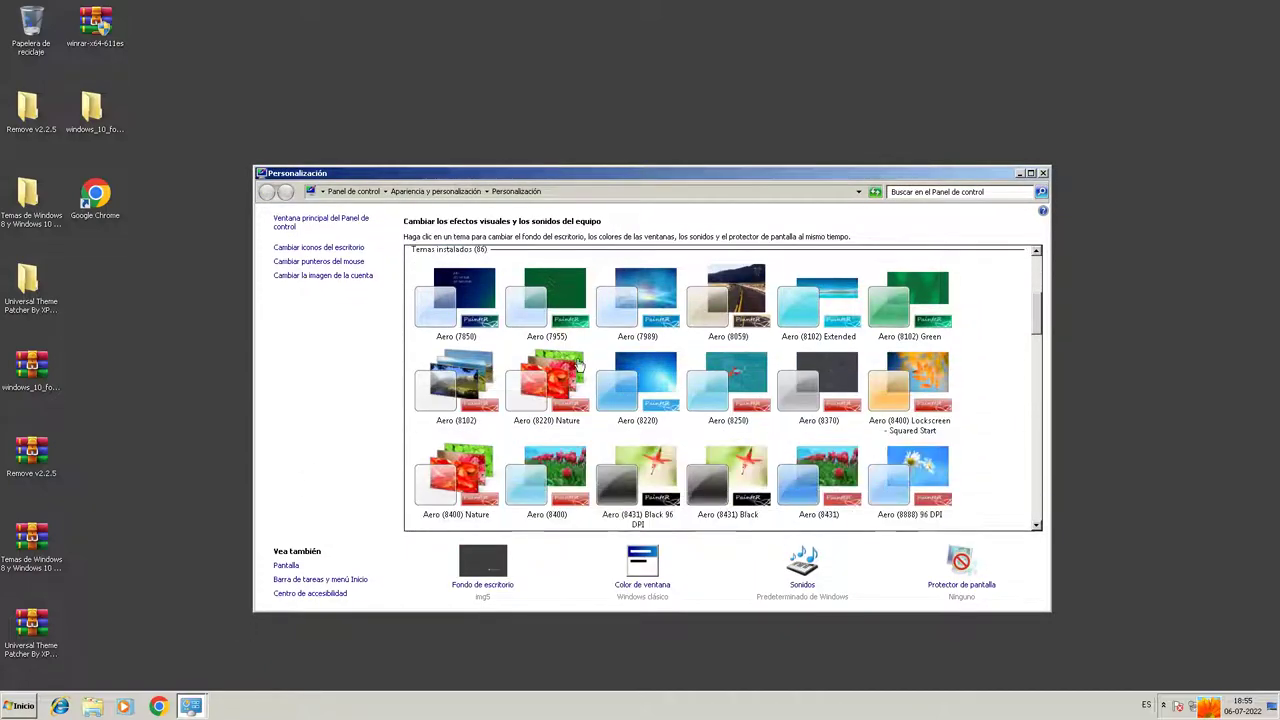
scroll(617, 400, "down", 3)
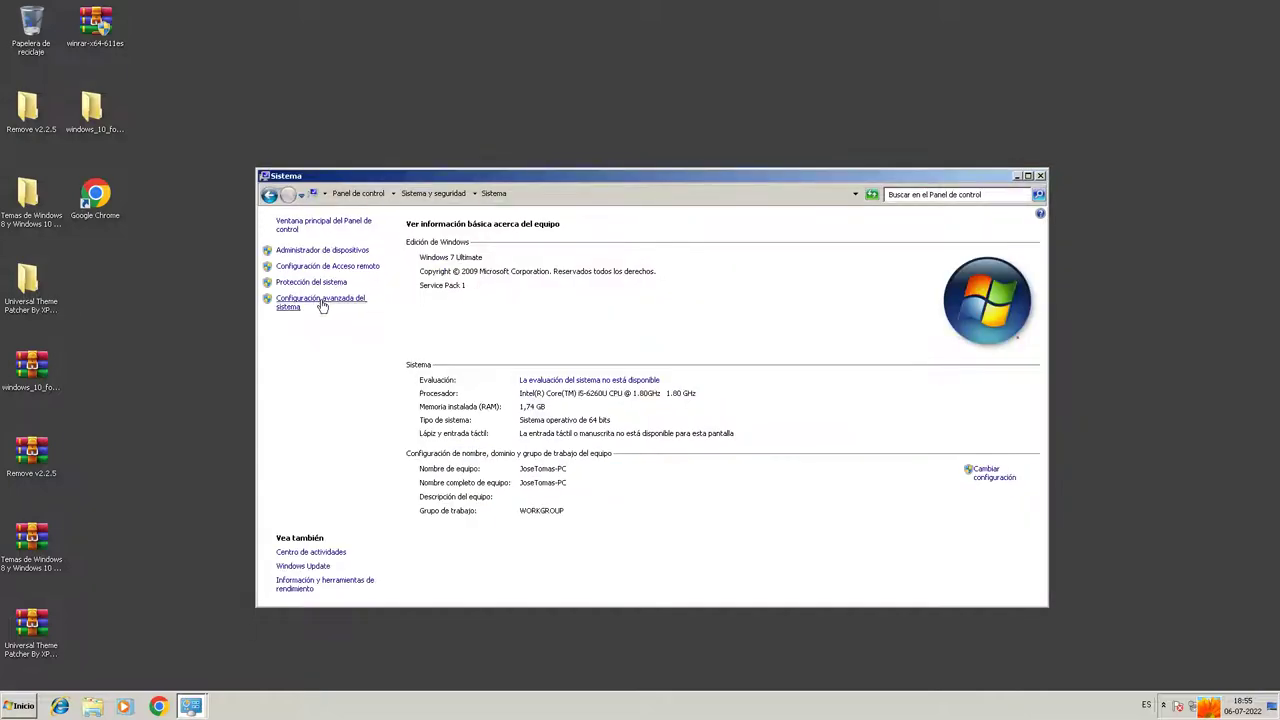
In the performance options, enable screen font edge smoothing, turn off the desktop icon label shadows, and apply and accept the changes.
left_click(323, 302)
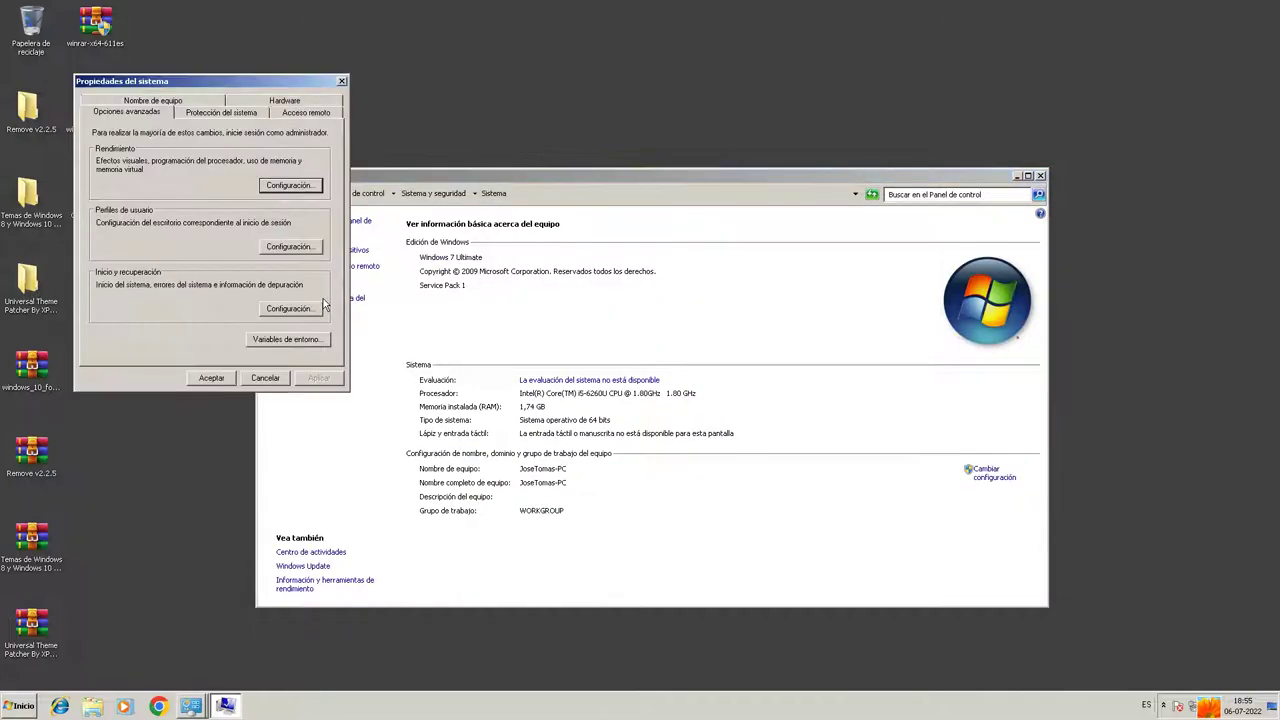
left_click(290, 185)
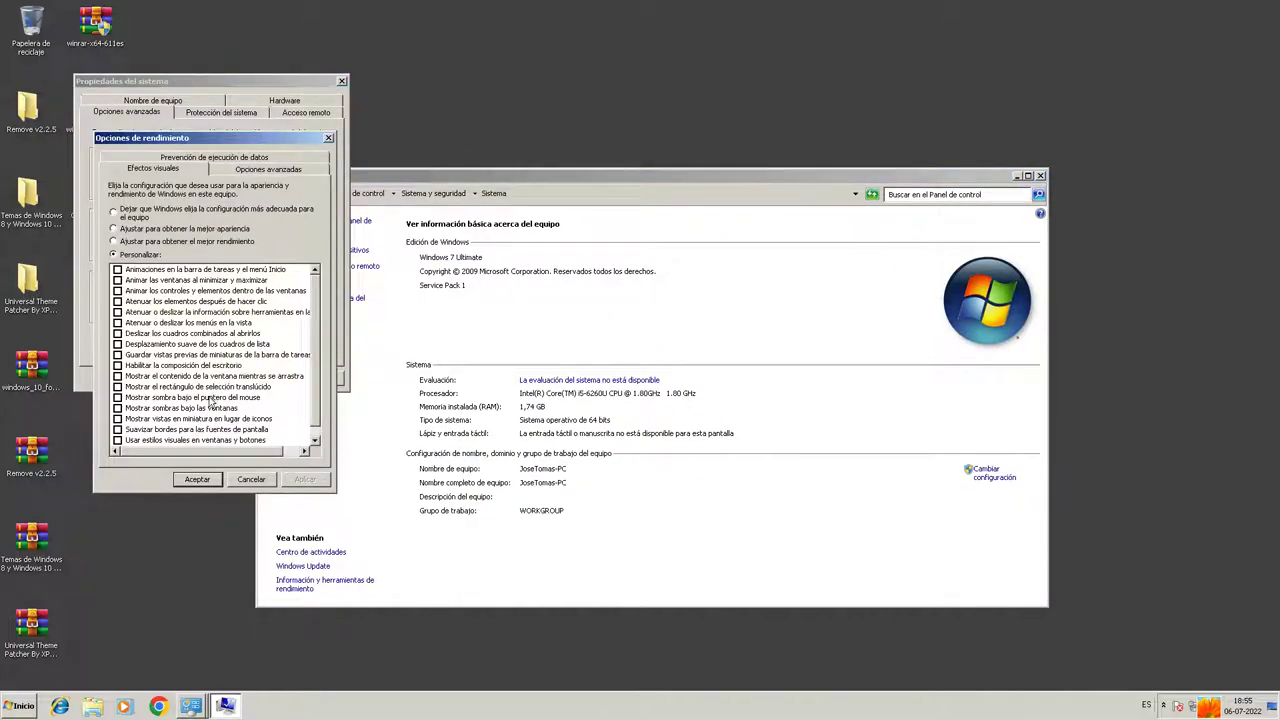
scroll(316, 398, "down", 1)
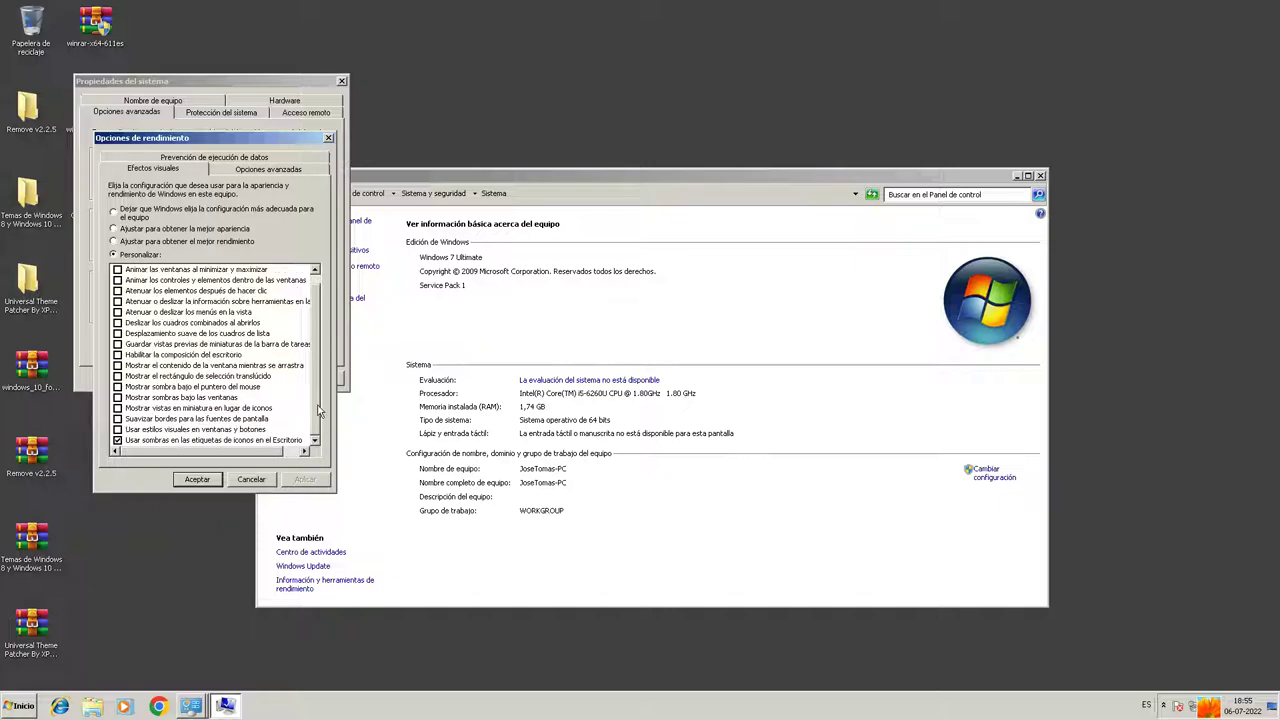
left_click(117, 429)
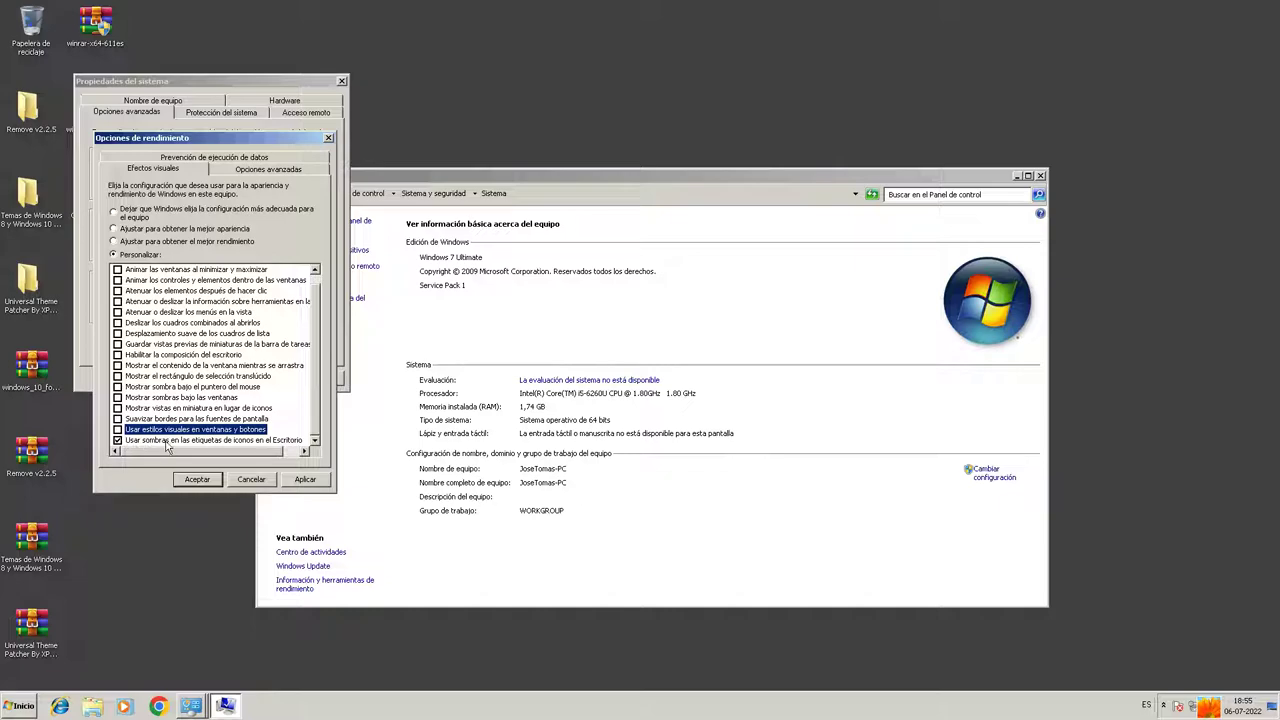
left_click(117, 418)
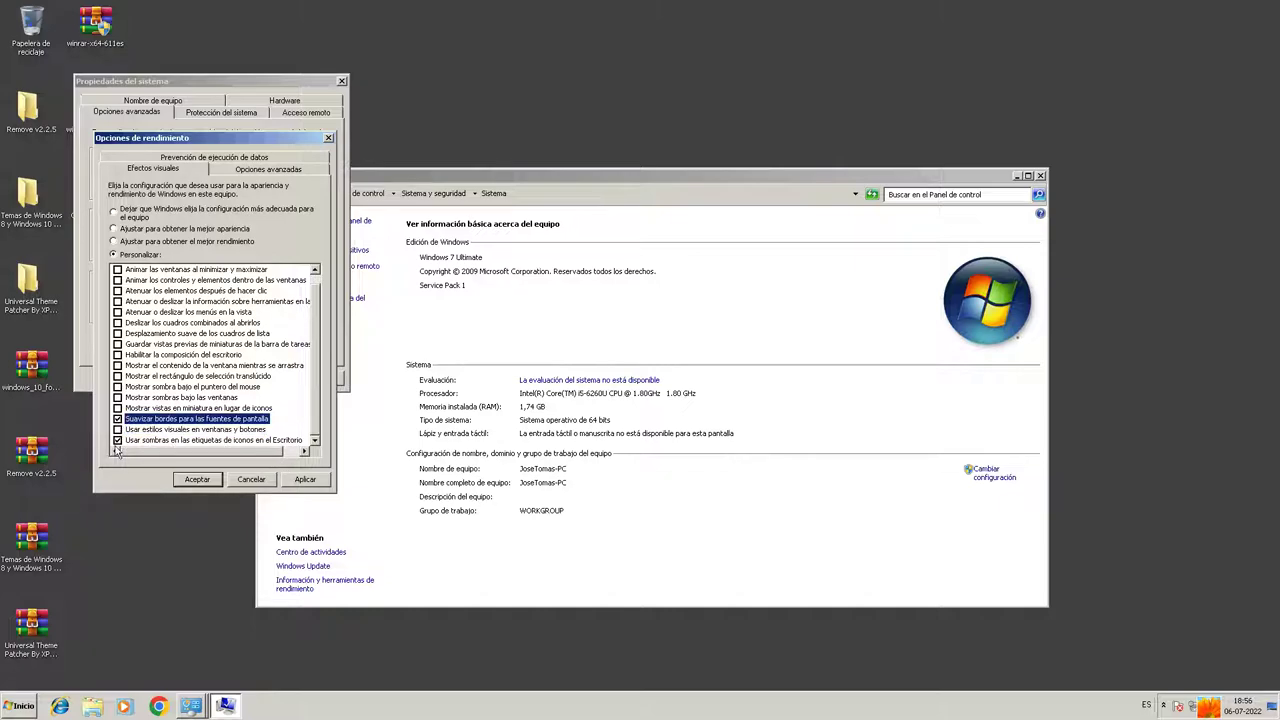
left_click(117, 440)
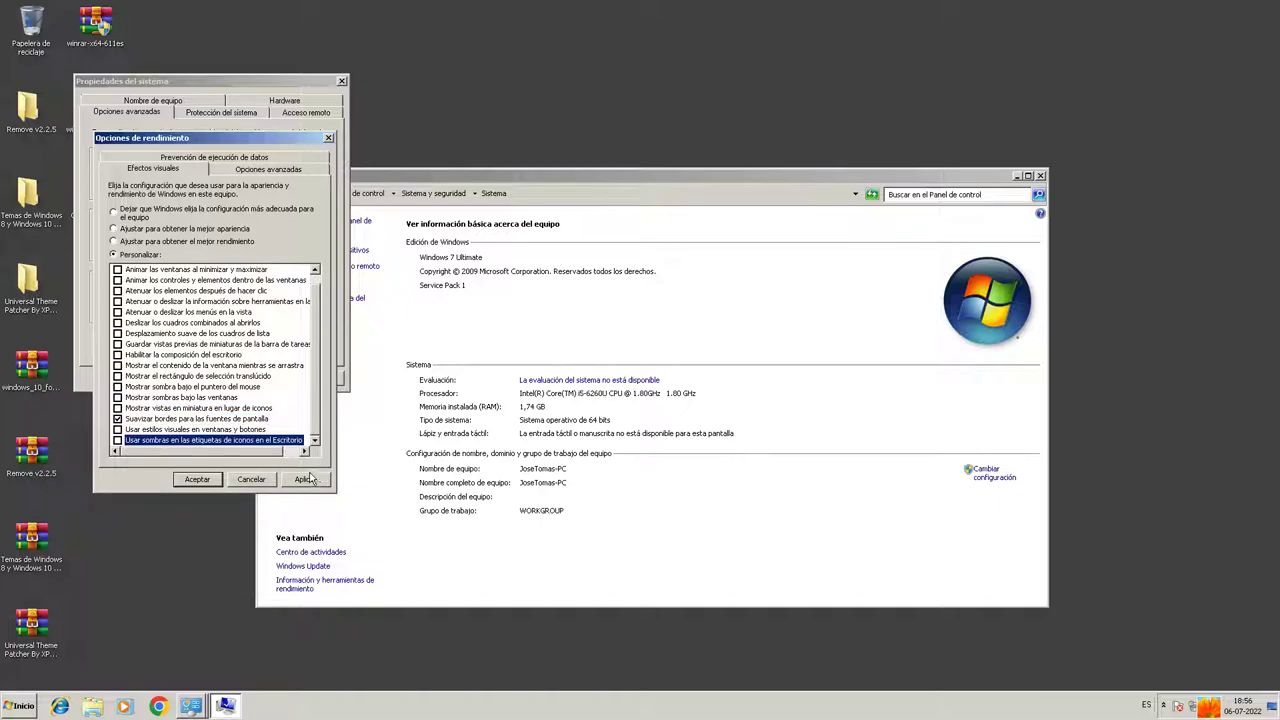
left_click(308, 479)
left_click(197, 479)
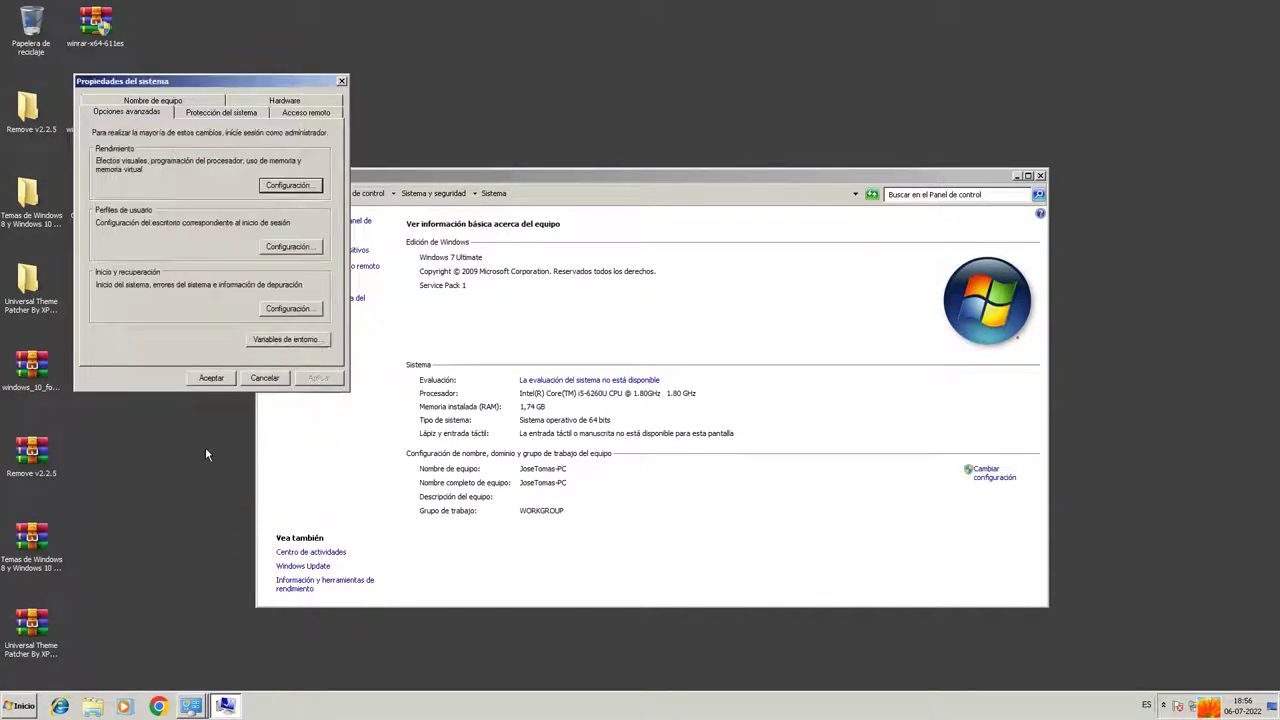
left_click(208, 378)
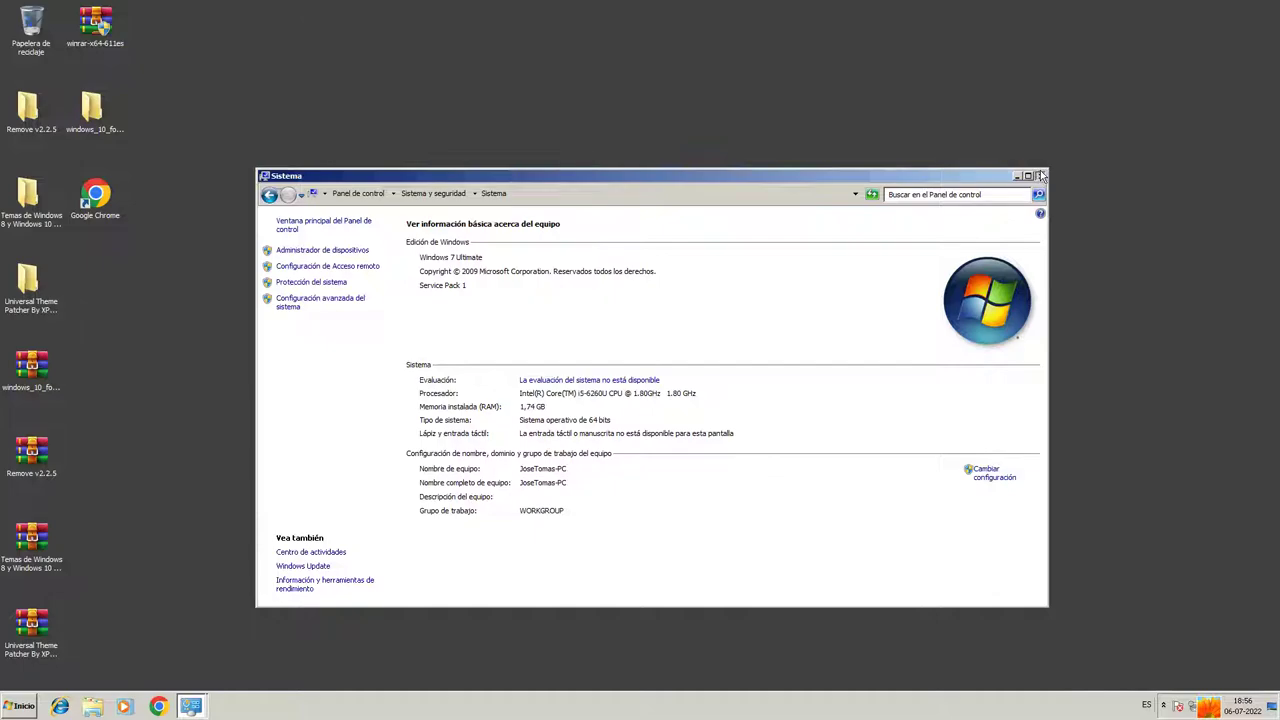
Close the system window, reopen the personalization settings, and apply the installed theme AeroLite (8400) Server.
left_click(1041, 176)
right_click(680, 223)
left_click(721, 356)
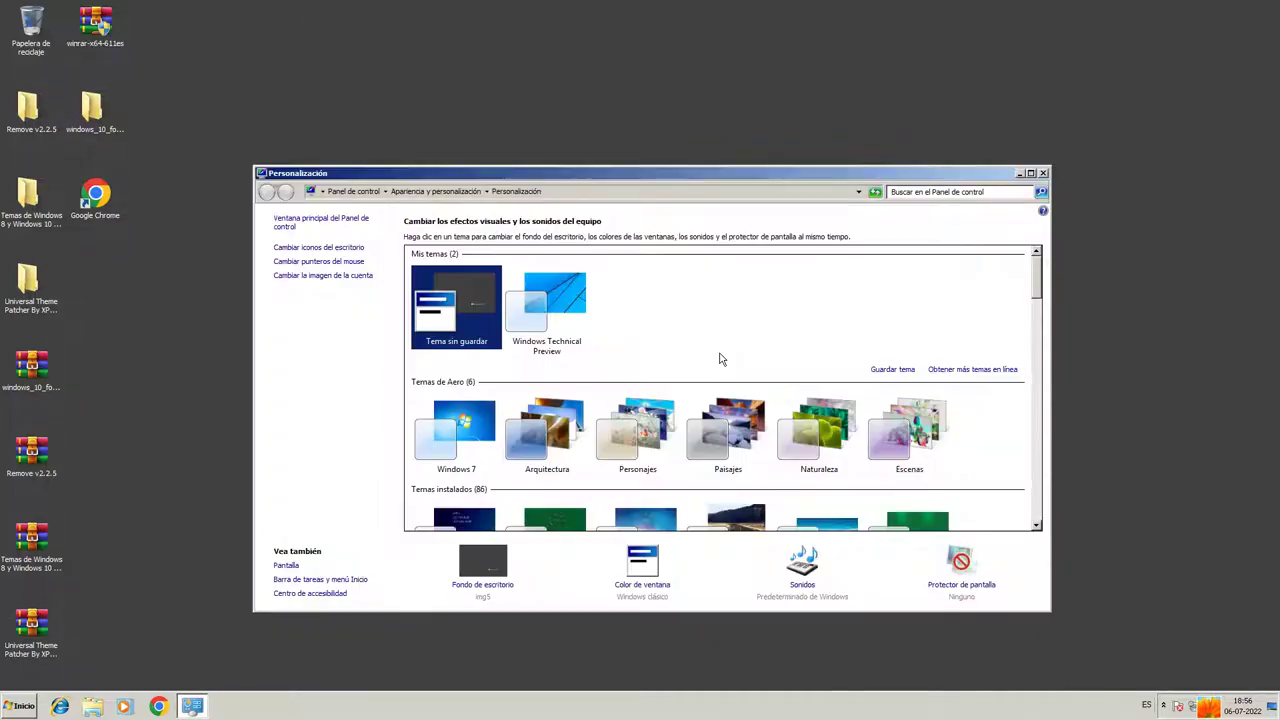
scroll(558, 366, "down", 2)
scroll(565, 379, "down", 8)
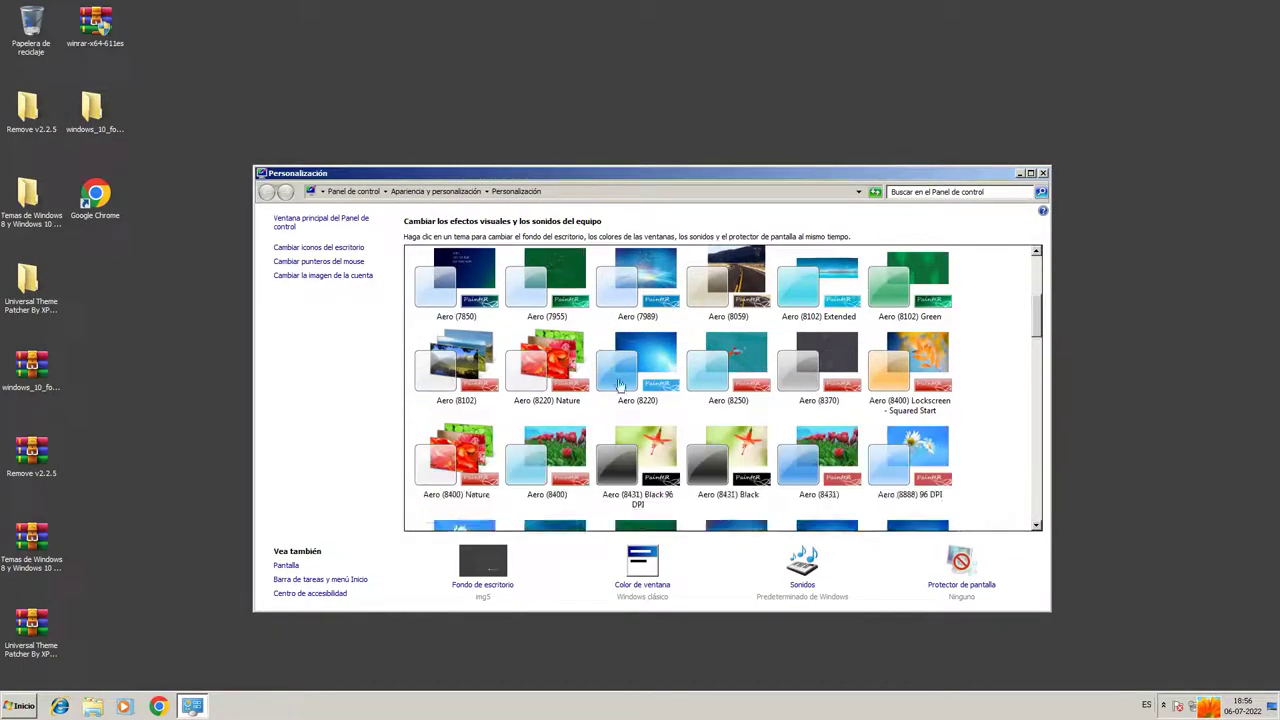
scroll(609, 412, "down", 10)
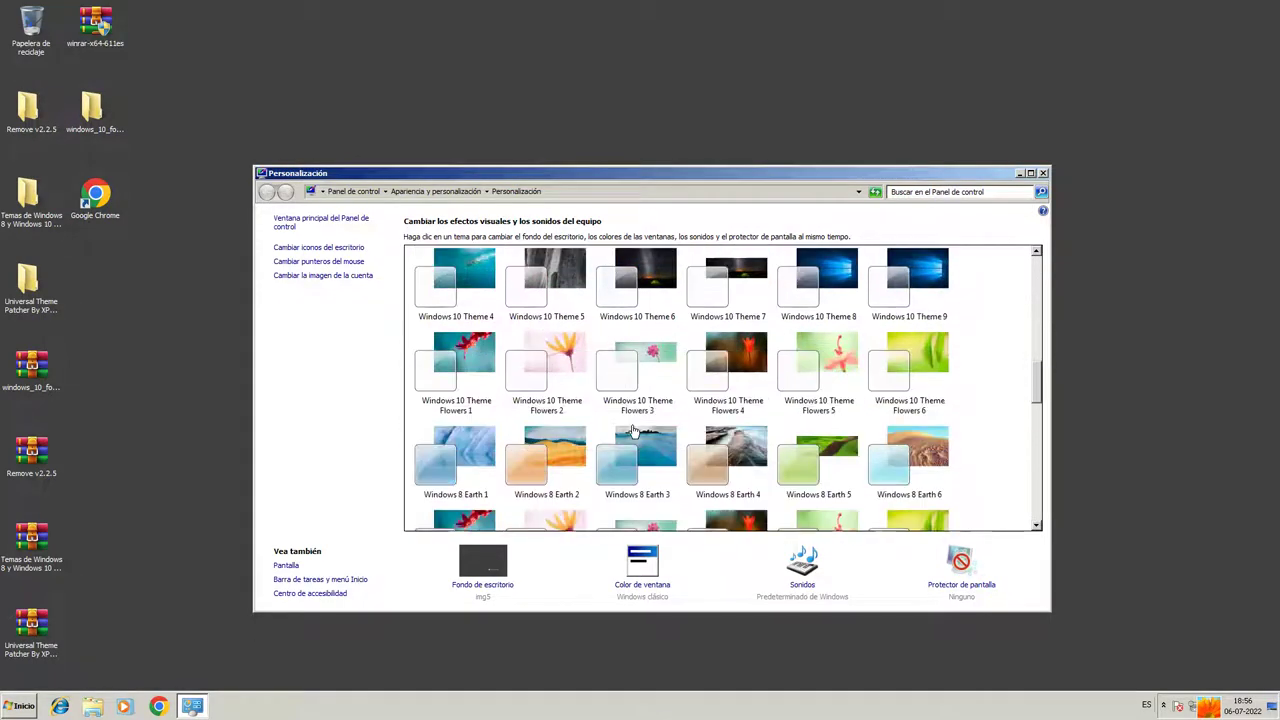
scroll(633, 419, "down", 8)
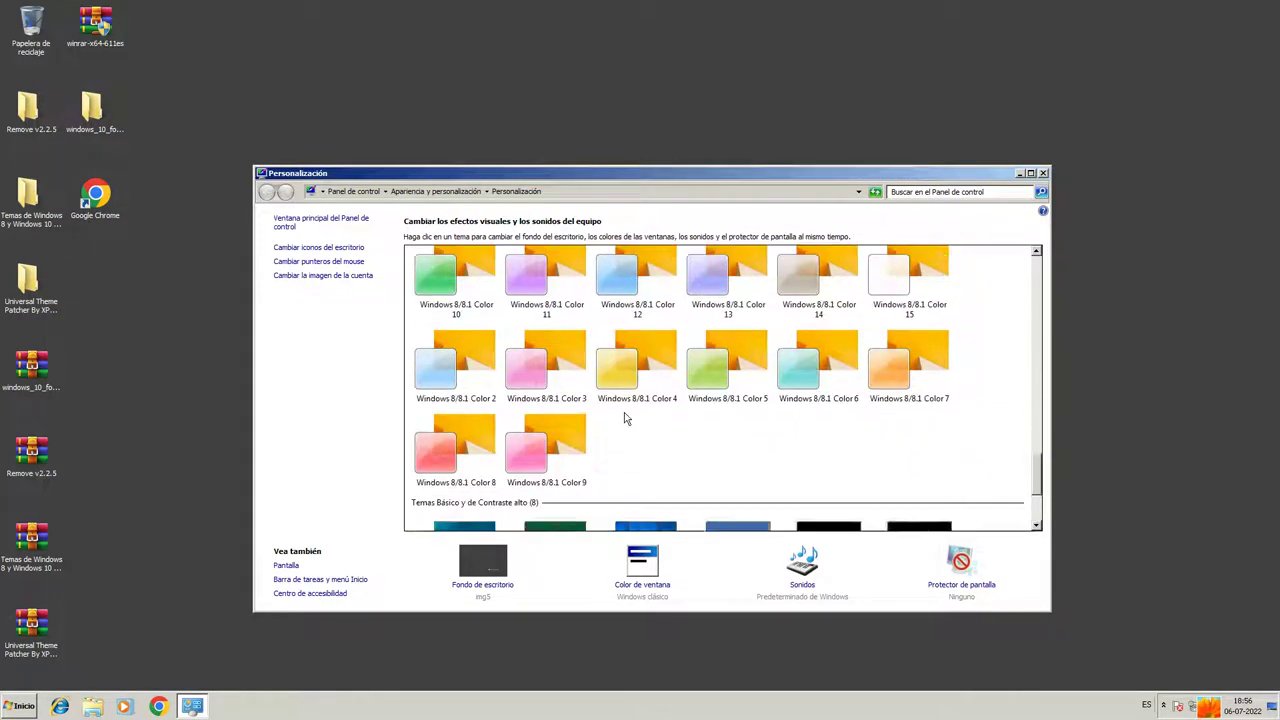
scroll(577, 399, "up", 5)
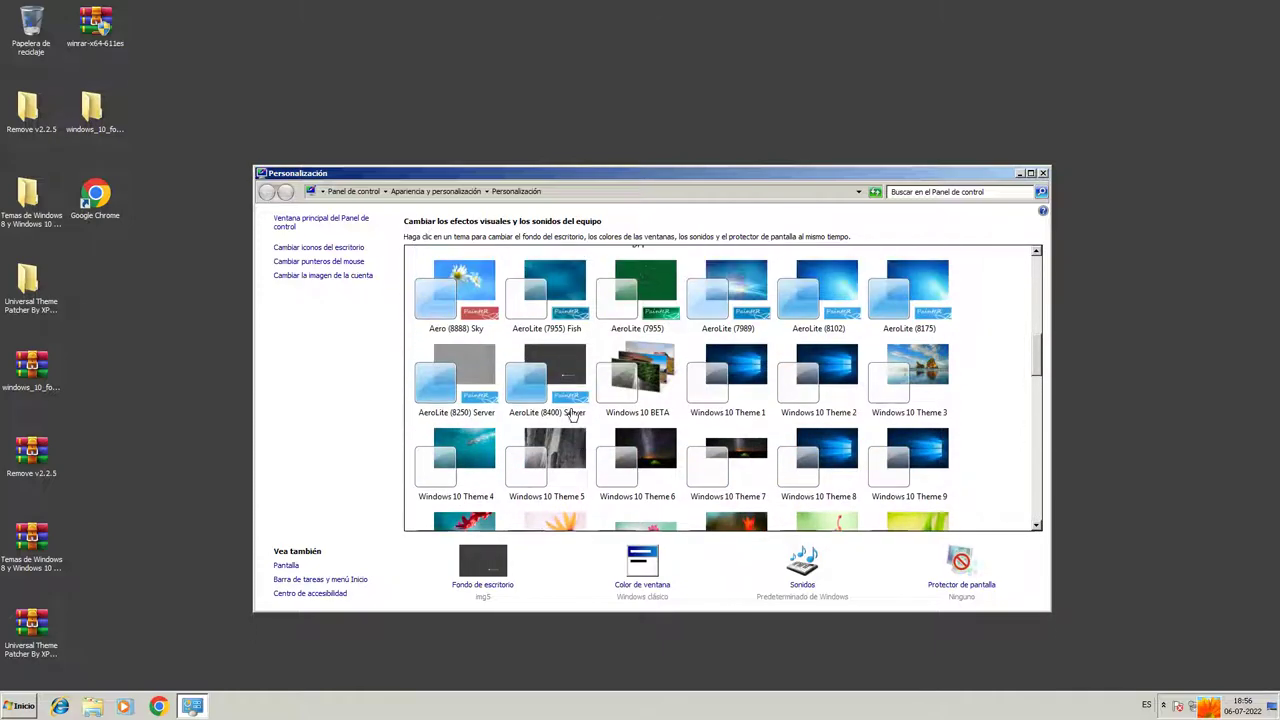
left_click(572, 414)
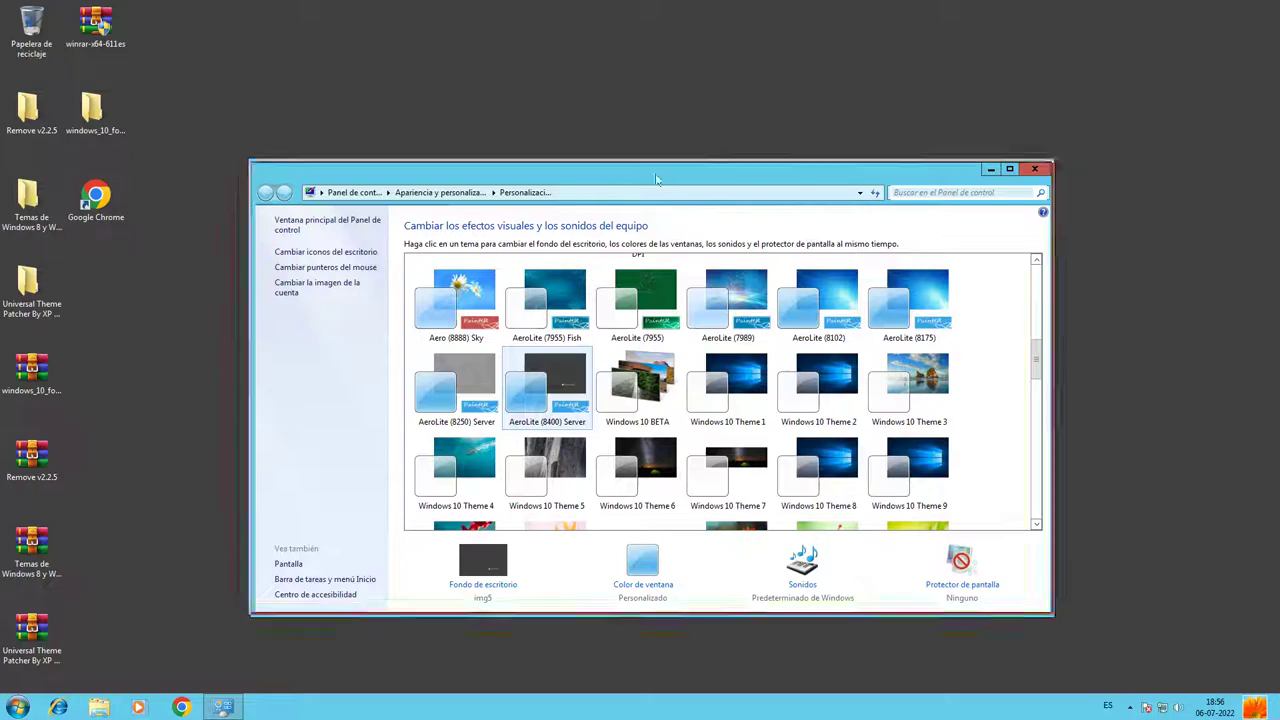
left_click_drag(658, 180, 627, 174)
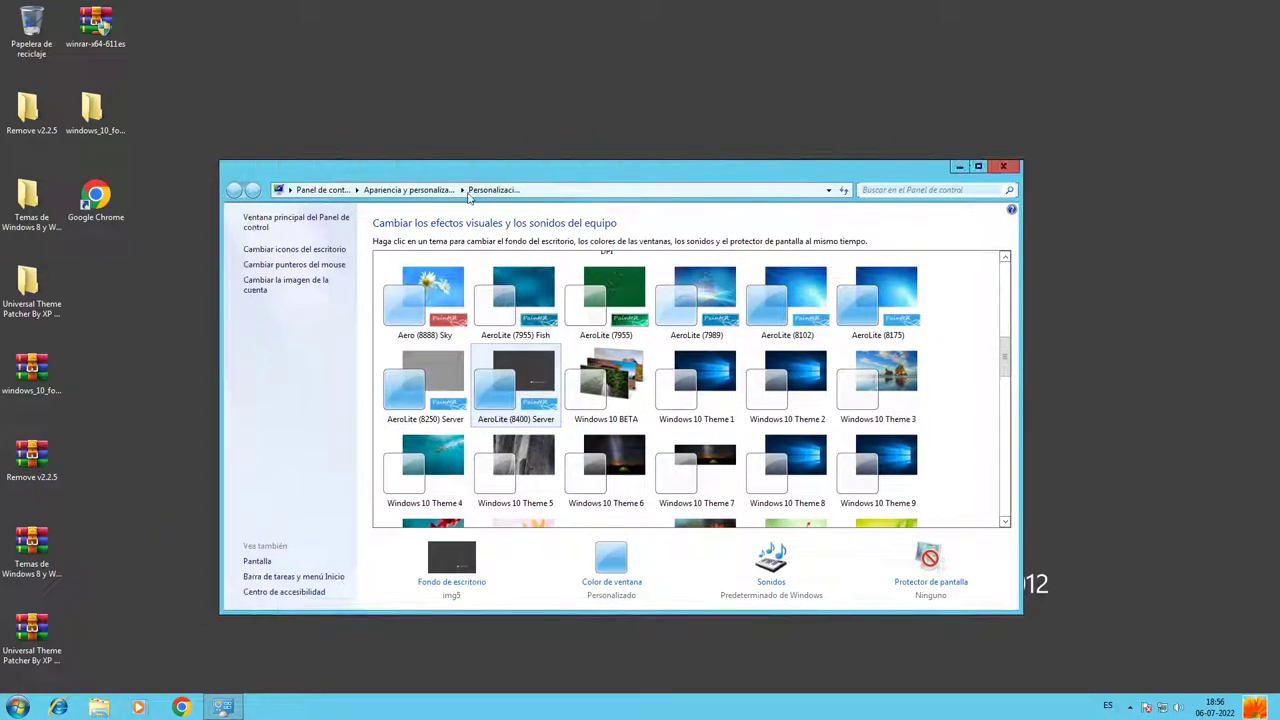
In the mouse pointer settings, try the Windows negro scheme, set the scheme to (Ninguno), and apply and accept it.
left_click(302, 266)
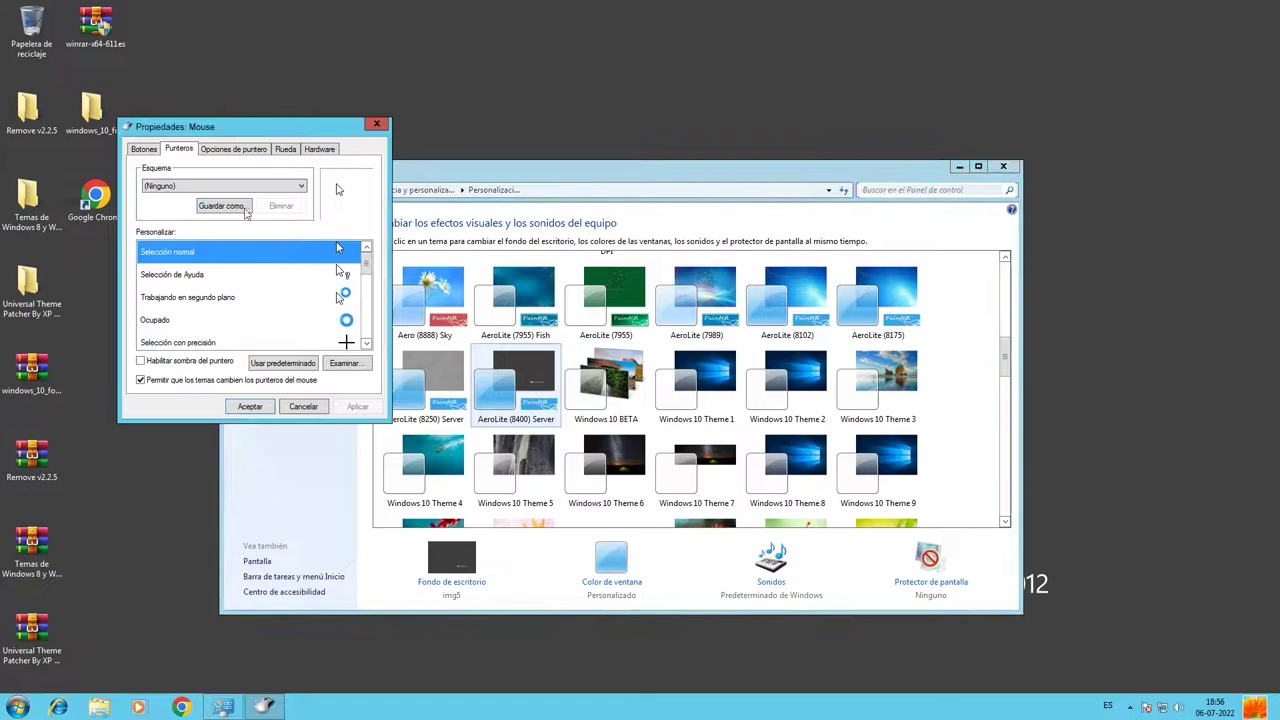
left_click(228, 188)
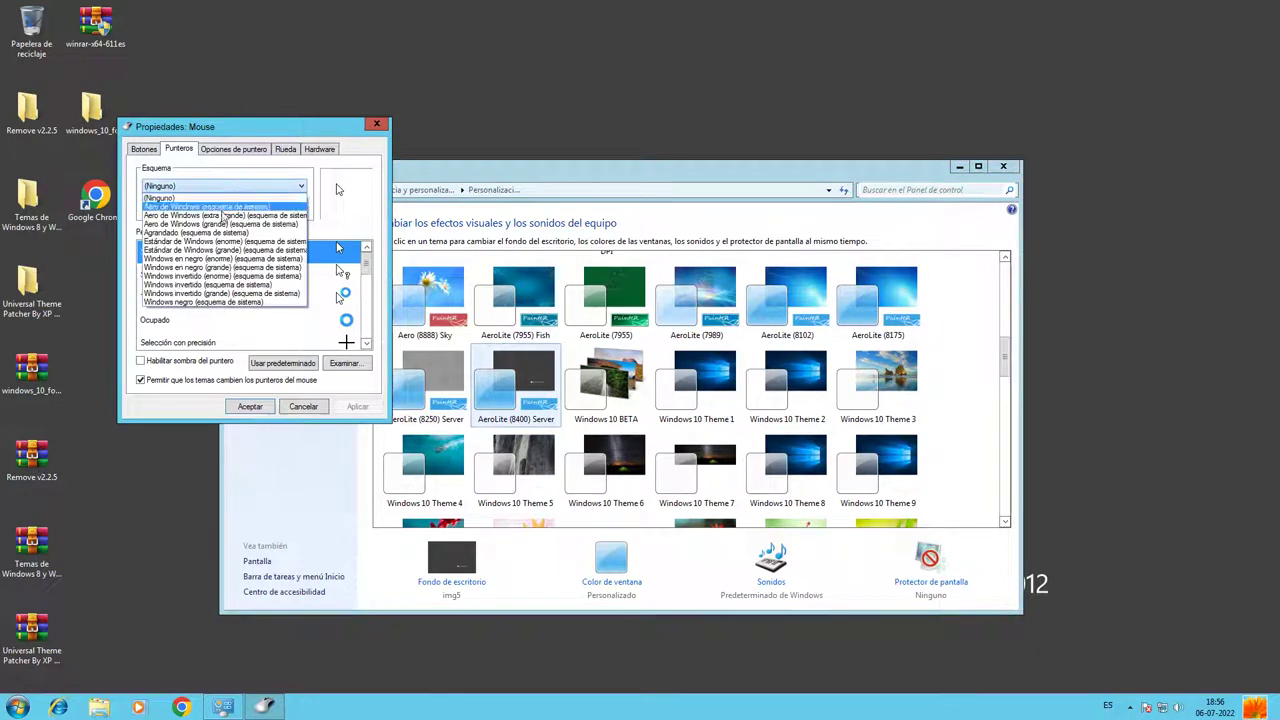
left_click(207, 301)
left_click(170, 188)
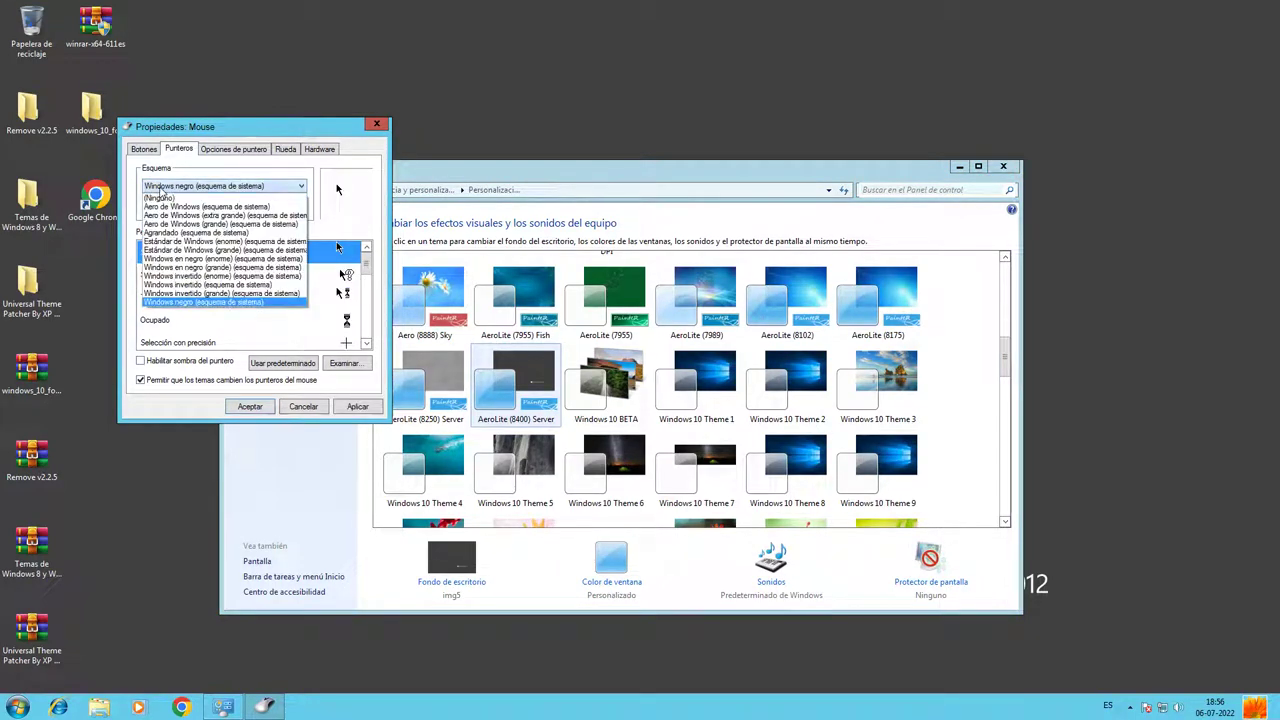
left_click(158, 198)
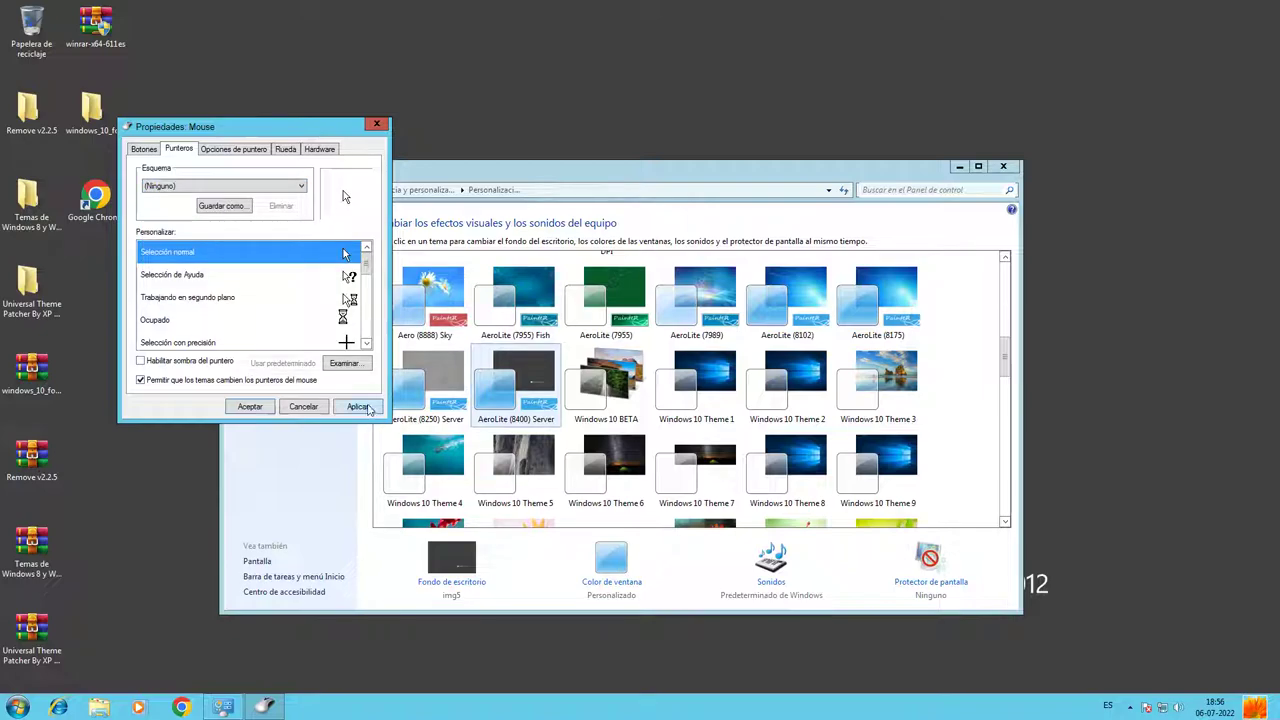
left_click(352, 407)
left_click(262, 406)
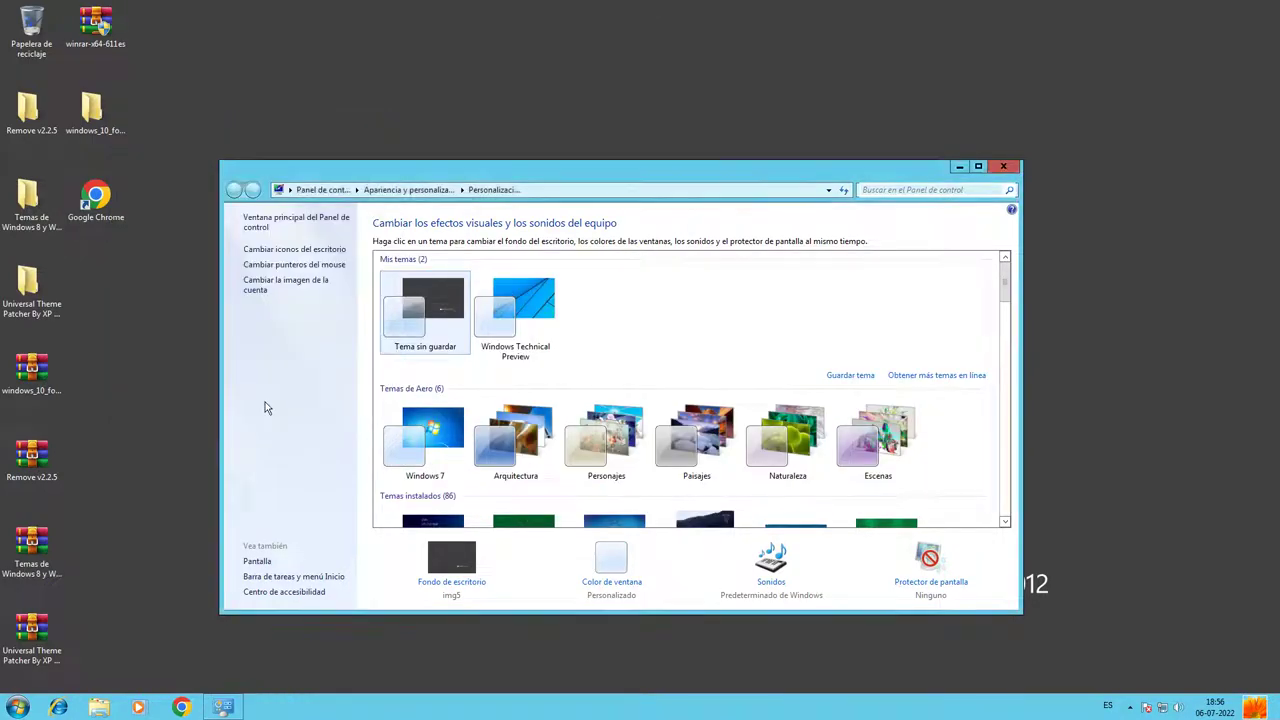
Close the personalization window and browse to the Windows folder on Disco local (C:) in the file explorer.
left_click(978, 166)
left_click_drag(700, 8, 597, 154)
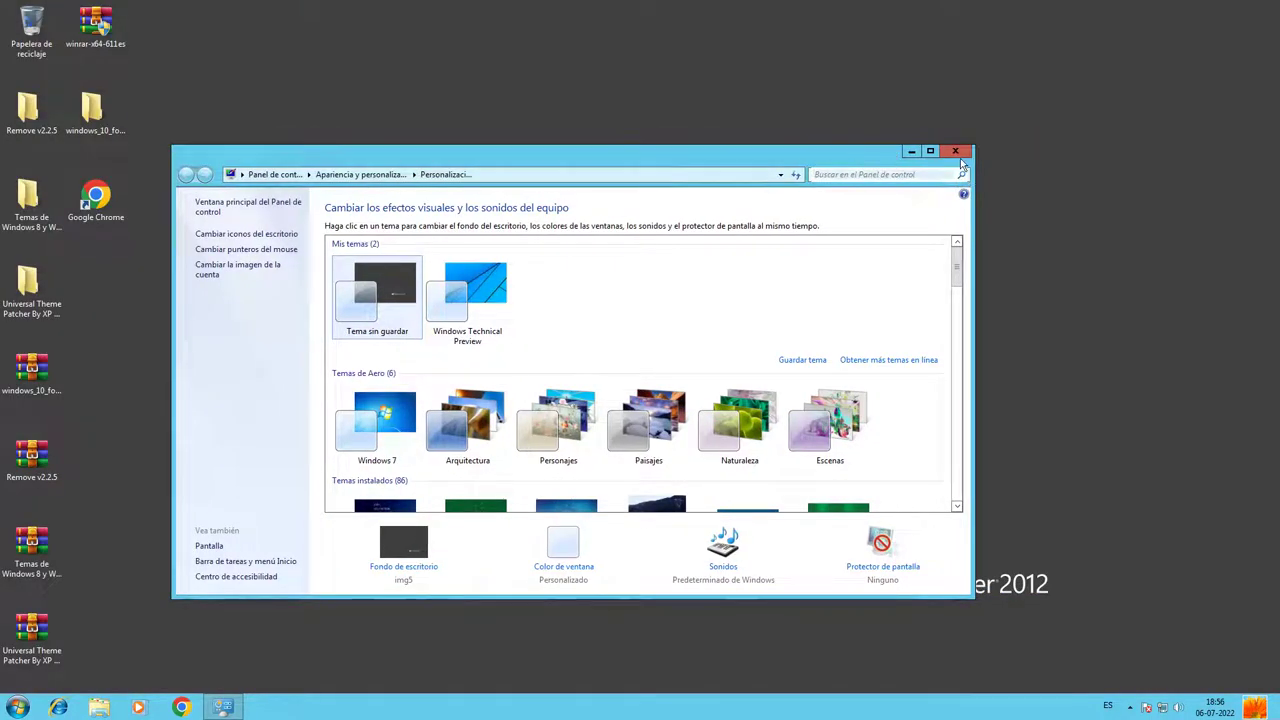
left_click(953, 153)
left_click(116, 710)
left_click(286, 390)
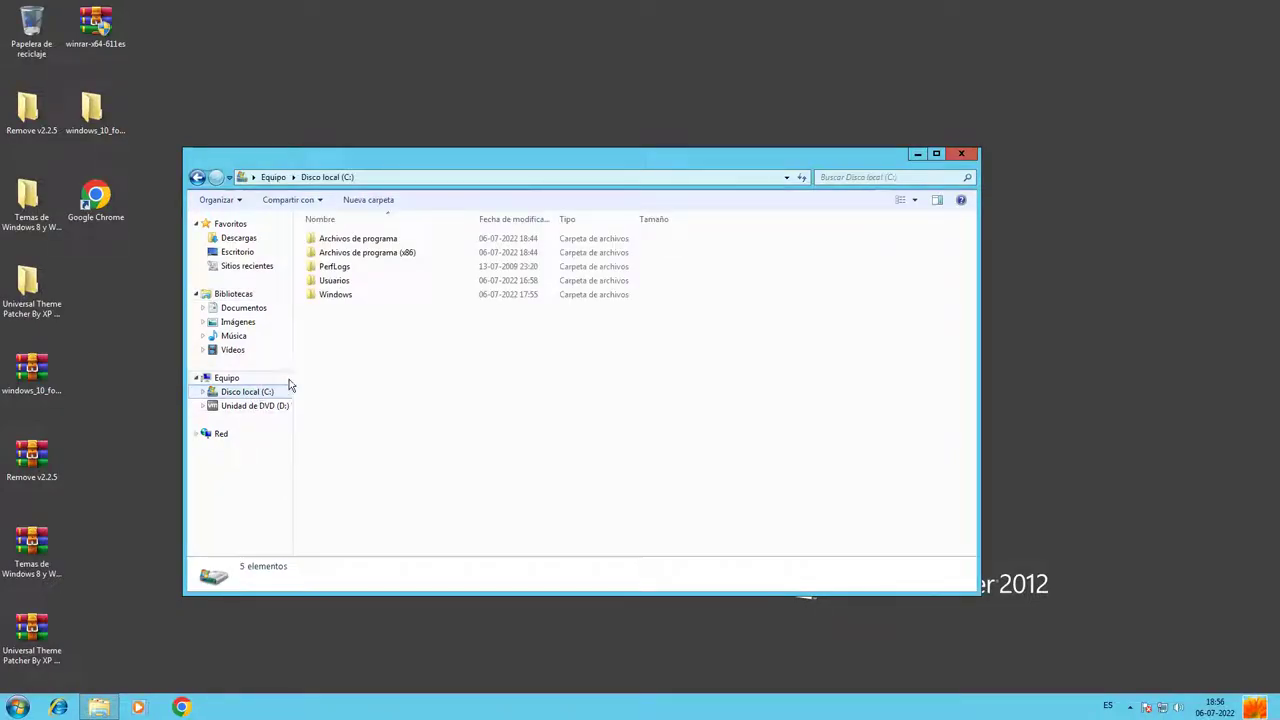
double_click(345, 295)
left_click_drag(738, 167, 805, 151)
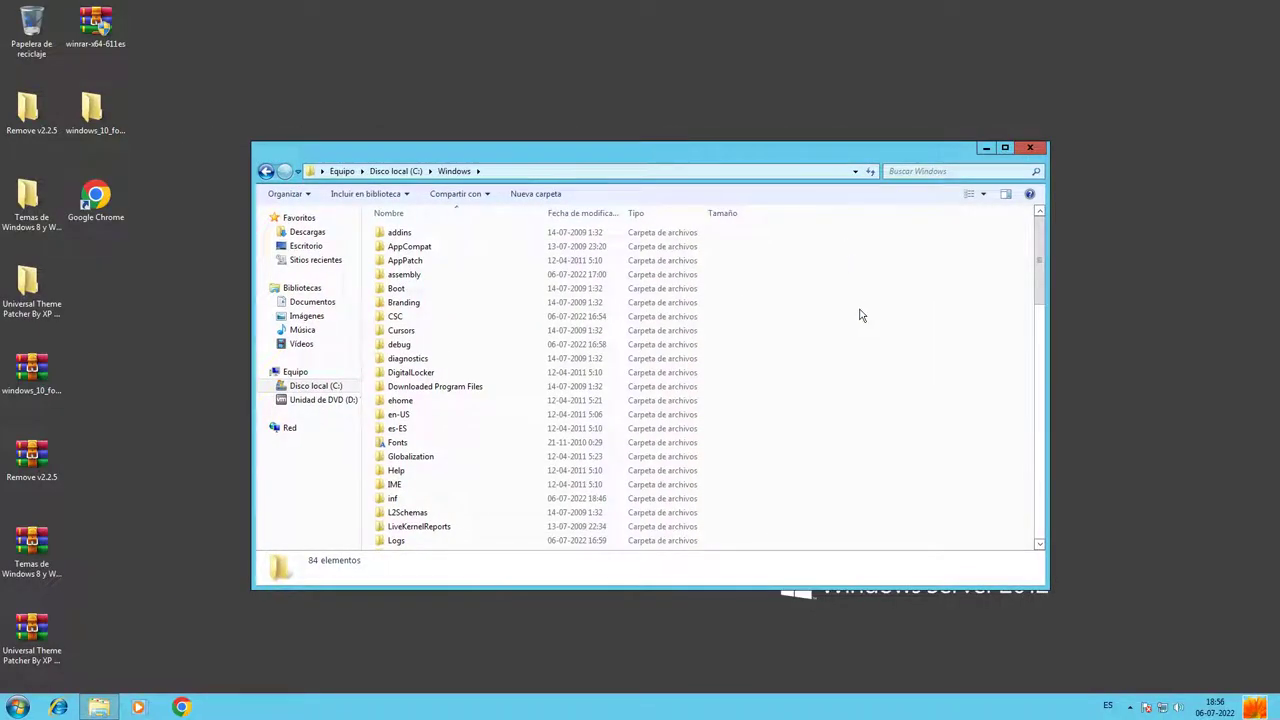
Launch Notepad by running the command notepad.
key("super+r")
type("n")
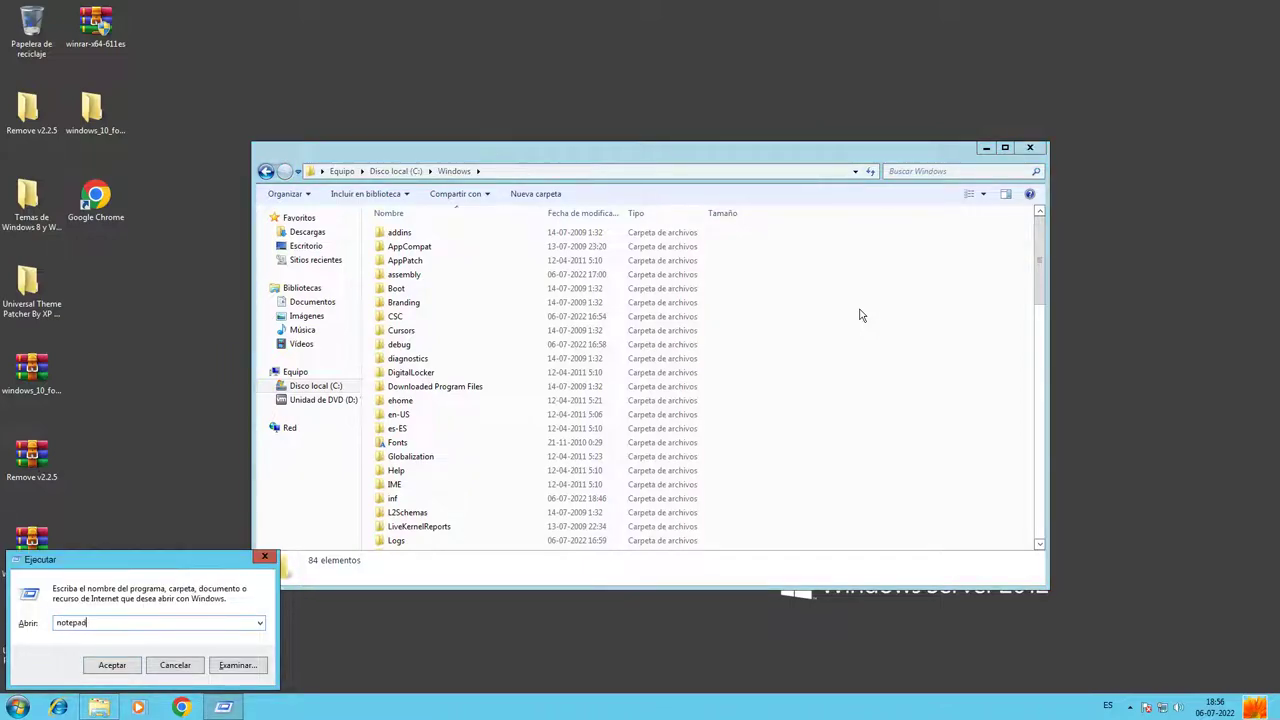
key("Return")
type("L")
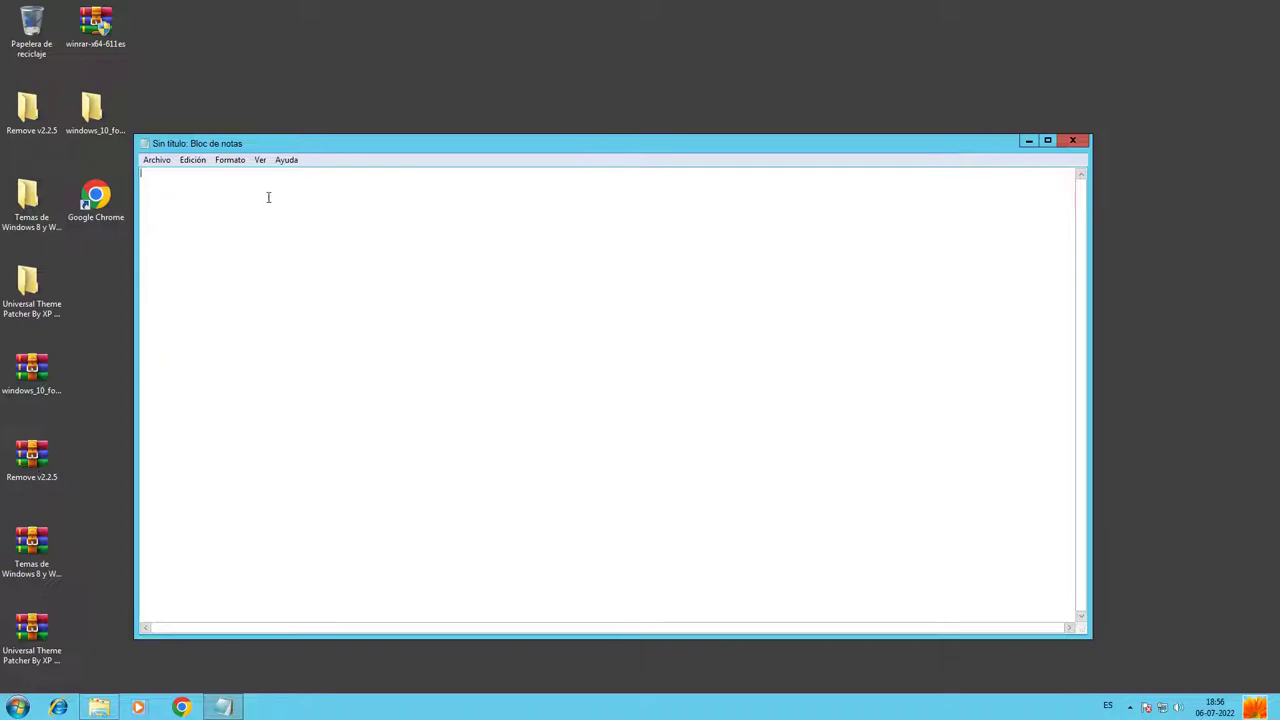
Set the Notepad font size to 26, keeping Lucida Console in the Normal style.
left_click(229, 160)
left_click(245, 191)
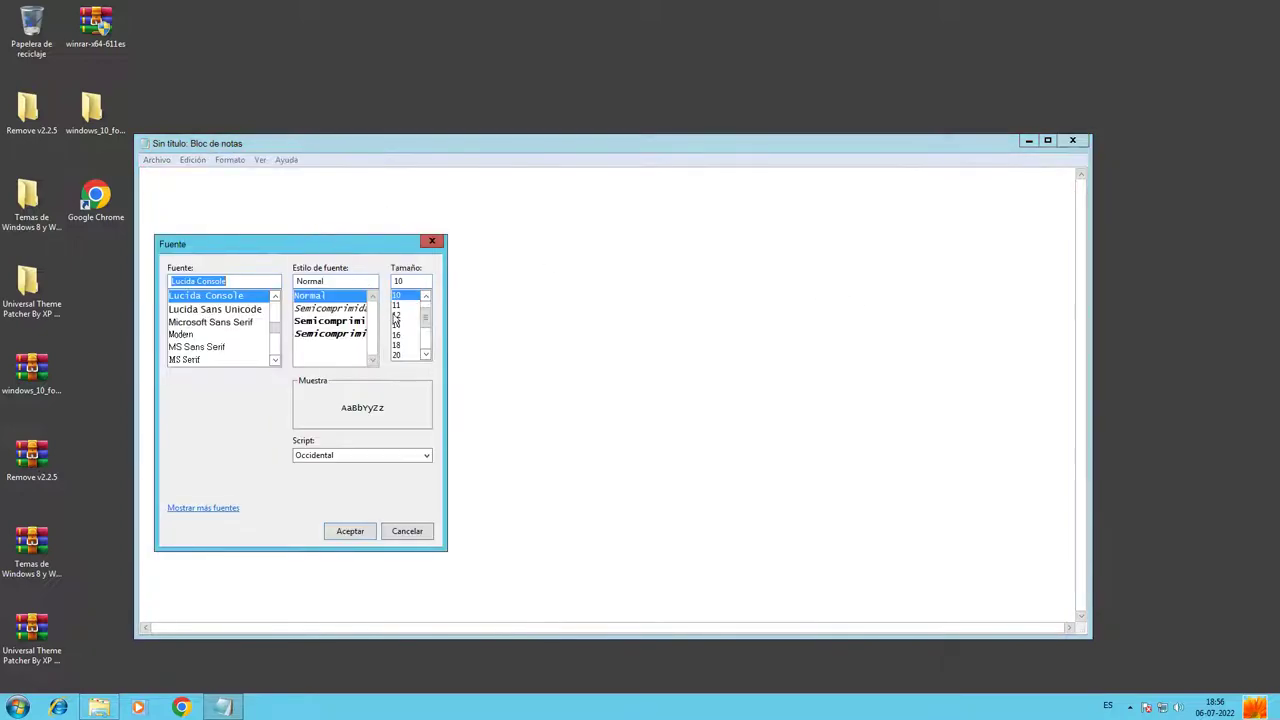
left_click_drag(408, 356, 412, 355)
key("Up")
key("Up")
key("Up")
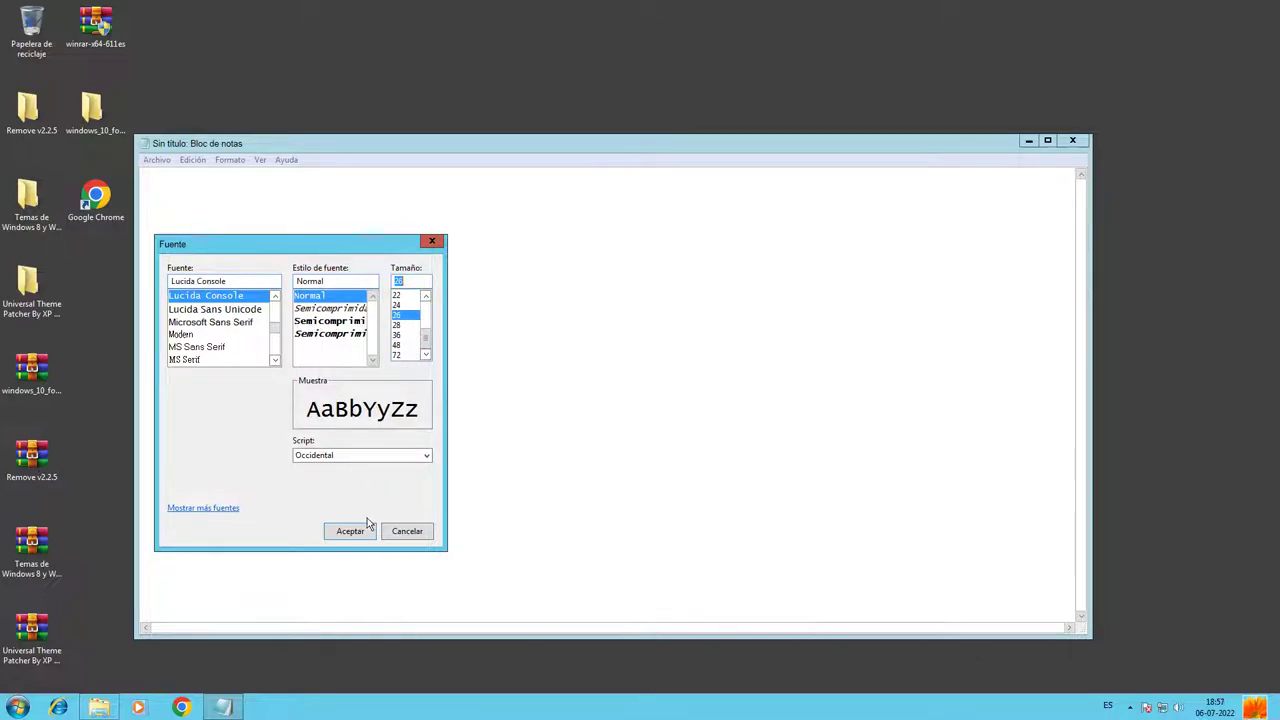
left_click(361, 535)
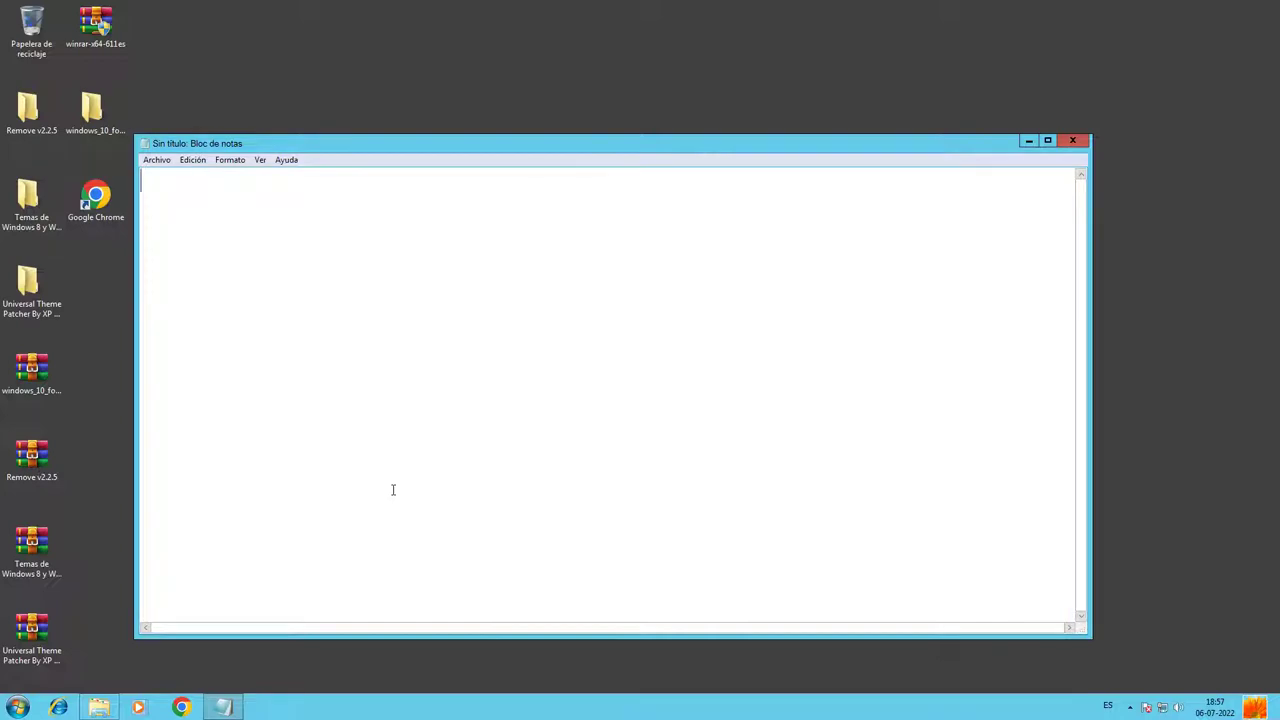
Write "Look Like running On Windows Server 2012 And 2012 R2" in the blank note.
type("Look ")
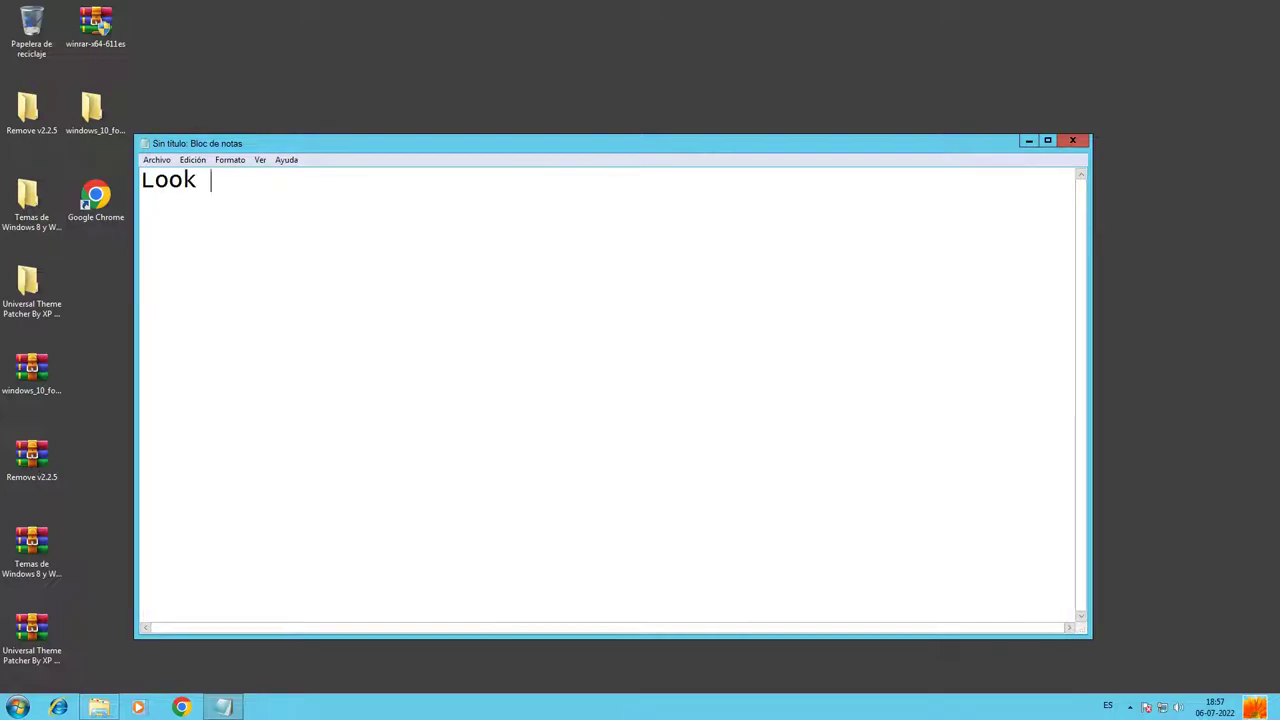
type("Like runnig")
key("BackSpace")
type("ng On ")
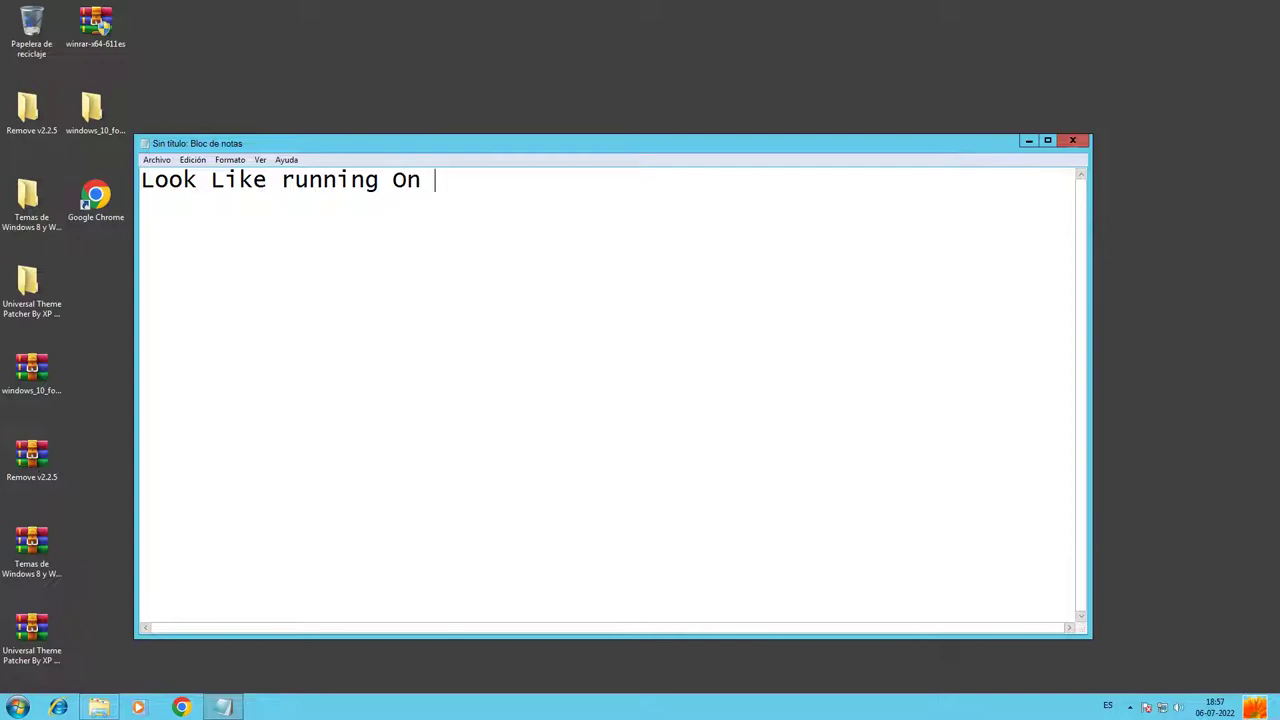
type("Windows s")
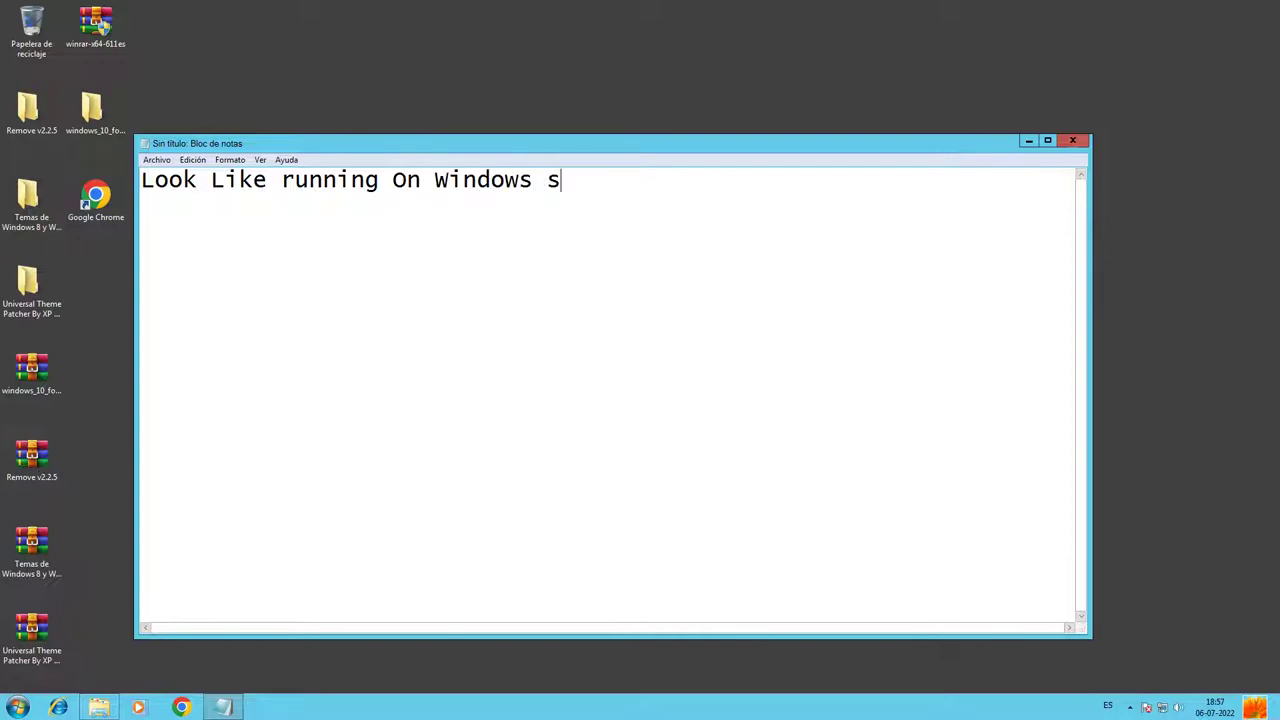
key("BackSpace")
type("Server 2012 And 202")
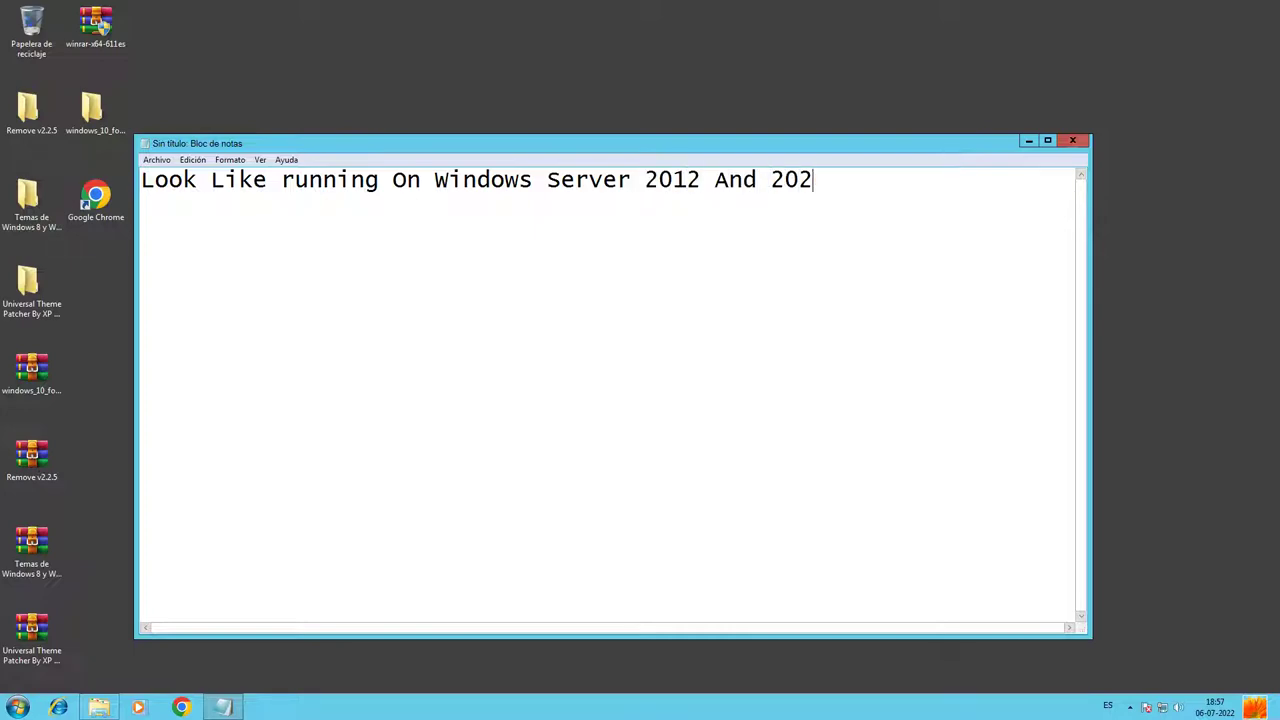
type("12")
key("BackSpace")
key("BackSpace")
key("BackSpace")
type("12 R2")
Close Notepad without saving the note, and close the Windows folder window.
left_click_drag(558, 149, 584, 147)
left_click(1104, 141)
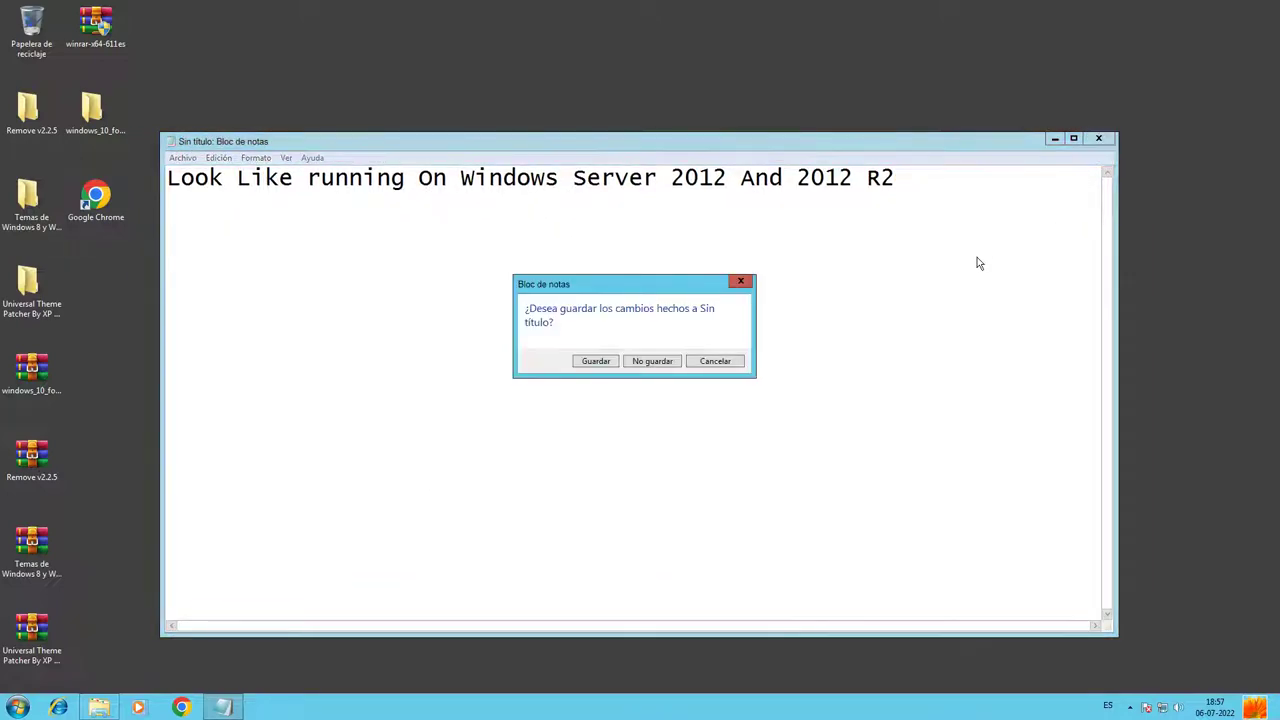
left_click(630, 364)
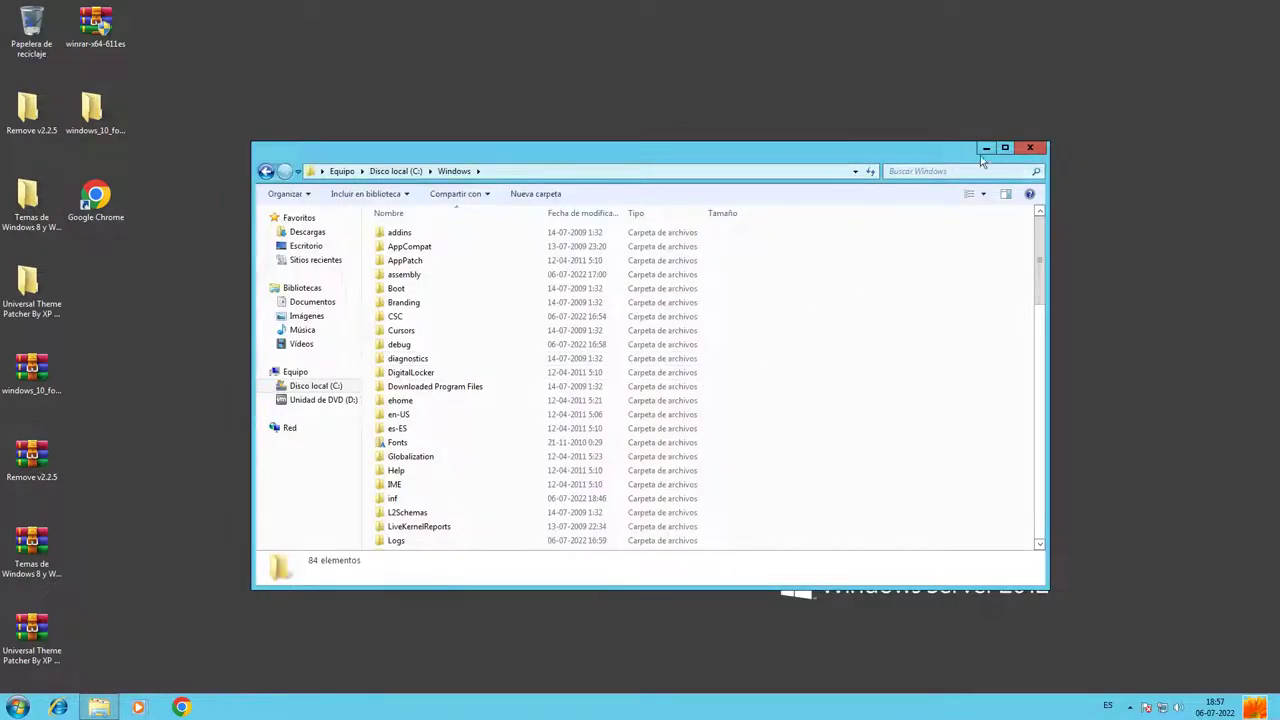
left_click(1029, 148)
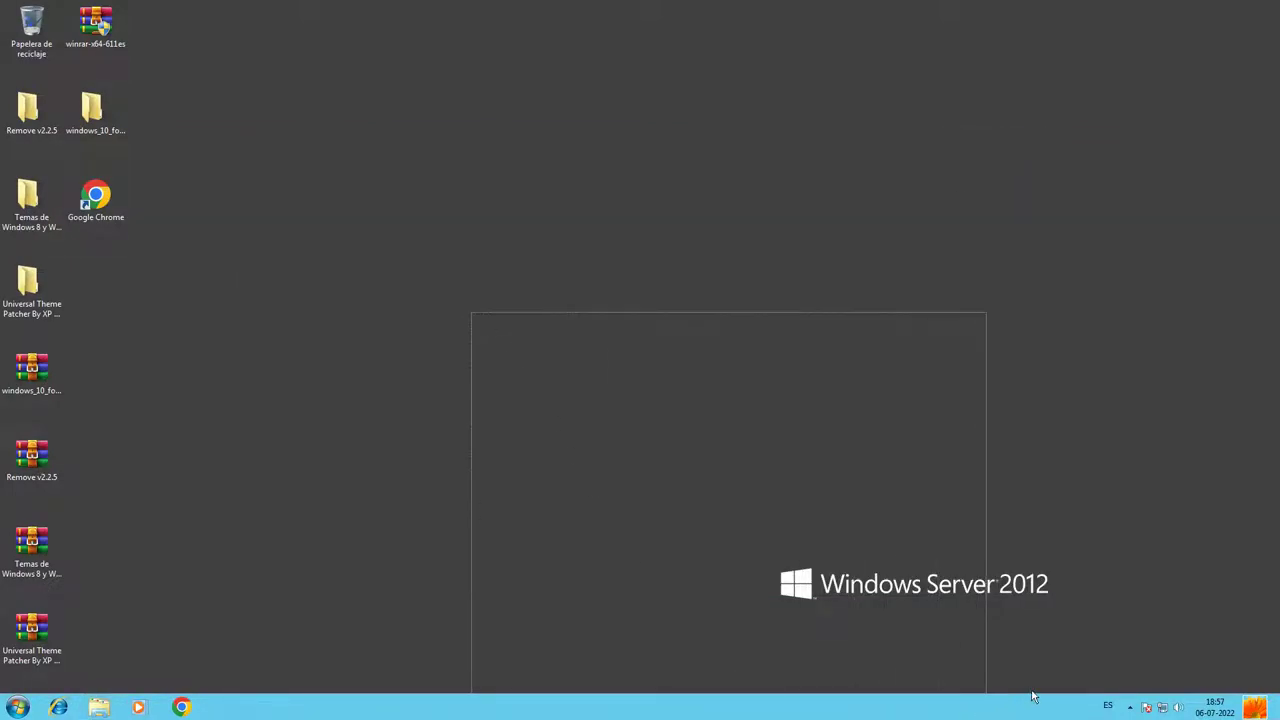
Shut down the Windows 7 virtual machine after viewing the volume control, and leave the full-screen view in VMware Workstation.
left_click(1177, 707)
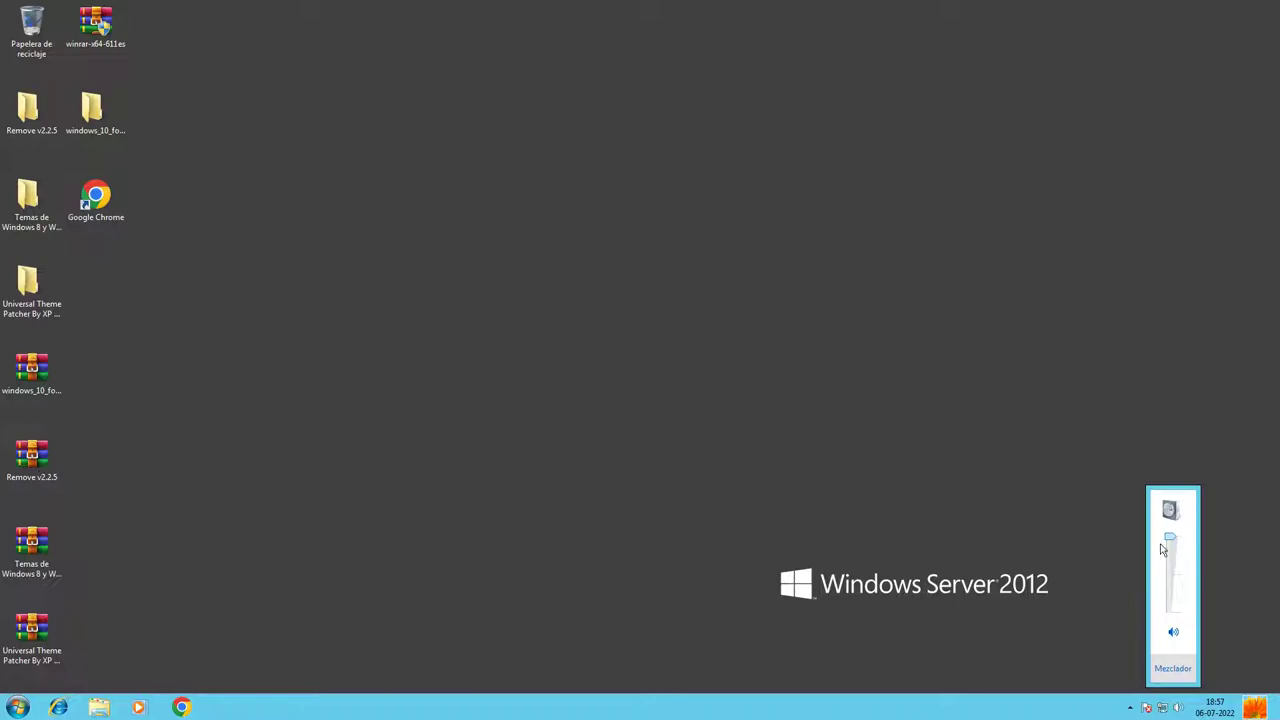
left_click(17, 707)
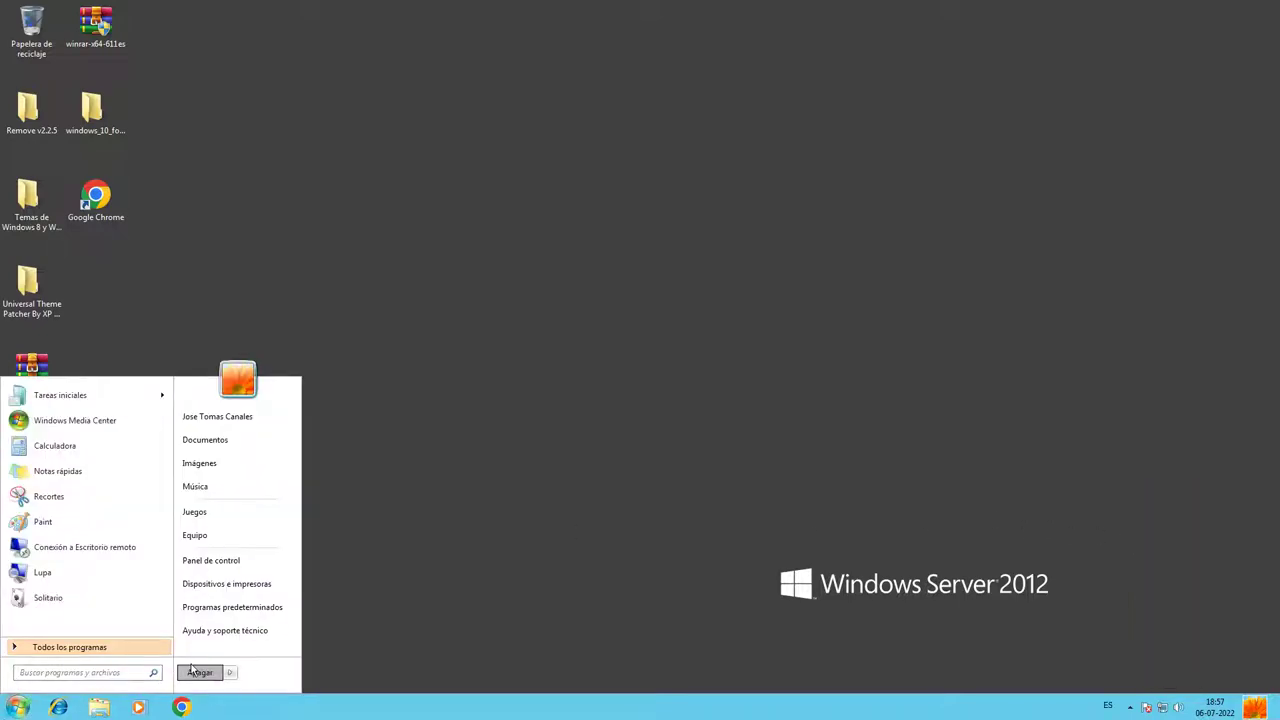
left_click(193, 671)
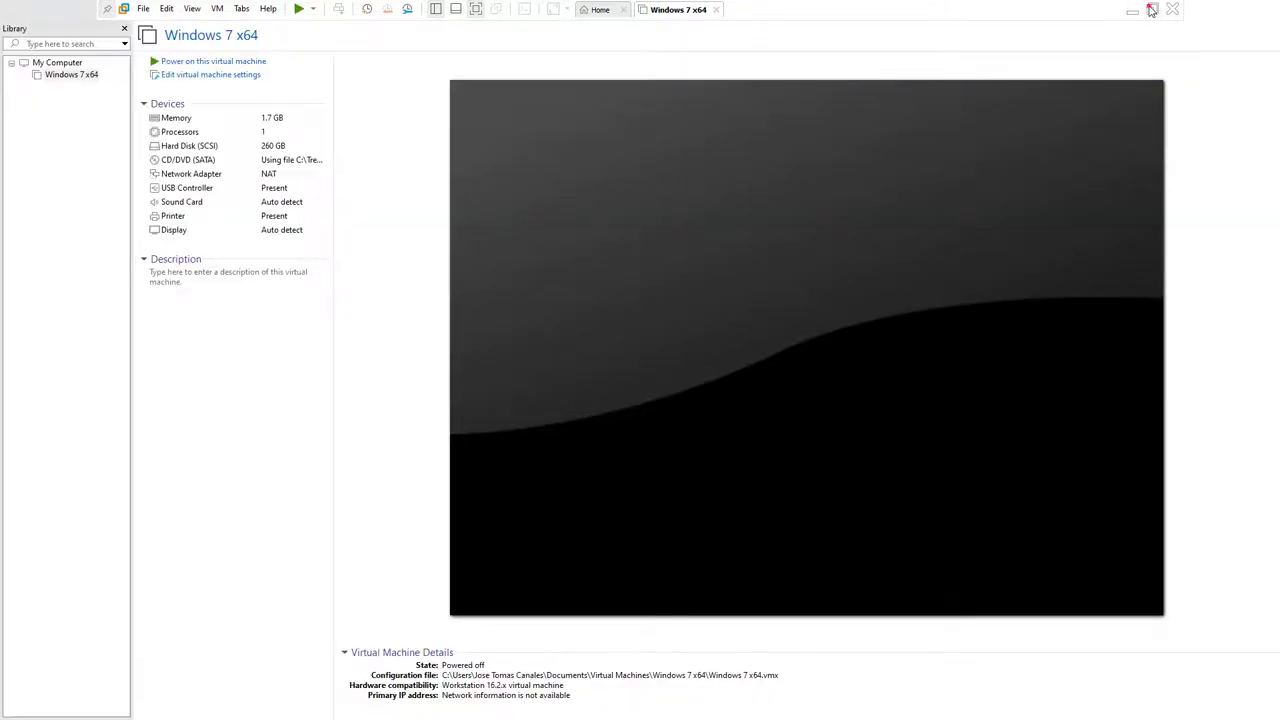
left_click(1152, 9)
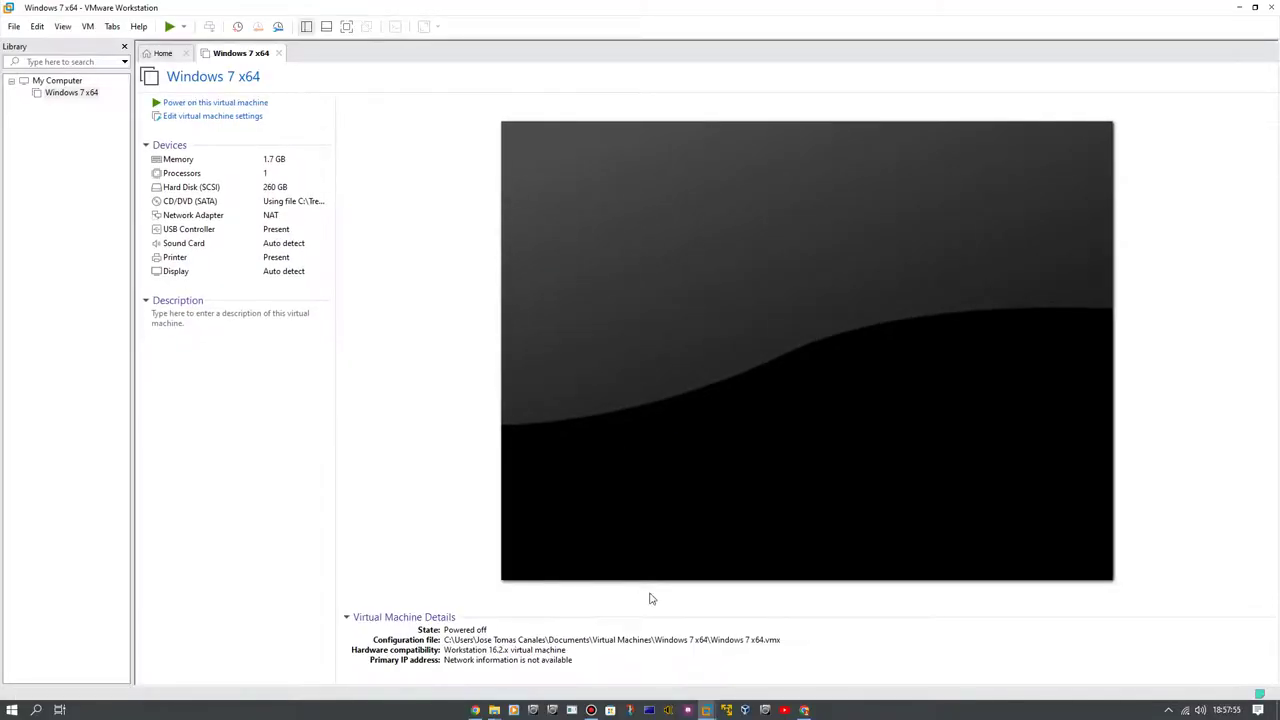
left_click(592, 709)
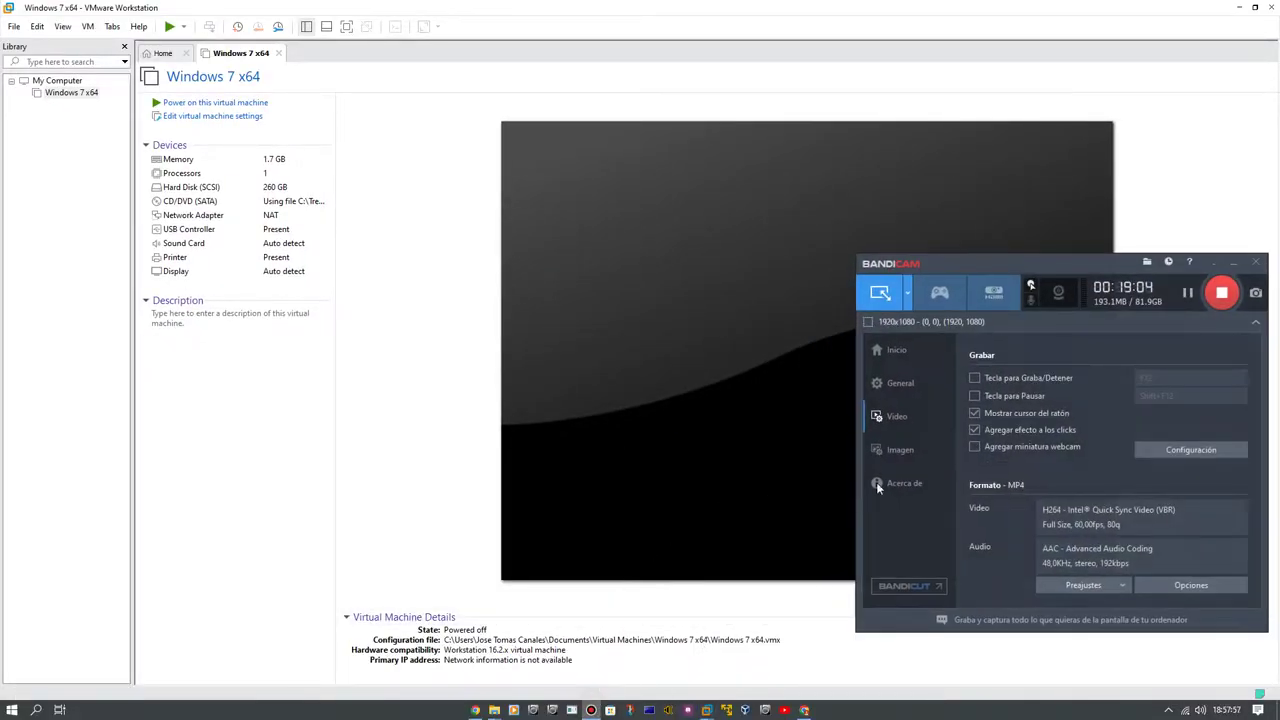